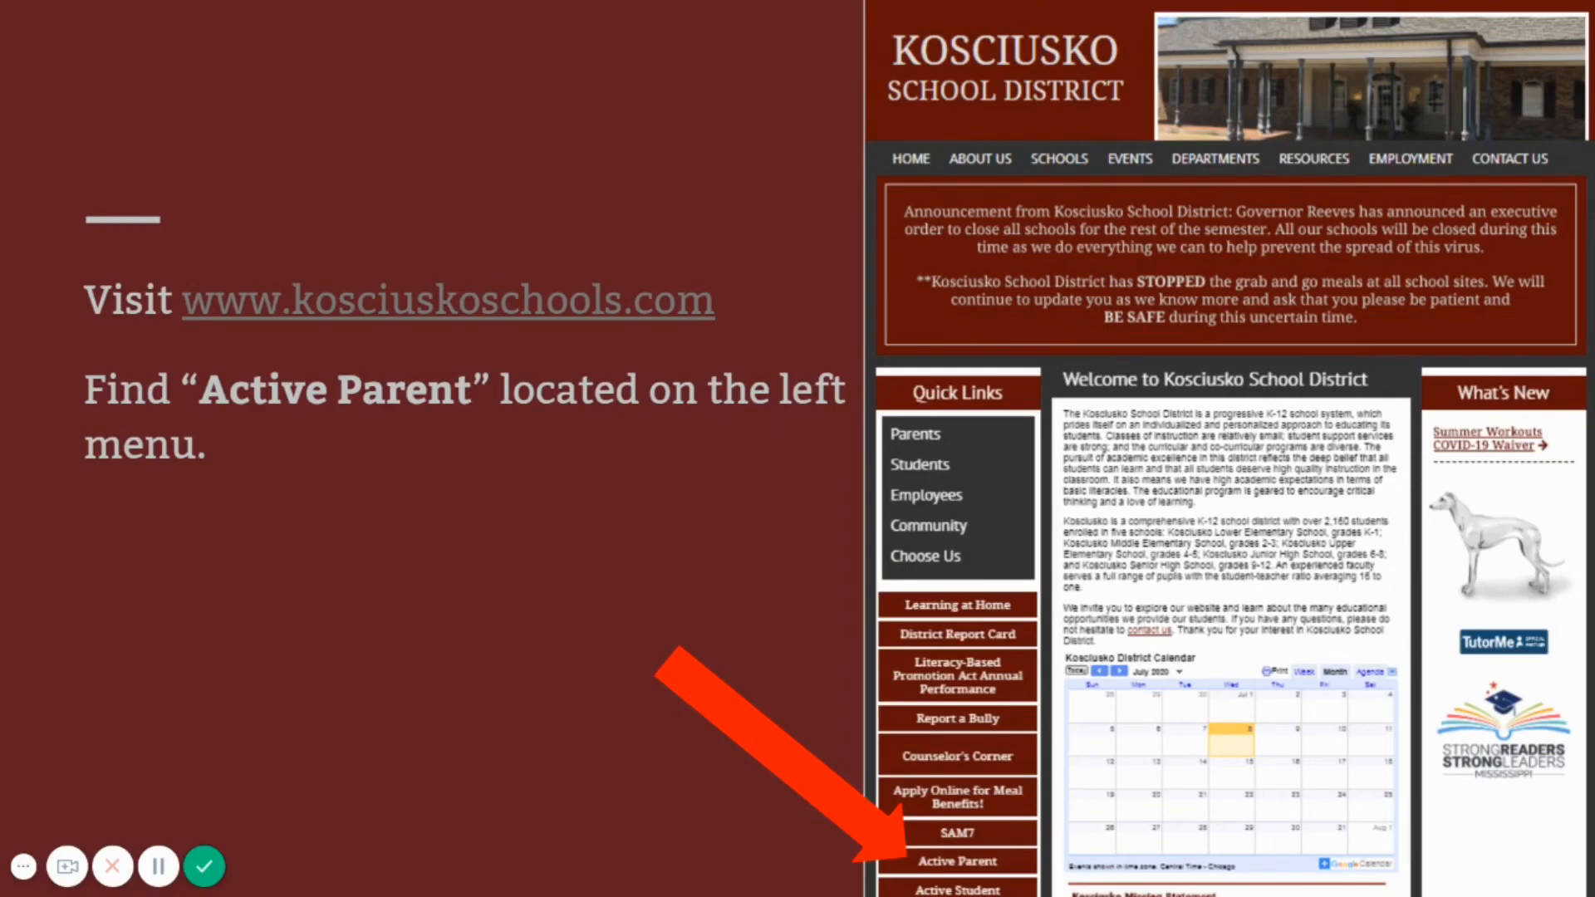
Go to the ActiveParent website and submit the completed sign-up form to create the account
{"action": "key", "text": "Right"}
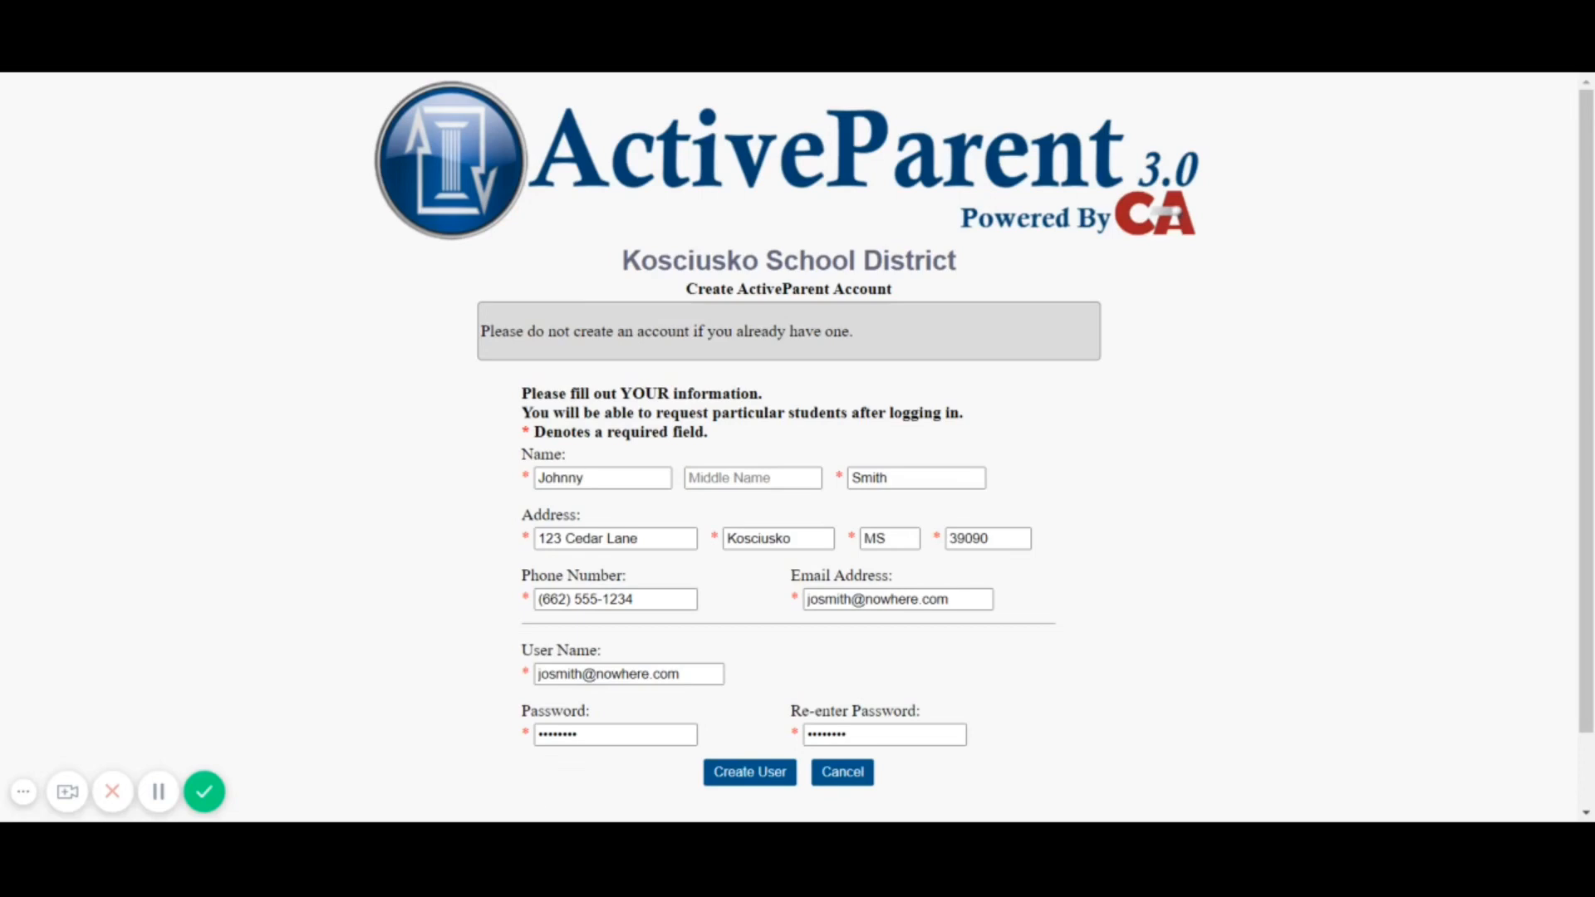
{"action": "left_click", "coordinate": [736, 777]}
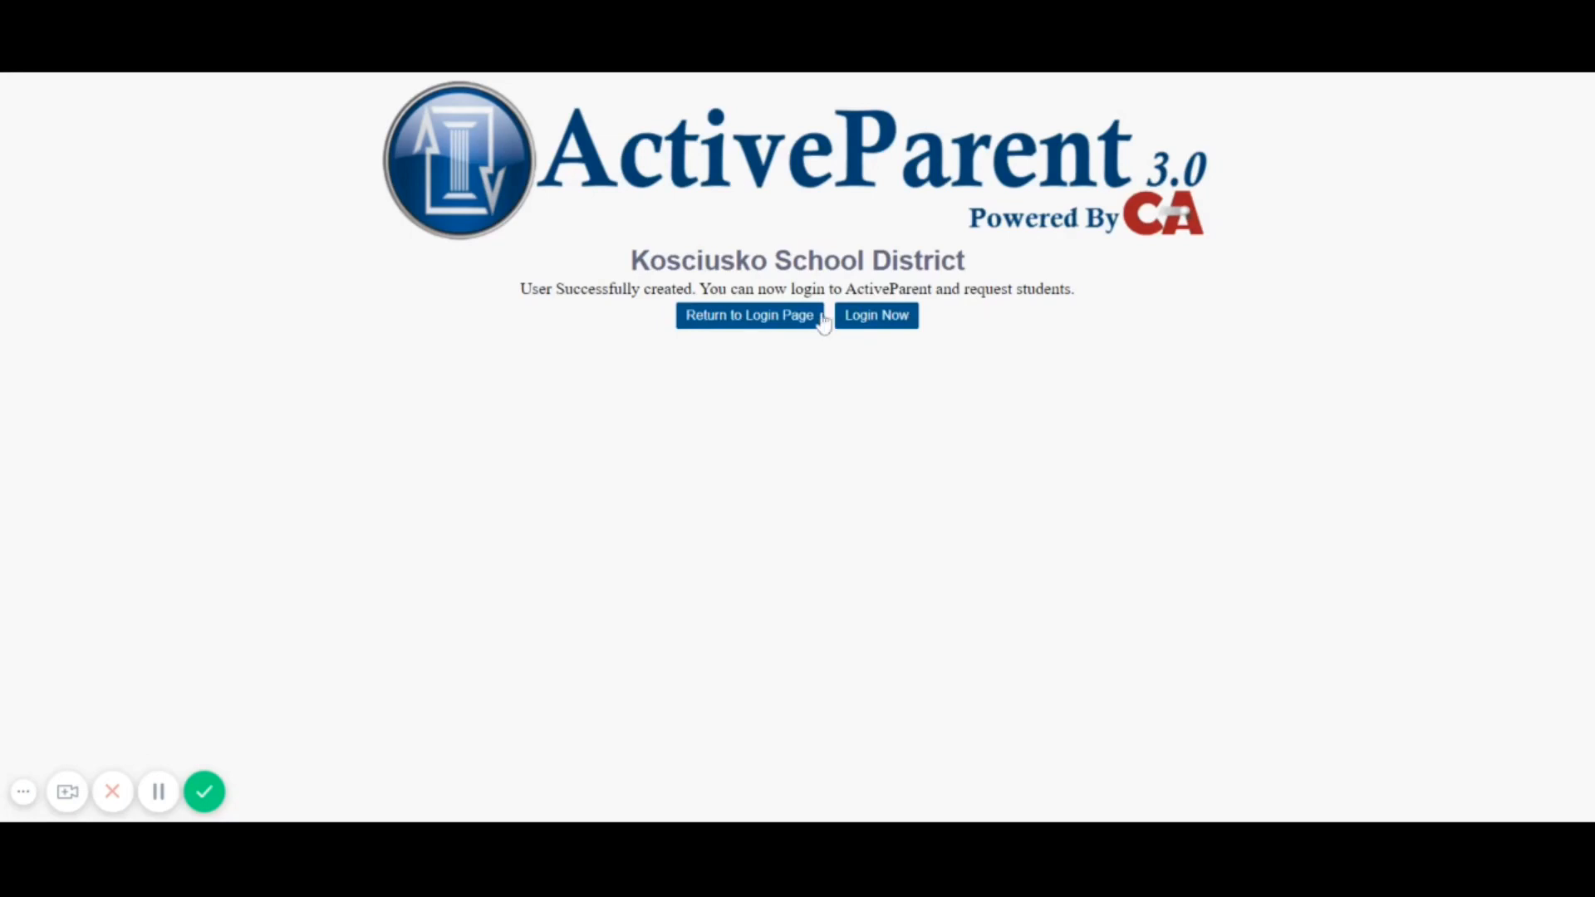
Return to the login page and sign in with the new account's e-mail user name and password
{"action": "left_click", "coordinate": [771, 326]}
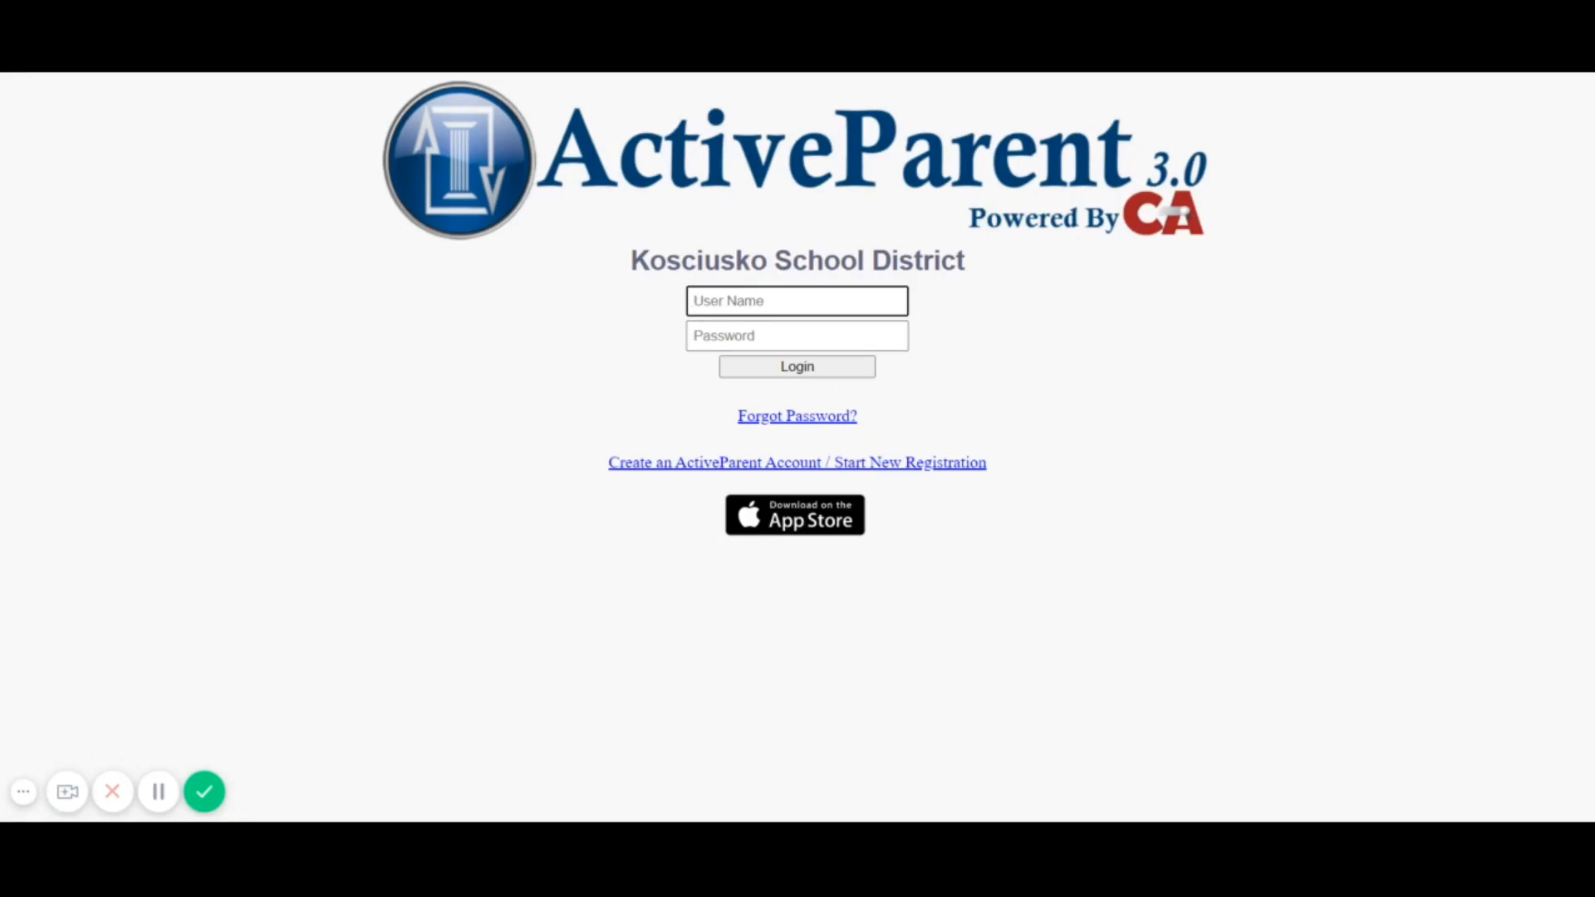
{"action": "type", "text": "josmith@nowhere.com"}
{"action": "key", "text": "Tab"}
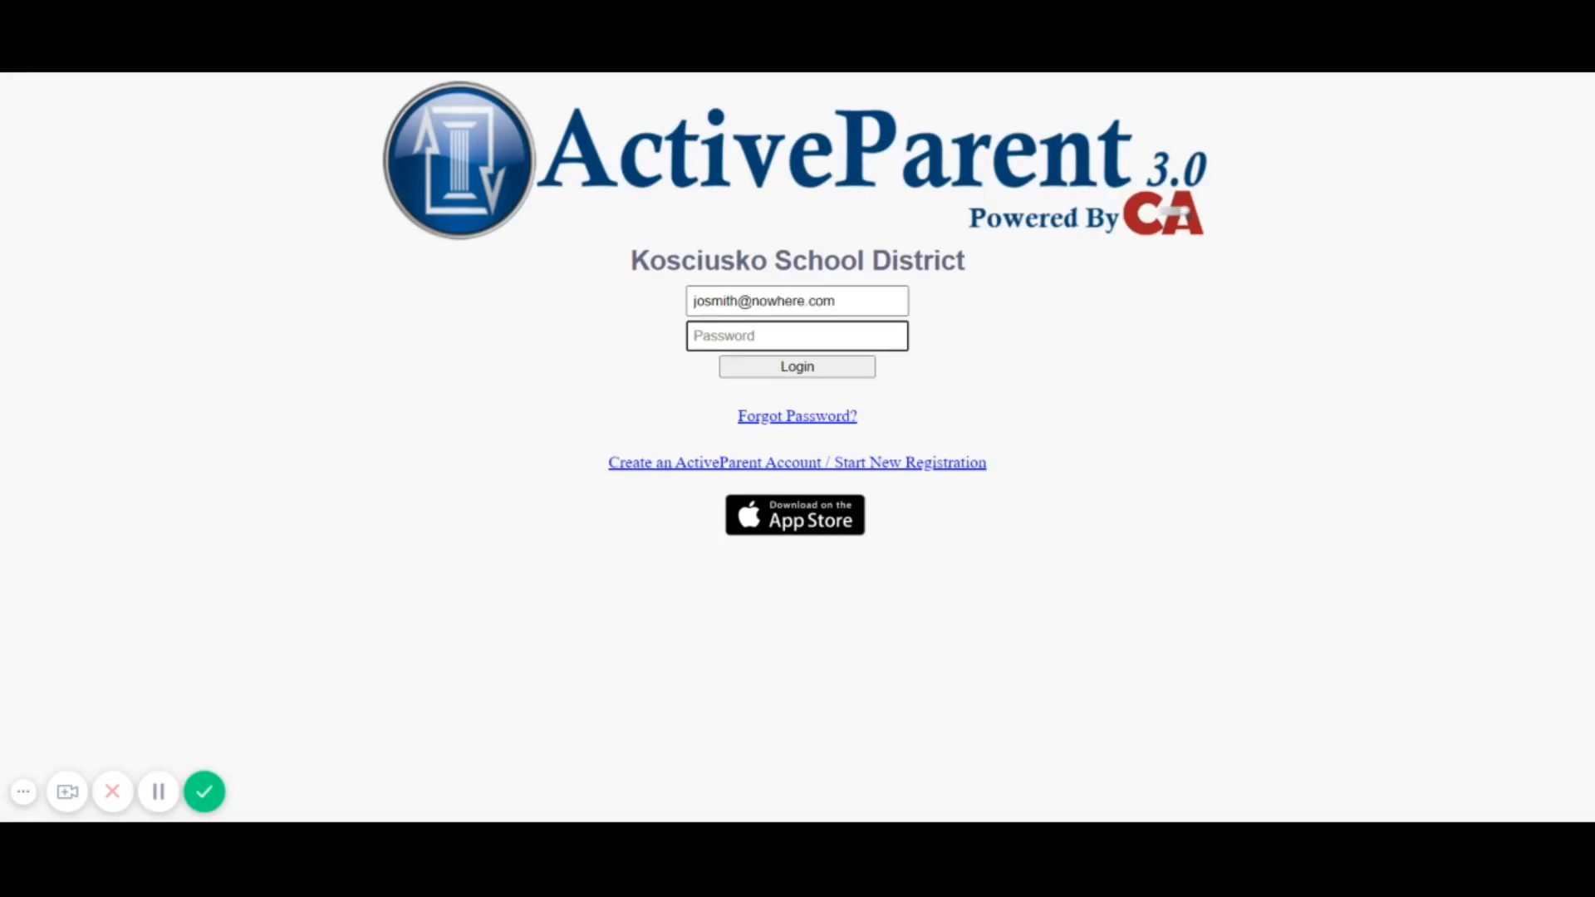
{"action": "type", "text": "••••••••"}
{"action": "key", "text": "Return"}
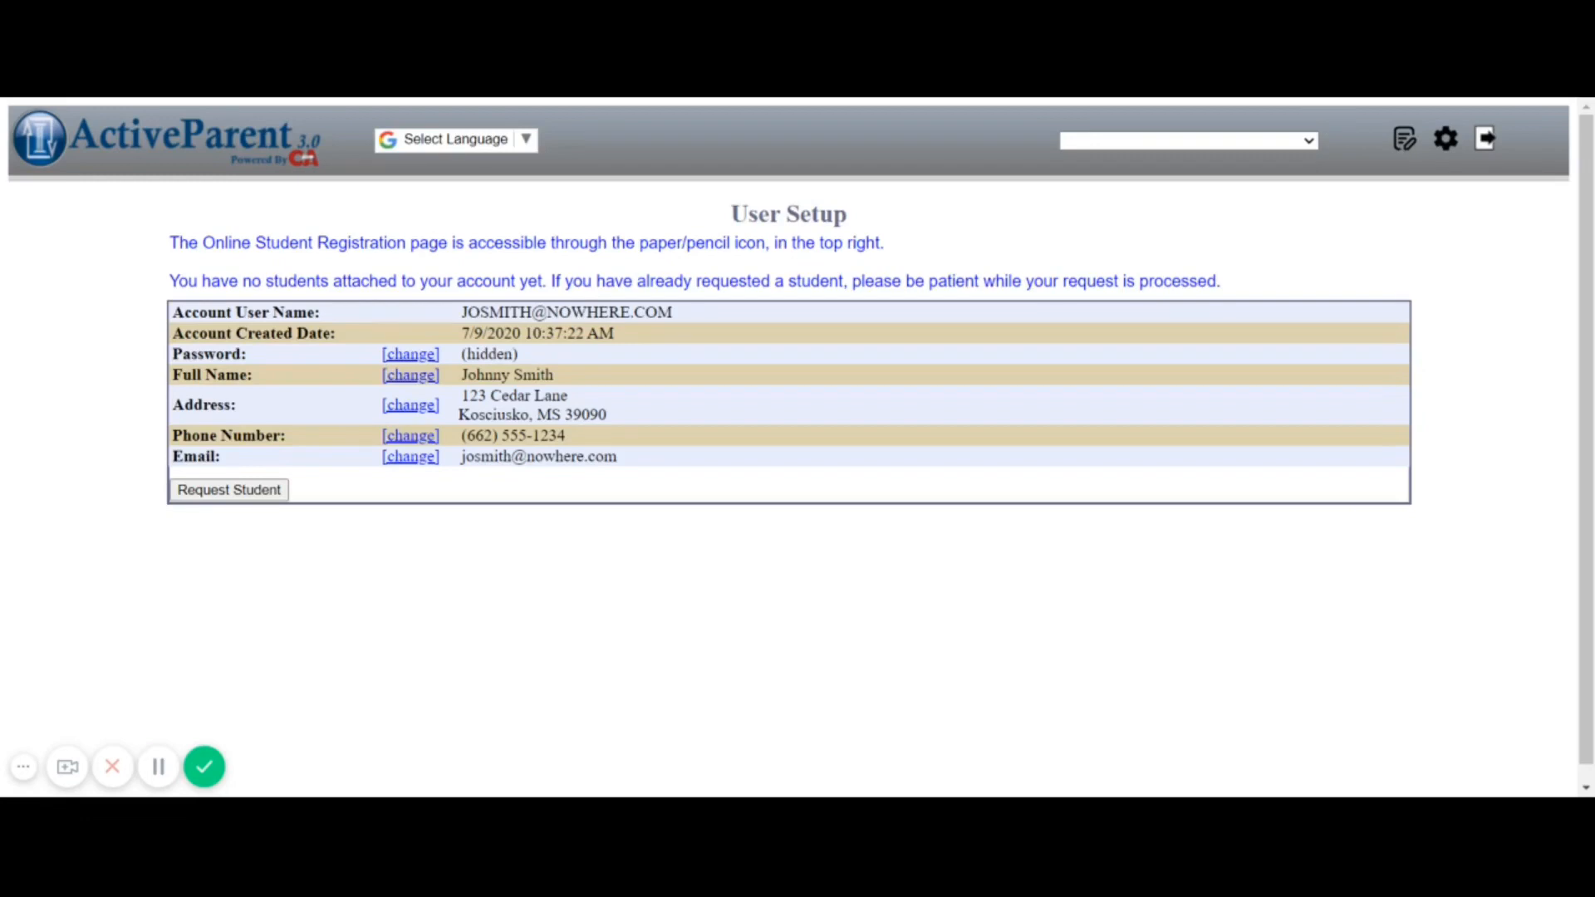
Open online registration, try entering an ActiveCode, then back out and choose registration without a code
{"action": "left_click", "coordinate": [1404, 143]}
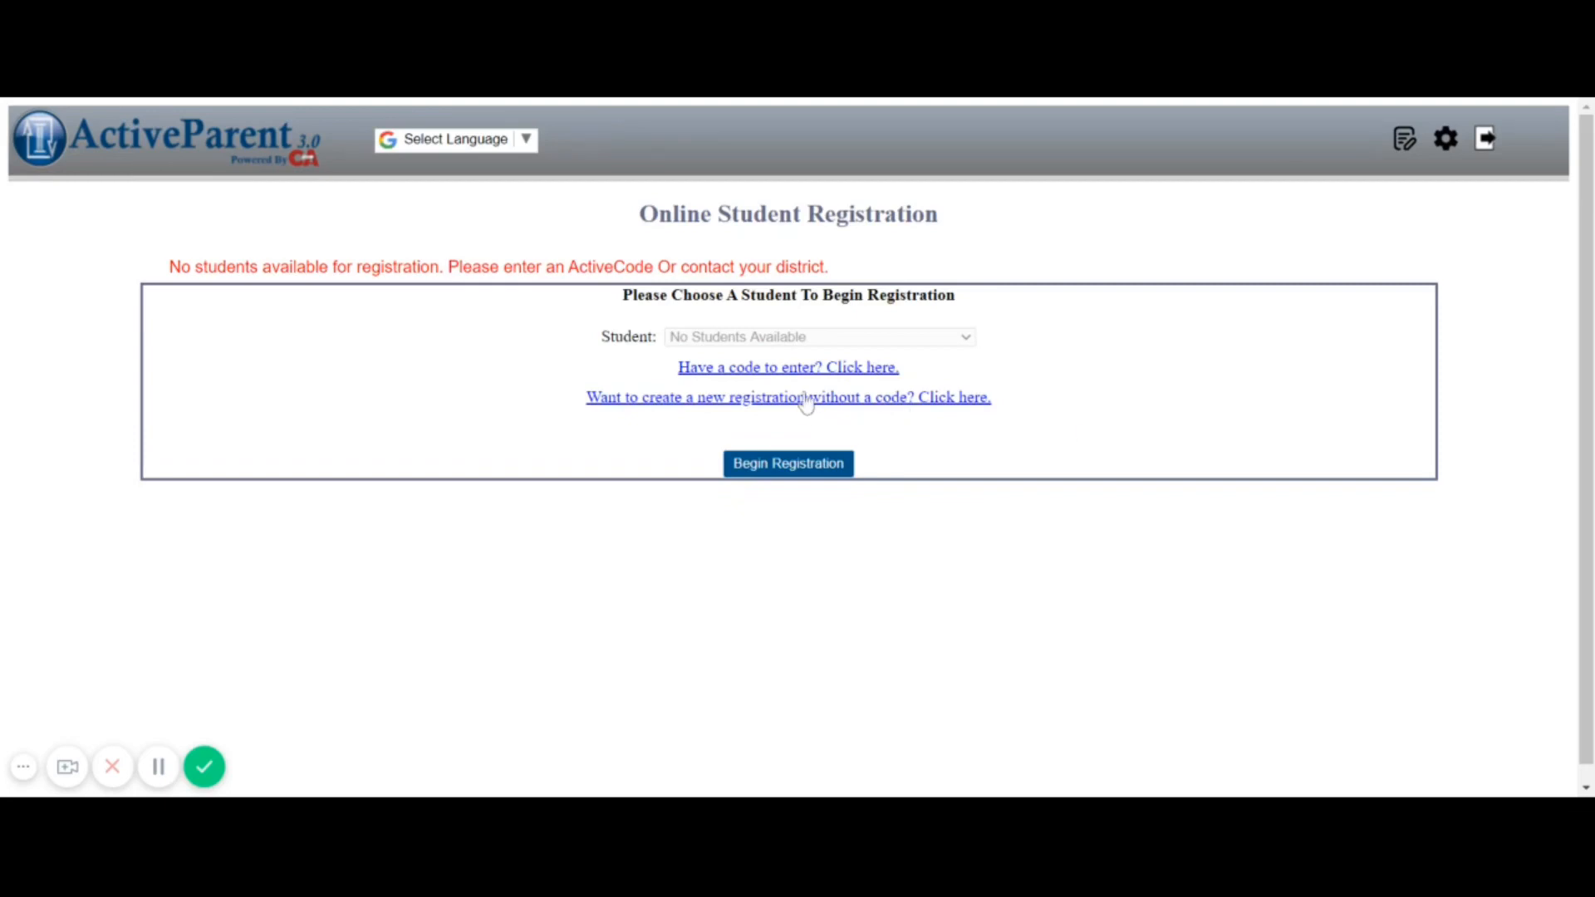
{"action": "left_click", "coordinate": [750, 369]}
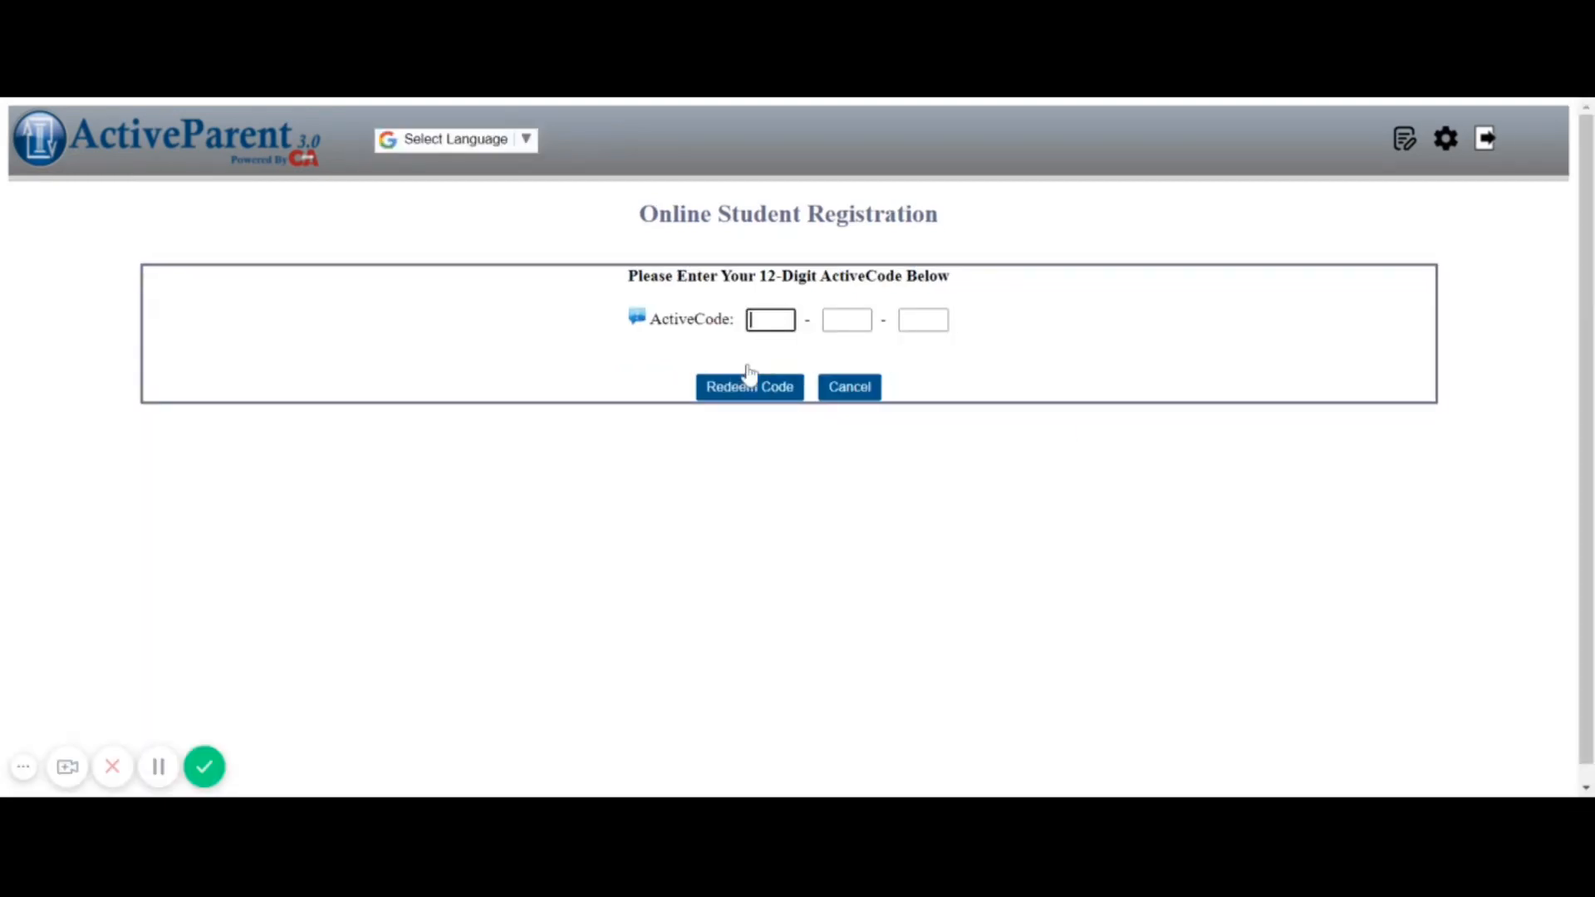
{"action": "type", "text": "123456789"}
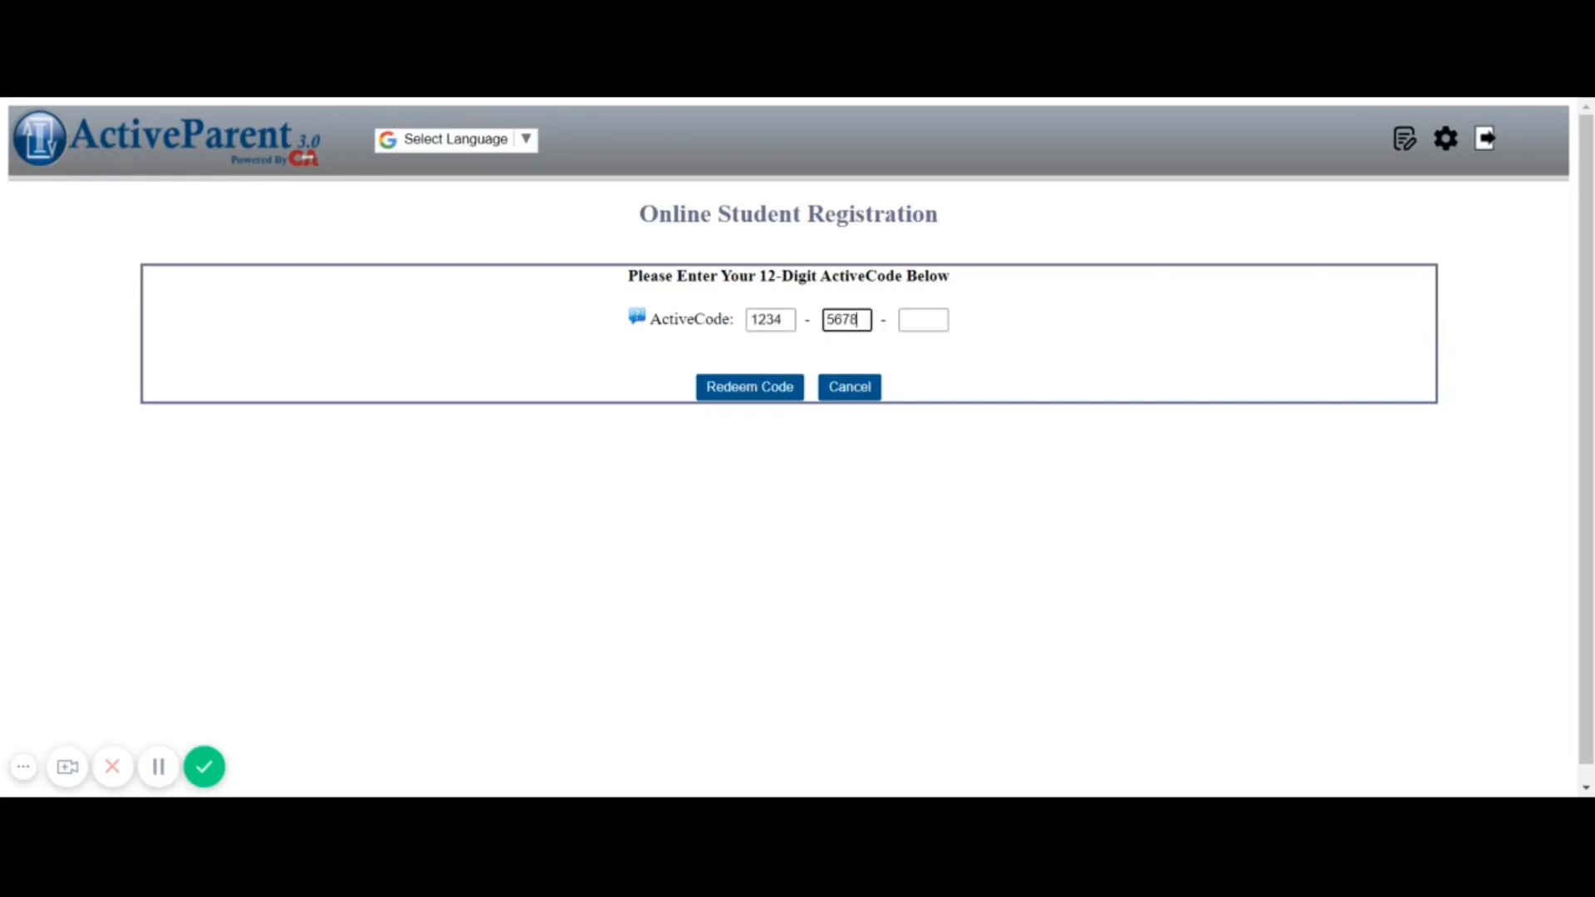
{"action": "type", "text": "123"}
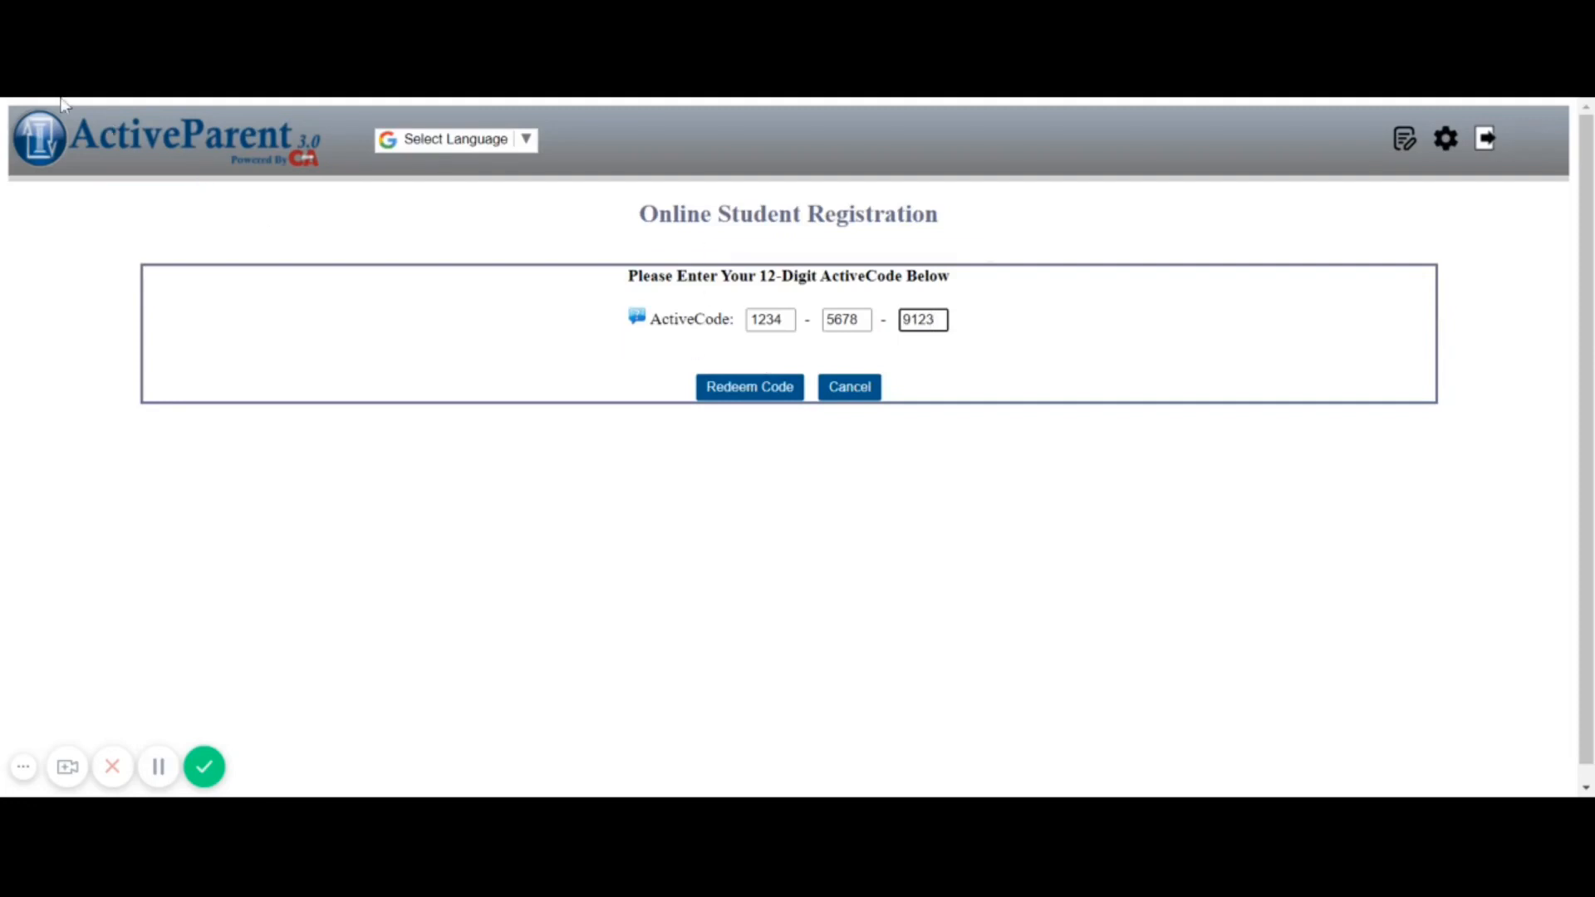
{"action": "key", "text": "alt+Left"}
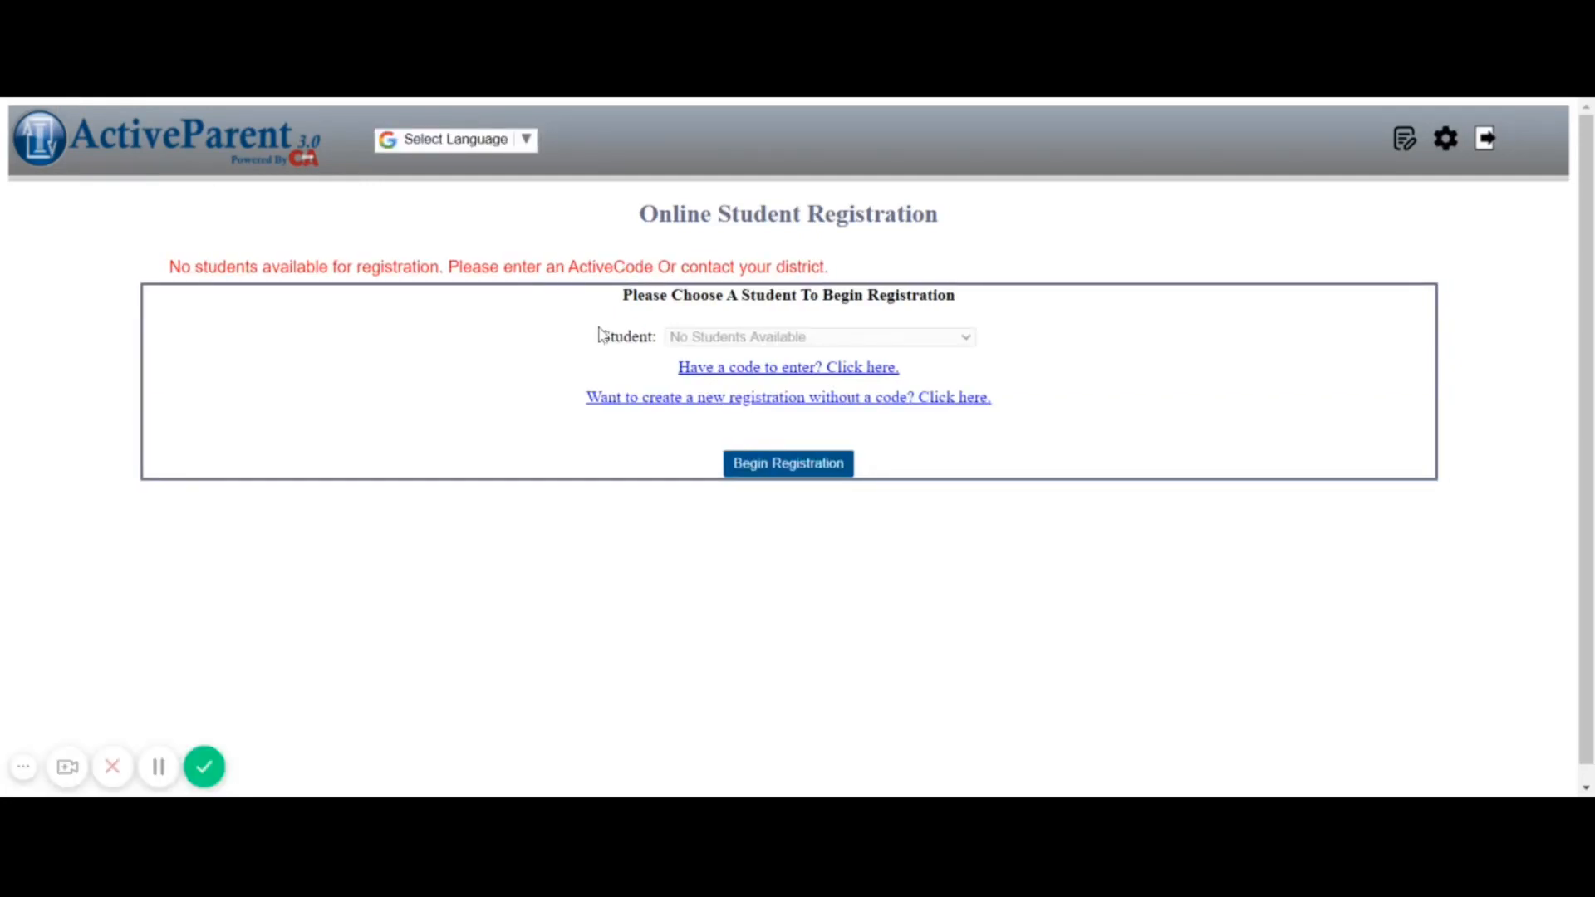
{"action": "left_click", "coordinate": [651, 405]}
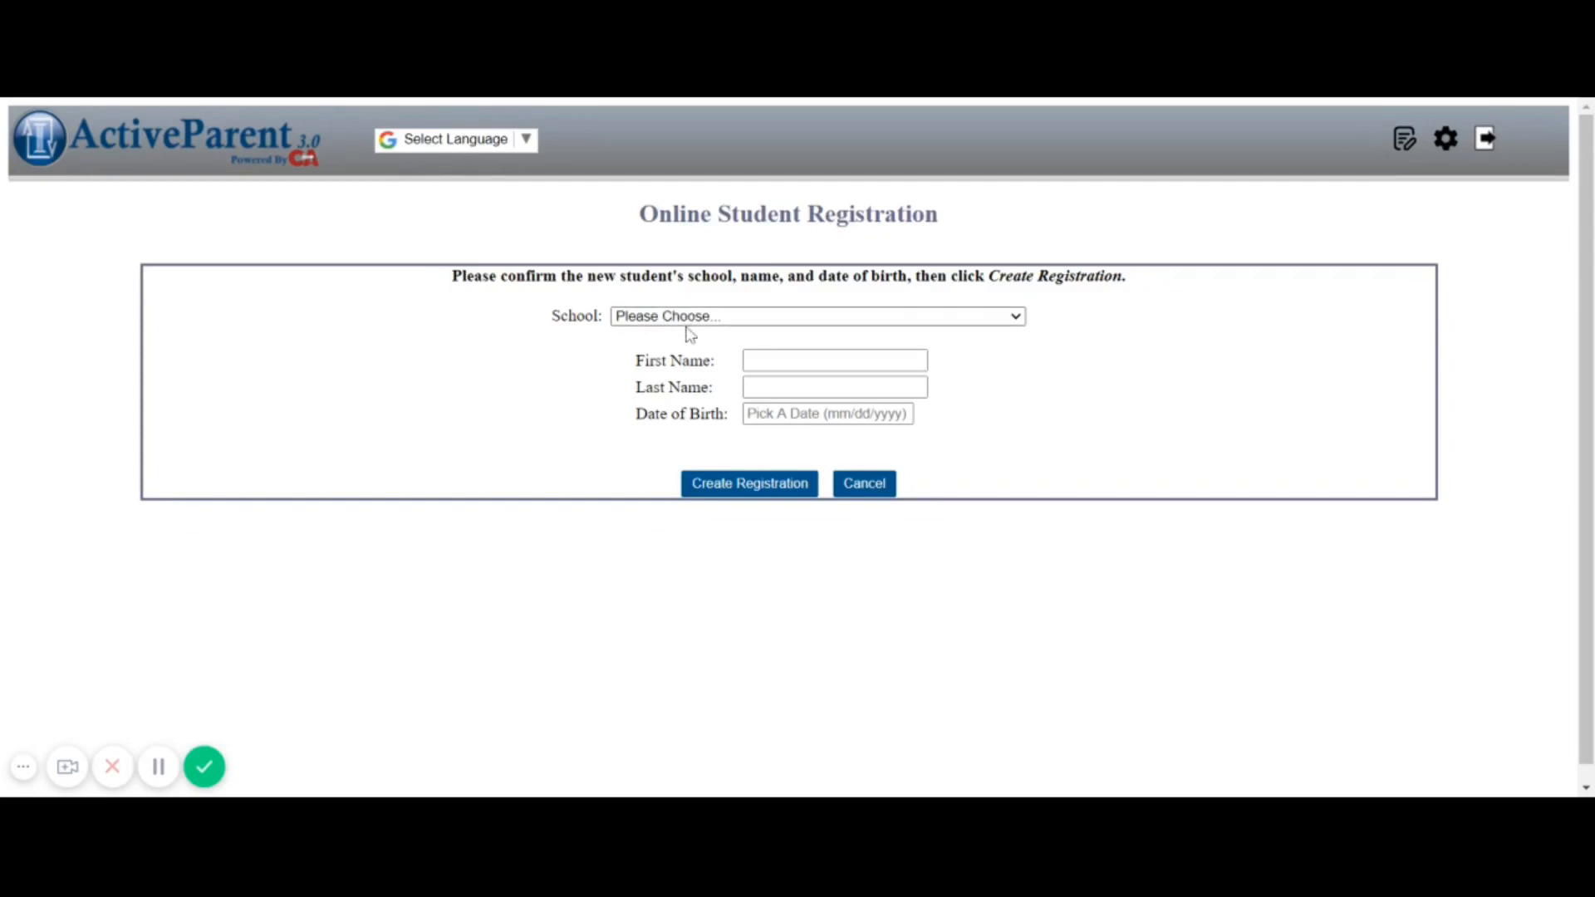
{"action": "left_click", "coordinate": [698, 346]}
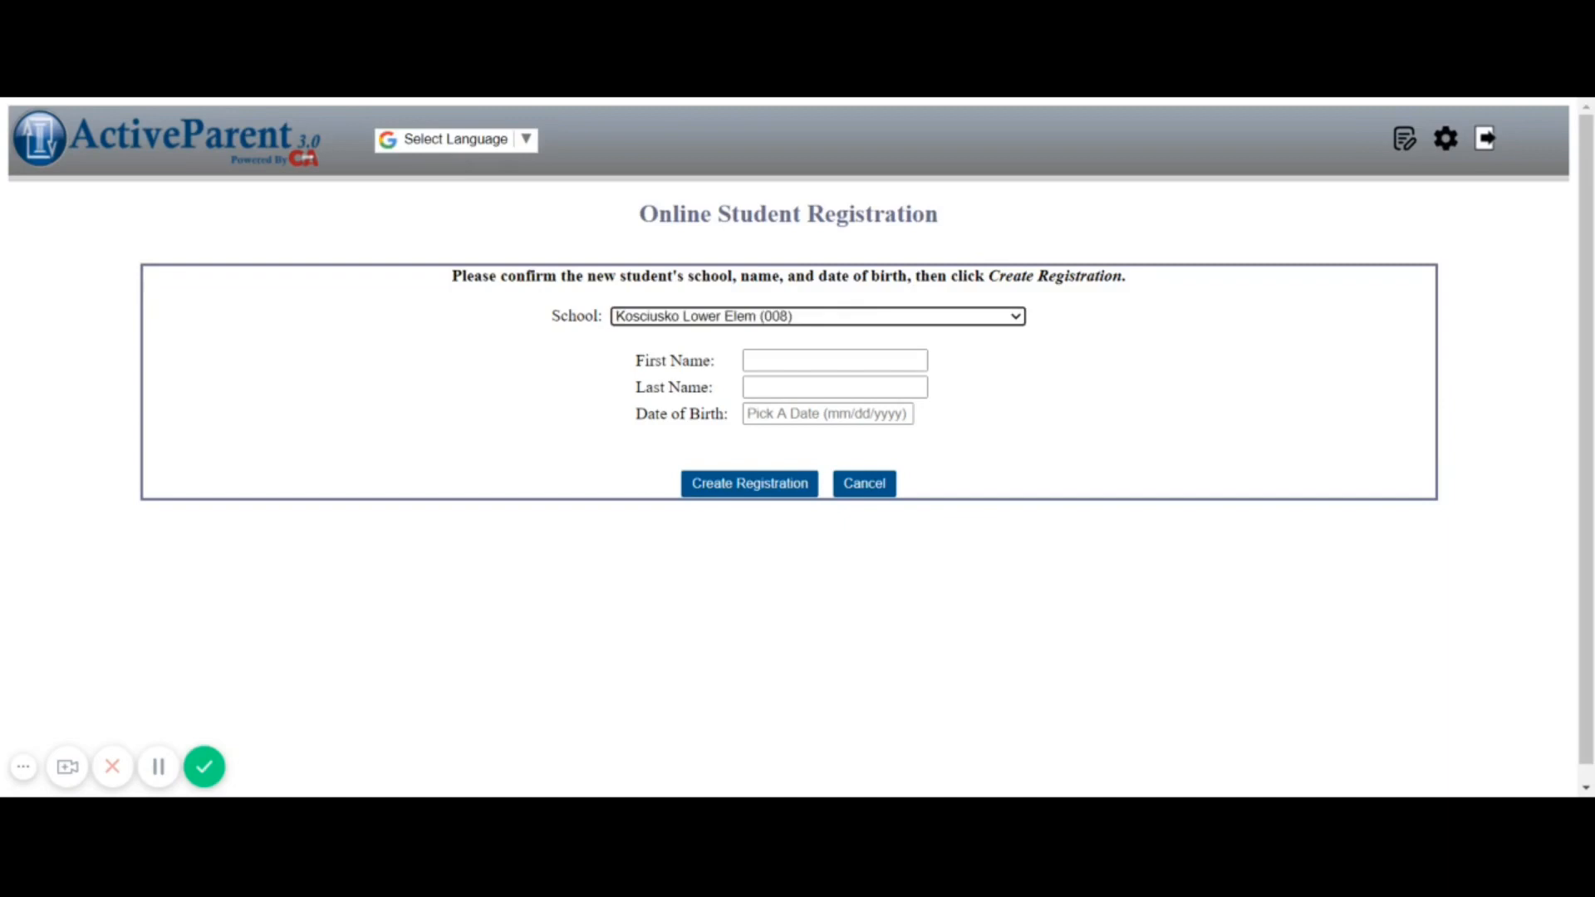
{"action": "left_click", "coordinate": [771, 359]}
{"action": "type", "text": "Molly"}
{"action": "key", "text": "Tab"}
{"action": "type", "text": "Smith"}
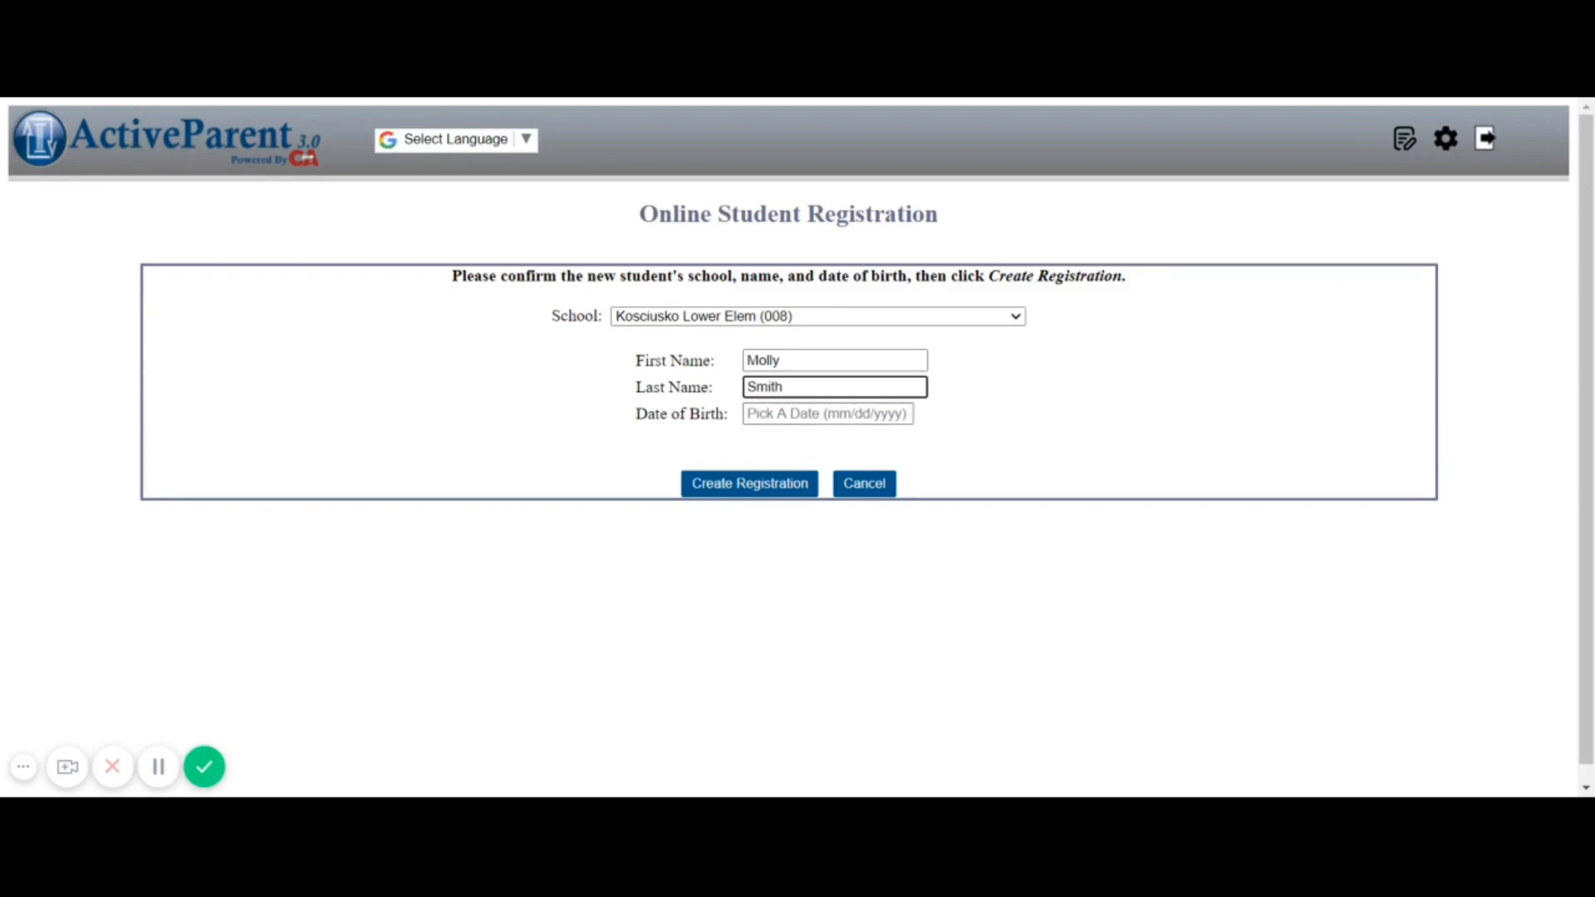
{"action": "key", "text": "Tab"}
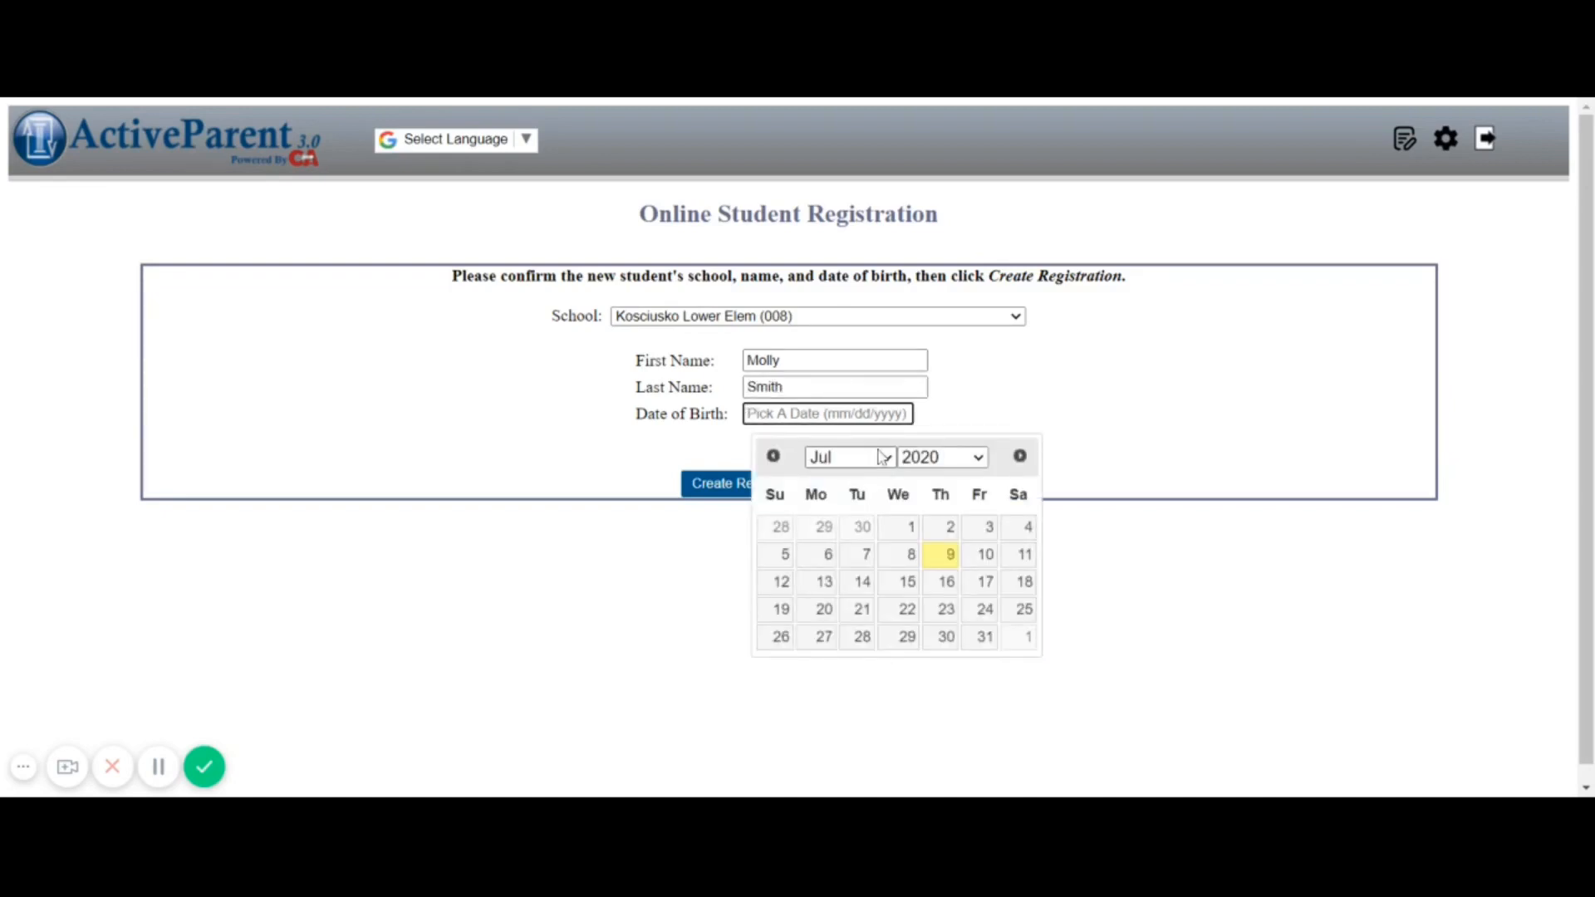
{"action": "left_click", "coordinate": [982, 460]}
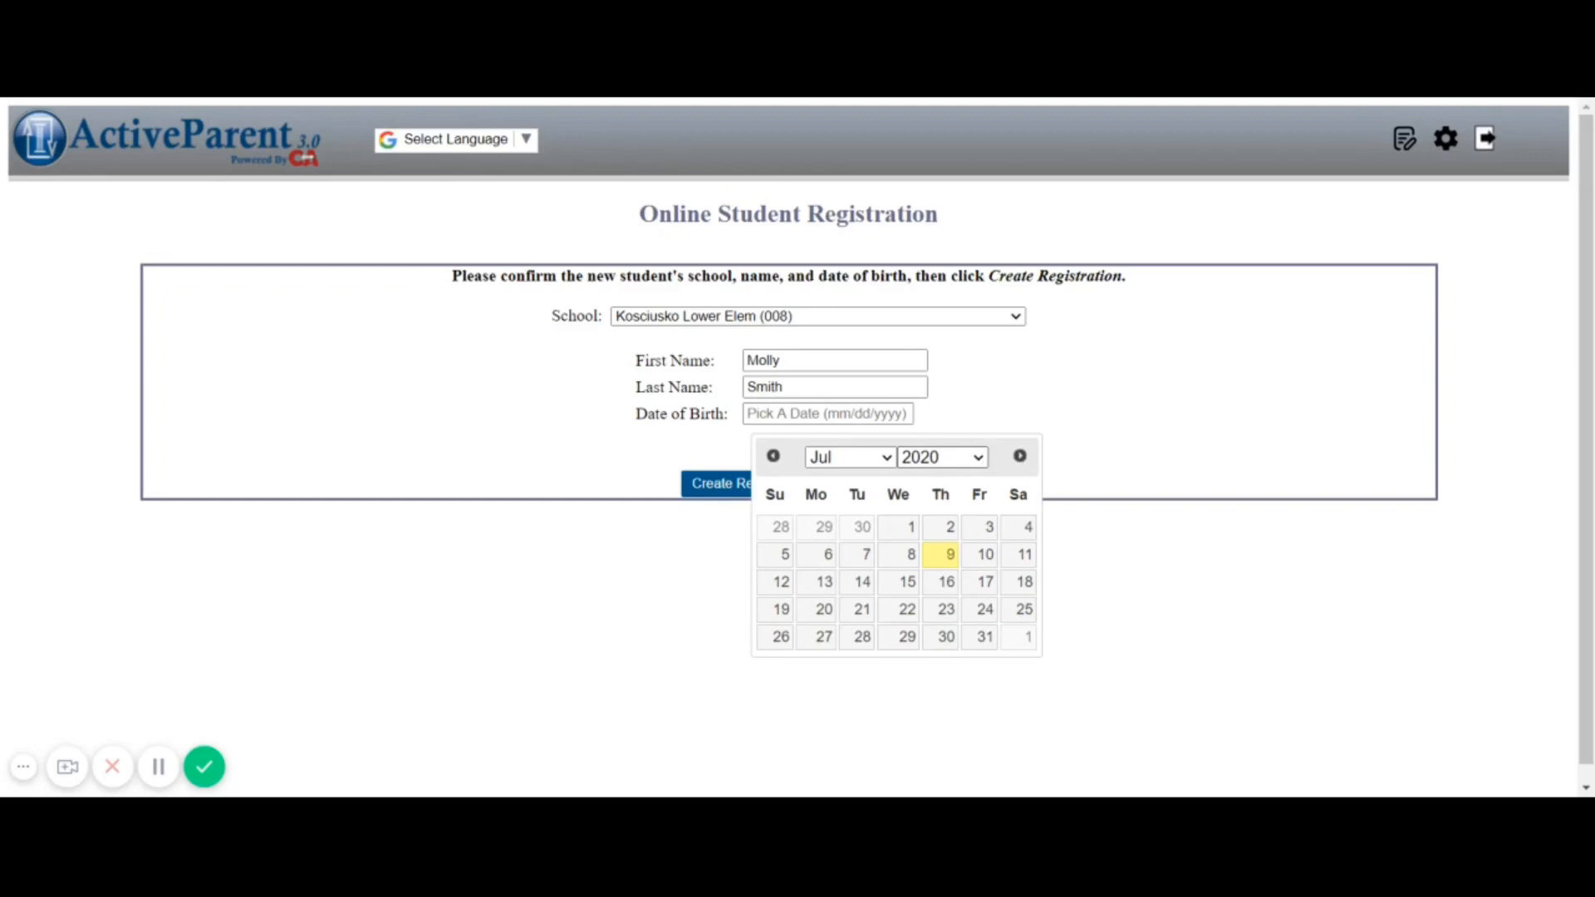
{"action": "left_click", "coordinate": [920, 402]}
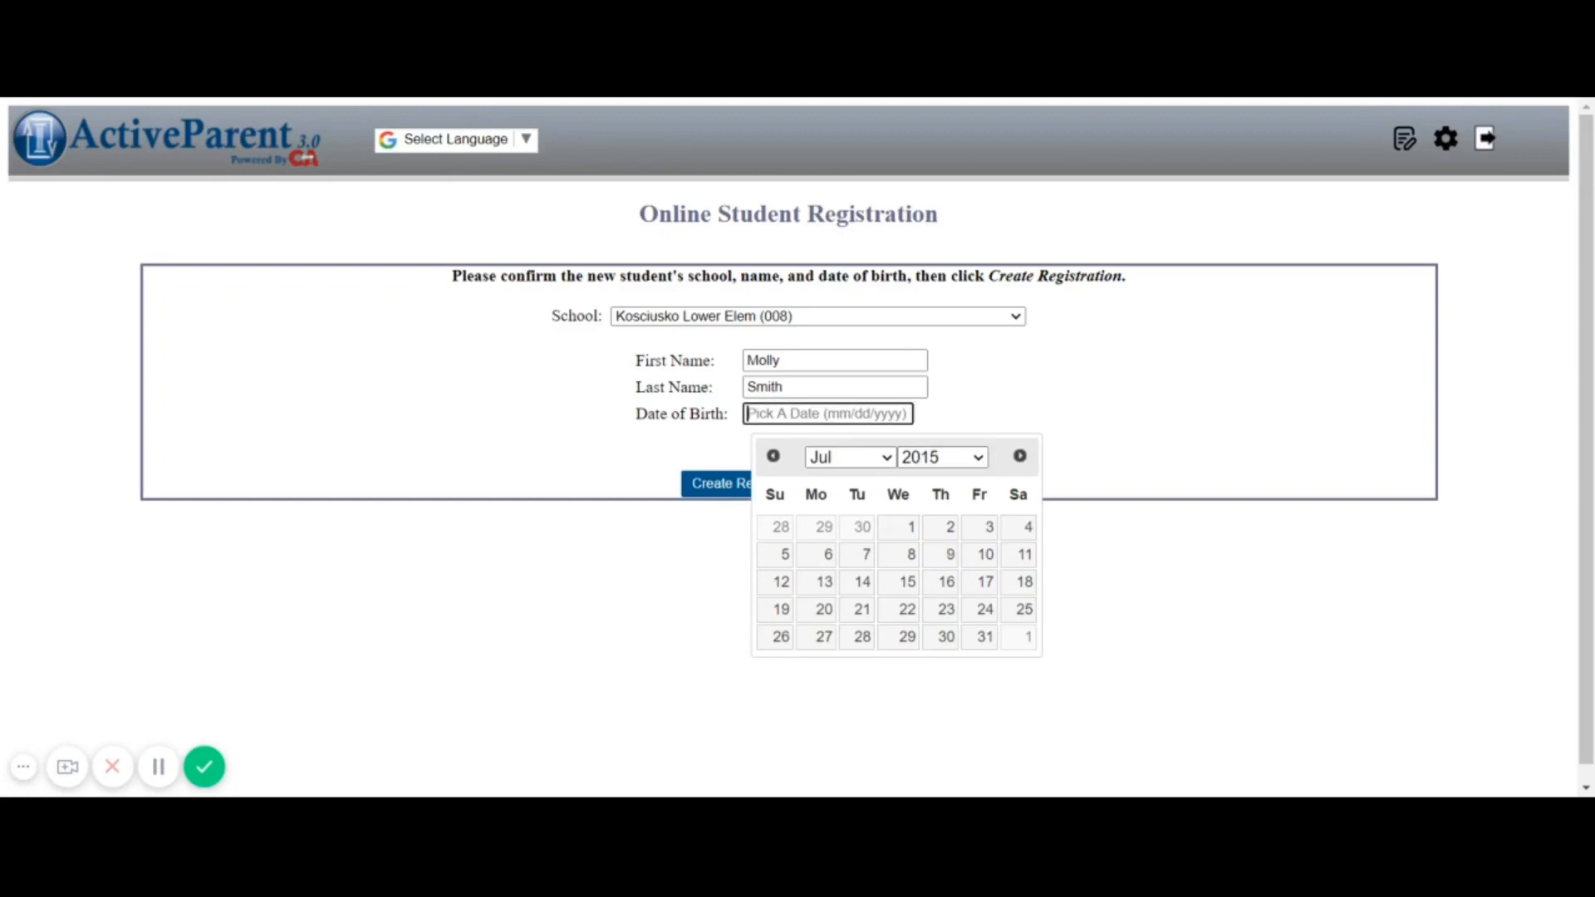
{"action": "left_click", "coordinate": [865, 559]}
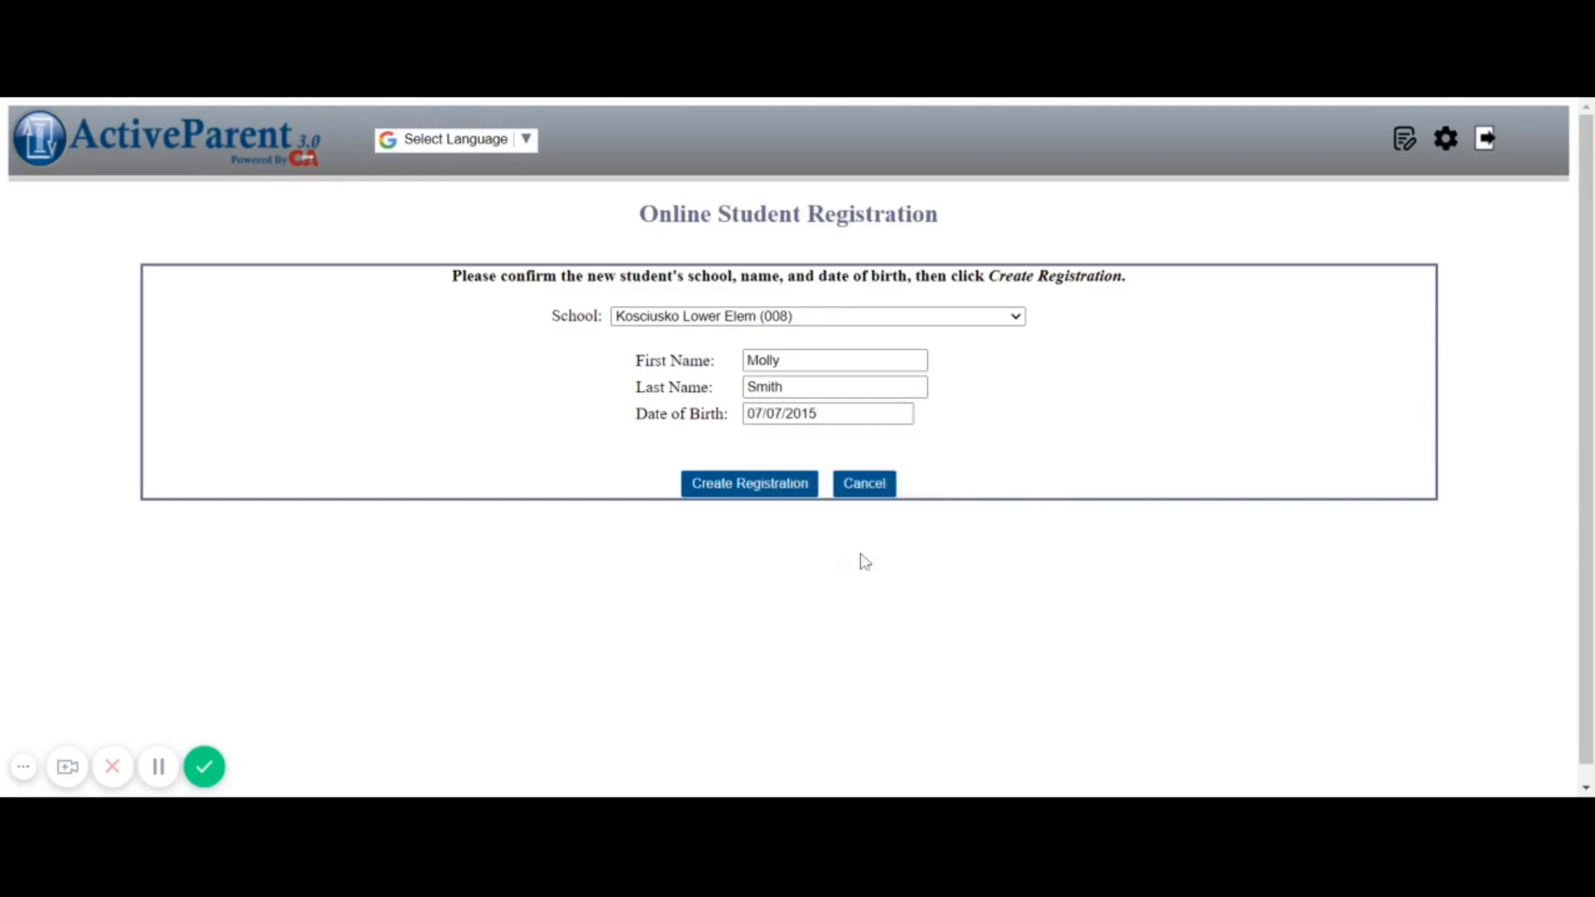
{"action": "left_click", "coordinate": [757, 485]}
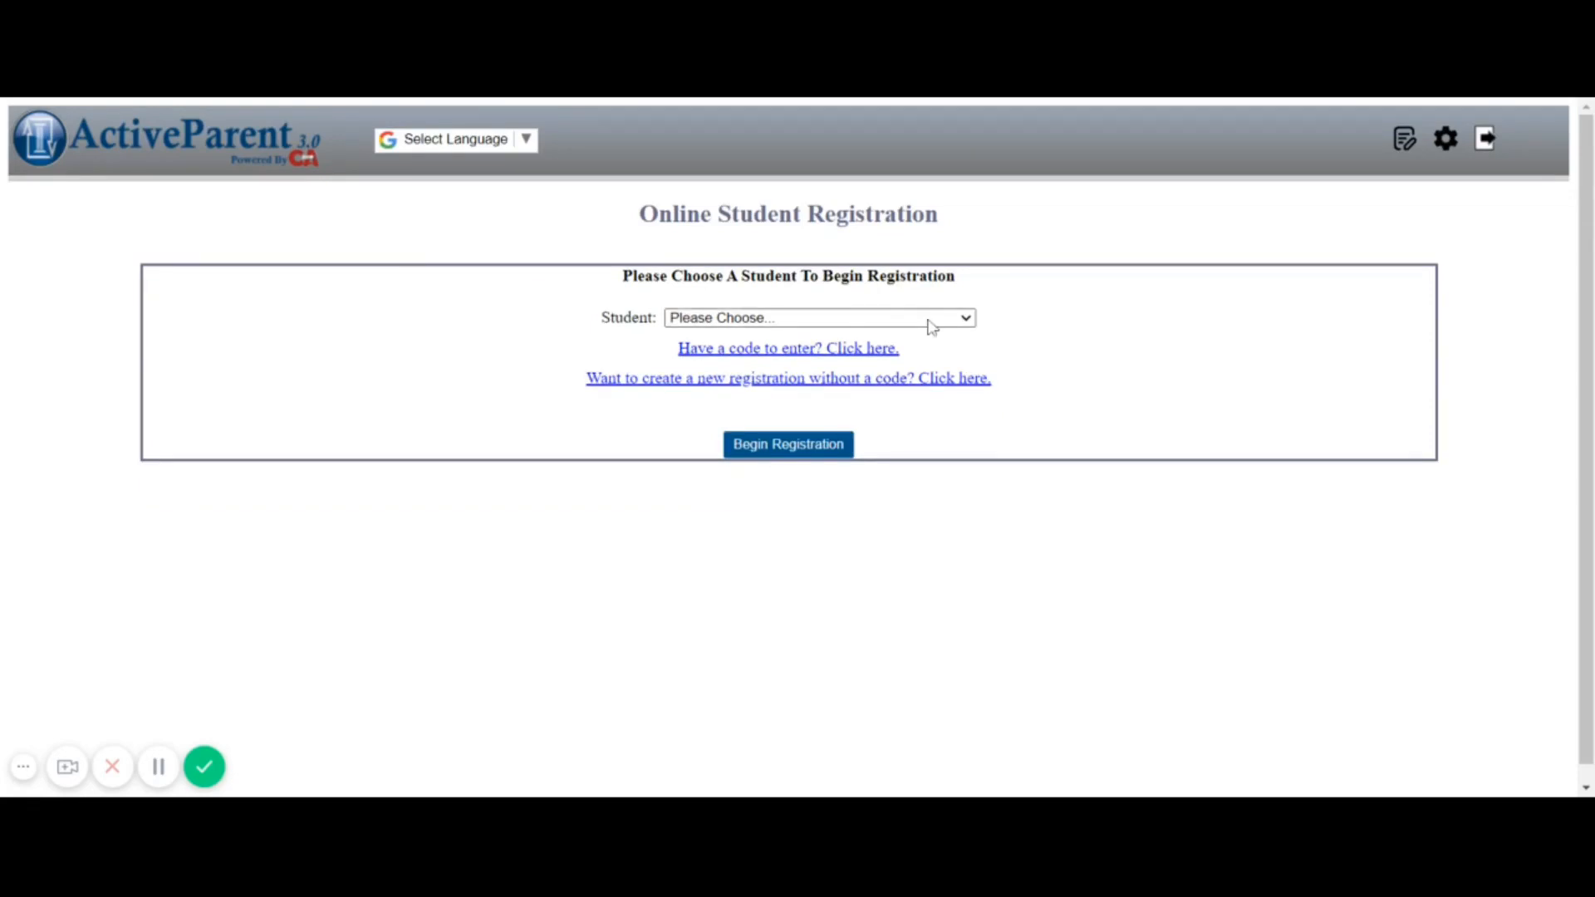
Select the new student, review the school's instruction note, and begin the registration
{"action": "left_click", "coordinate": [910, 366]}
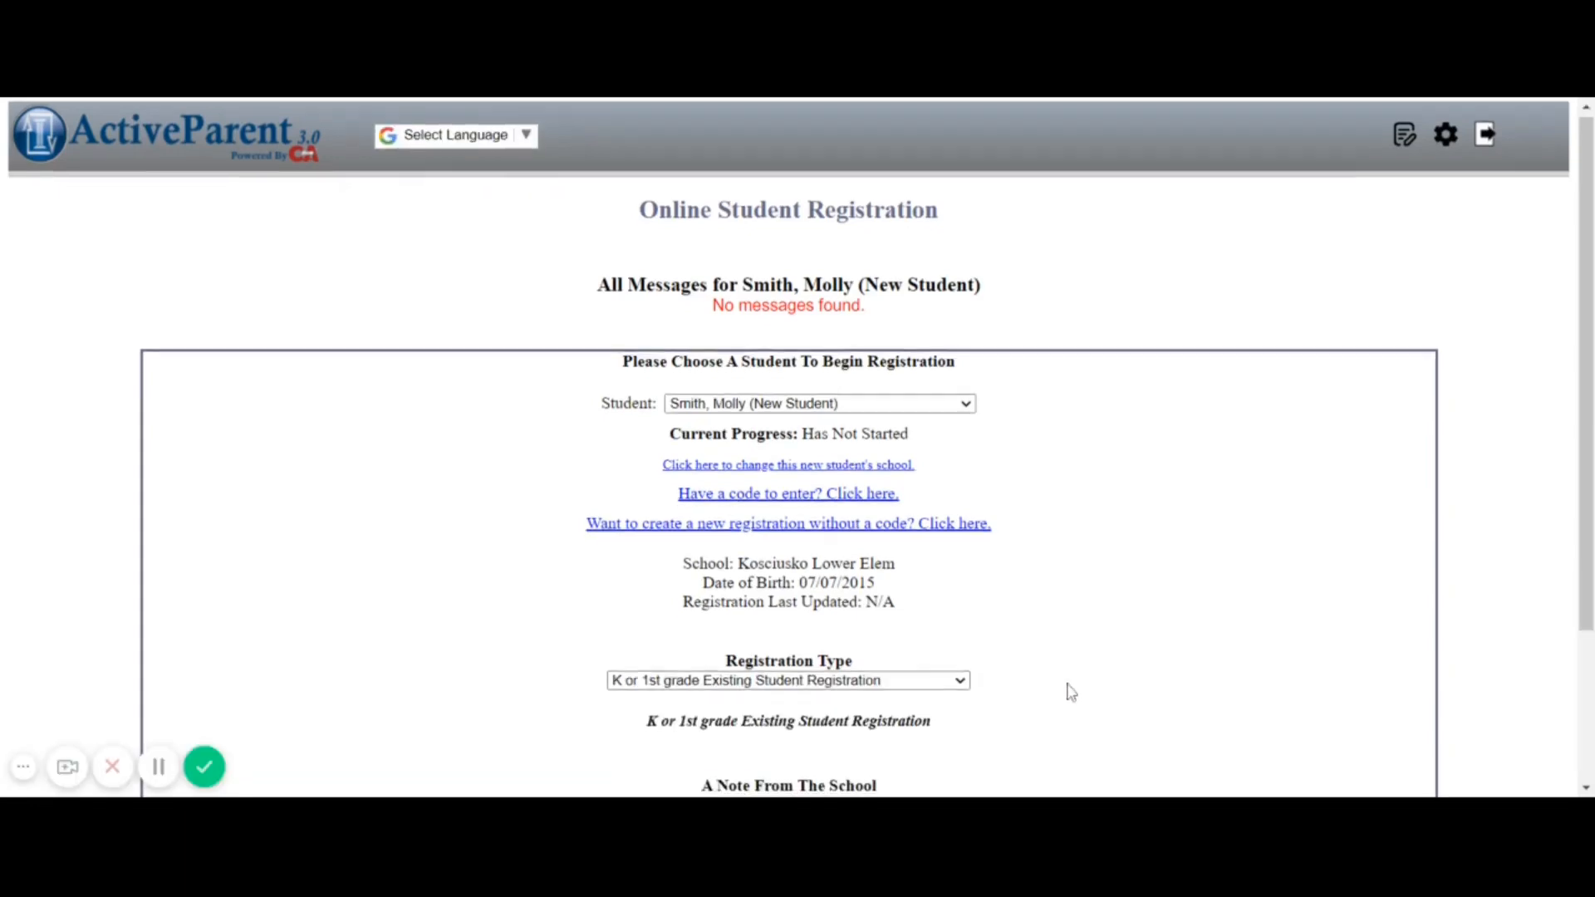
{"action": "scroll", "coordinate": [1070, 693], "scroll_direction": "down", "scroll_amount": 2}
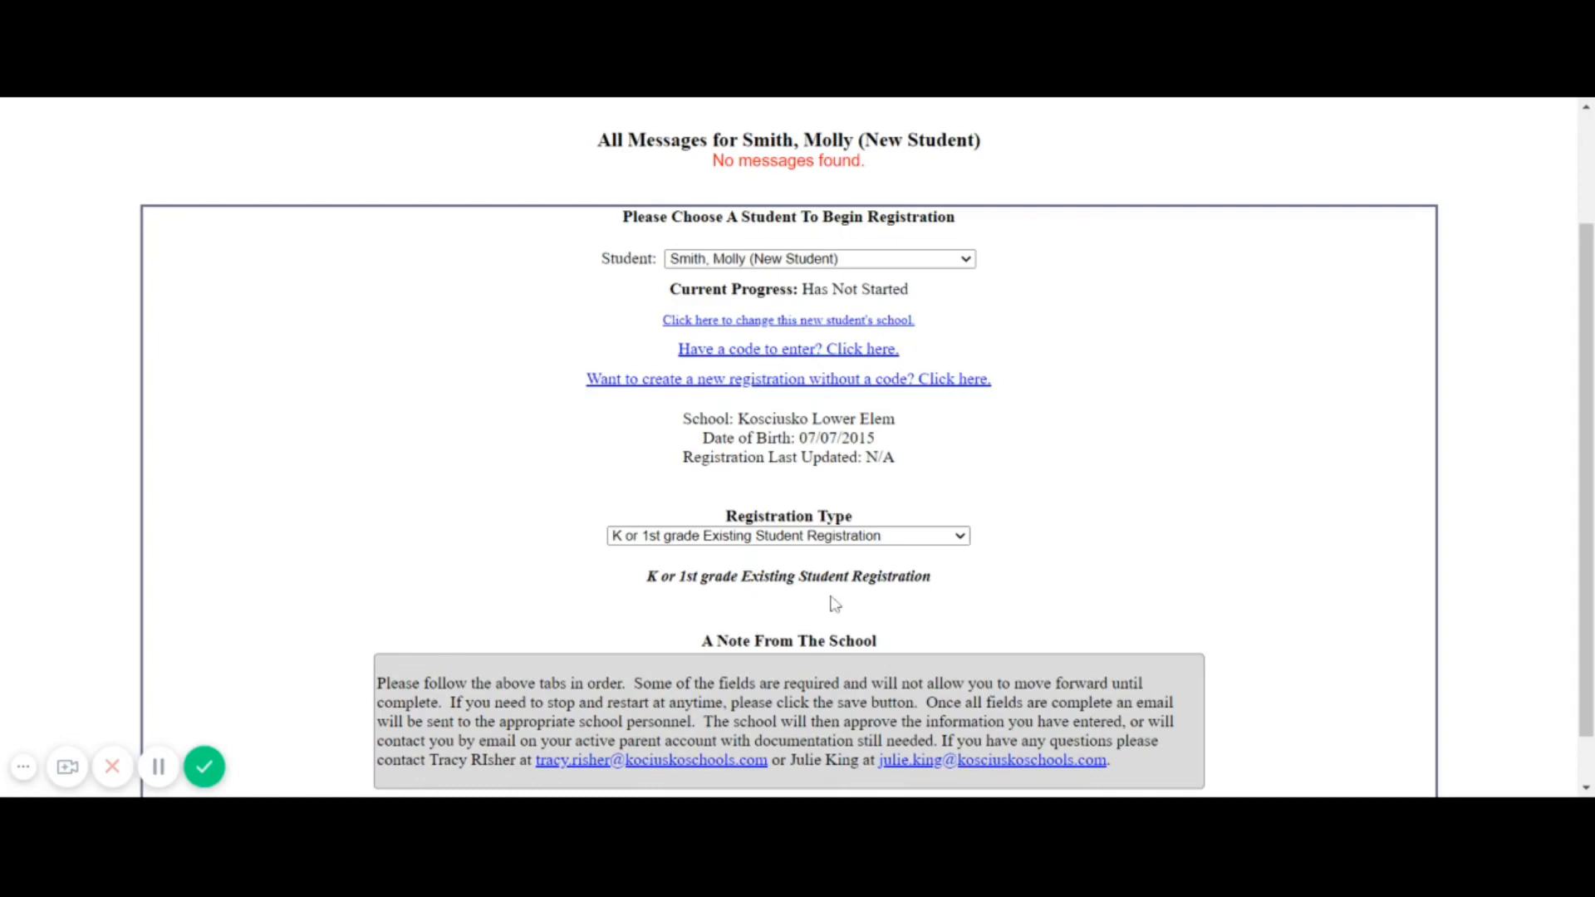
{"action": "scroll", "coordinate": [925, 572], "scroll_direction": "down", "scroll_amount": 1}
{"action": "scroll", "coordinate": [925, 571], "scroll_direction": "down", "scroll_amount": 1}
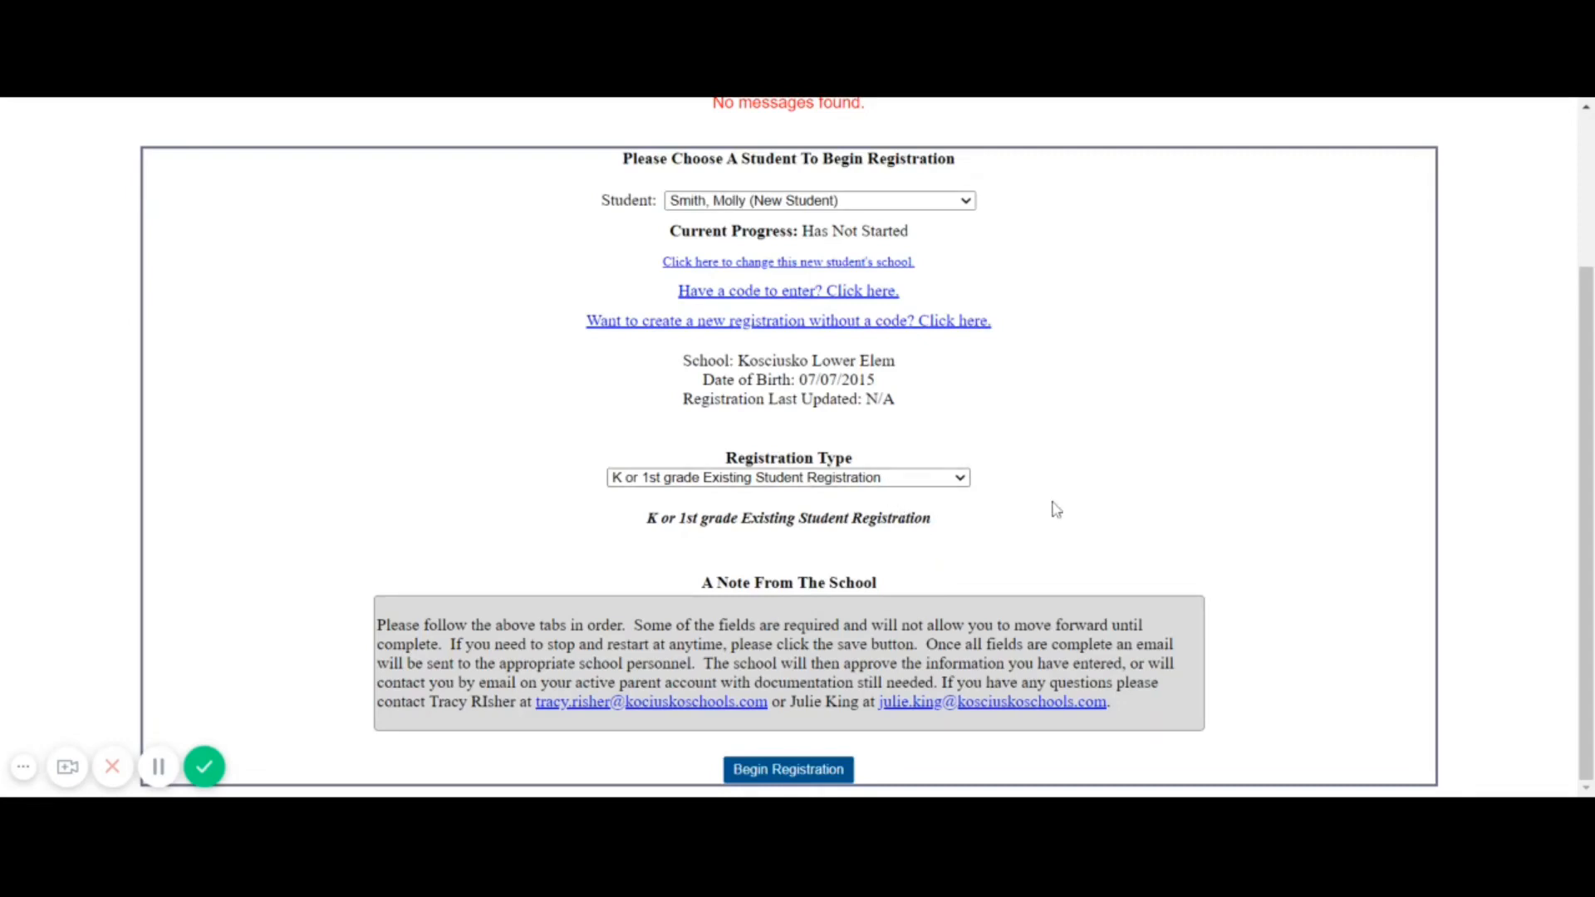
{"action": "left_click_drag", "start_coordinate": [1093, 517], "coordinate": [810, 781]}
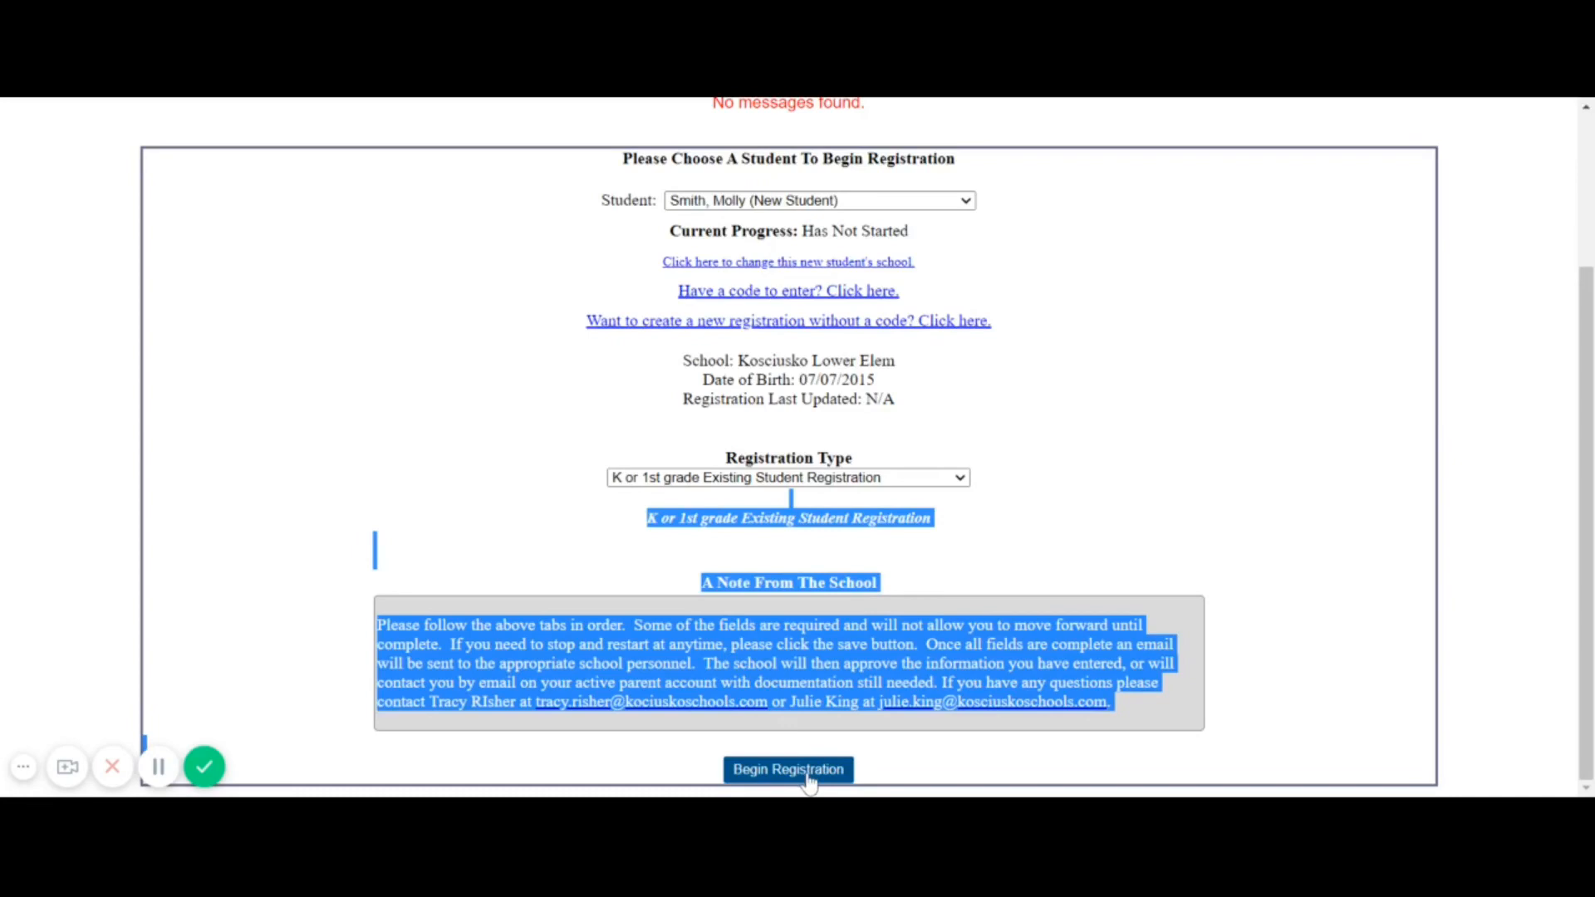
{"action": "left_click", "coordinate": [809, 777]}
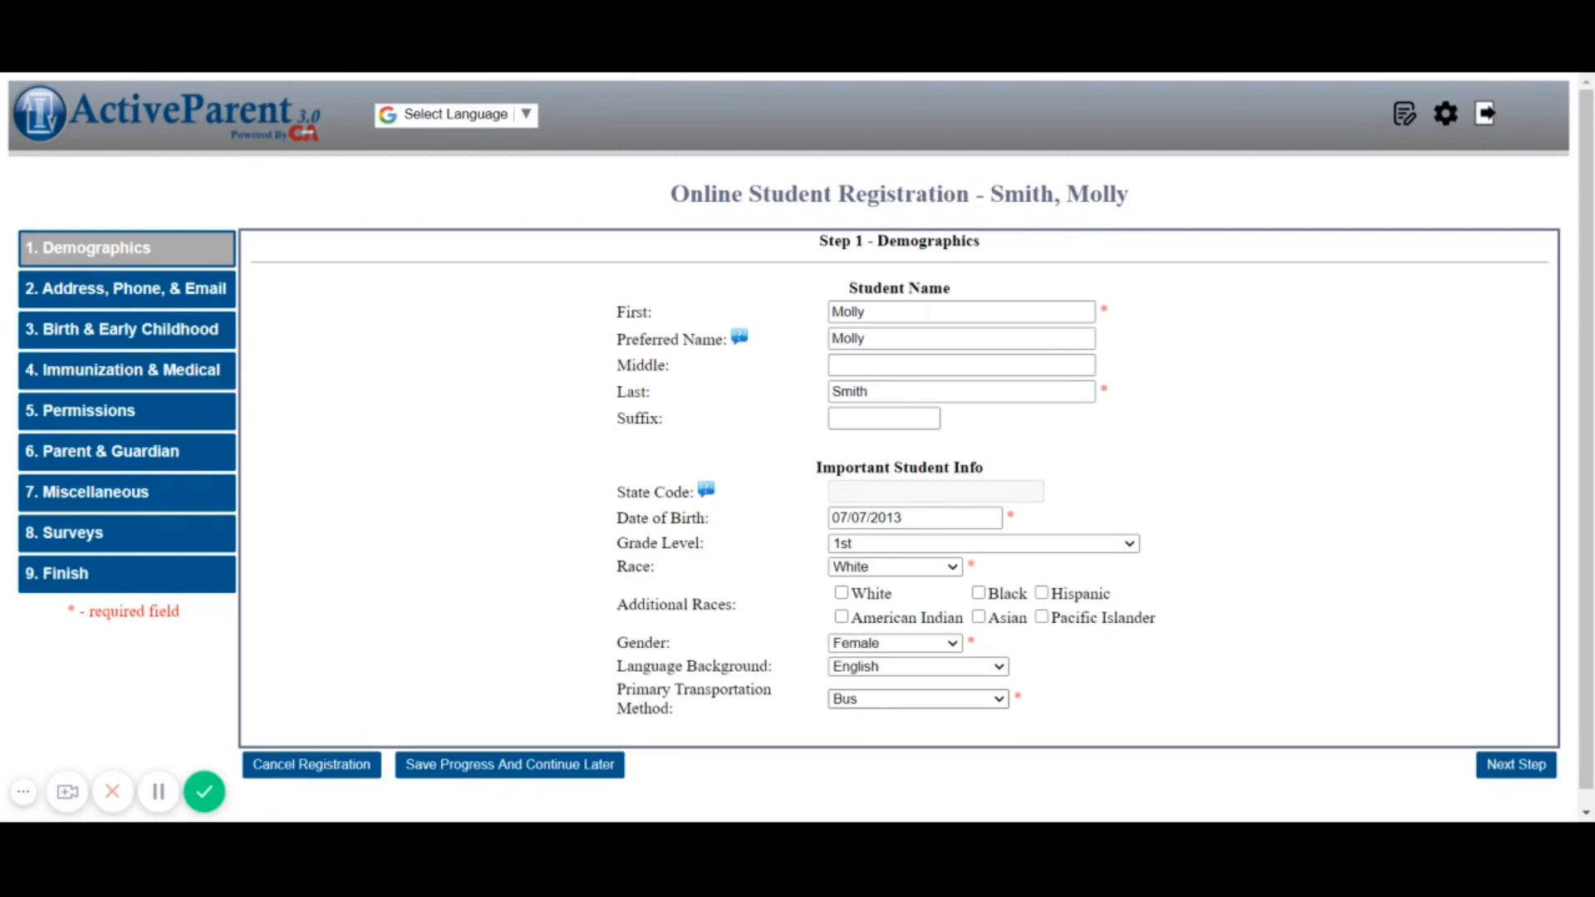
Set primary transportation to Walk, move to Residency Info, and start a new address
{"action": "left_click", "coordinate": [918, 699]}
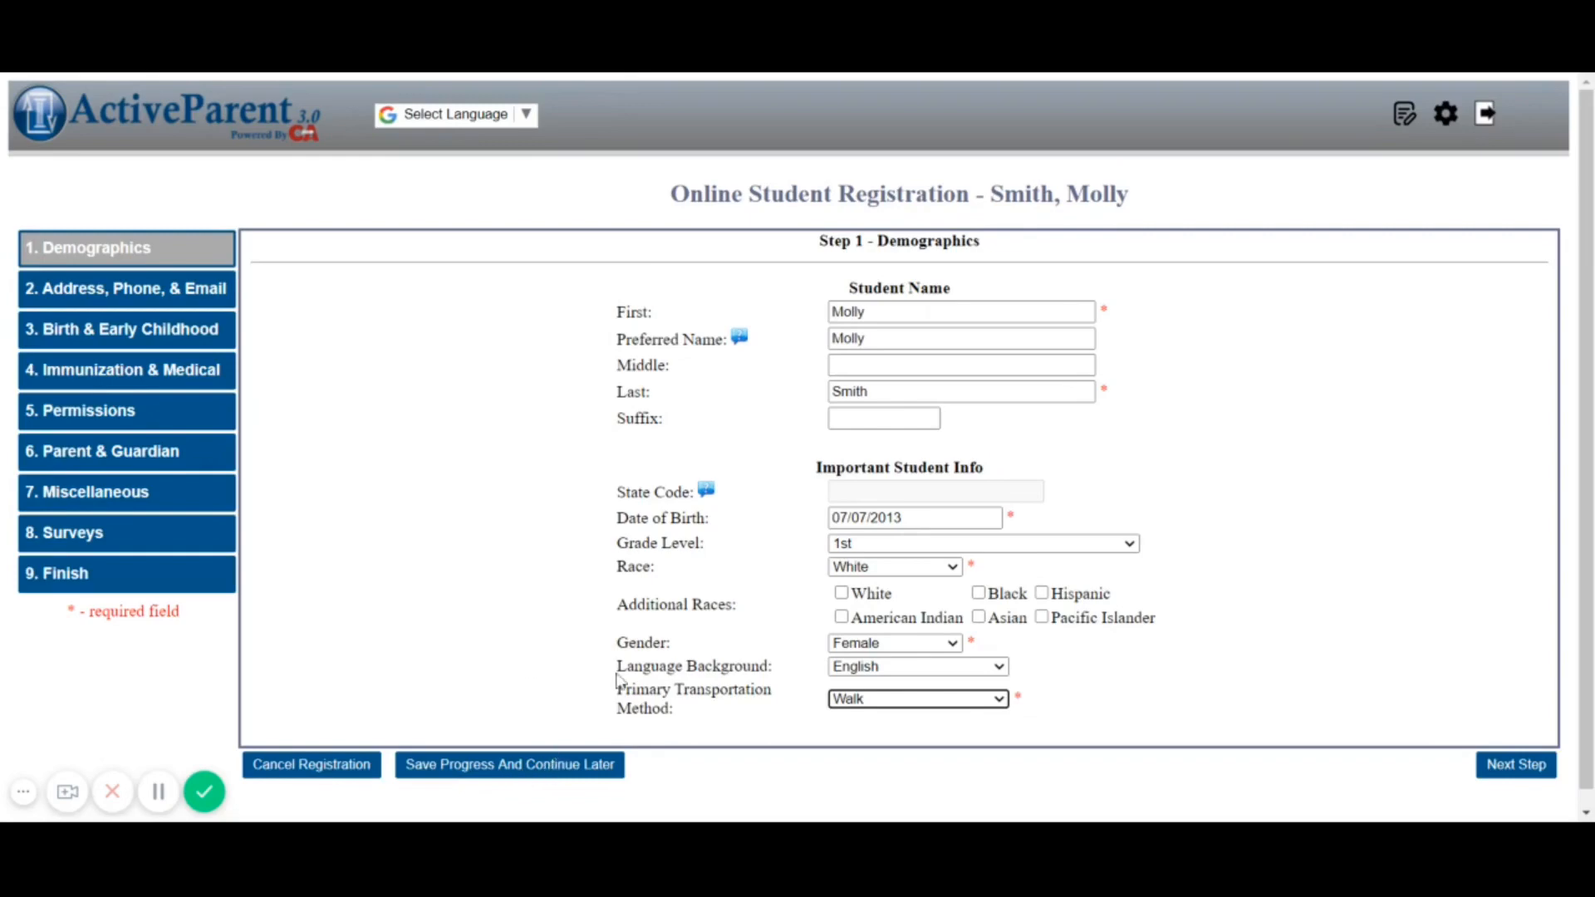
{"action": "left_click", "coordinate": [1517, 766]}
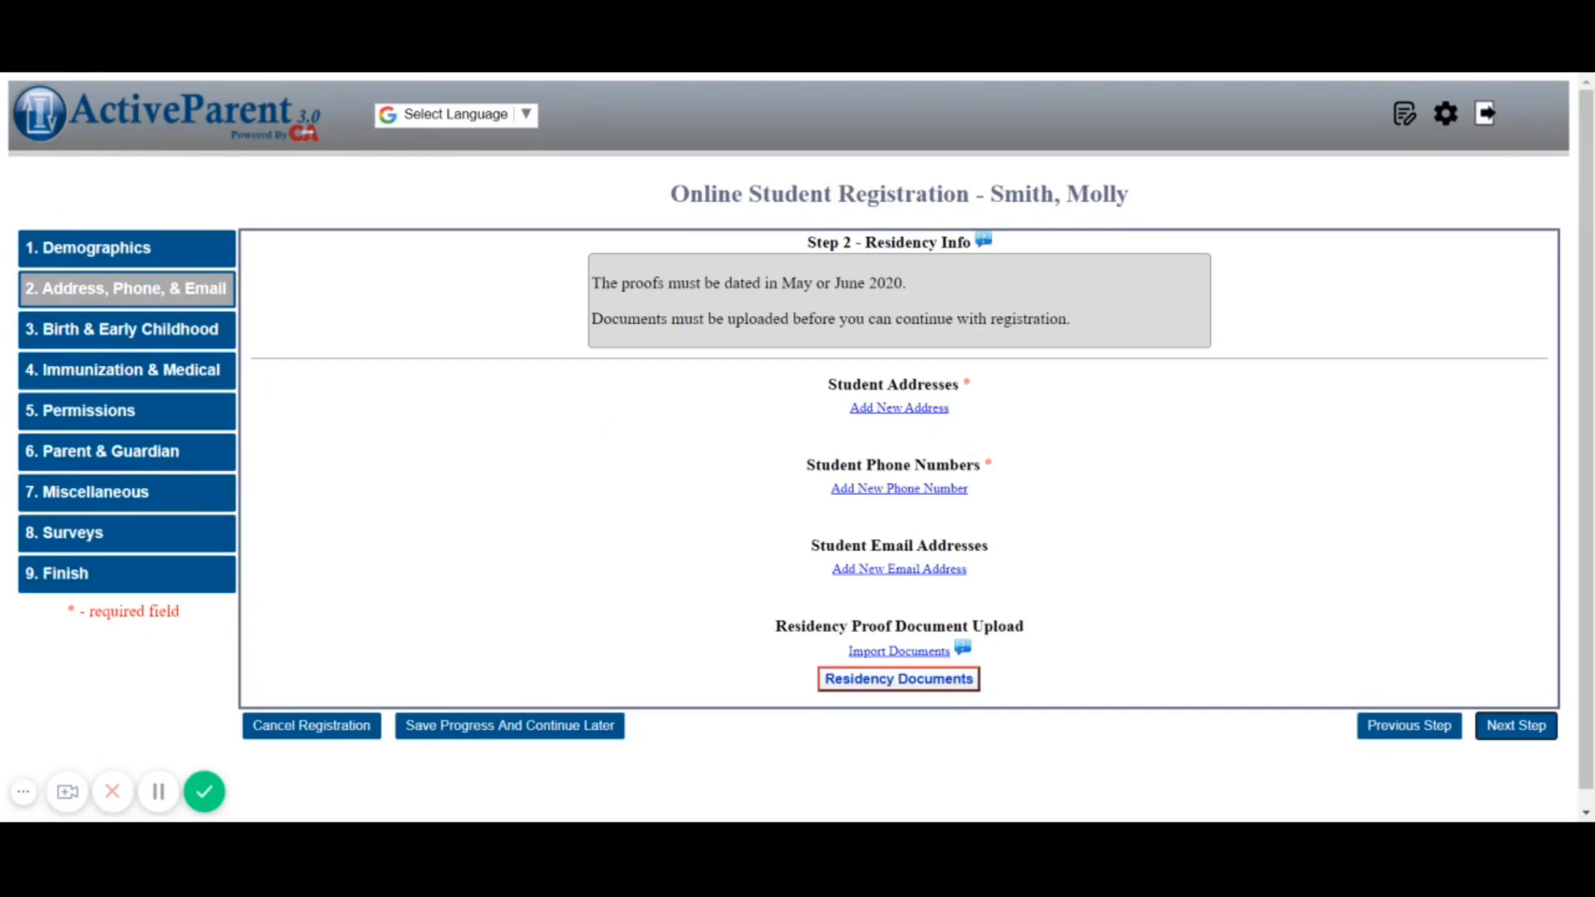
{"action": "left_click", "coordinate": [886, 415]}
Add the home street address, city Kosciusko and zip code as the primary Residence Address
{"action": "type", "text": "123 Cedar Lane"}
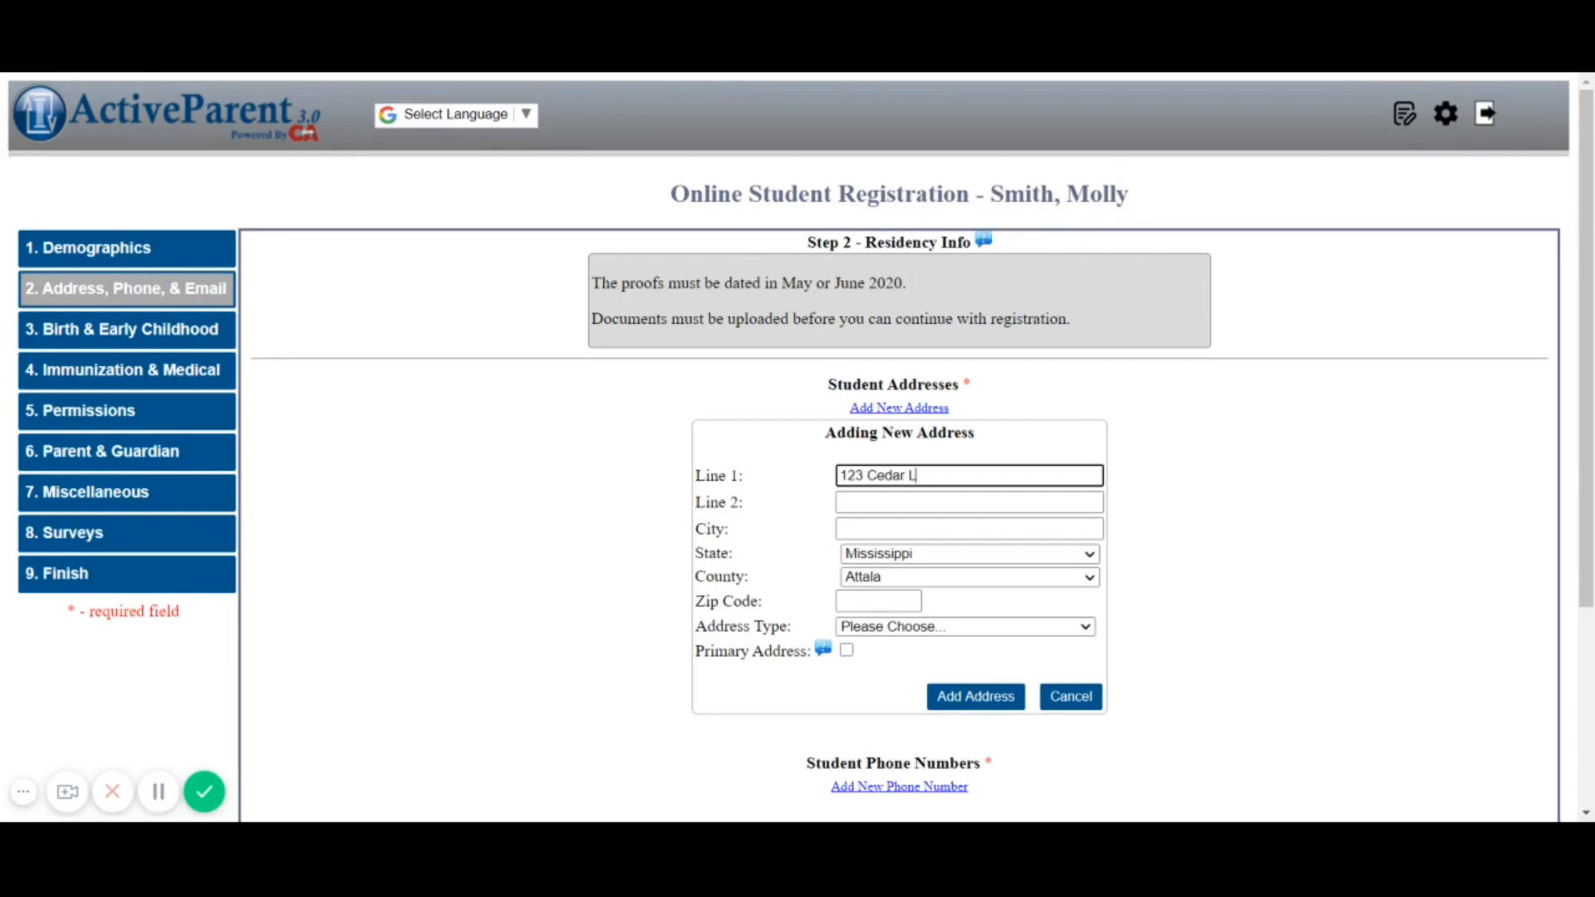
{"action": "key", "text": "Tab"}
{"action": "key", "text": "Tab"}
{"action": "type", "text": "Kos"}
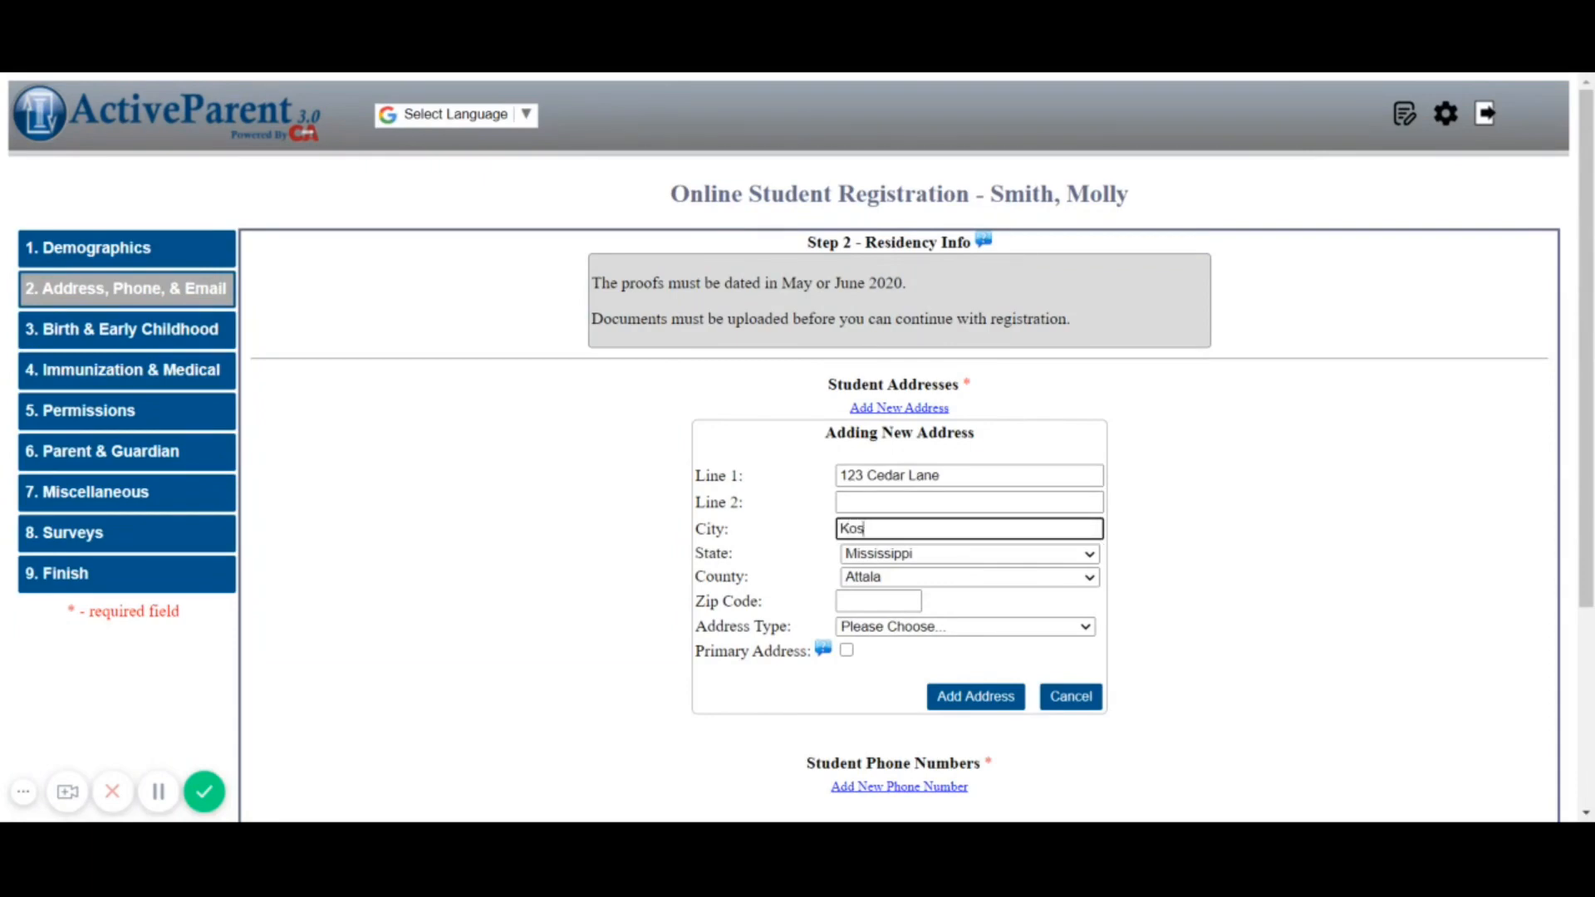
{"action": "type", "text": "ciusko"}
{"action": "key", "text": "Tab"}
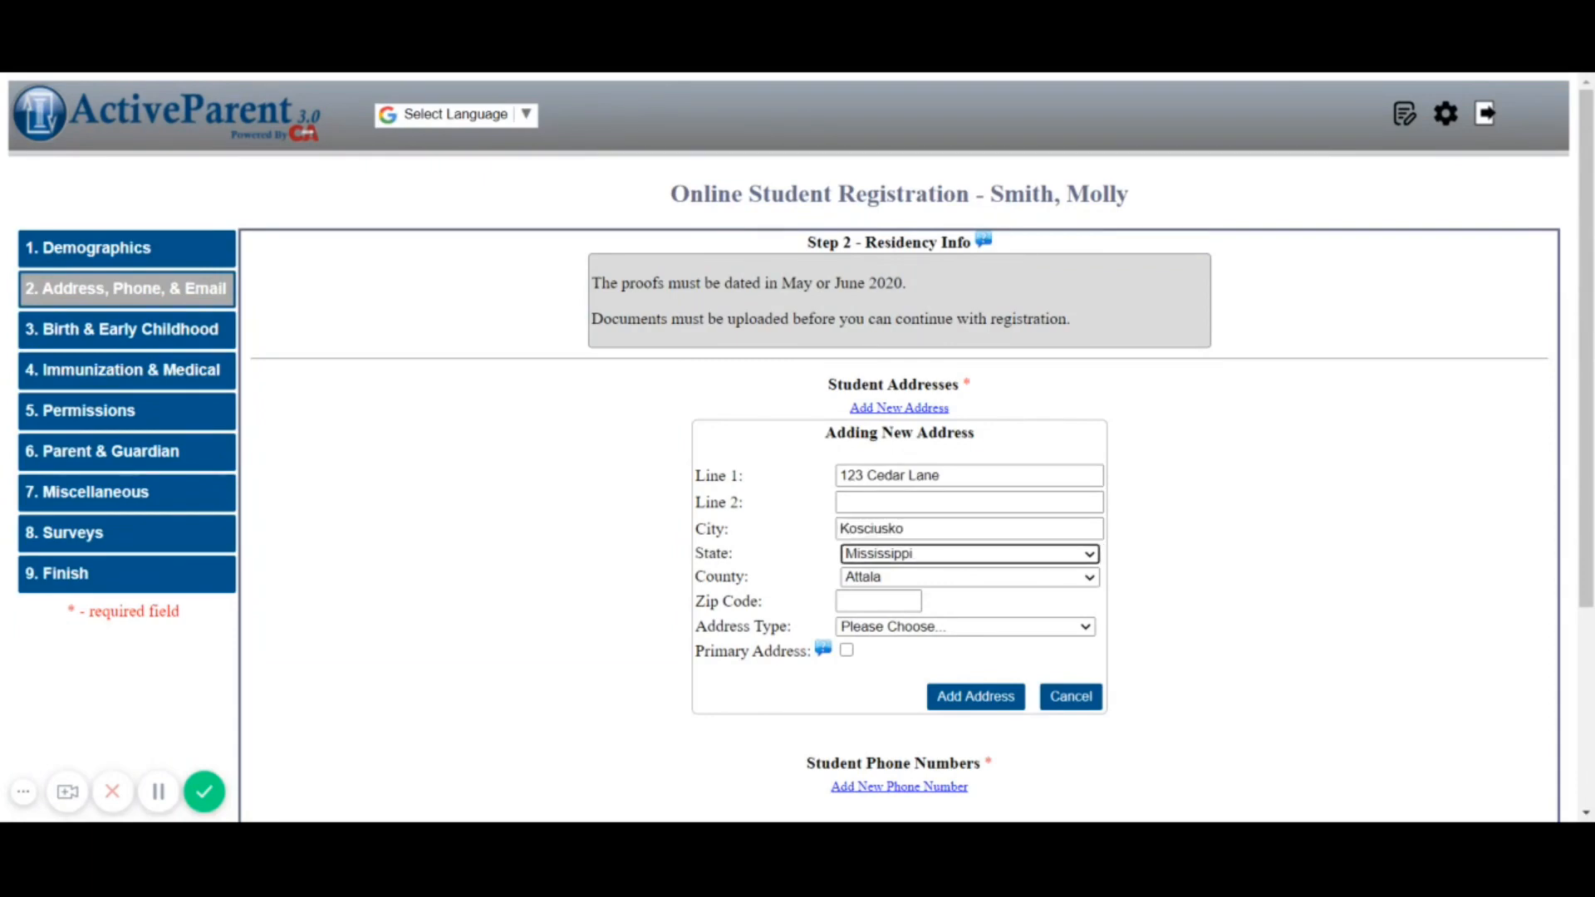
{"action": "key", "text": "Tab"}
{"action": "key", "text": "Tab"}
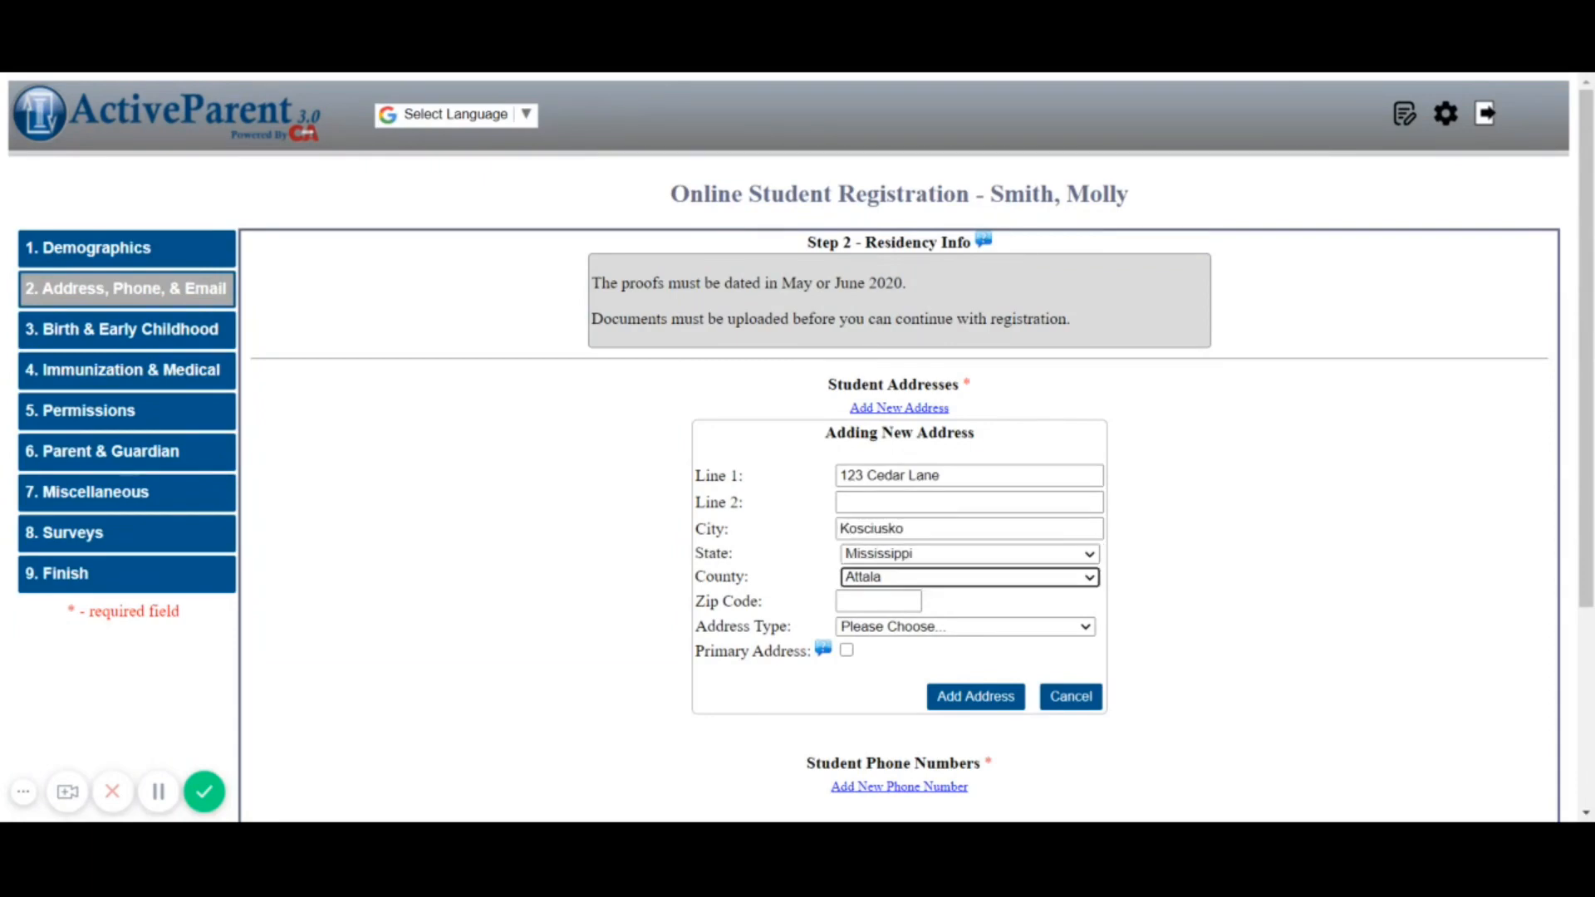
{"action": "type", "text": "39090"}
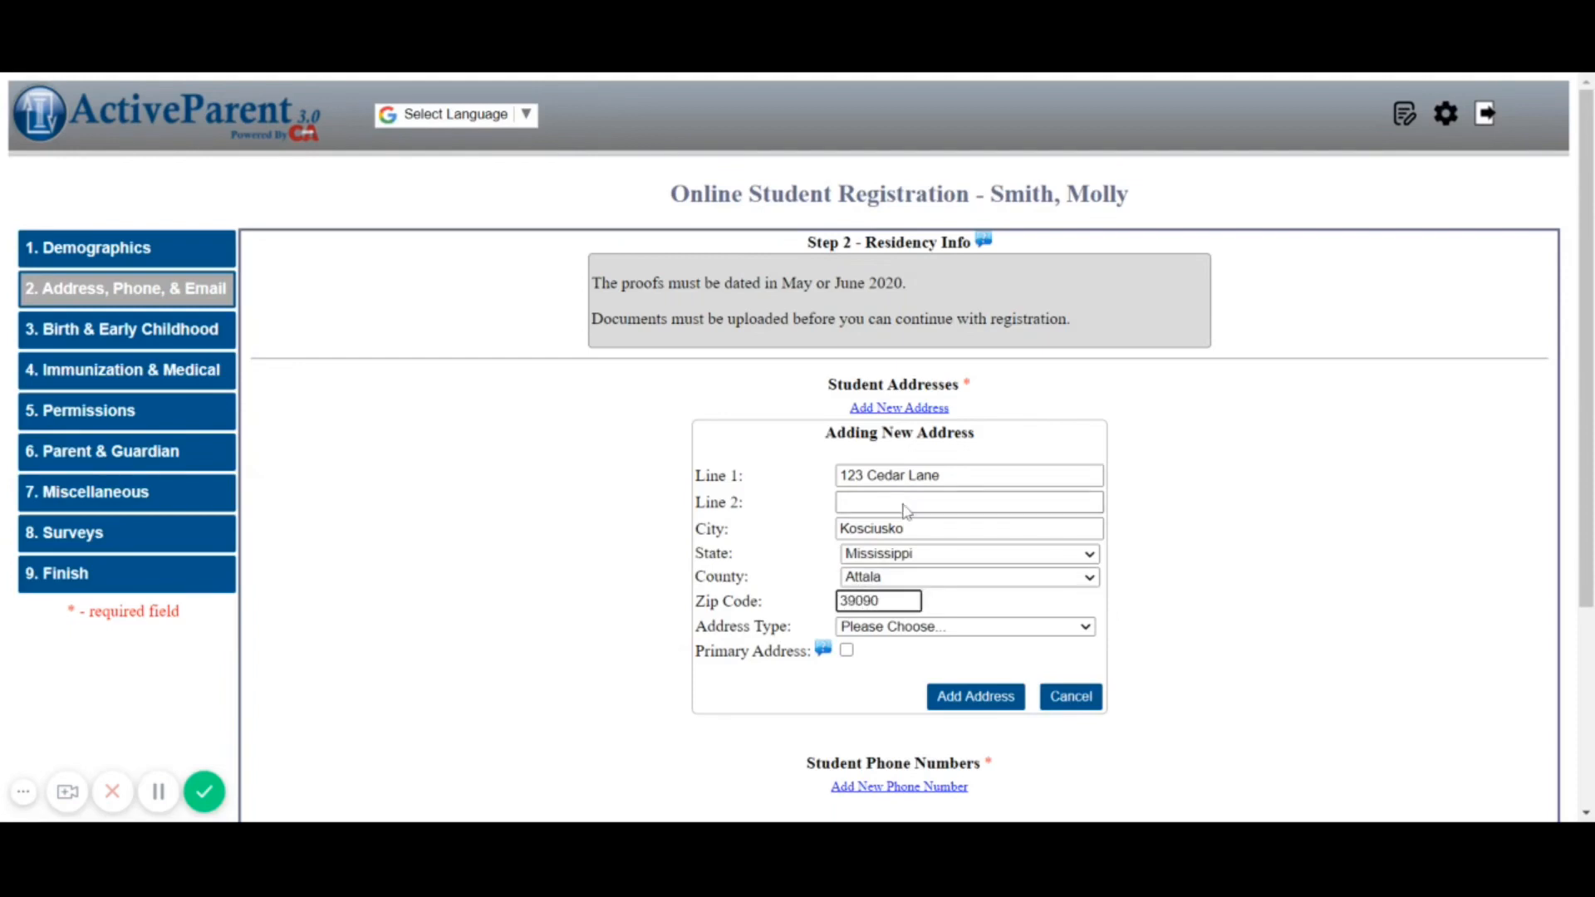
{"action": "left_click", "coordinate": [916, 633]}
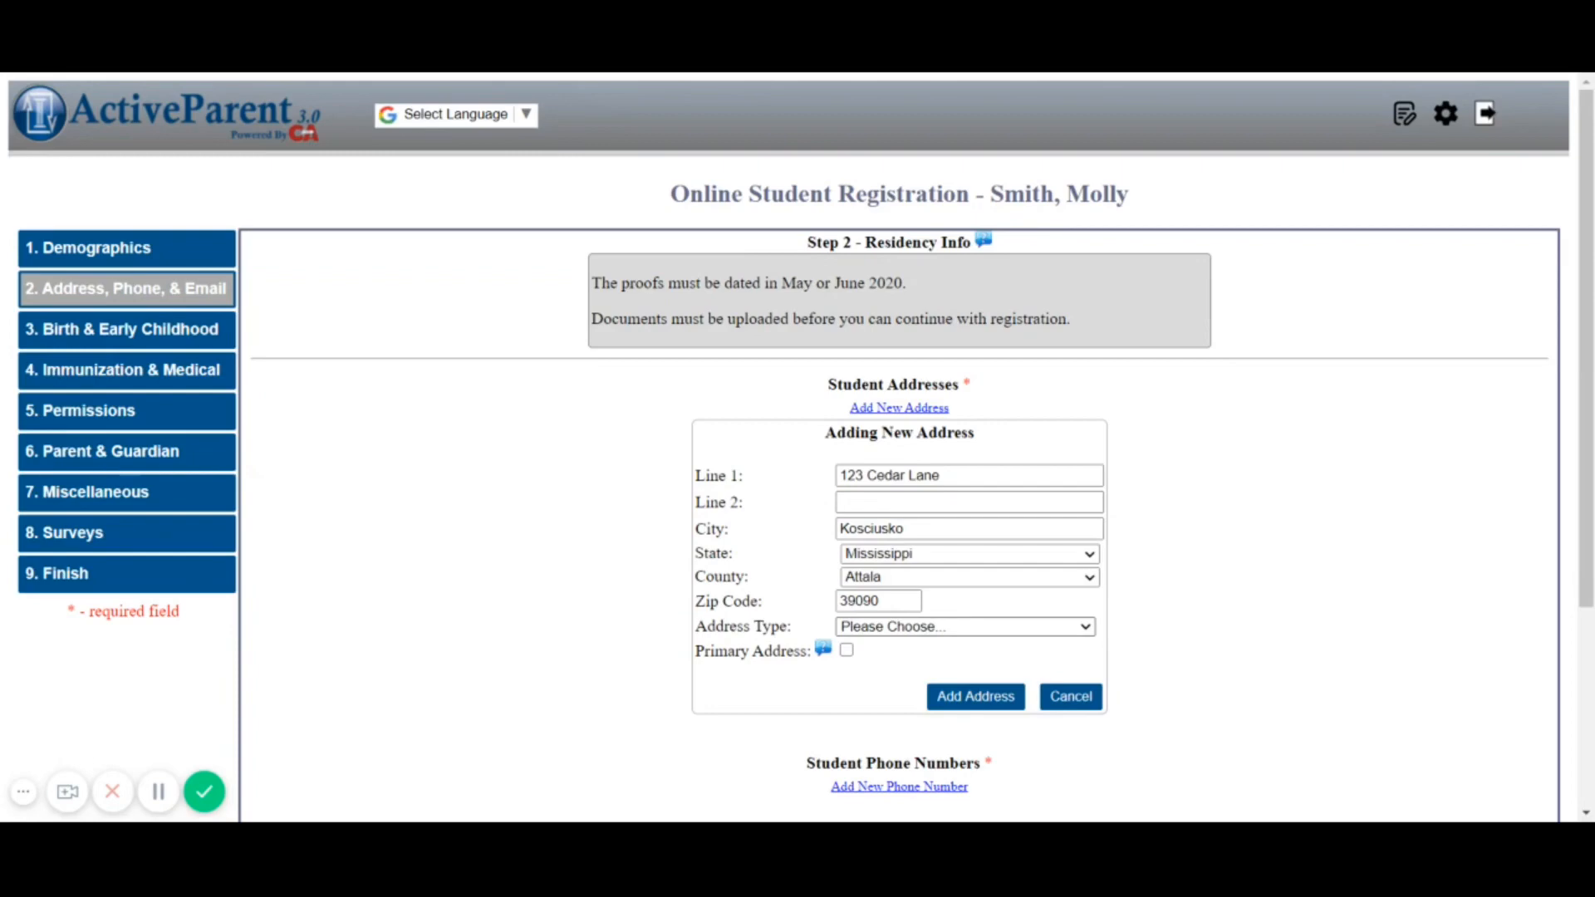
{"action": "left_click", "coordinate": [907, 656]}
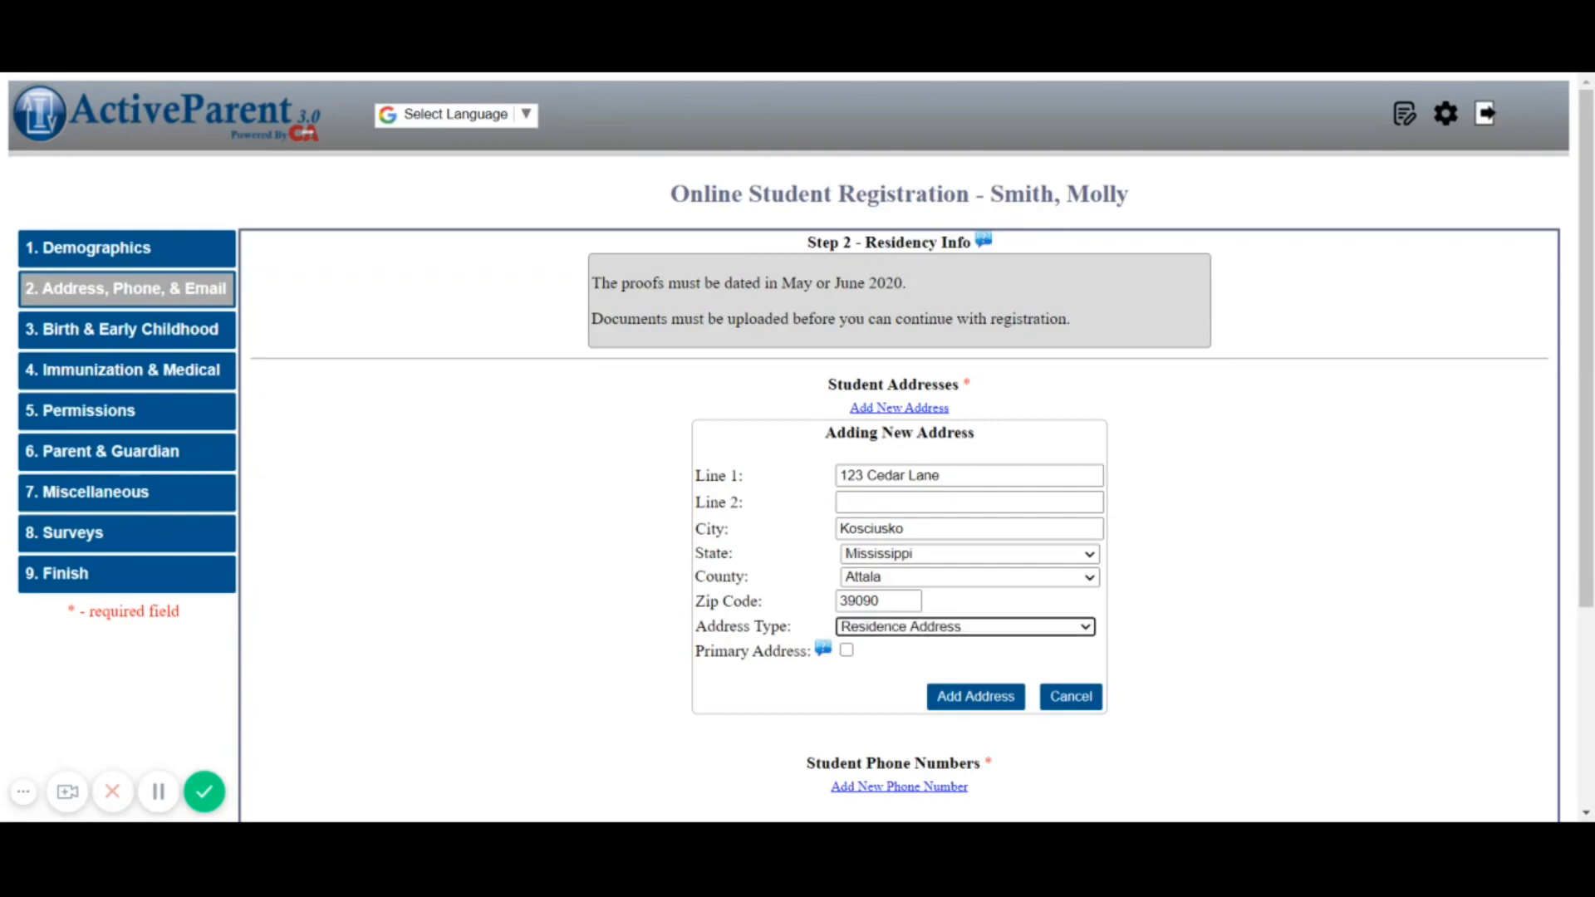
{"action": "left_click", "coordinate": [848, 652]}
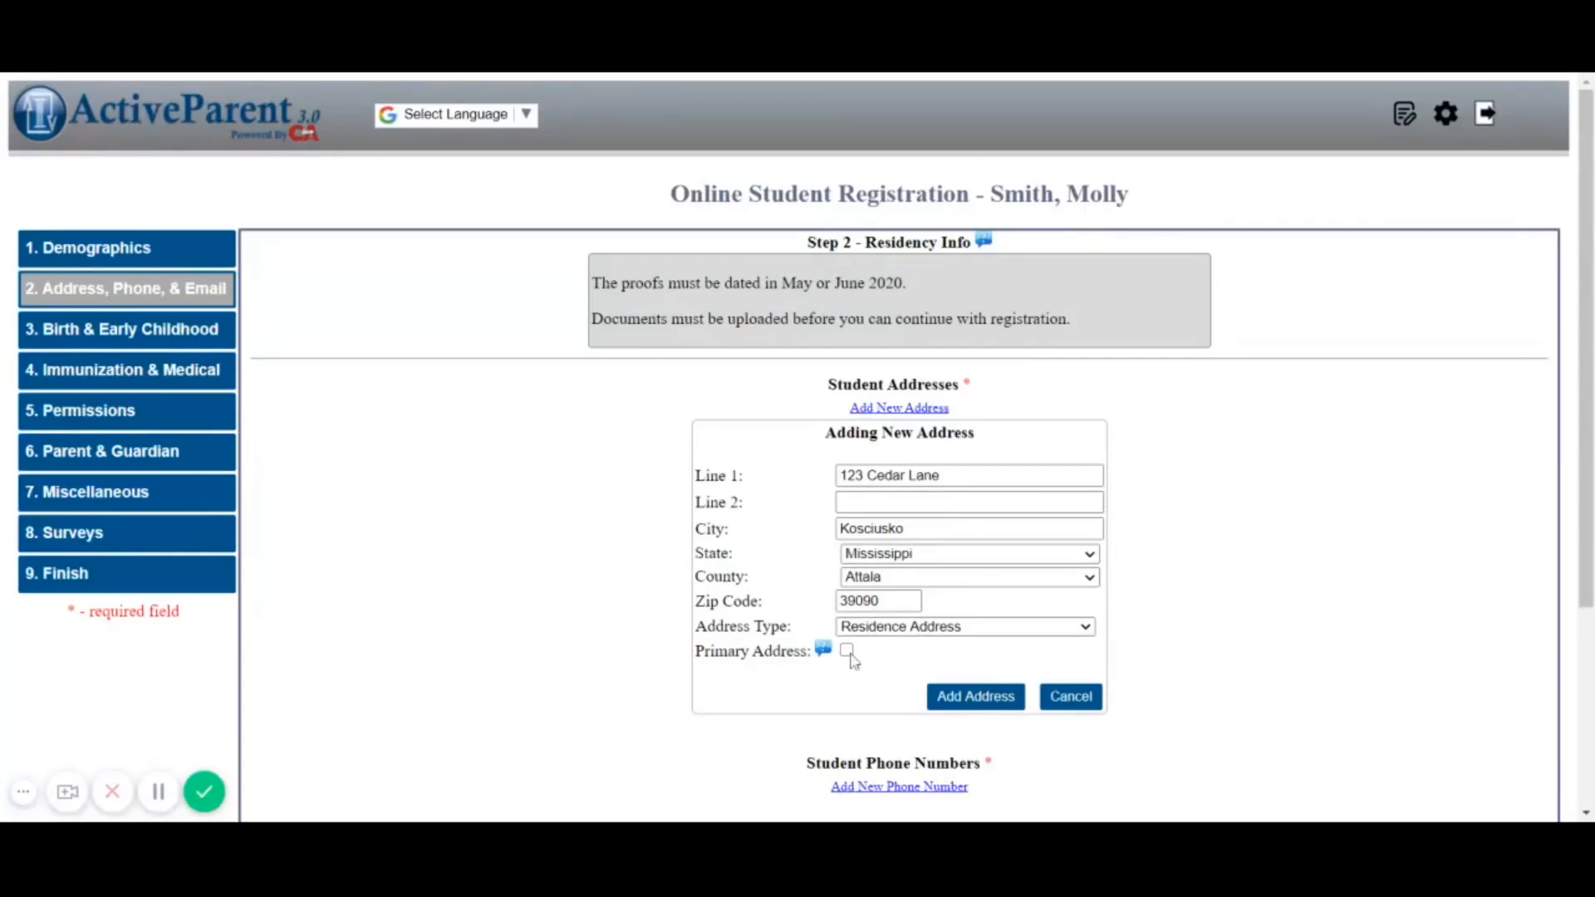
{"action": "left_click", "coordinate": [953, 705]}
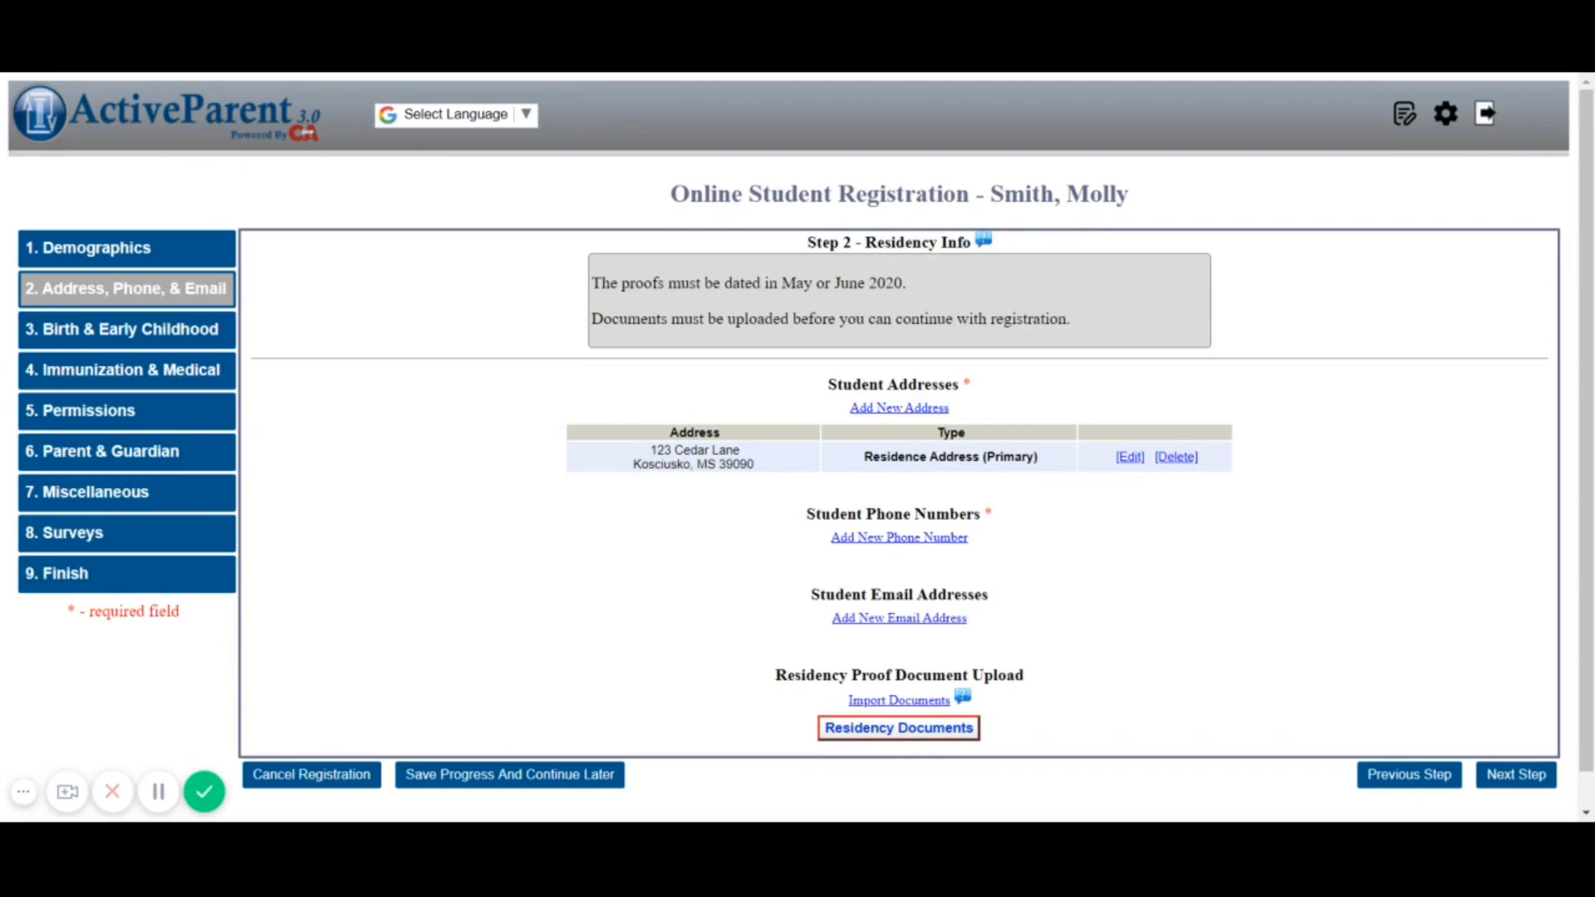
Add the cell phone number, with area code, as the primary Cellular phone
{"action": "left_click", "coordinate": [940, 538]}
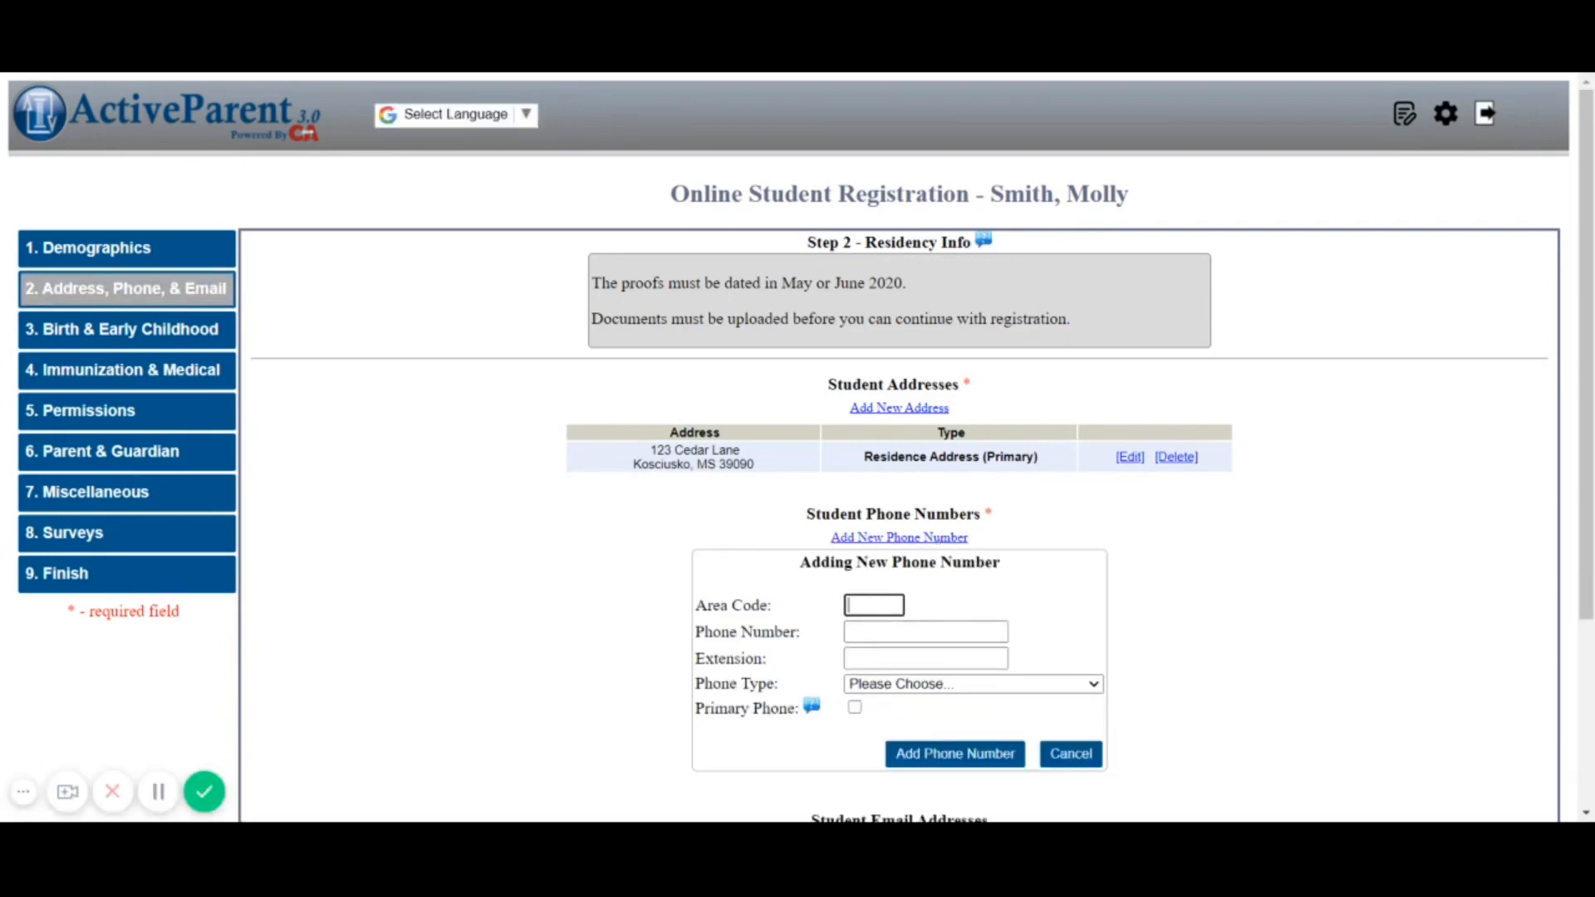
{"action": "type", "text": "662"}
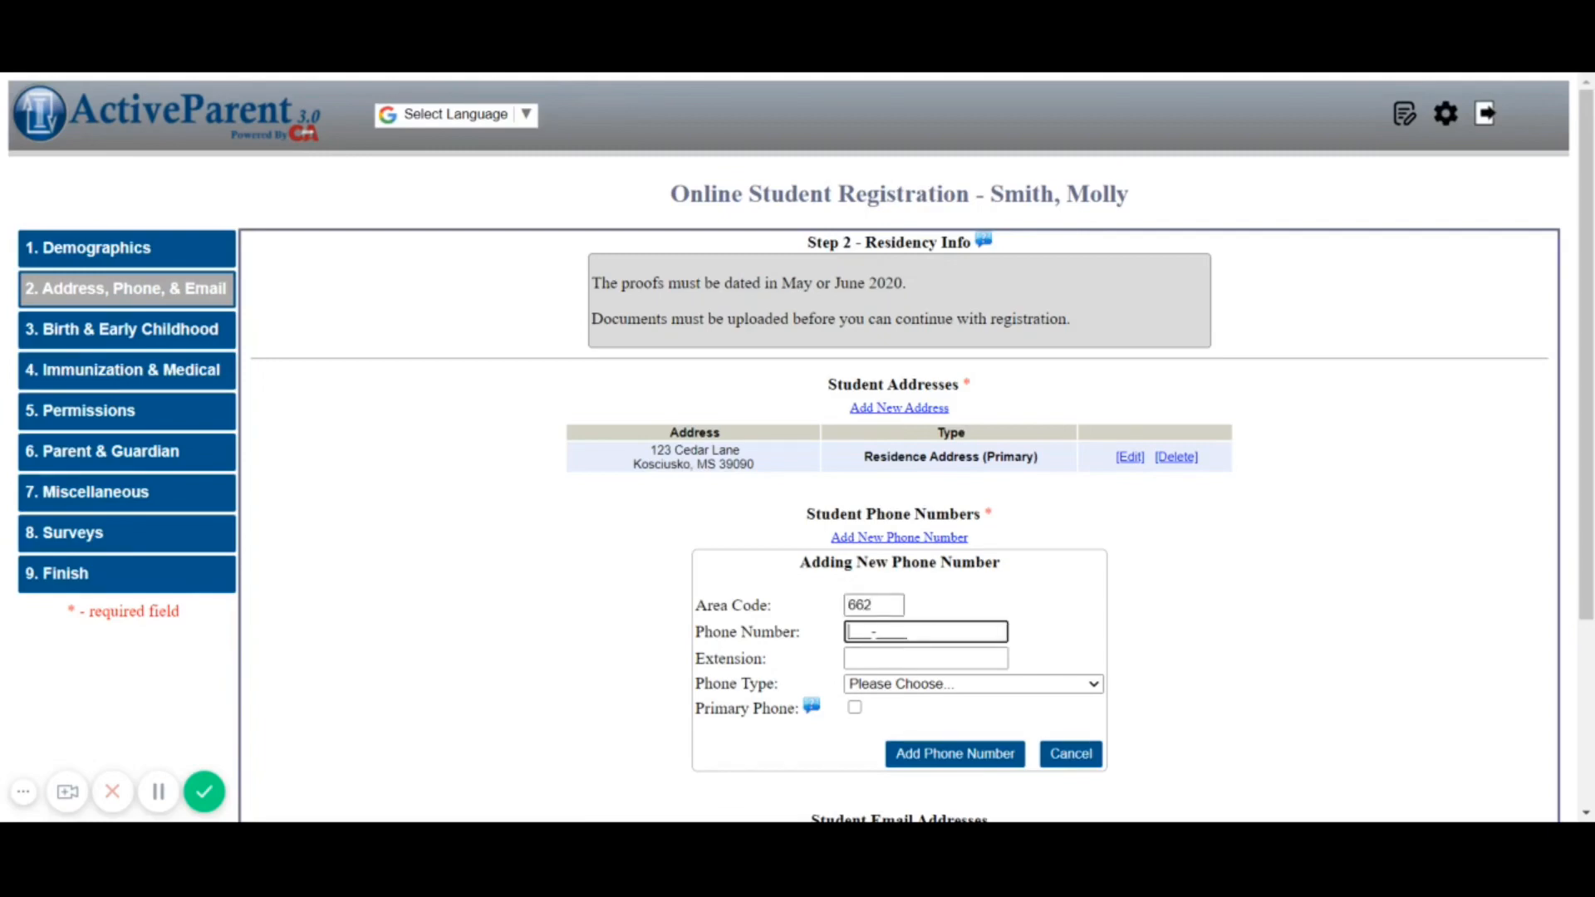
{"action": "type", "text": "5551234"}
{"action": "left_click", "coordinate": [896, 686]}
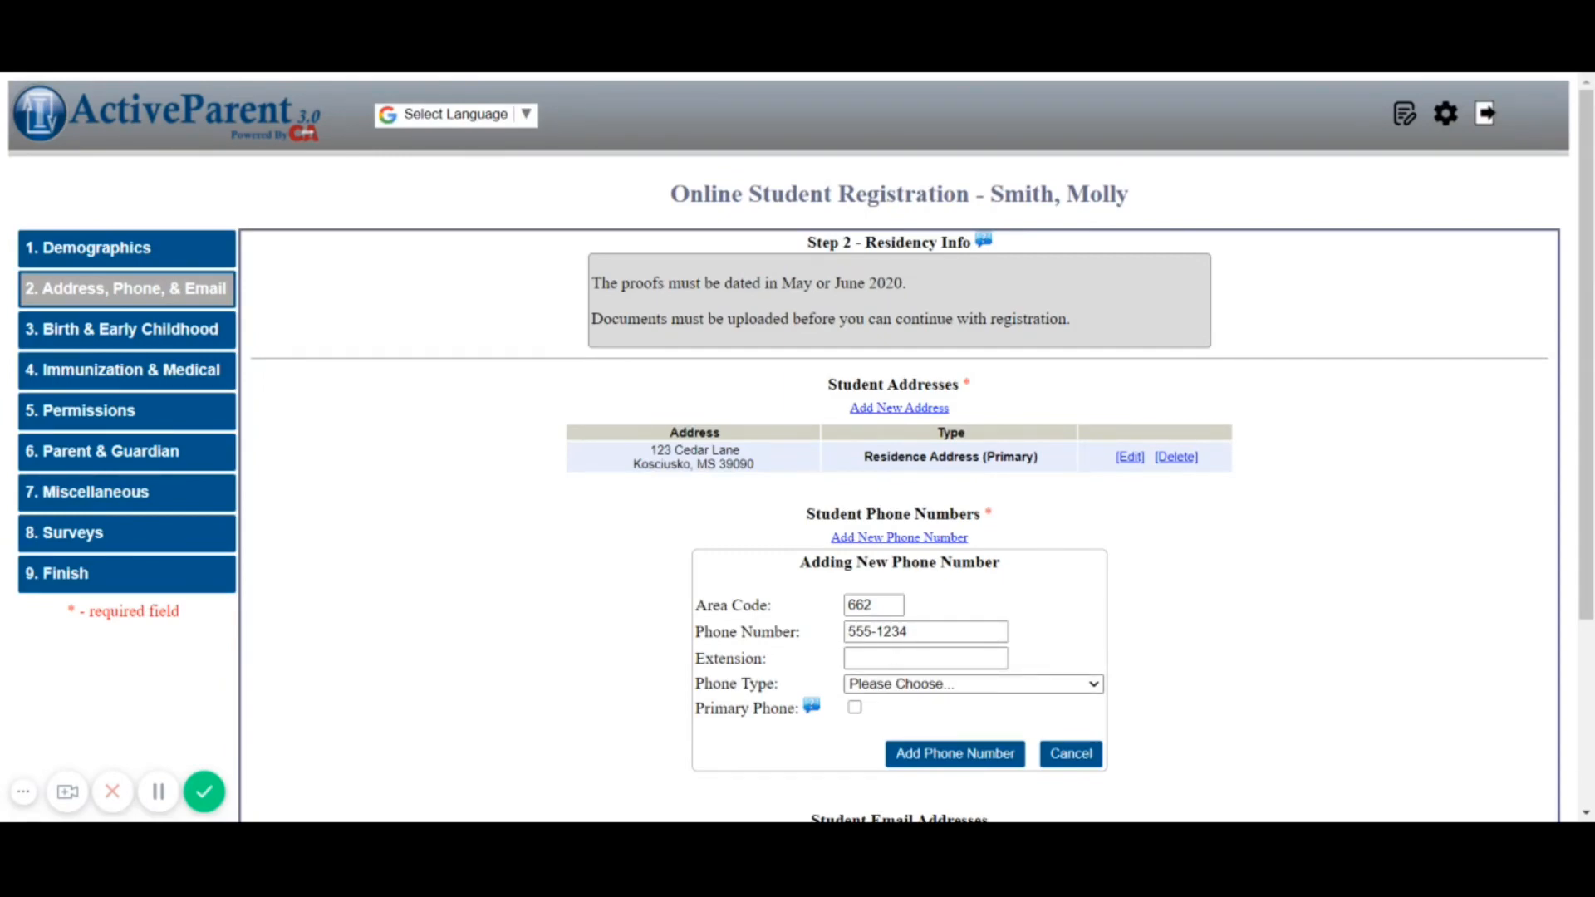
{"action": "left_click", "coordinate": [880, 704]}
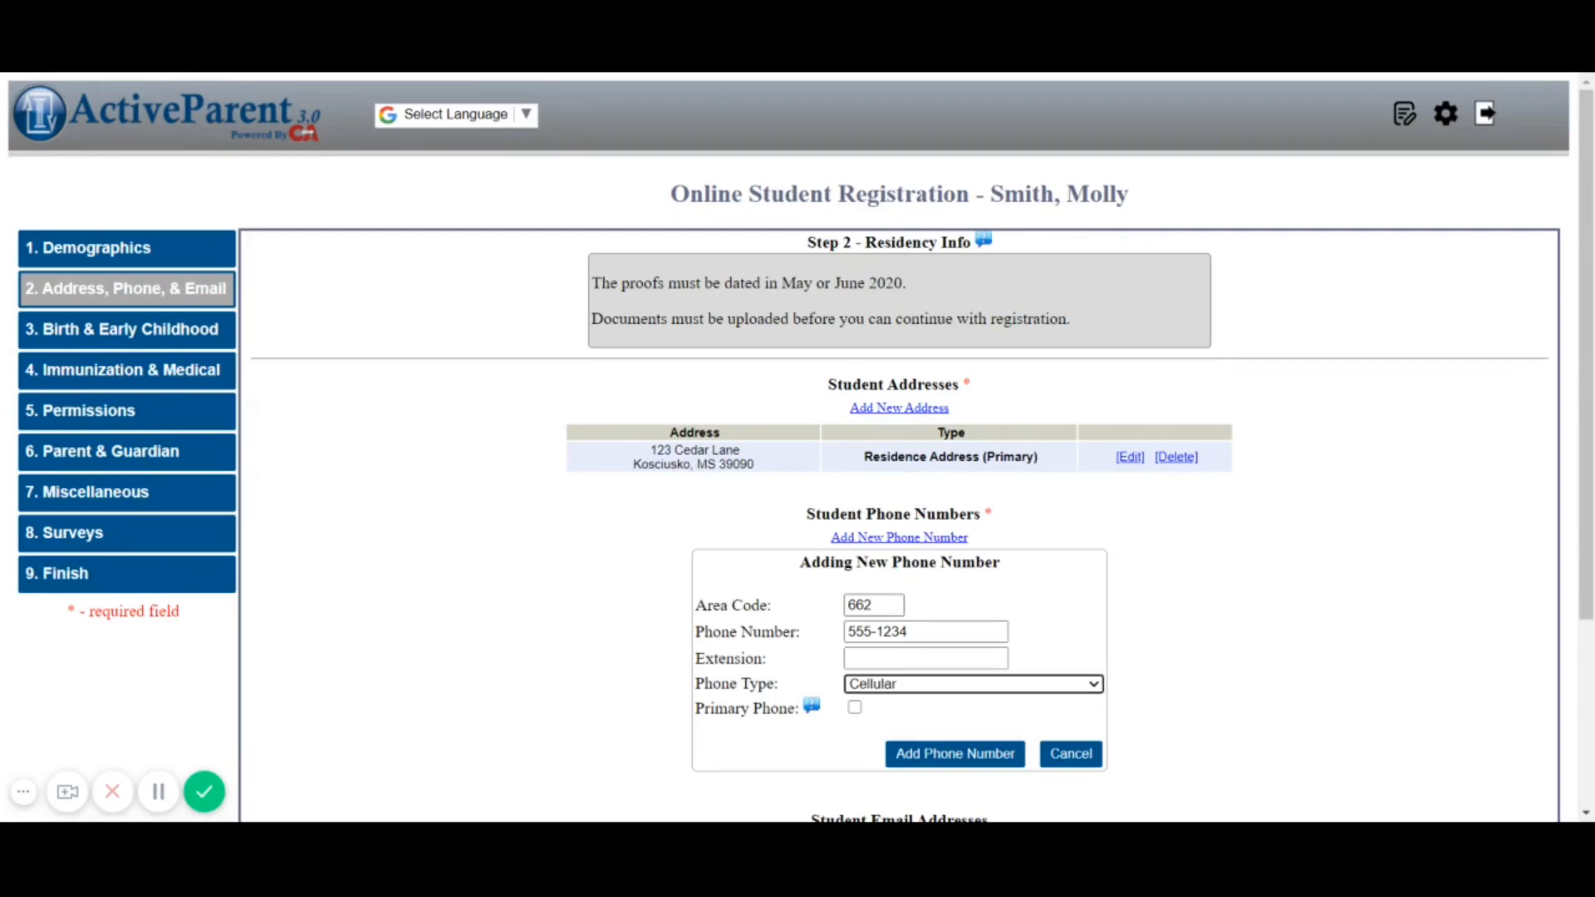
{"action": "left_click", "coordinate": [856, 710]}
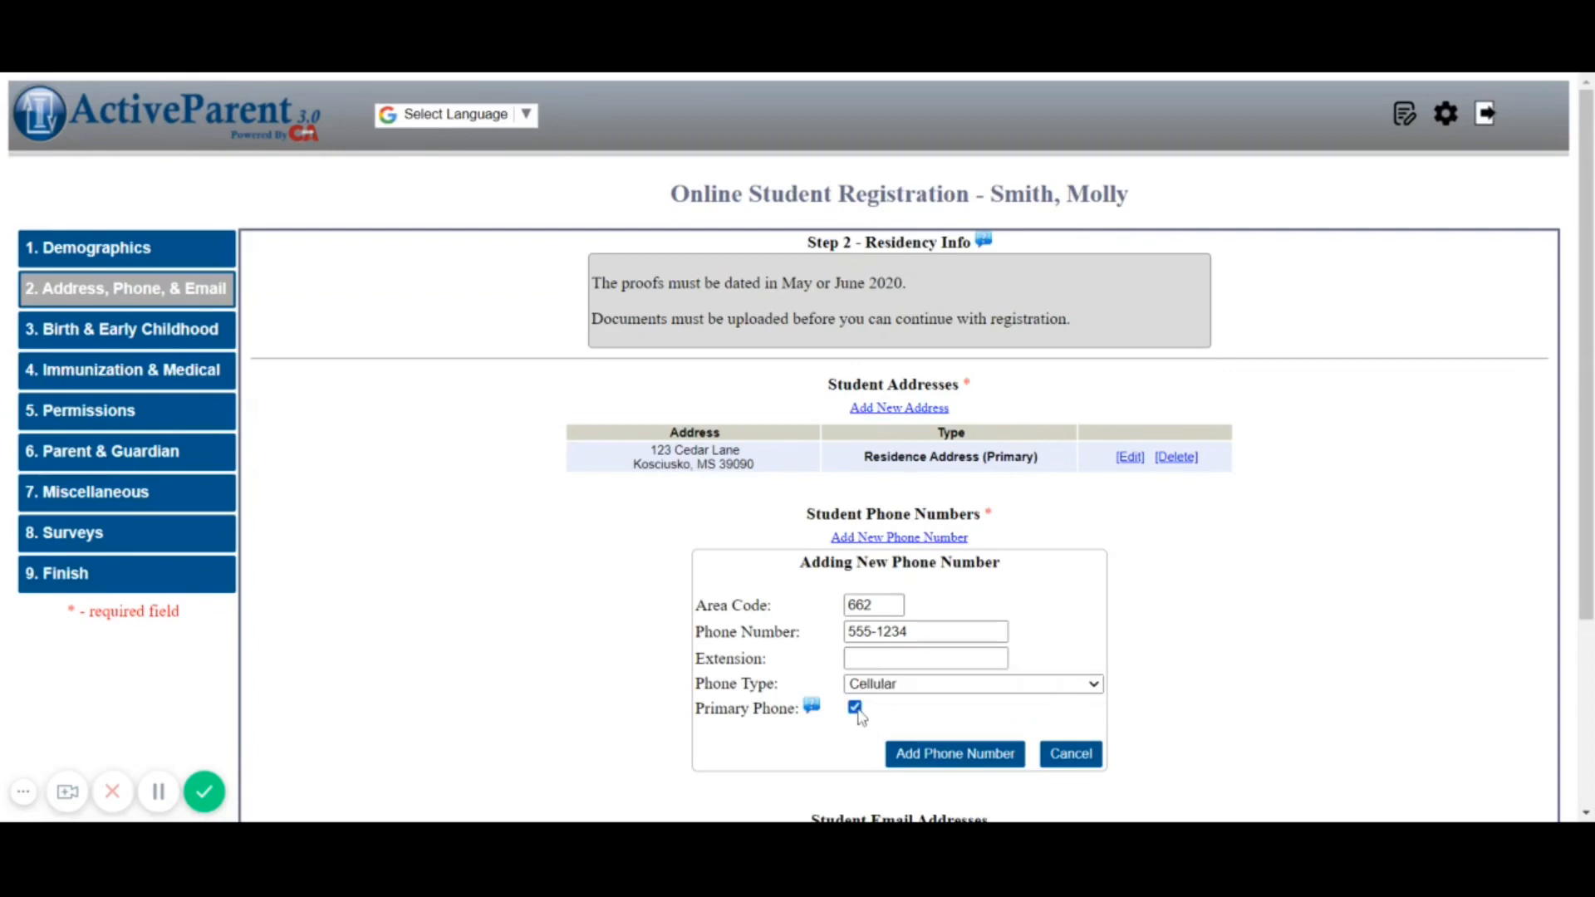
{"action": "left_click", "coordinate": [932, 756]}
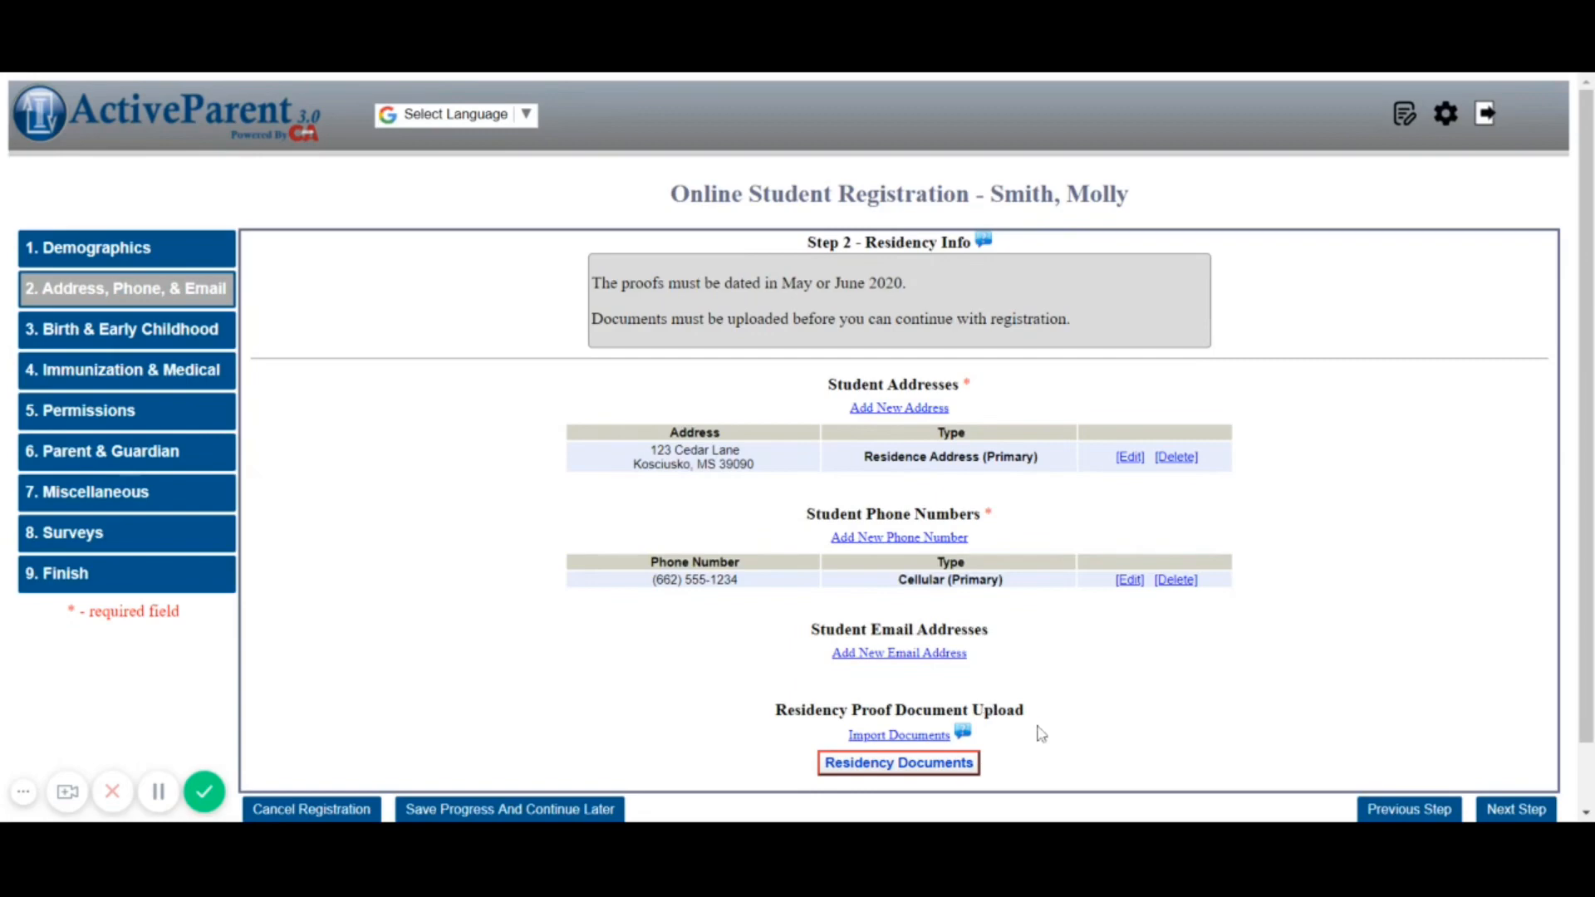
{"action": "left_click", "coordinate": [910, 775]}
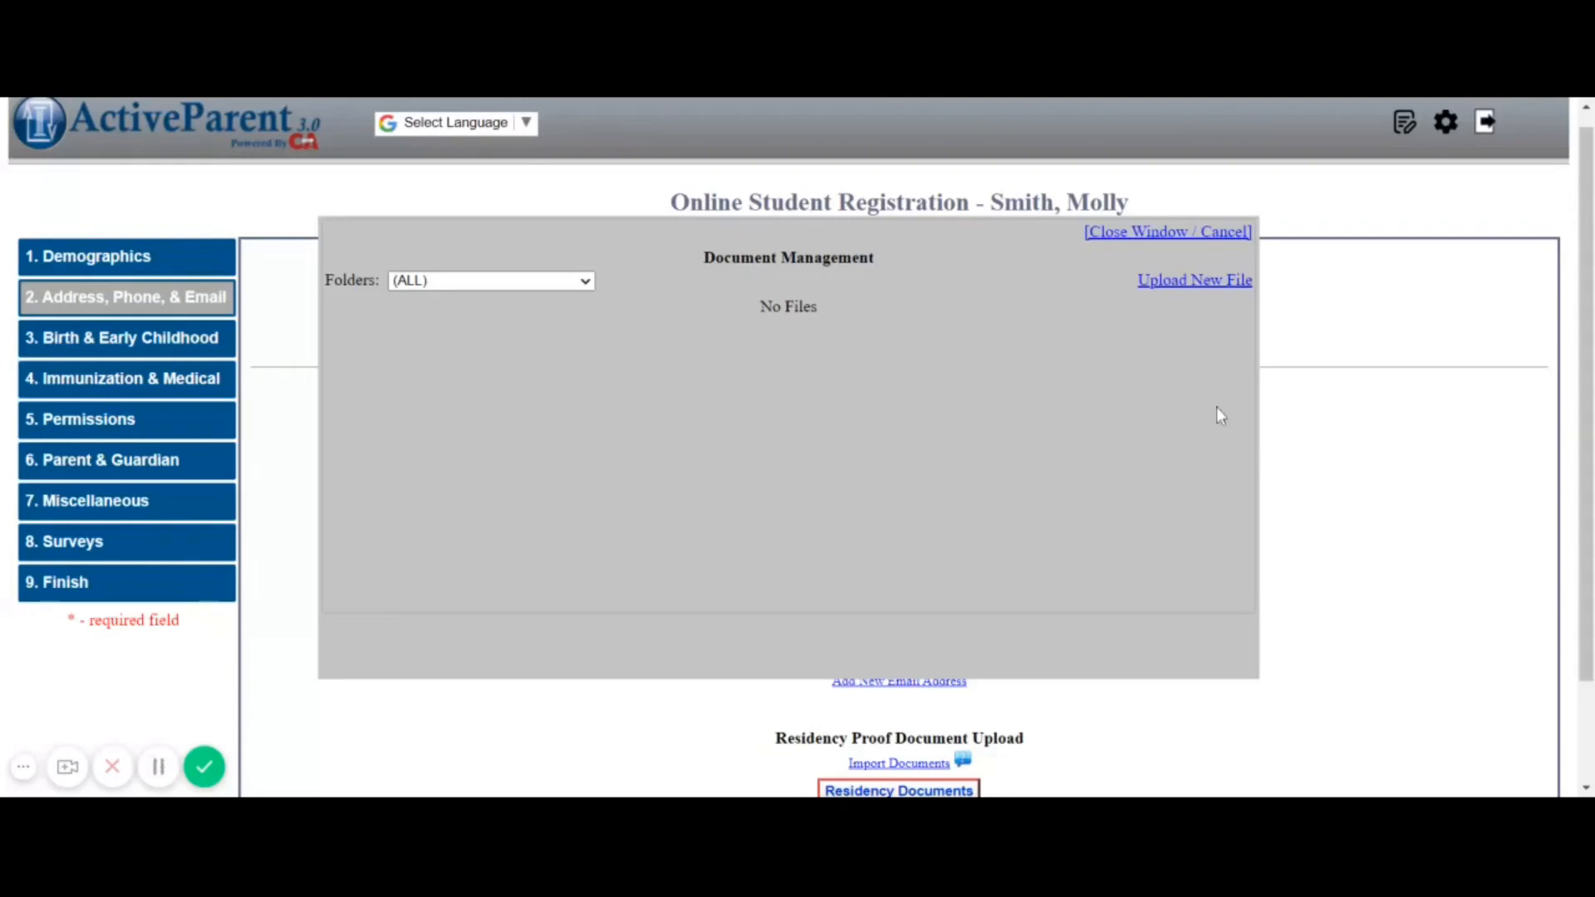
Upload Proof 1 Mortgage Statement.pdf with the description 'Mort Statement'
{"action": "left_click", "coordinate": [1193, 288]}
{"action": "left_click", "coordinate": [1184, 283]}
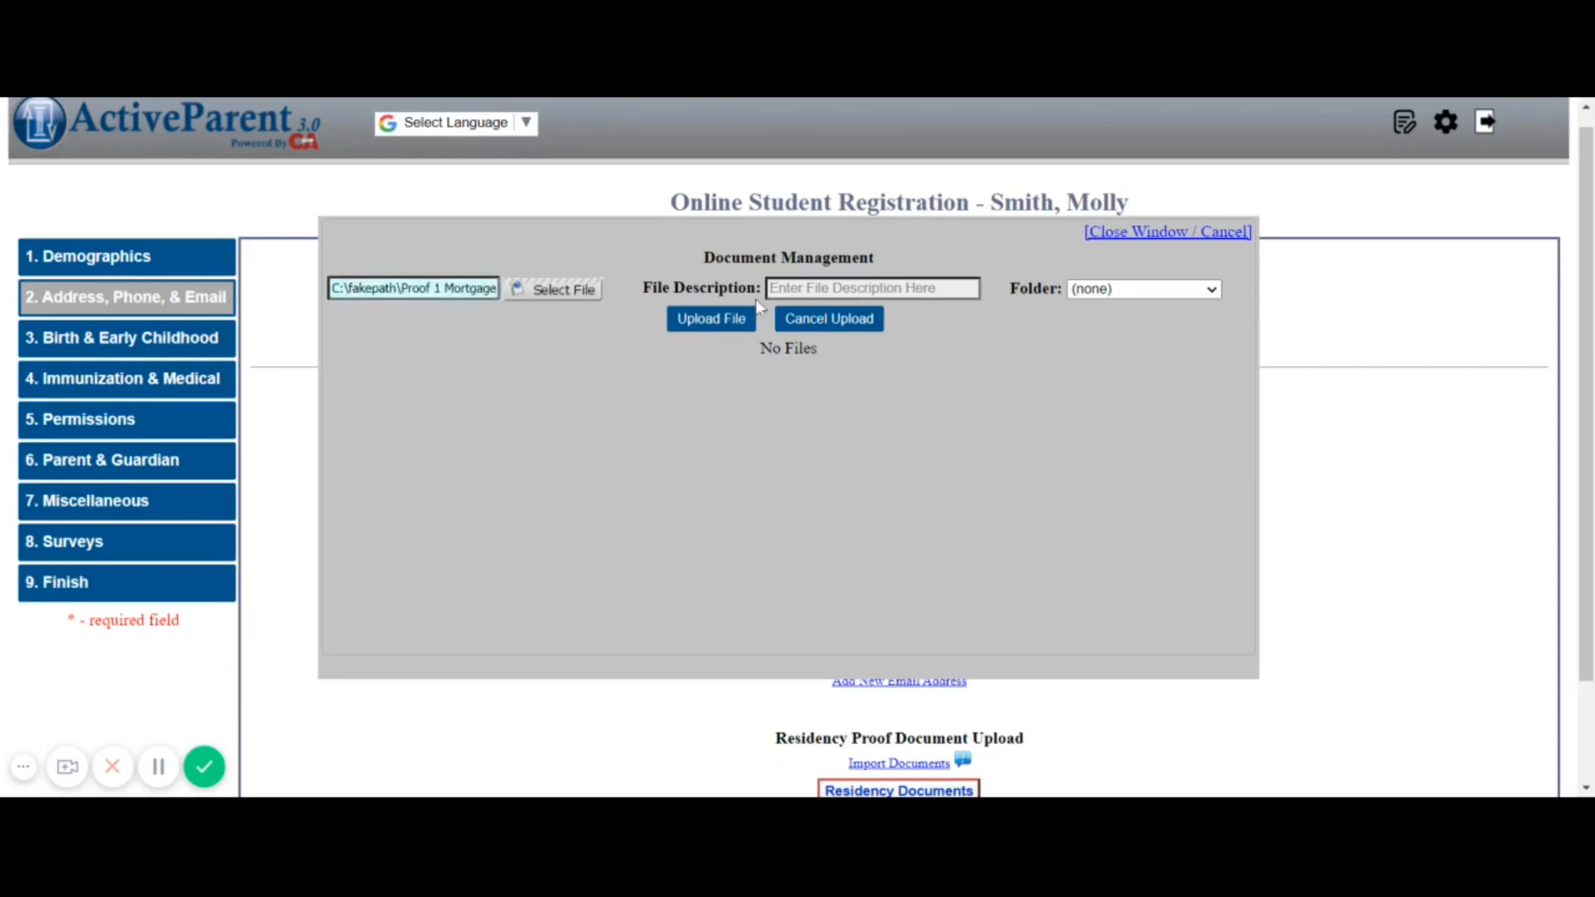
{"action": "left_click", "coordinate": [799, 288]}
{"action": "type", "text": "Mort Statement"}
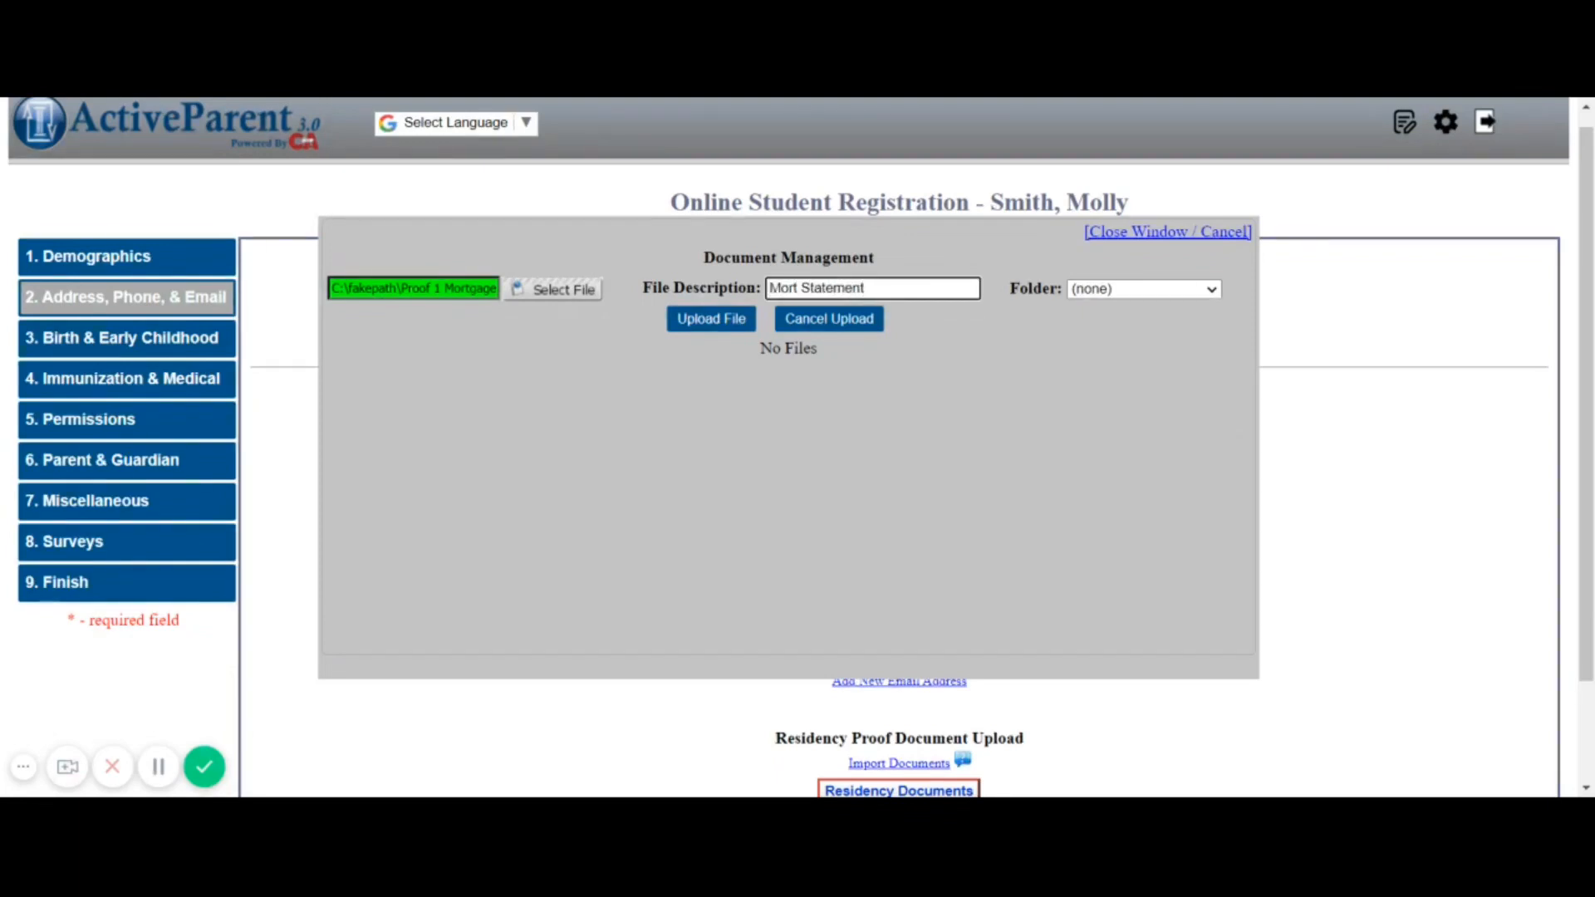
{"action": "left_click", "coordinate": [719, 330]}
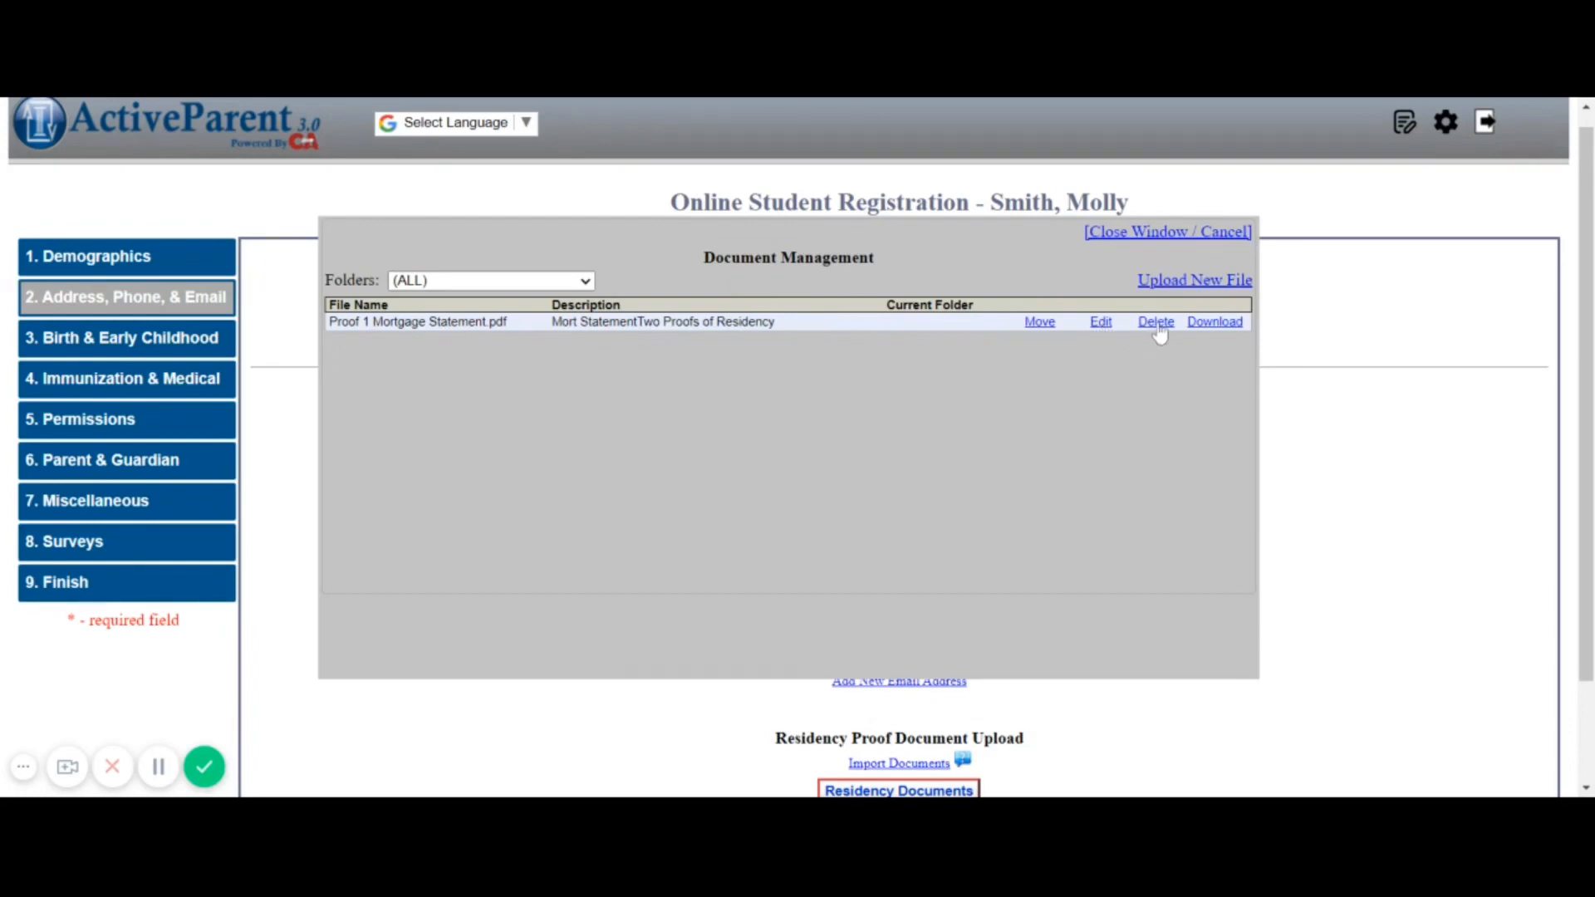
Upload Proof 2 Utility bill.JPG with the description 'Utility Bill'
{"action": "left_click", "coordinate": [1195, 282]}
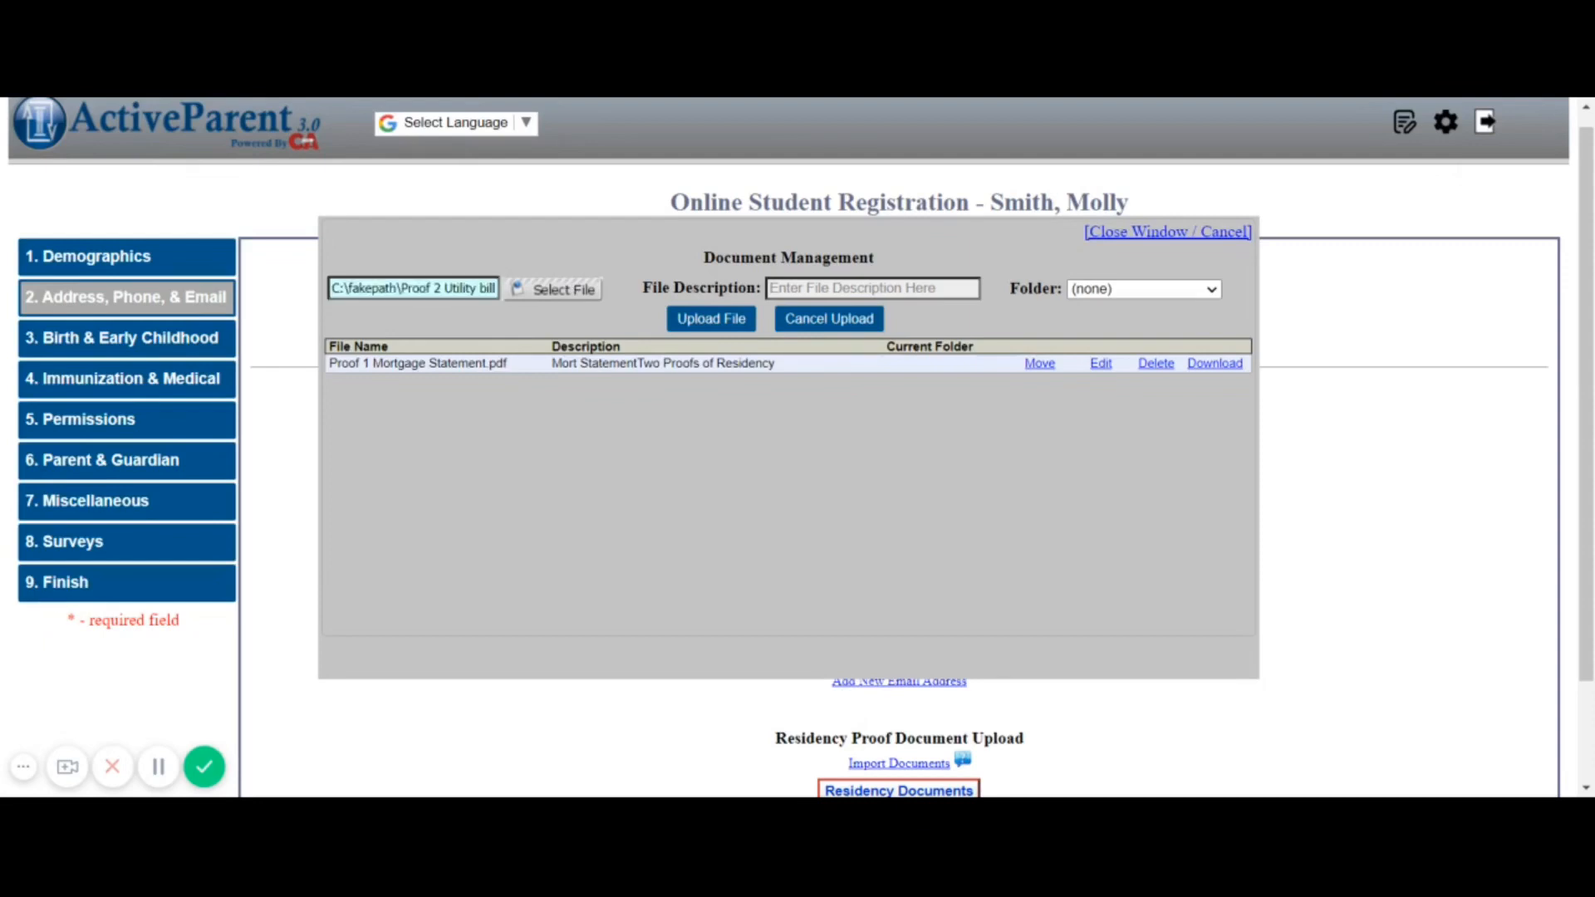
{"action": "left_click", "coordinate": [790, 288]}
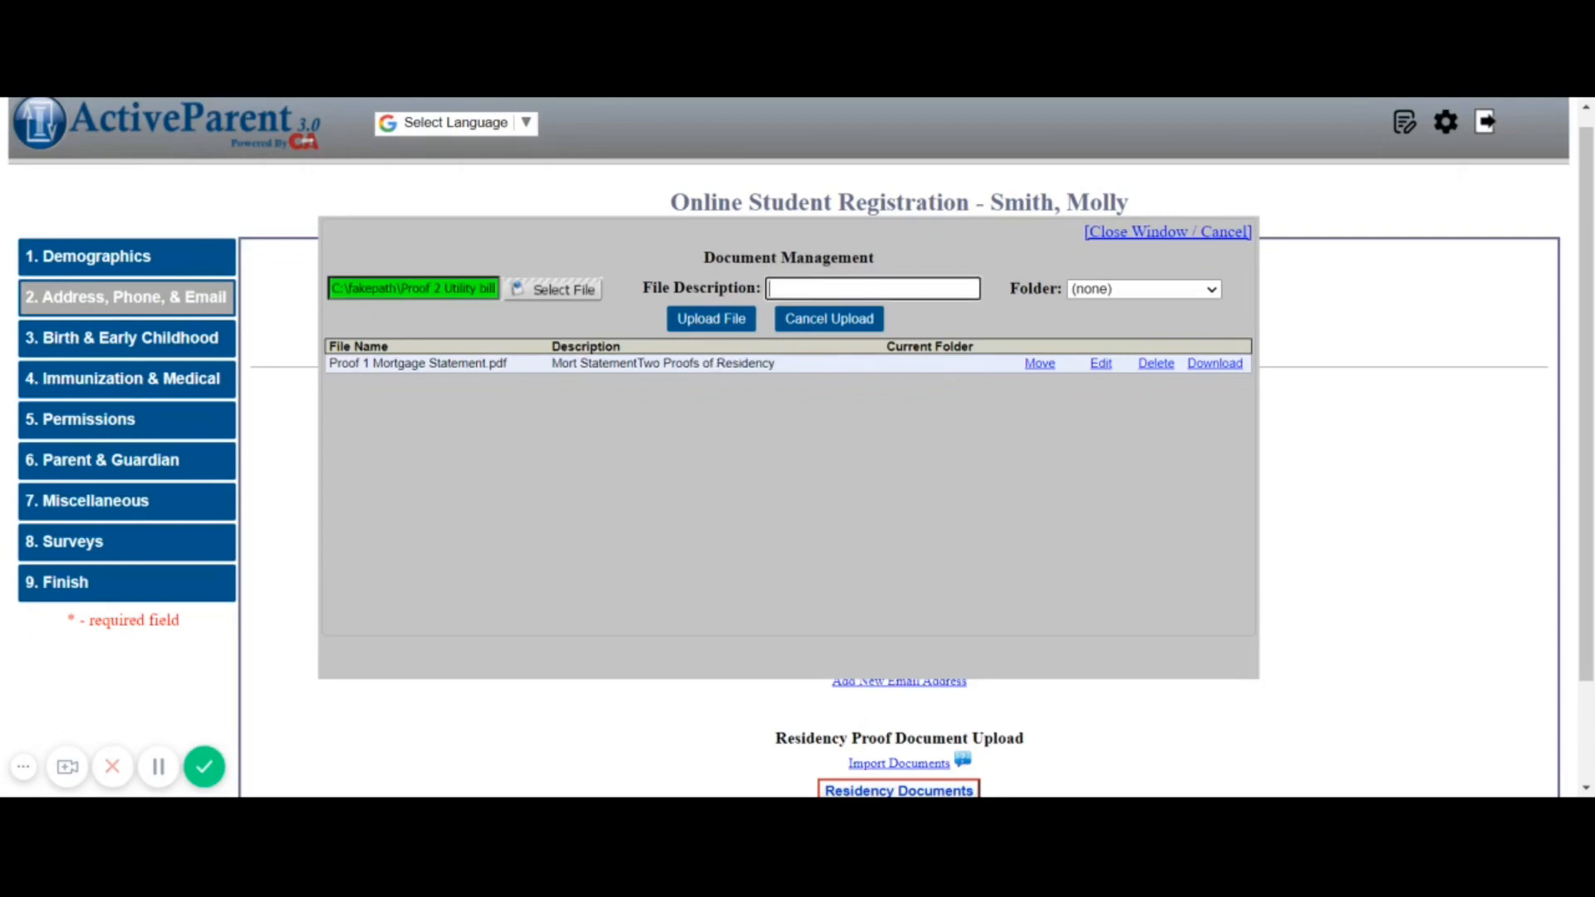
{"action": "type", "text": "Utility Bill"}
{"action": "left_click", "coordinate": [691, 324]}
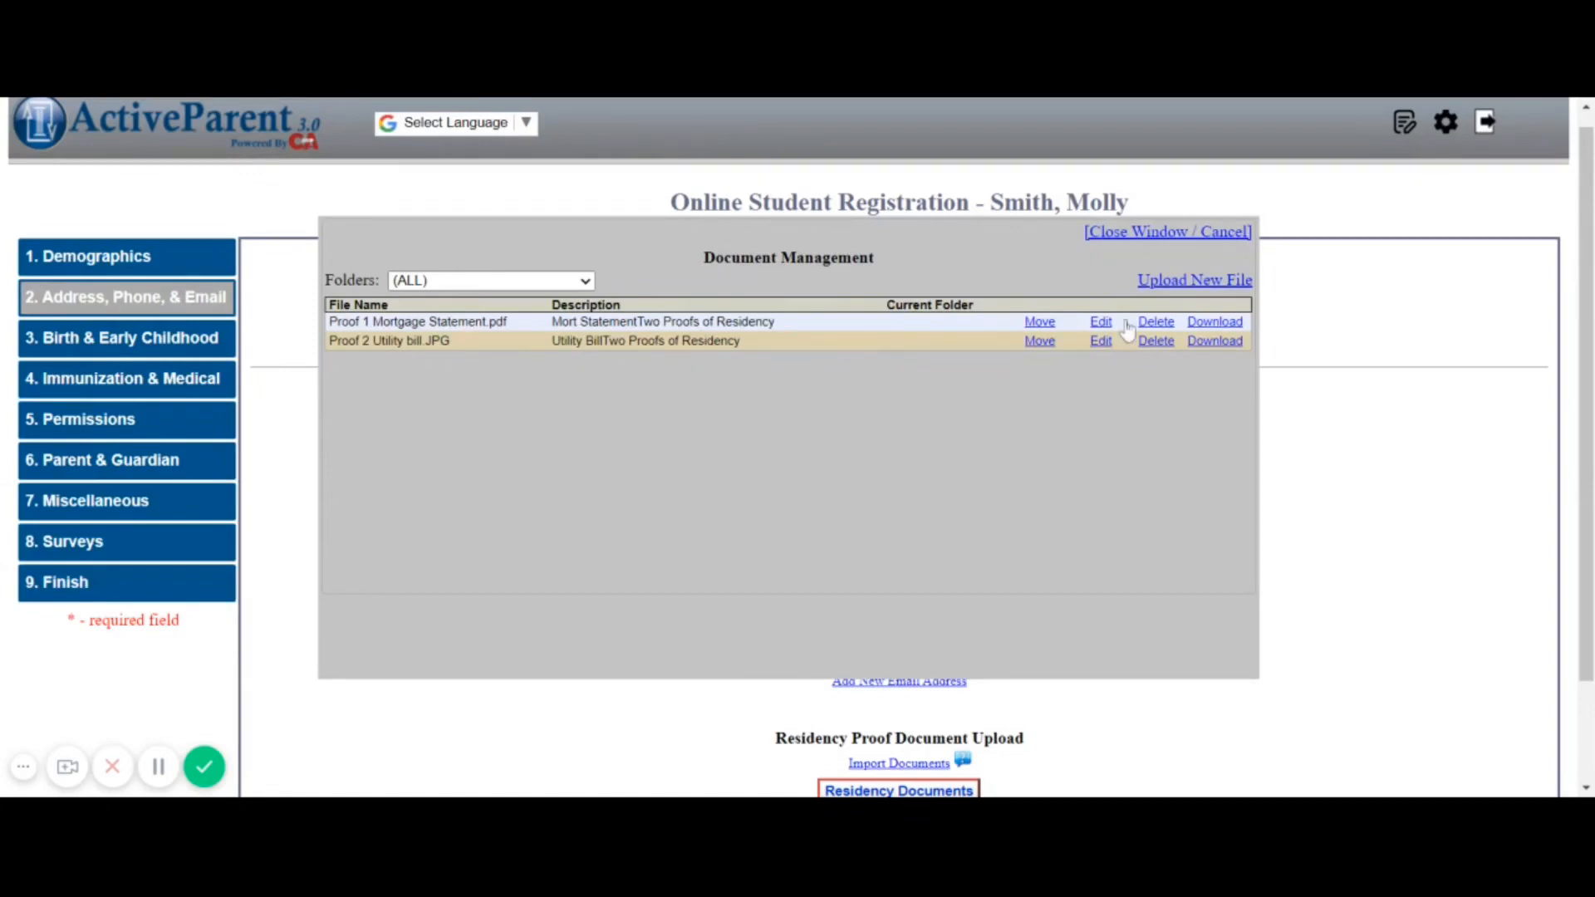
Close the document manager and save the registration progress for later
{"action": "left_click", "coordinate": [1147, 233]}
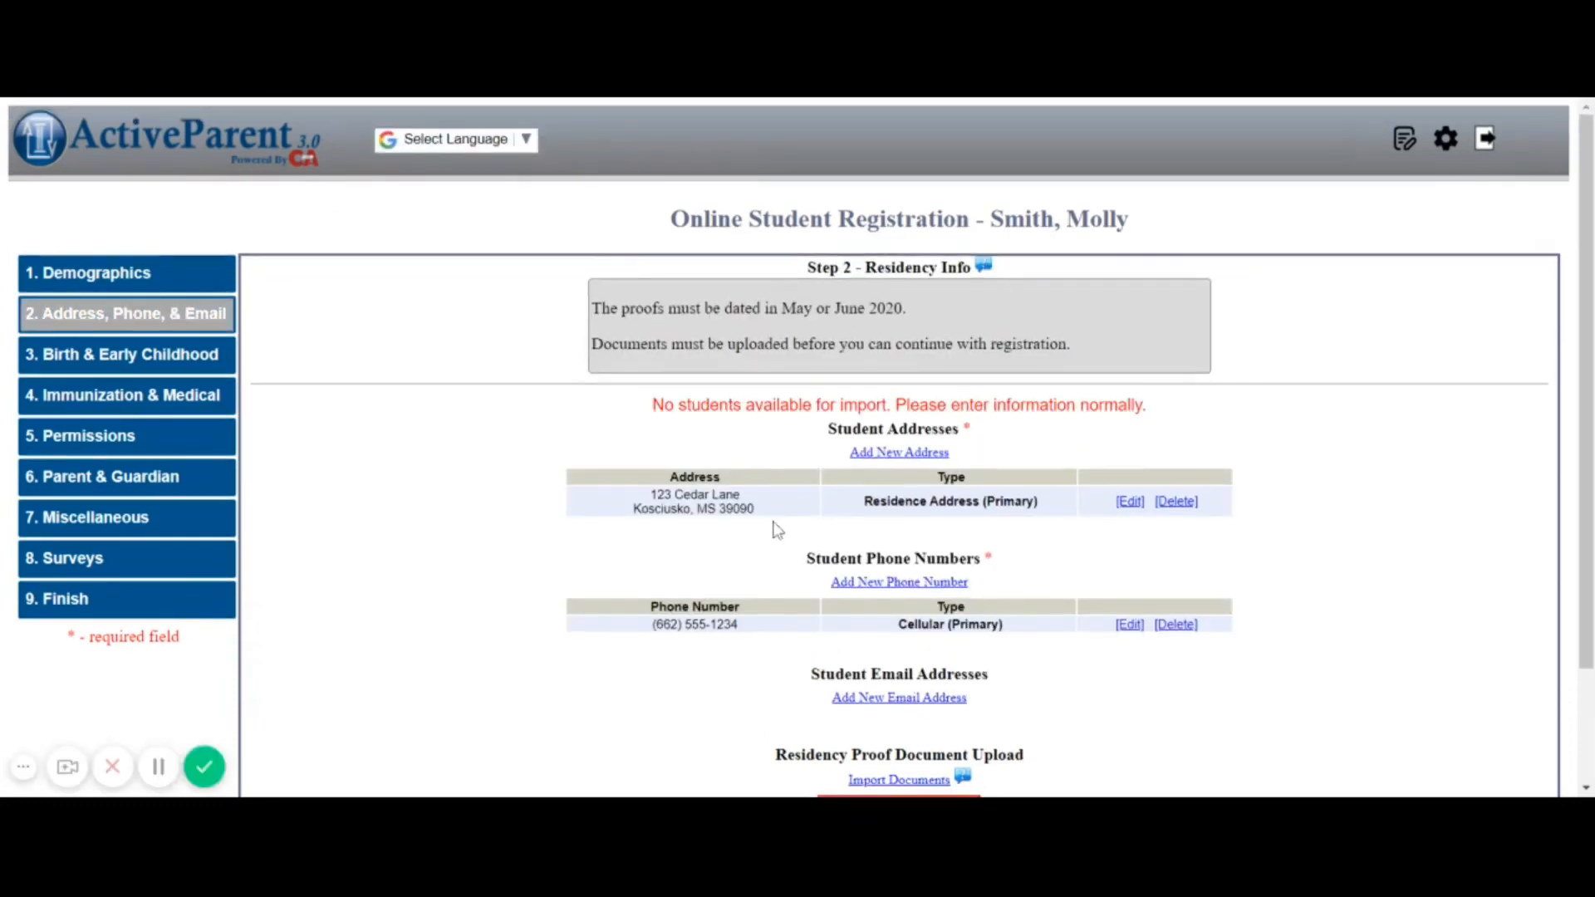
{"action": "scroll", "coordinate": [775, 528], "scroll_direction": "down", "scroll_amount": 3}
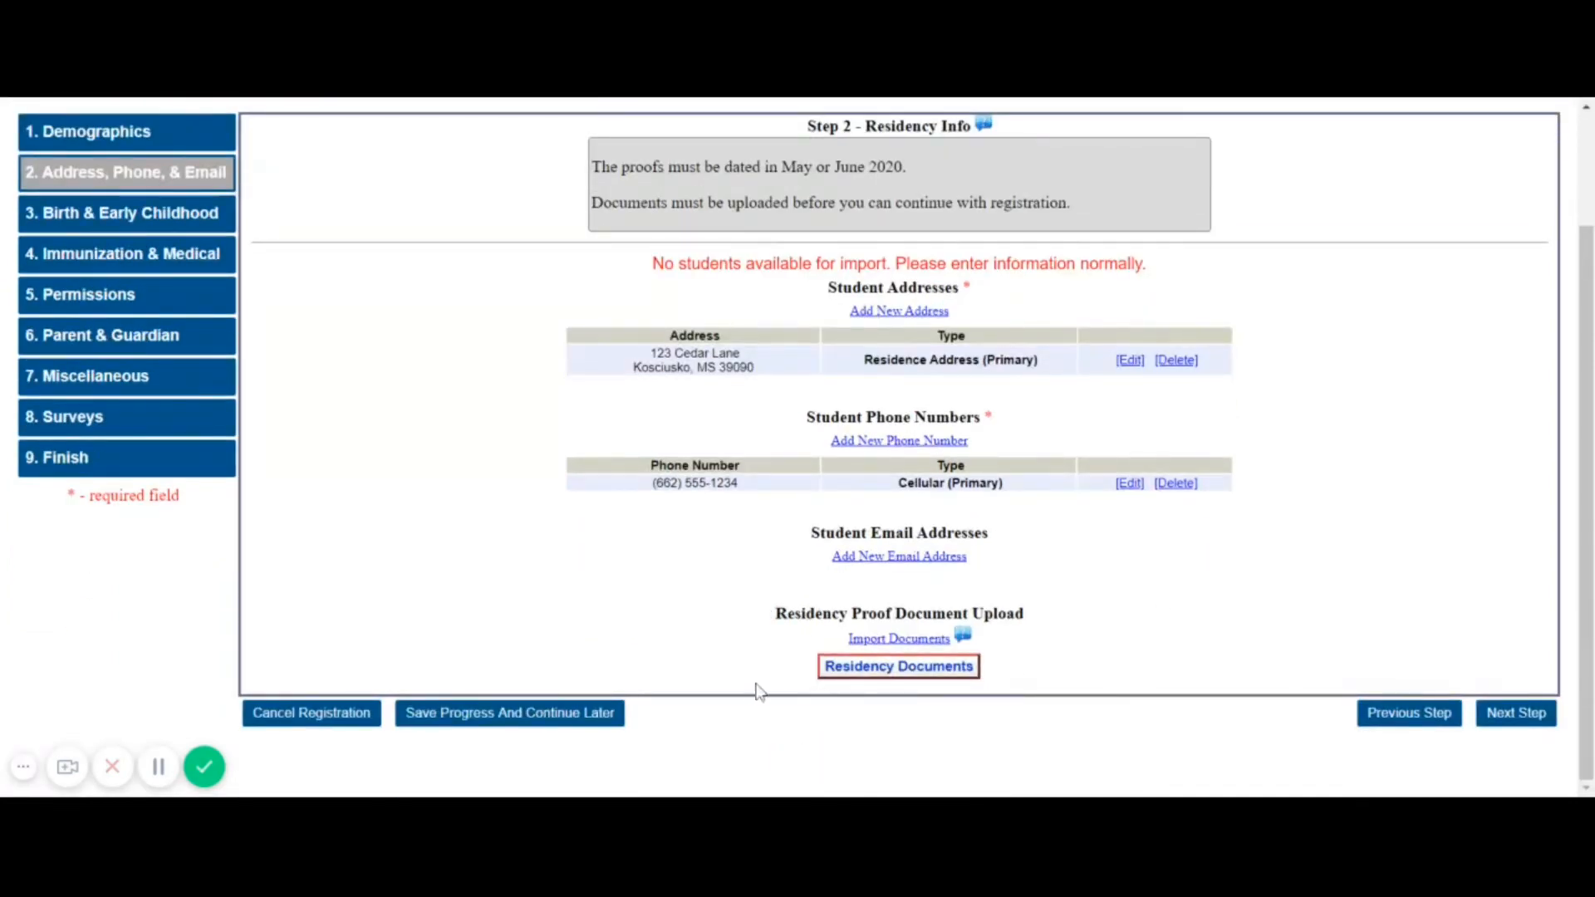
{"action": "left_click", "coordinate": [510, 716]}
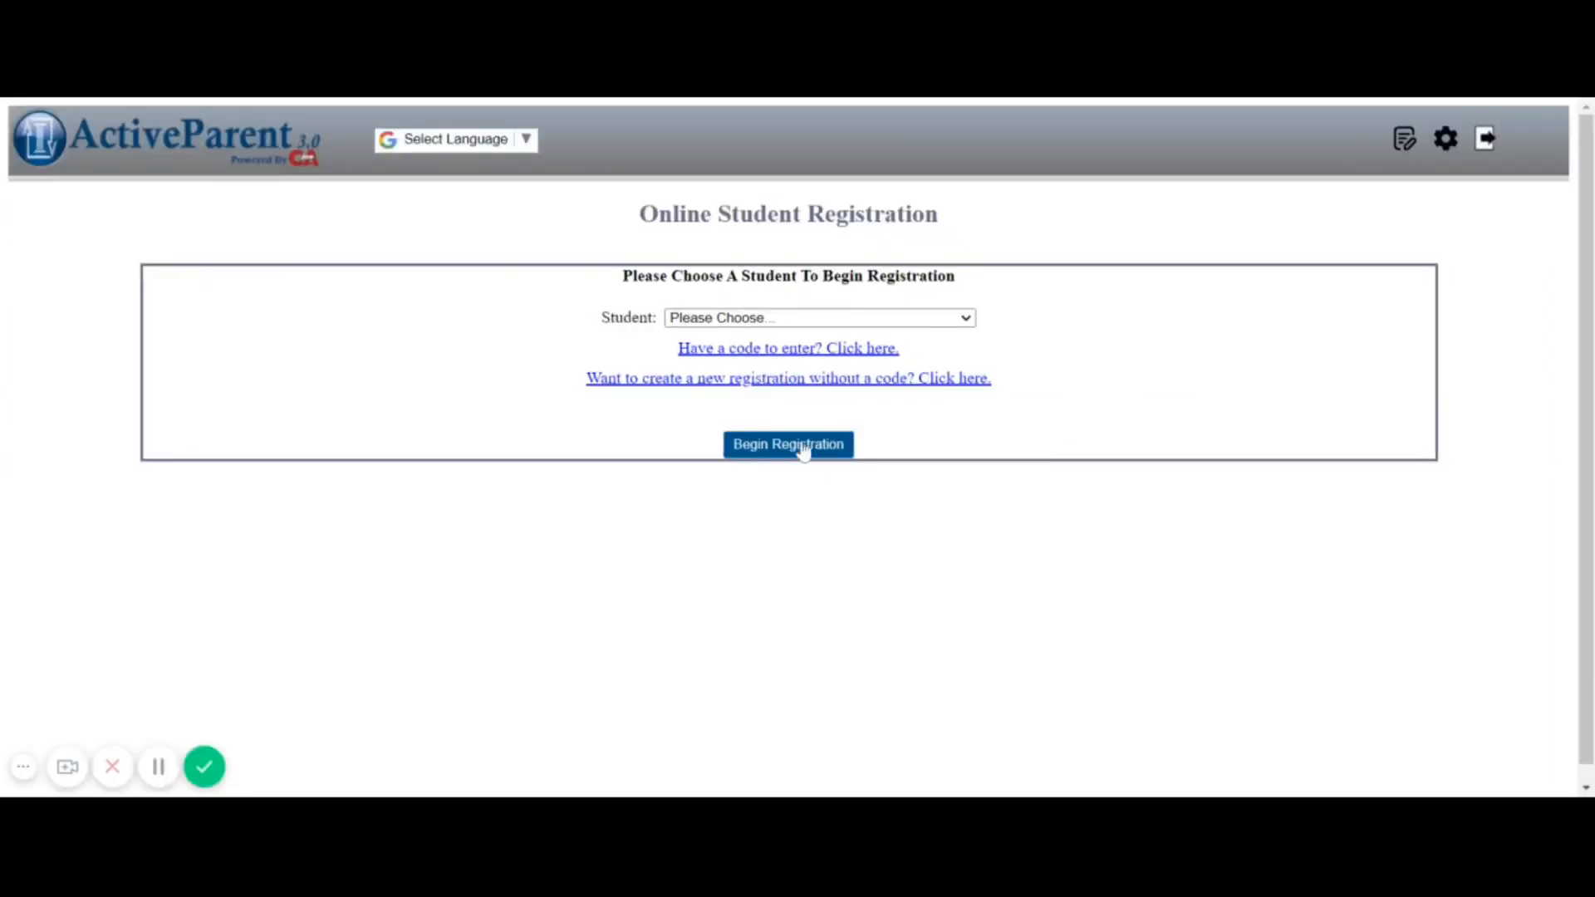
Resume the student's in-progress registration and go to the Birth & Early Childhood step
{"action": "left_click", "coordinate": [893, 350]}
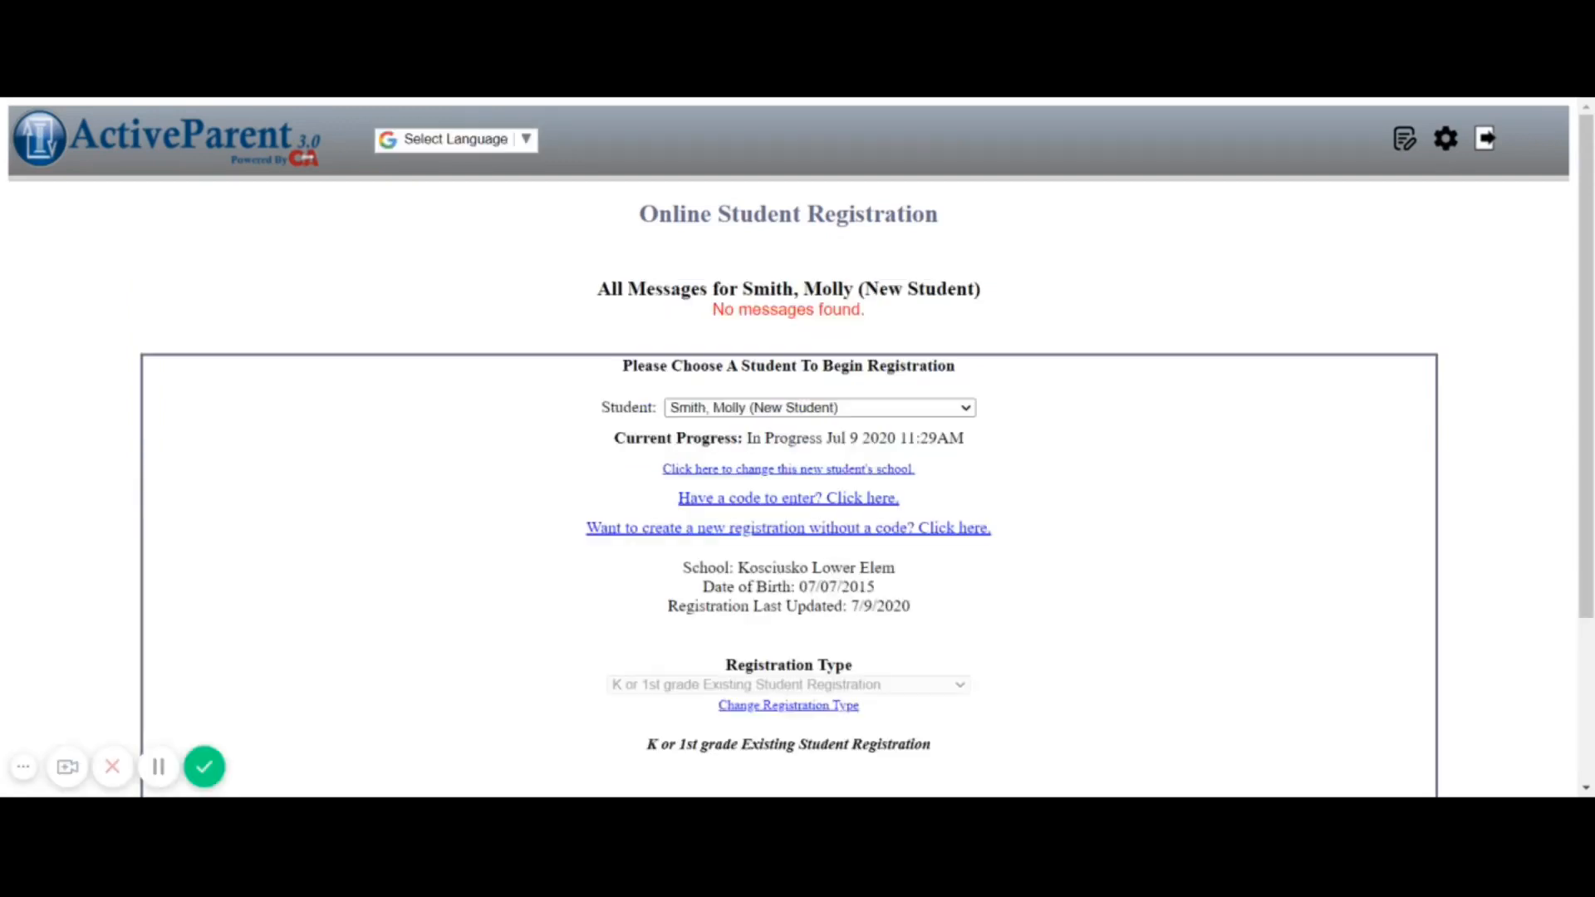
{"action": "scroll", "coordinate": [864, 425], "scroll_direction": "down", "scroll_amount": 3}
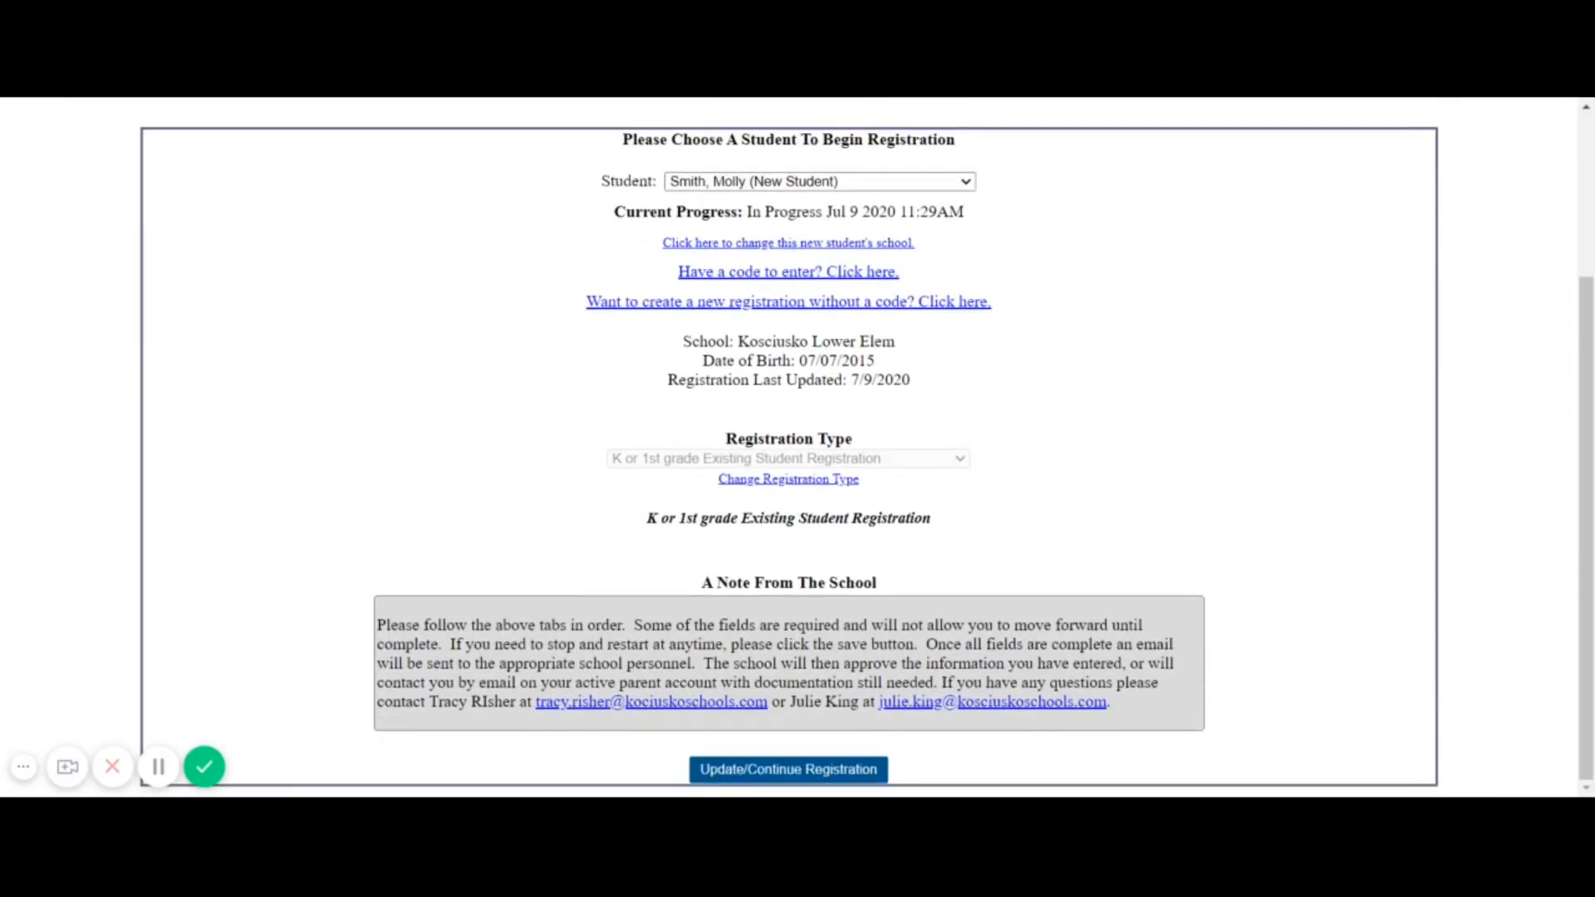
{"action": "left_click", "coordinate": [772, 773]}
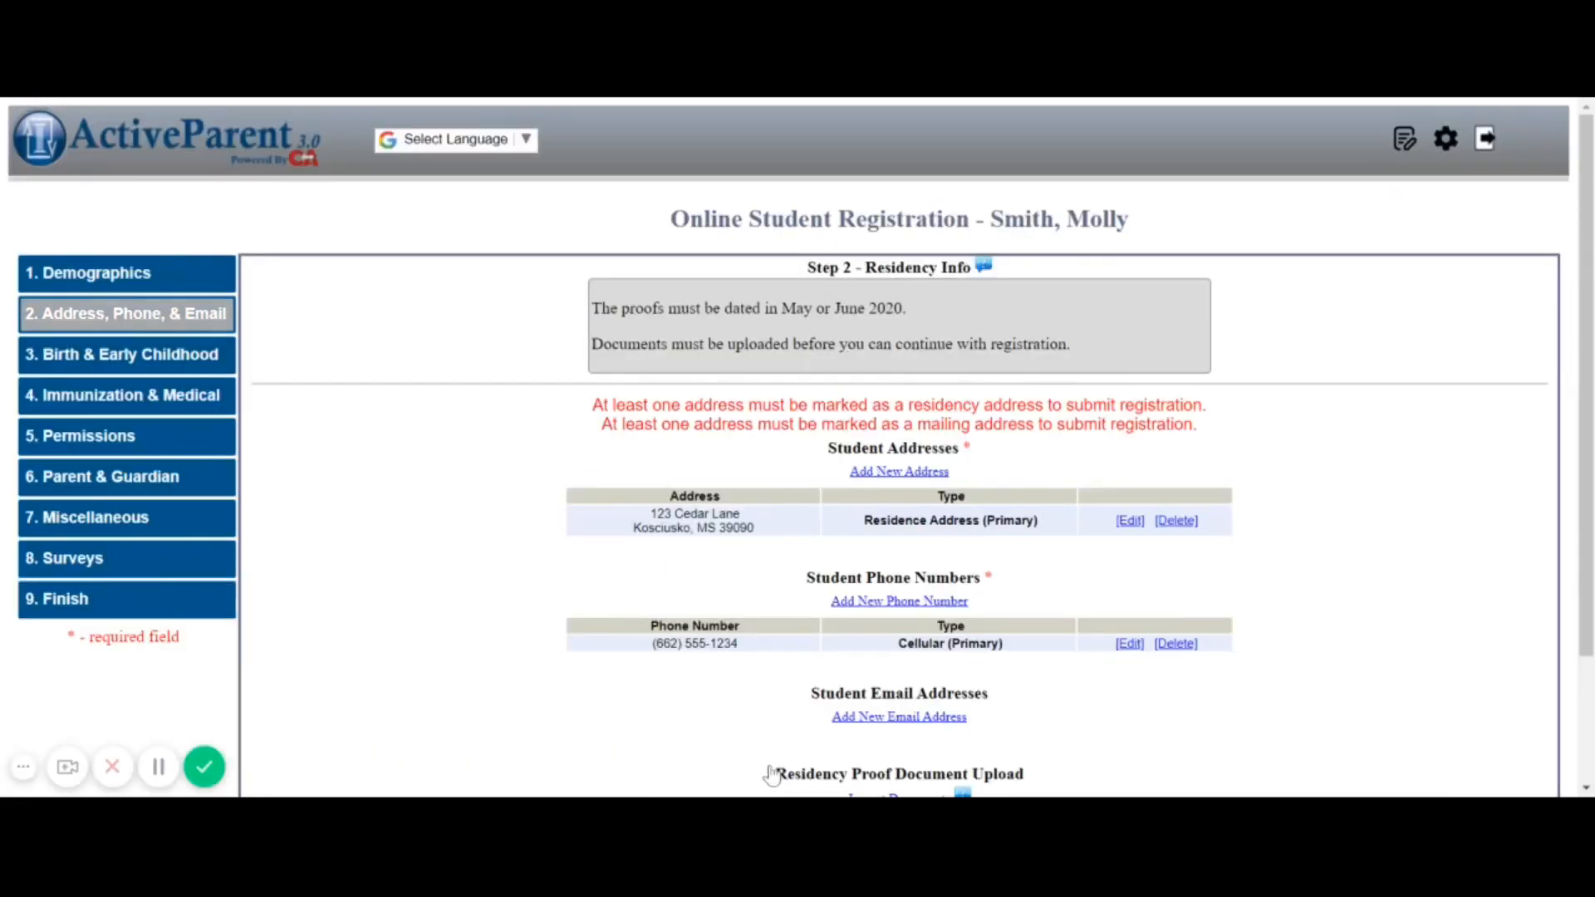
{"action": "left_click", "coordinate": [159, 357]}
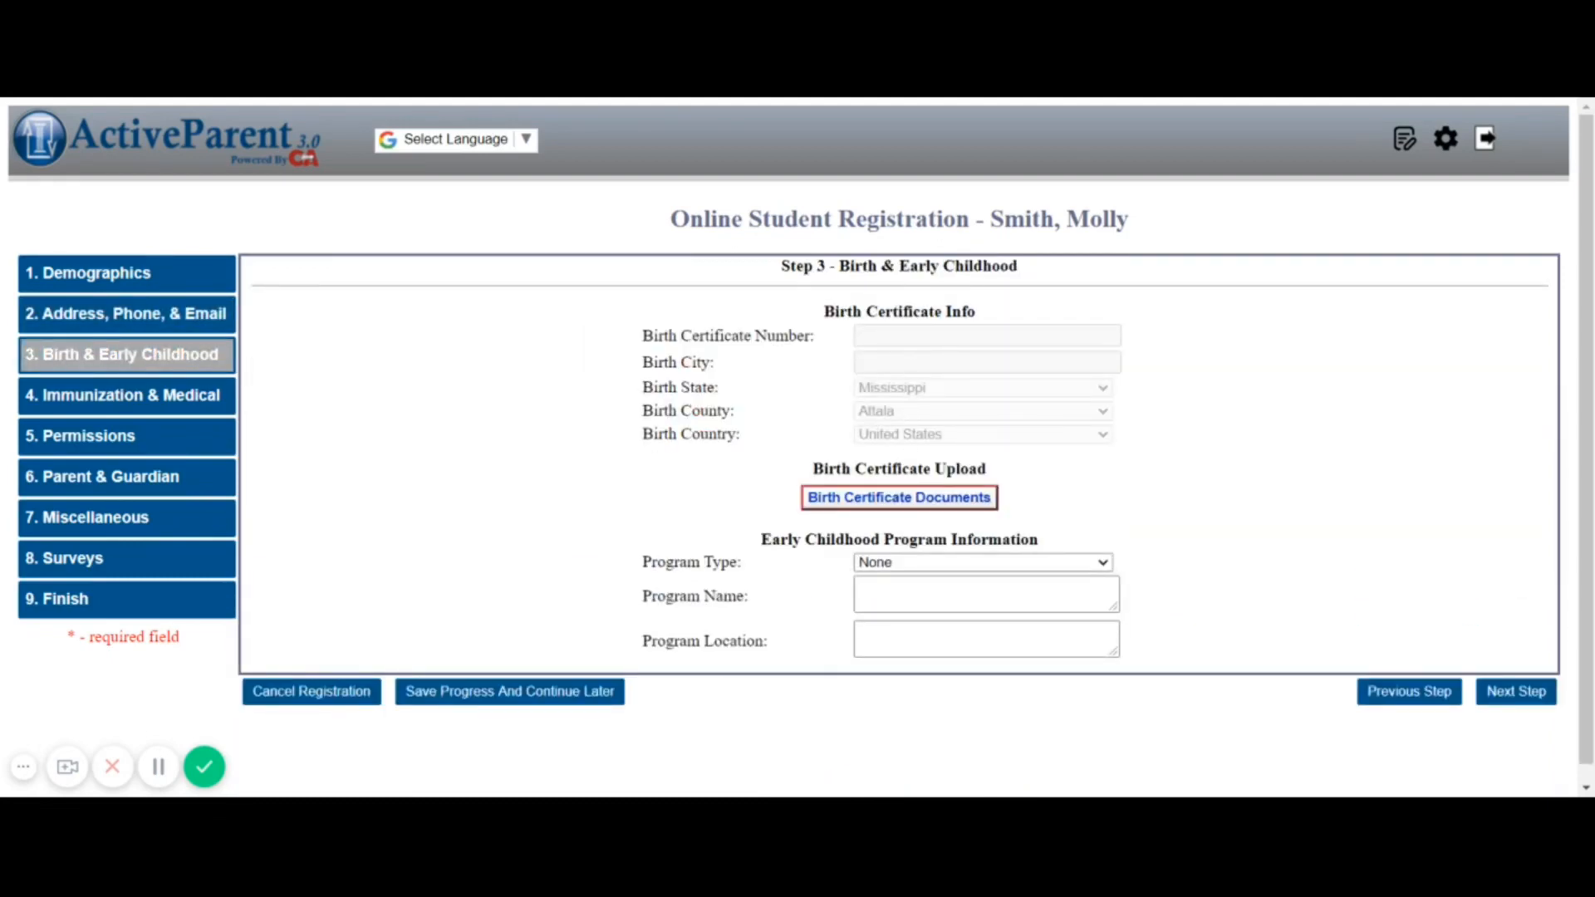
View the birth certificate documents on Step 3, then close the document manager
{"action": "left_click", "coordinate": [879, 496]}
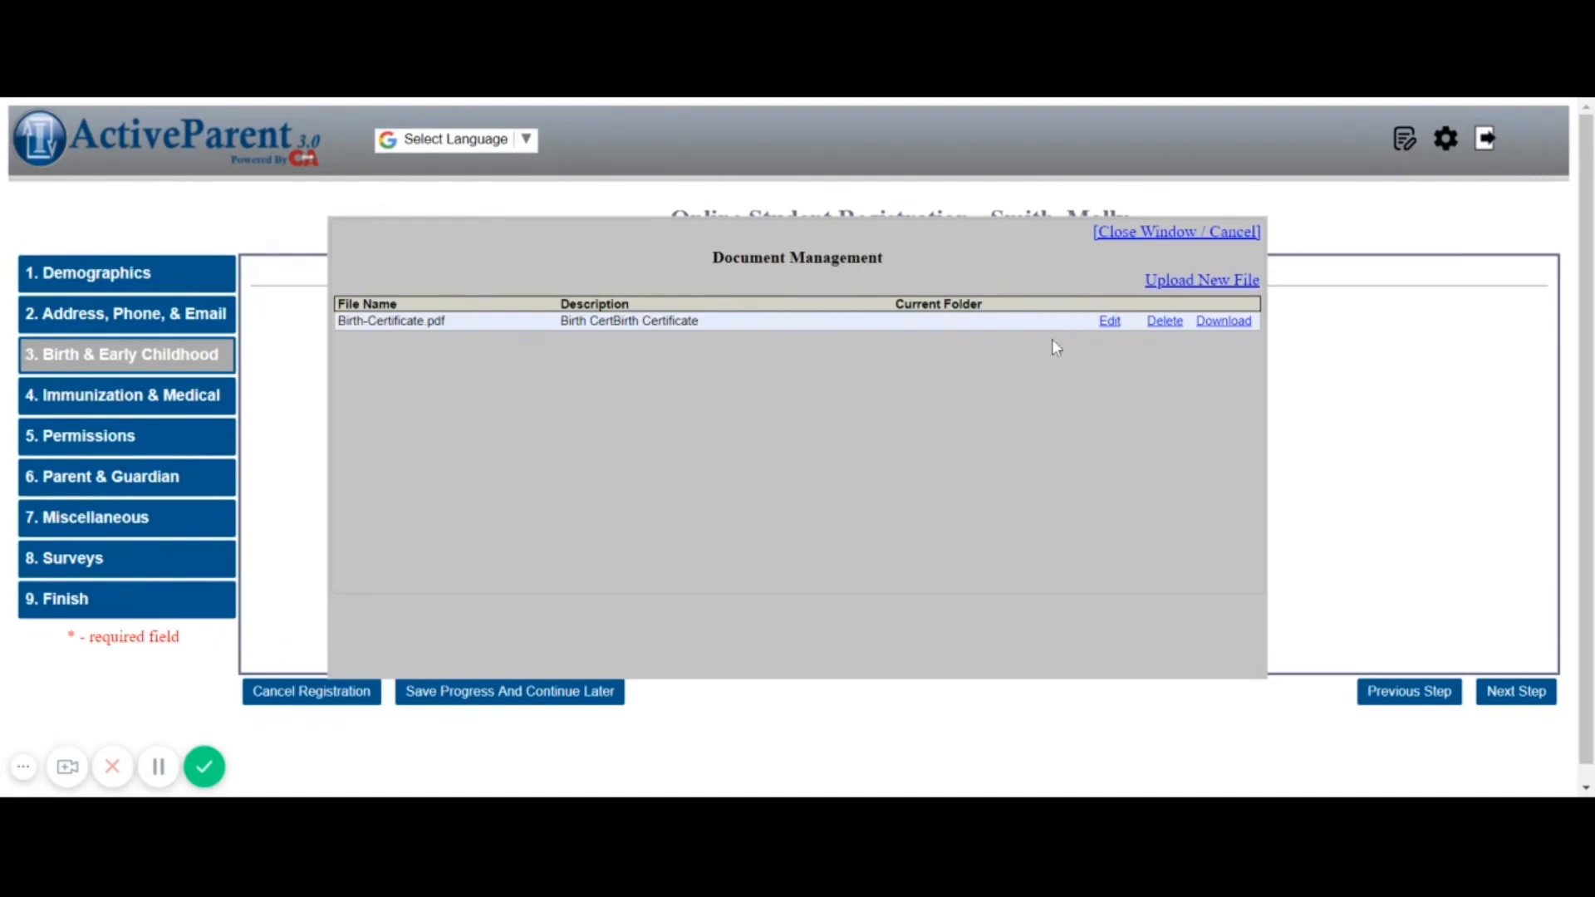
{"action": "left_click", "coordinate": [1183, 238]}
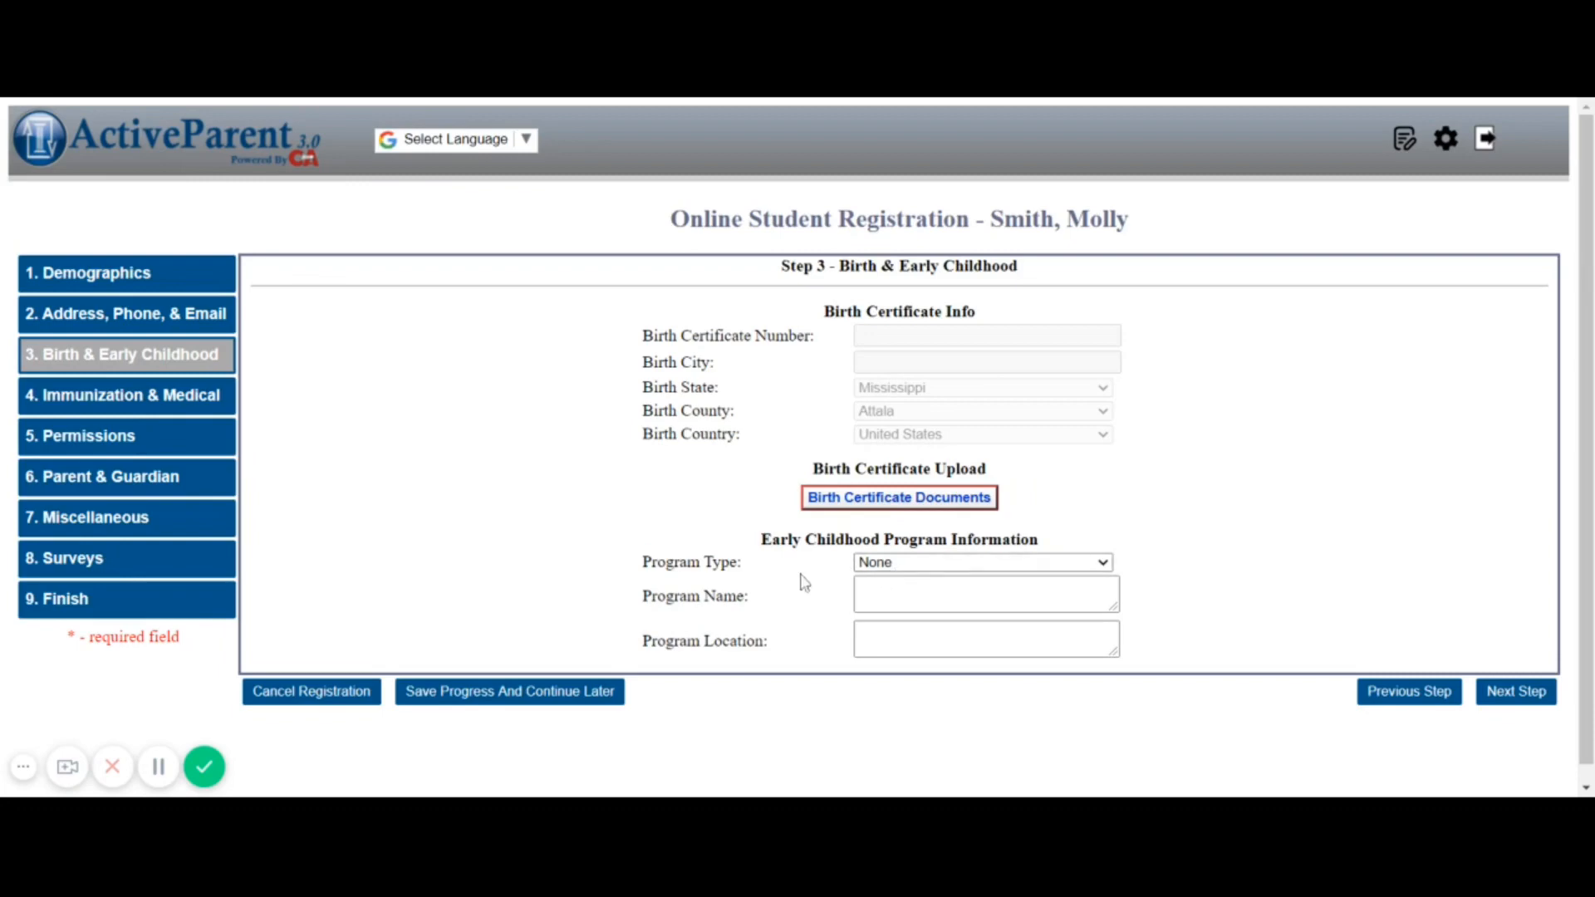
Try Head Start as the early childhood program type, revert it to None, and advance to Step 4
{"action": "left_click", "coordinate": [898, 565]}
{"action": "left_click", "coordinate": [902, 623]}
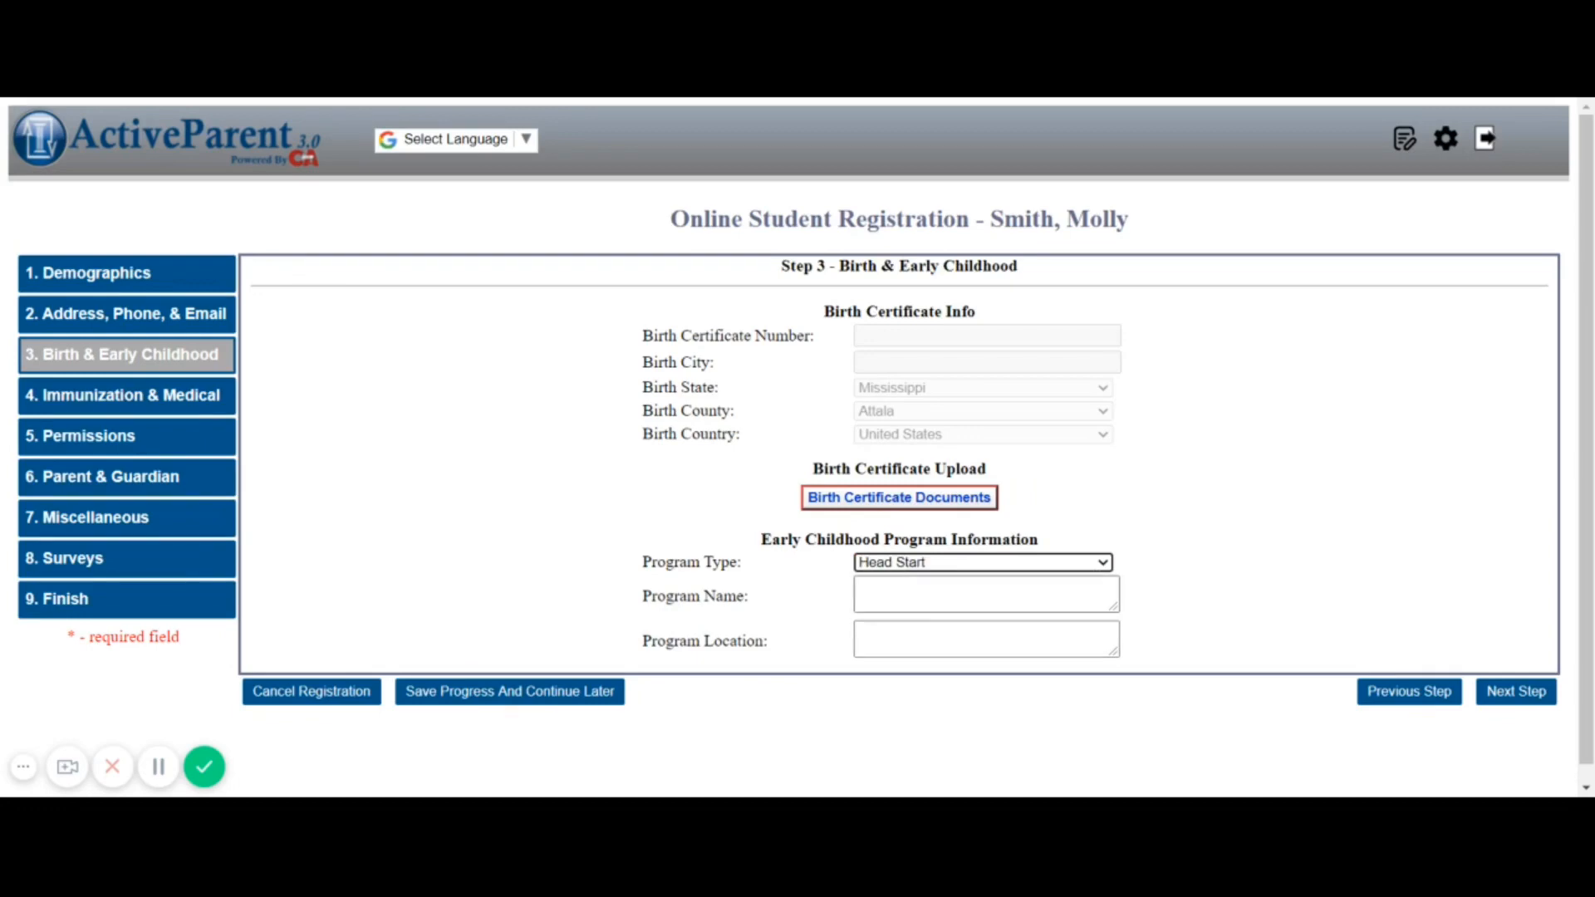
{"action": "left_click", "coordinate": [905, 595]}
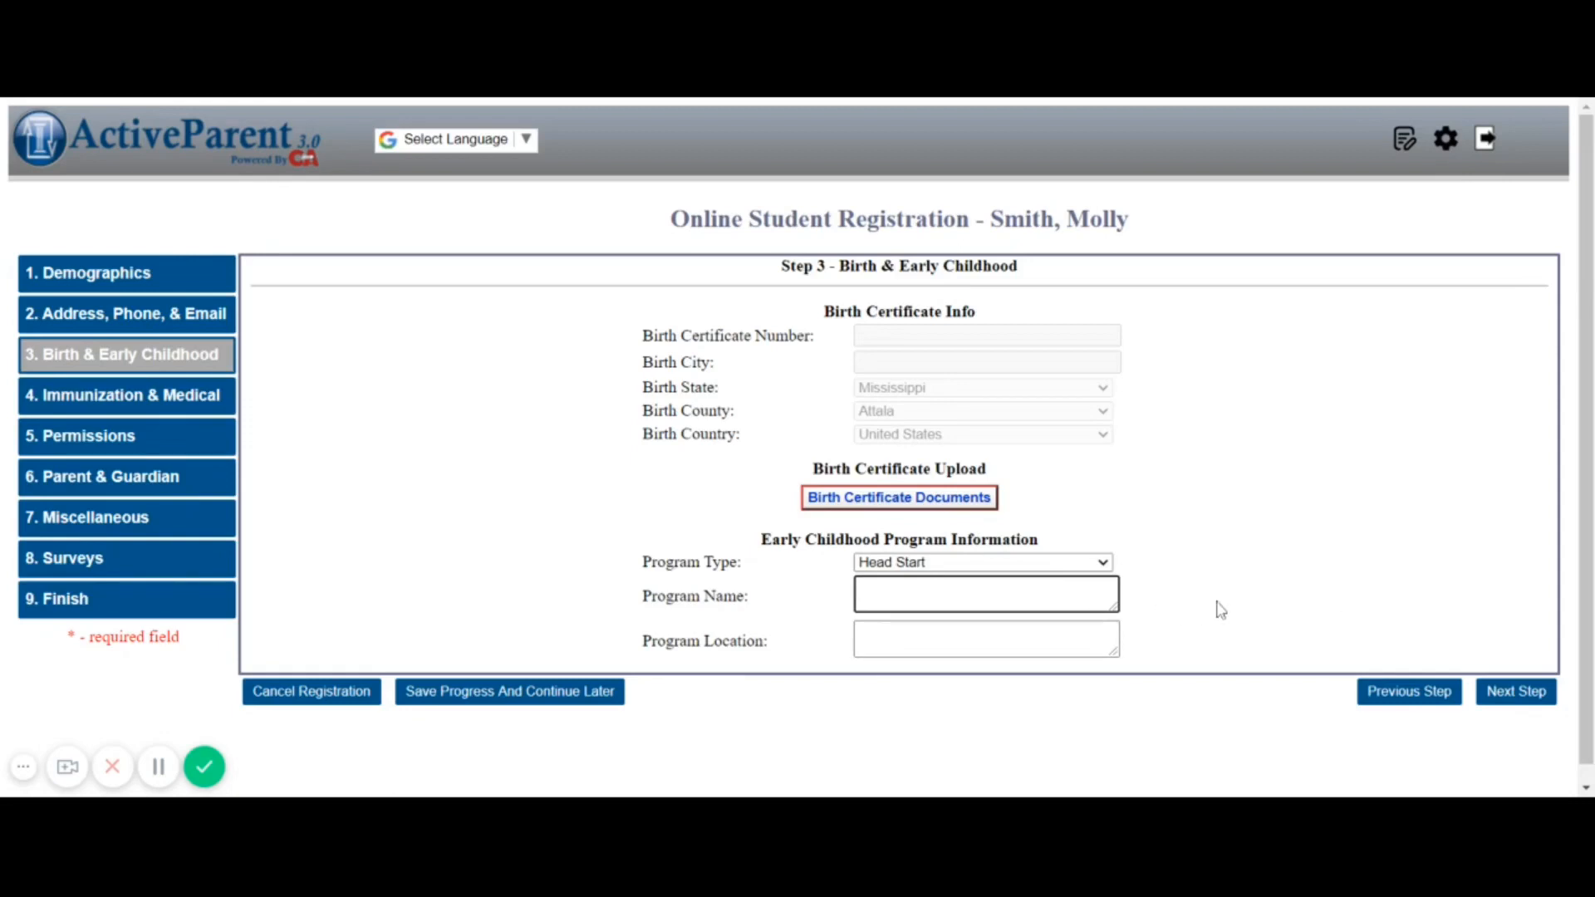
{"action": "left_click", "coordinate": [1284, 578]}
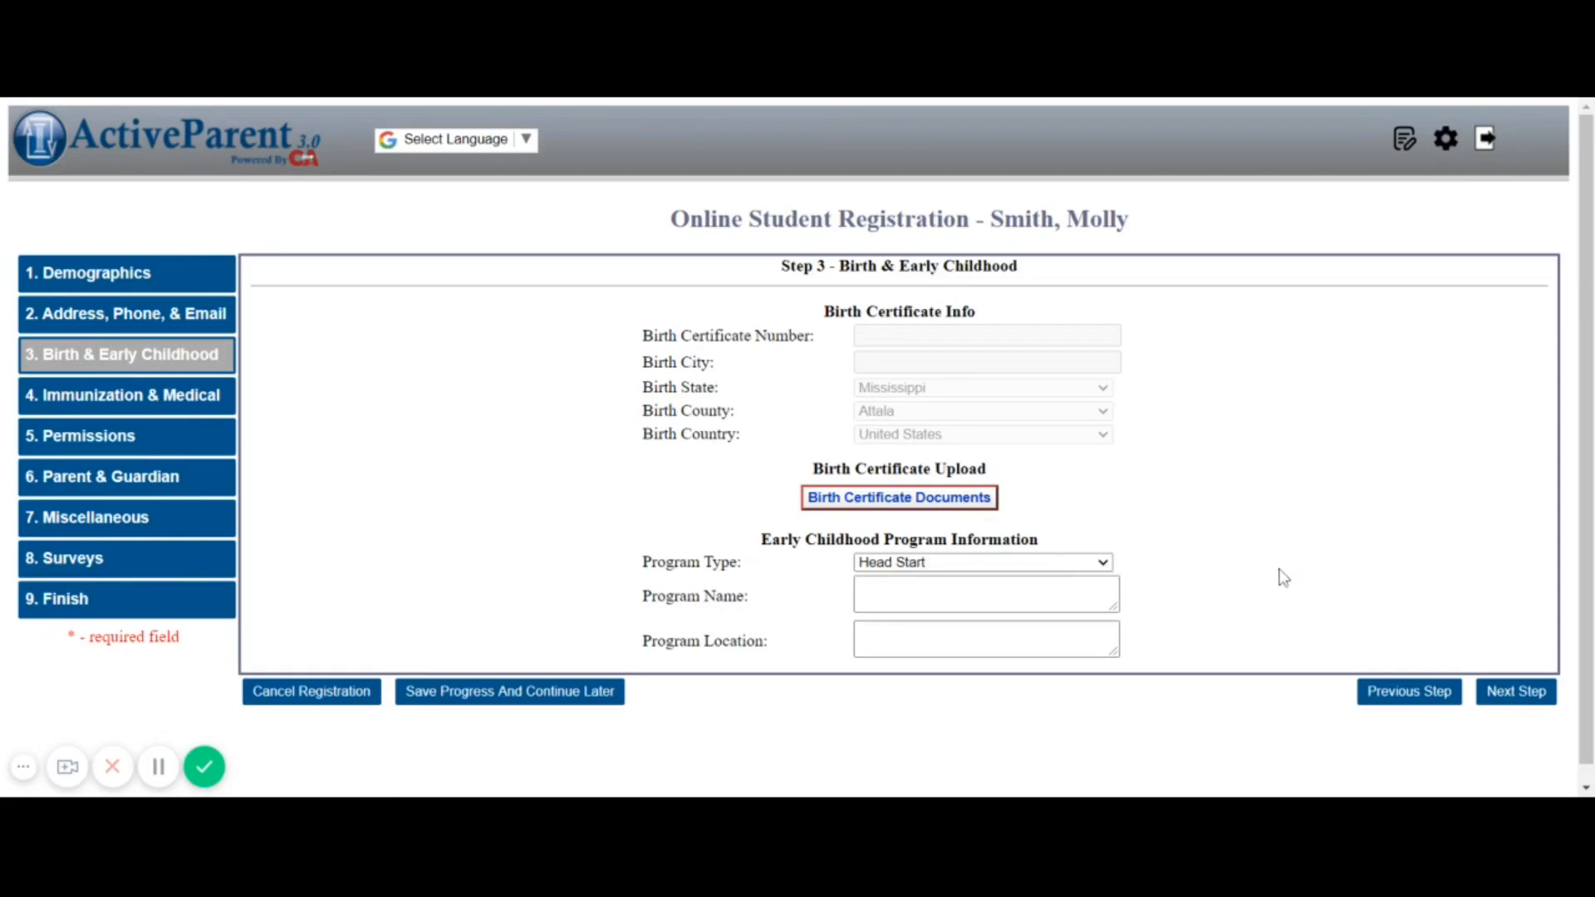
{"action": "left_click", "coordinate": [1069, 565]}
{"action": "left_click", "coordinate": [1028, 592]}
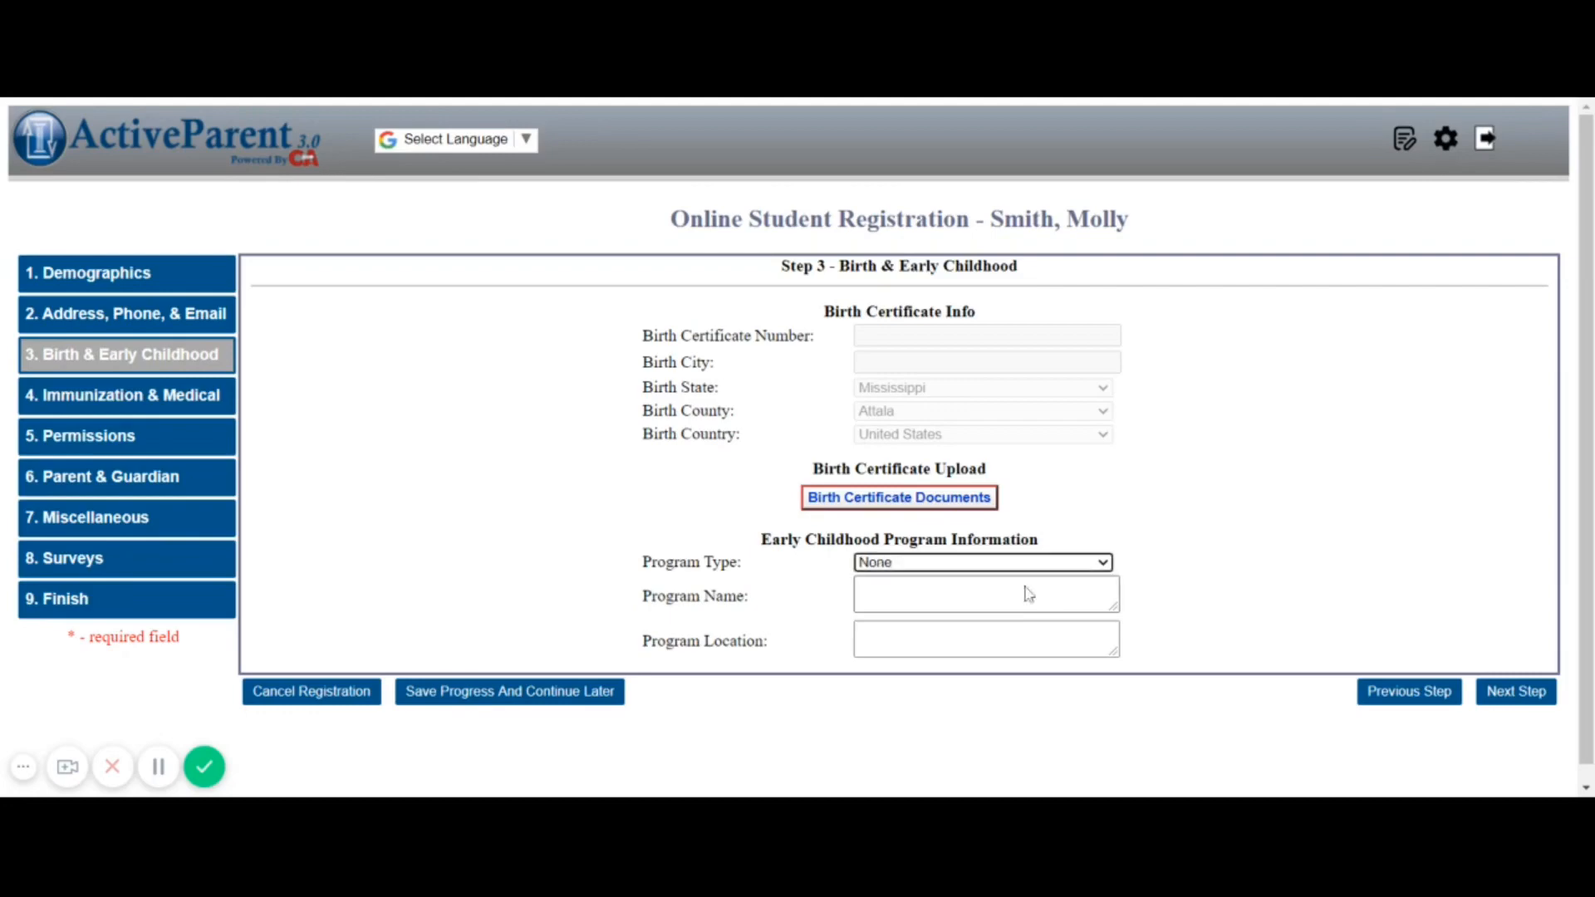
{"action": "left_click", "coordinate": [1510, 703]}
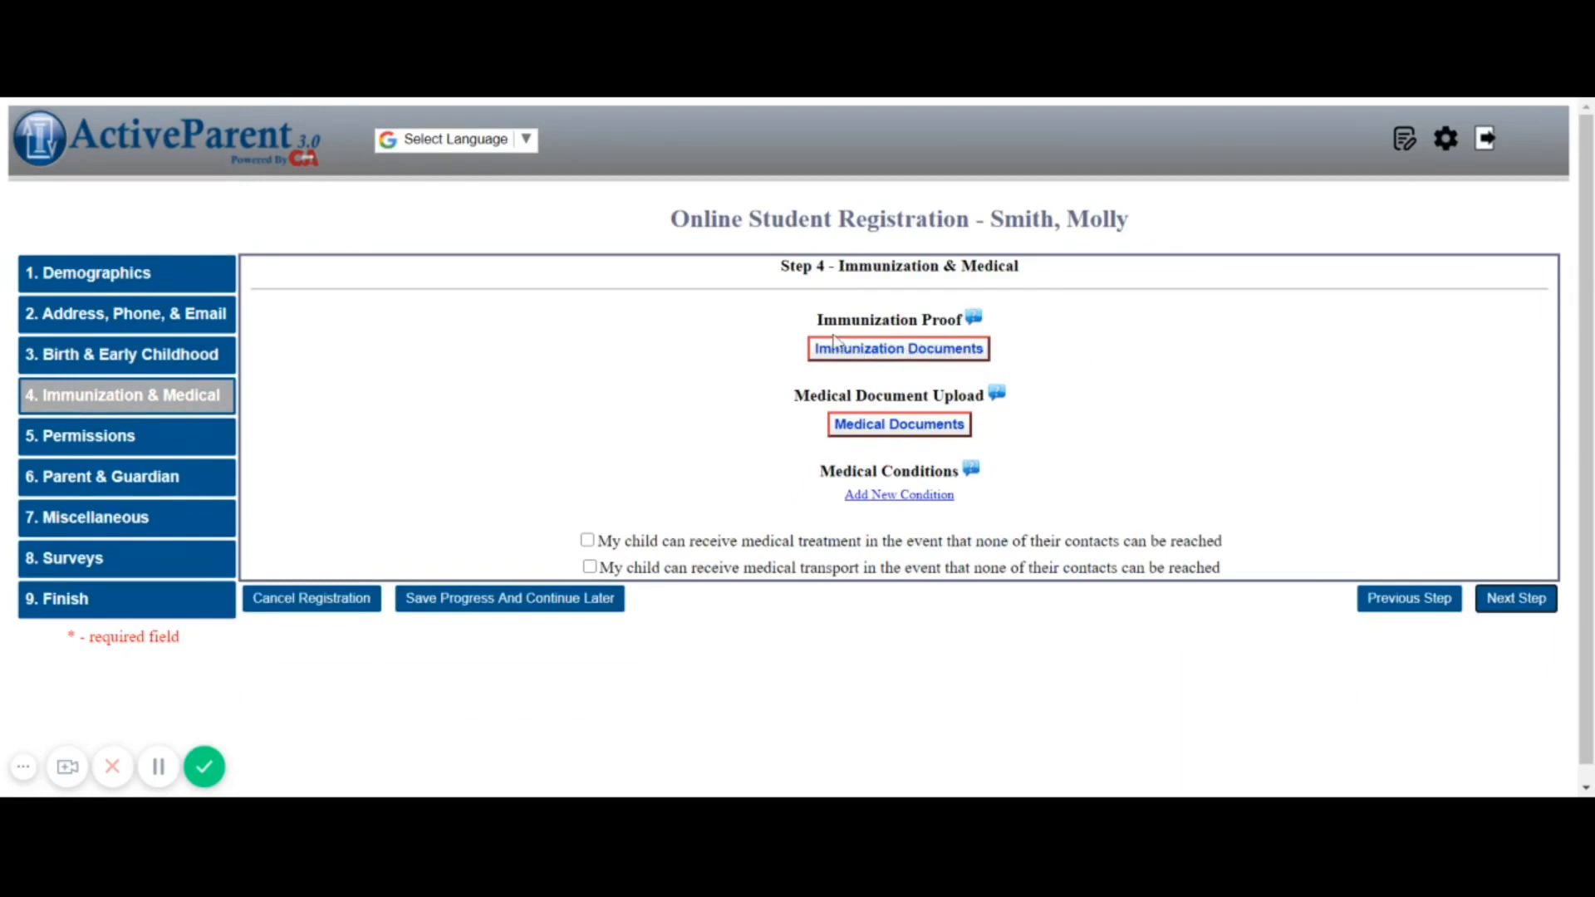
Upload Immunization Form.JPG with description 'Form 121' as immunization proof
{"action": "left_click", "coordinate": [895, 363]}
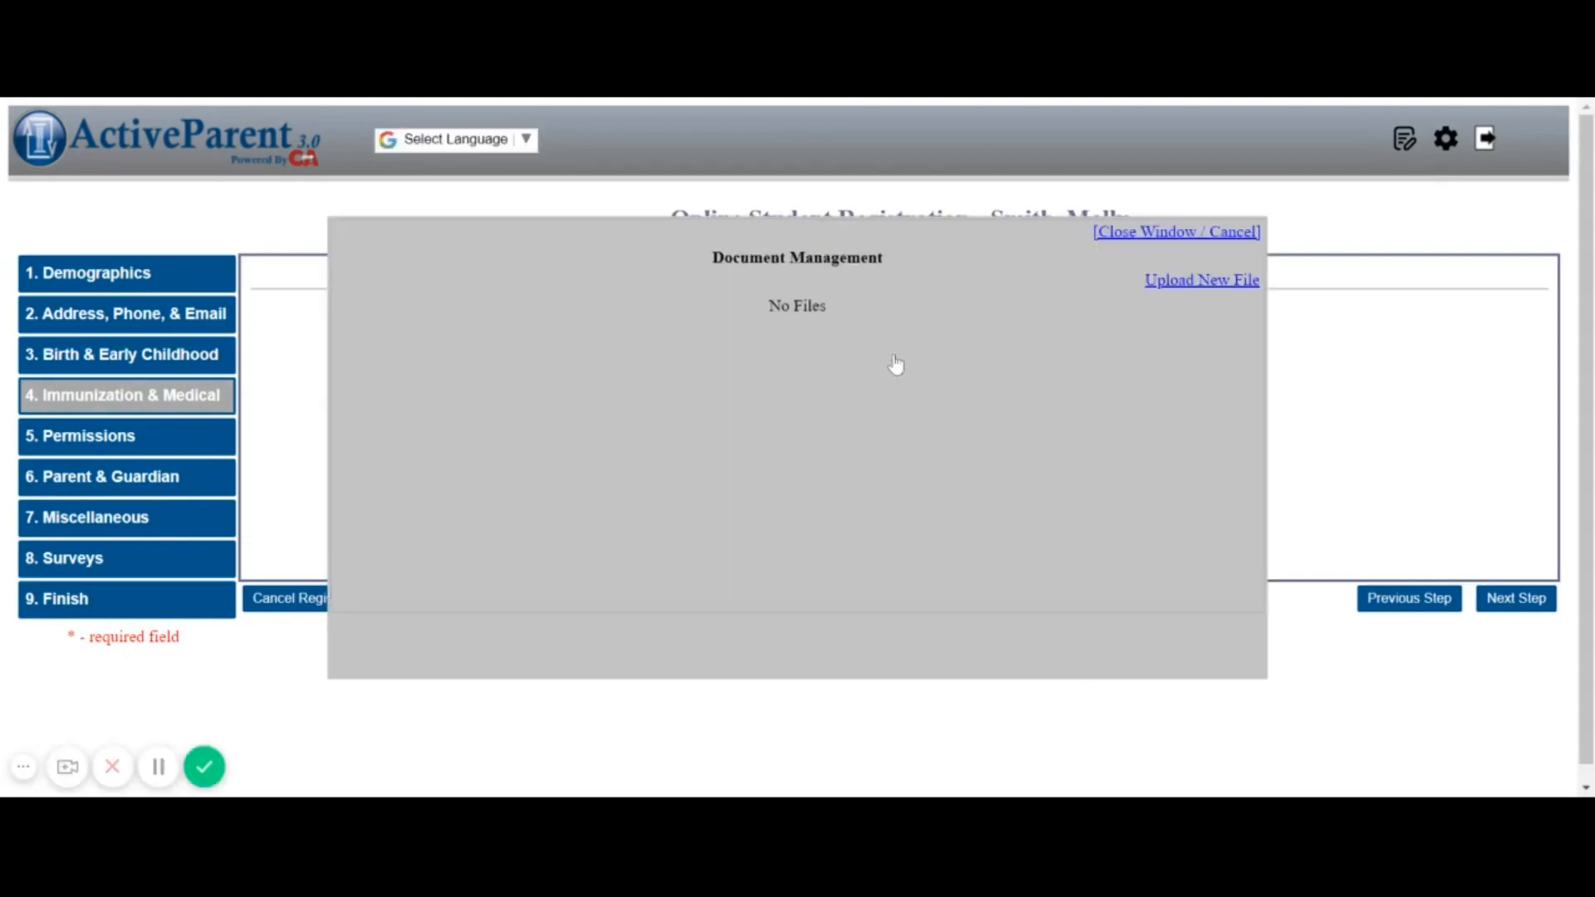
{"action": "left_click", "coordinate": [1202, 283]}
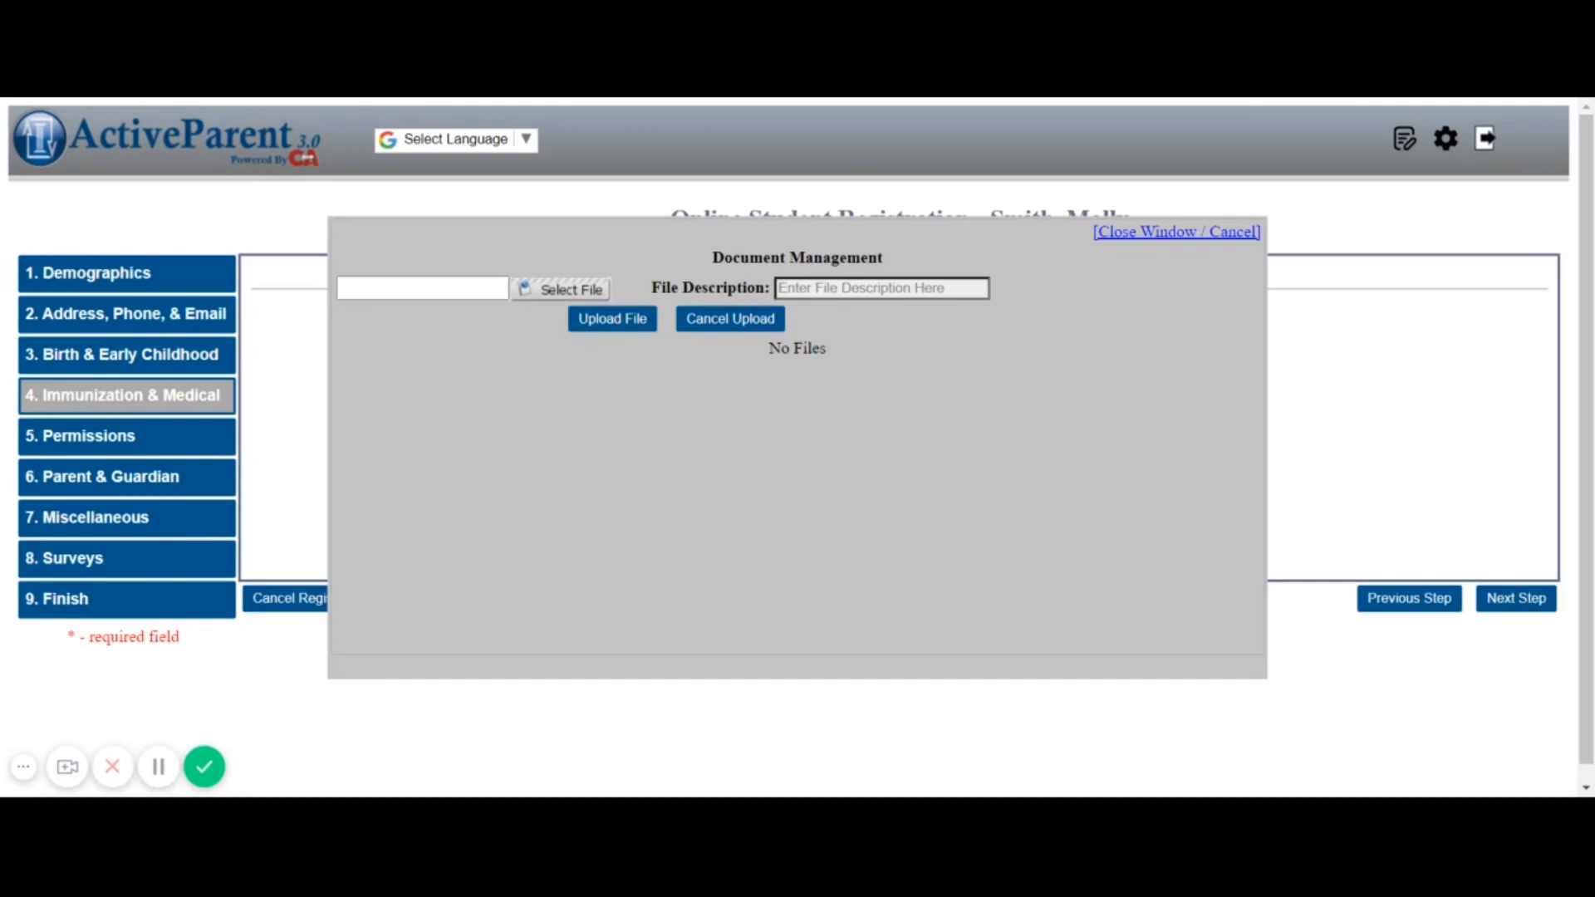
{"action": "left_click", "coordinate": [797, 451]}
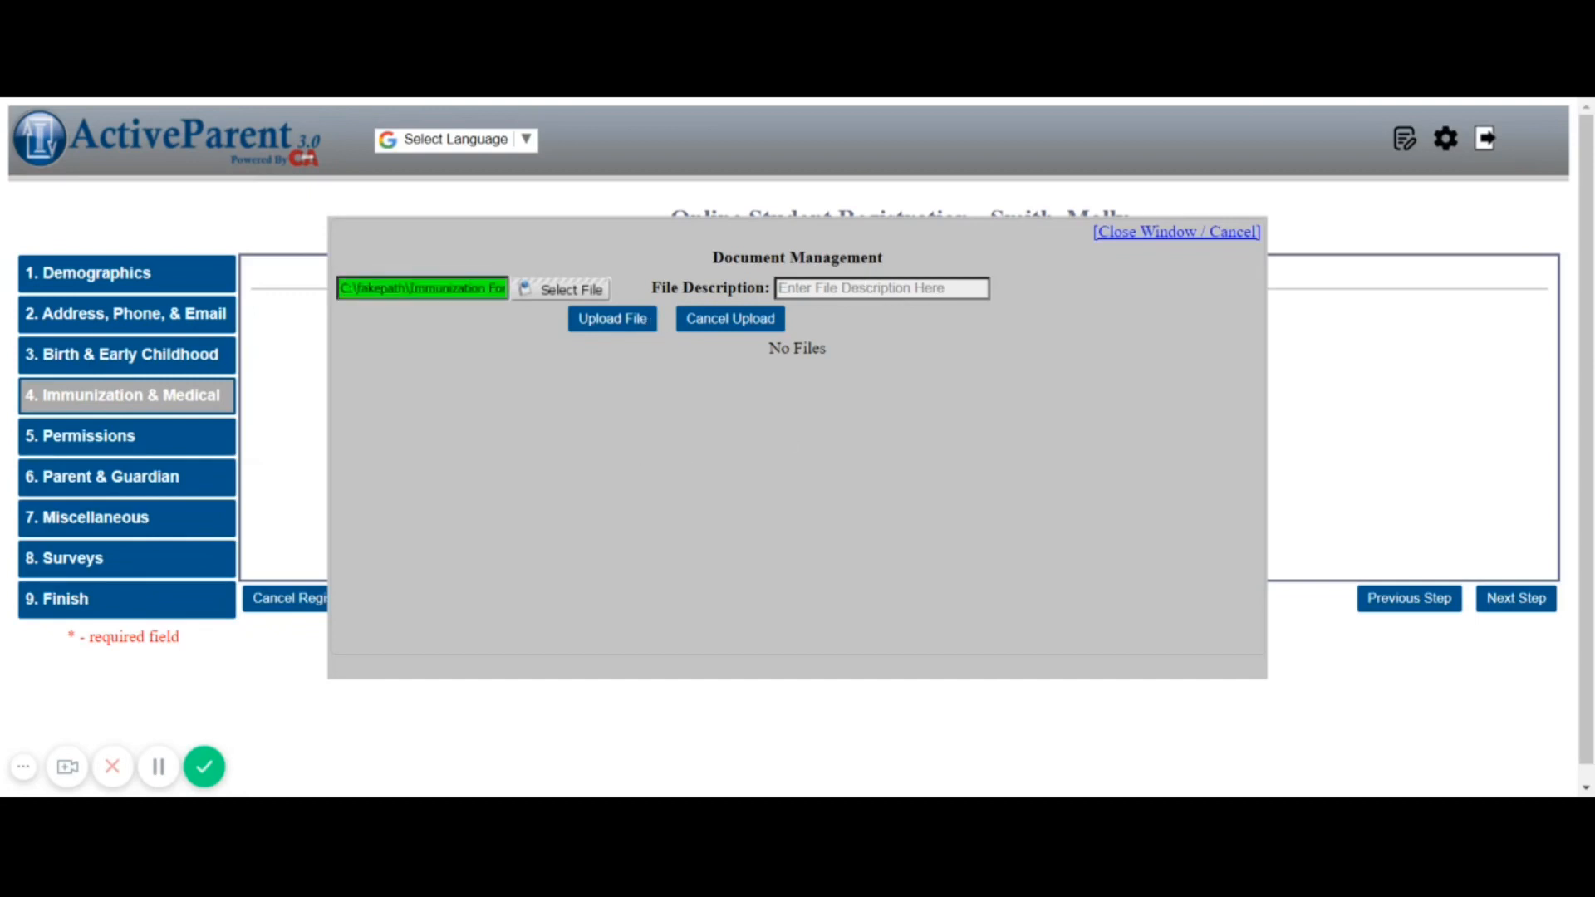
{"action": "left_click", "coordinate": [875, 288]}
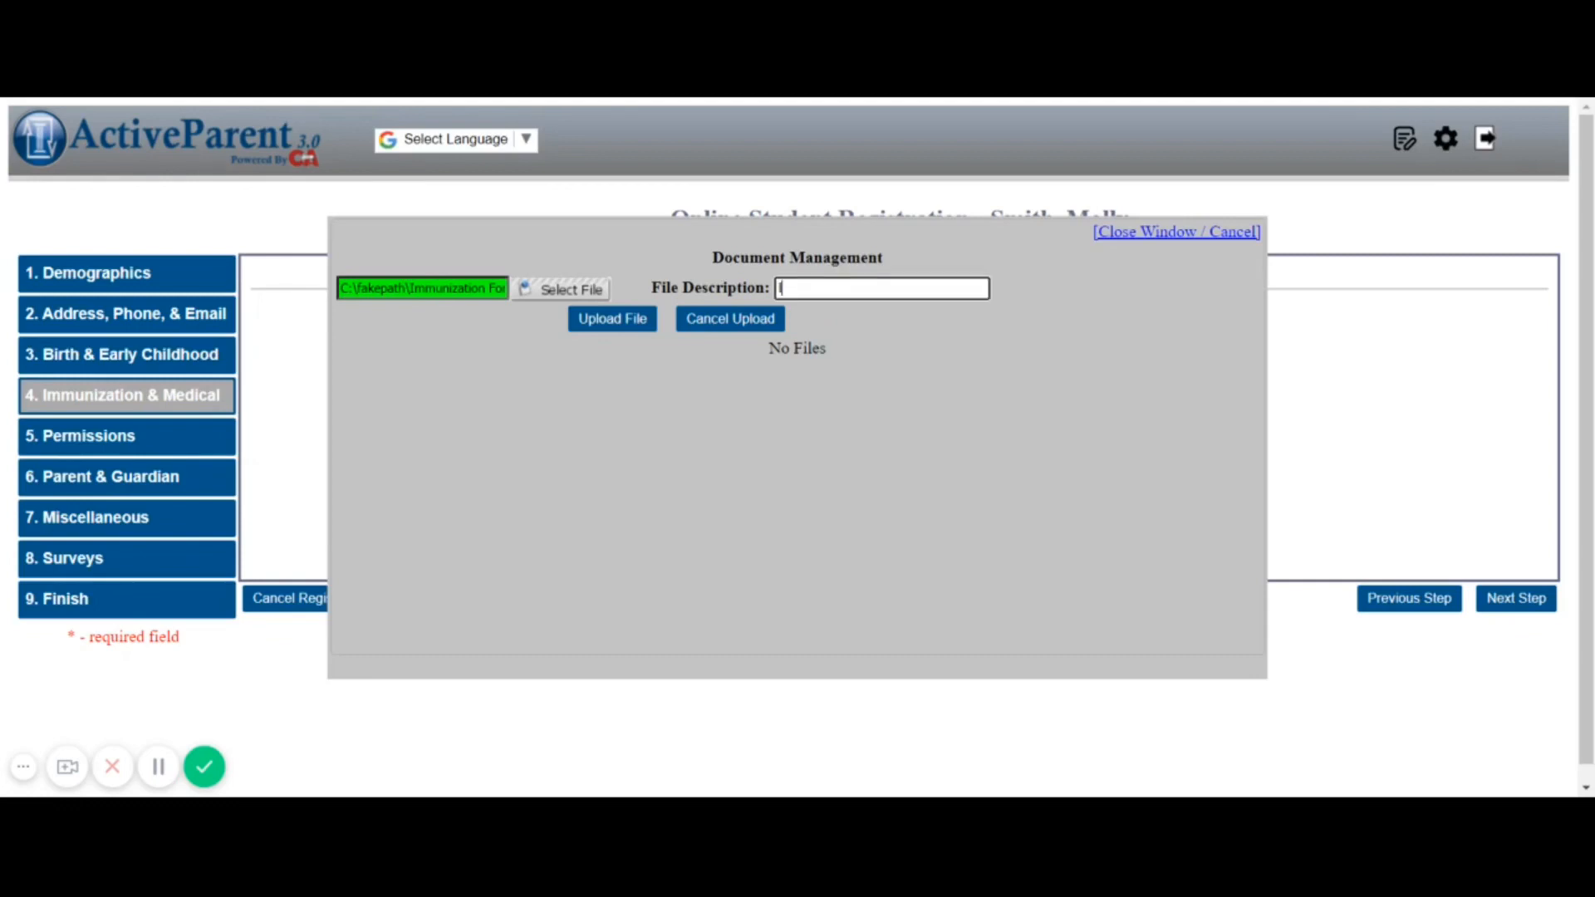
{"action": "type", "text": "Form 121"}
{"action": "left_click", "coordinate": [623, 324]}
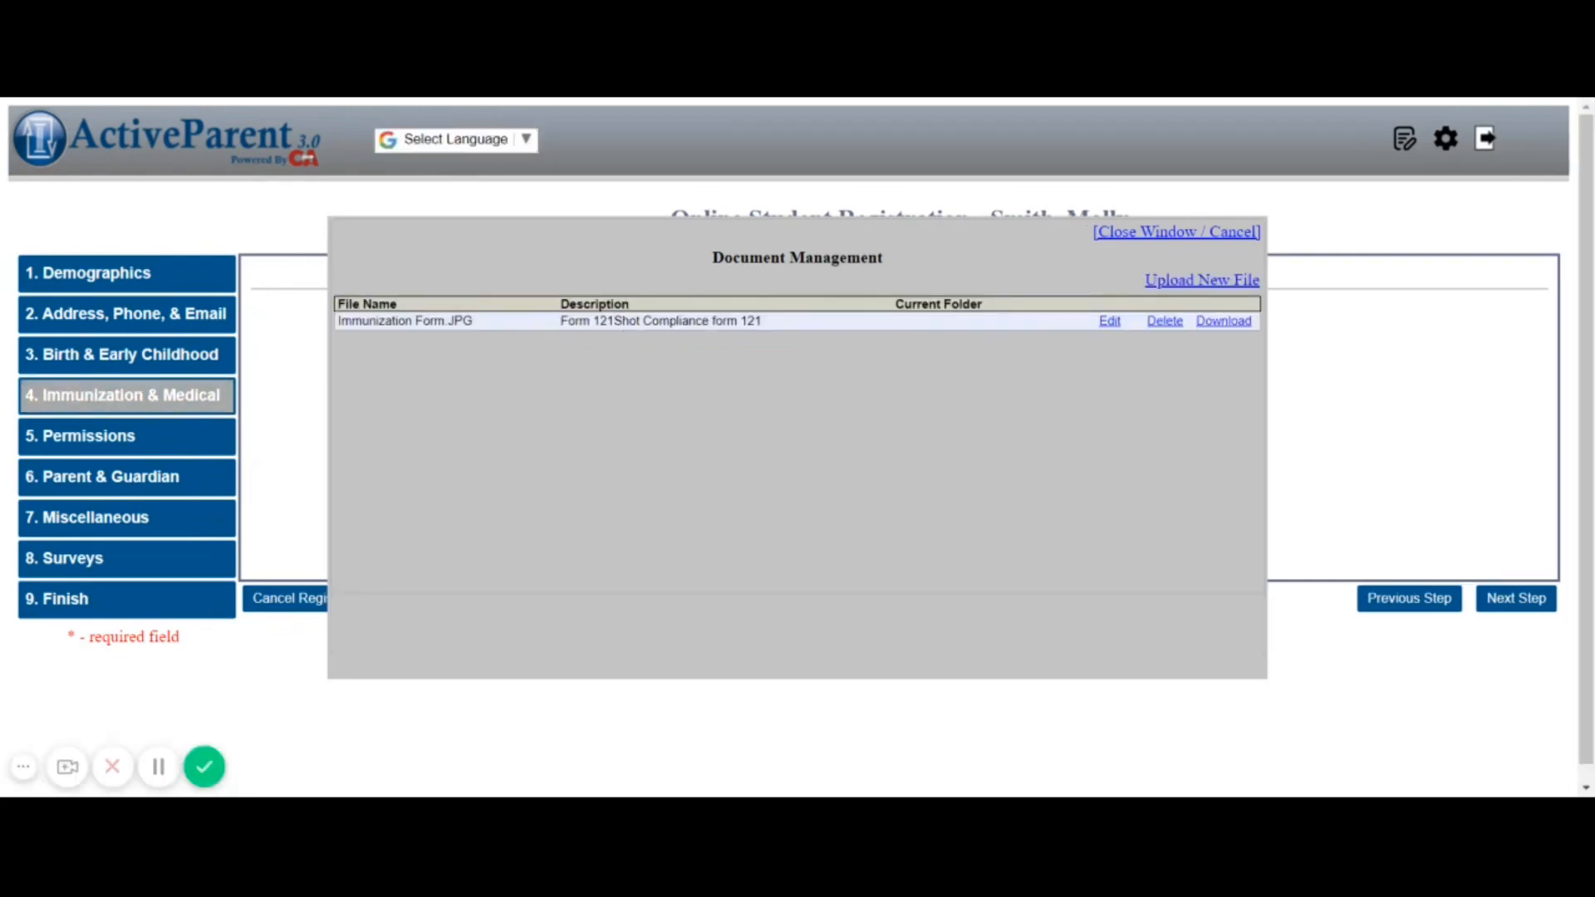
{"action": "left_click", "coordinate": [1144, 236]}
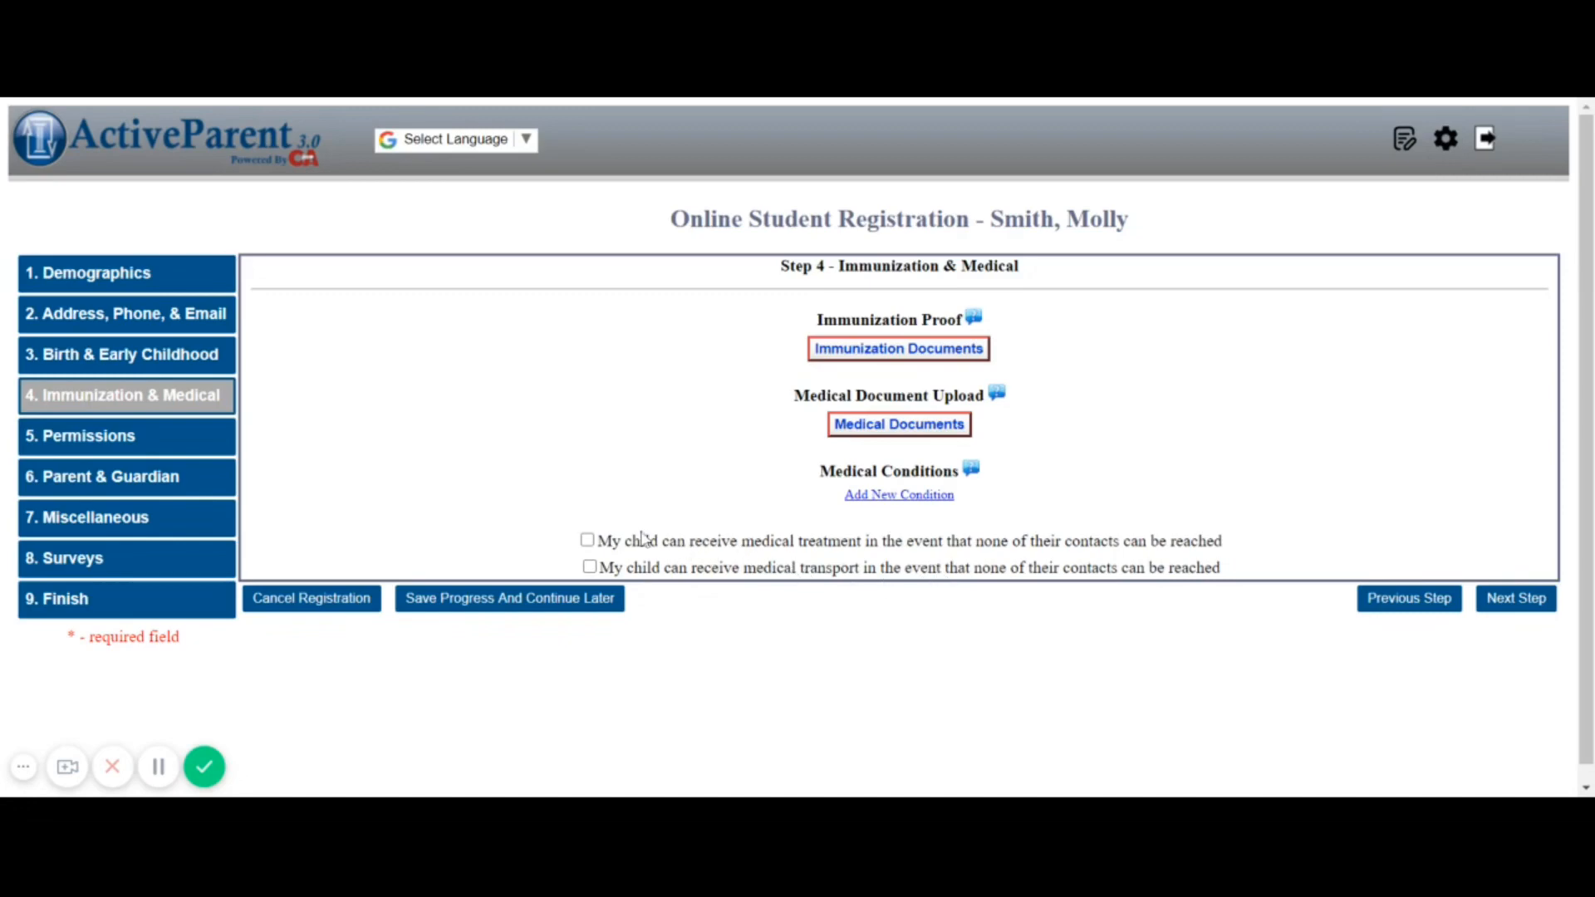
Consent to emergency medical treatment and transport, then advance to Permissions
{"action": "left_click", "coordinate": [589, 541]}
{"action": "left_click", "coordinate": [590, 567]}
{"action": "left_click", "coordinate": [1515, 605]}
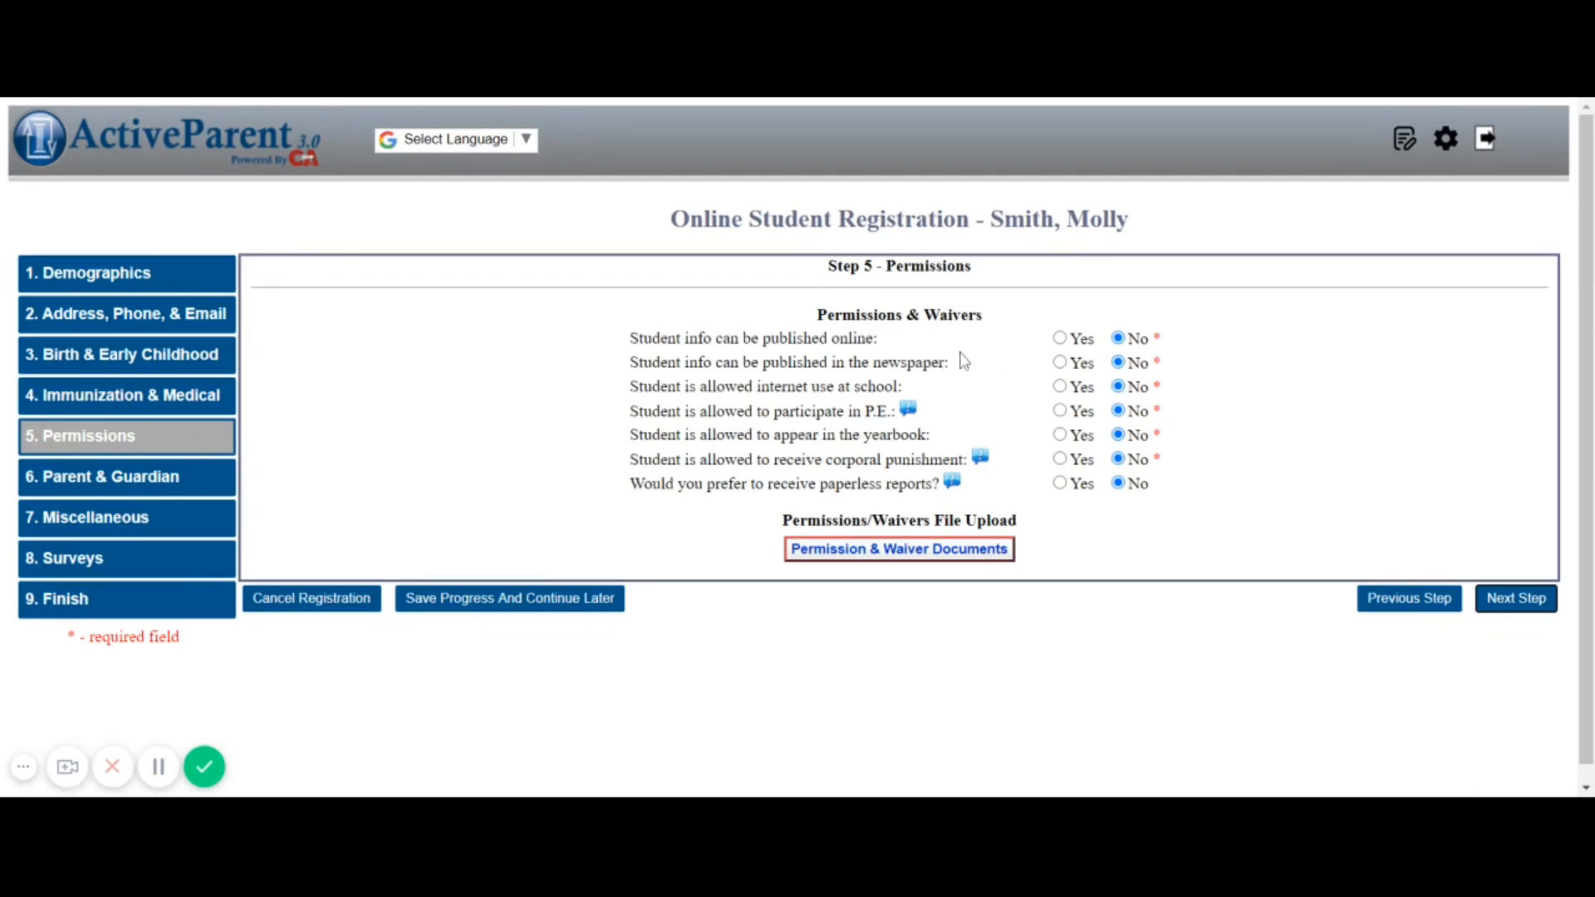
Answer Yes for online publication, newspaper, internet use, P.E. and yearbook, then proceed to Step 6
{"action": "left_click", "coordinate": [1060, 338]}
{"action": "left_click", "coordinate": [1060, 362]}
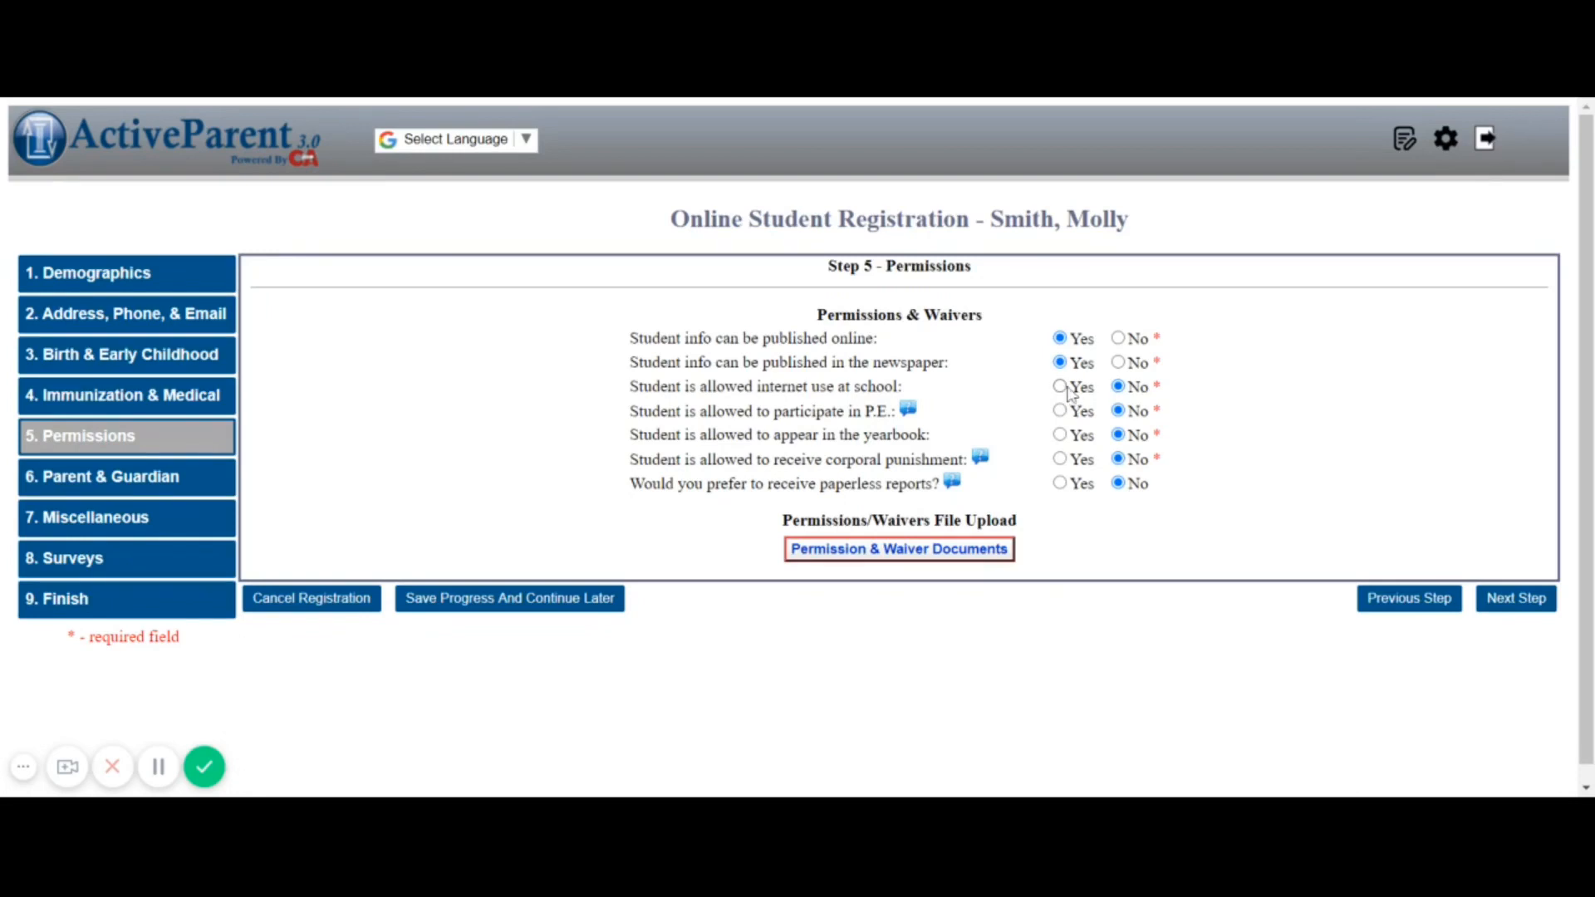
{"action": "left_click", "coordinate": [1062, 387]}
{"action": "left_click", "coordinate": [1060, 410]}
{"action": "left_click", "coordinate": [1061, 436]}
{"action": "mouse_move", "coordinate": [955, 487]}
{"action": "left_click", "coordinate": [1513, 605]}
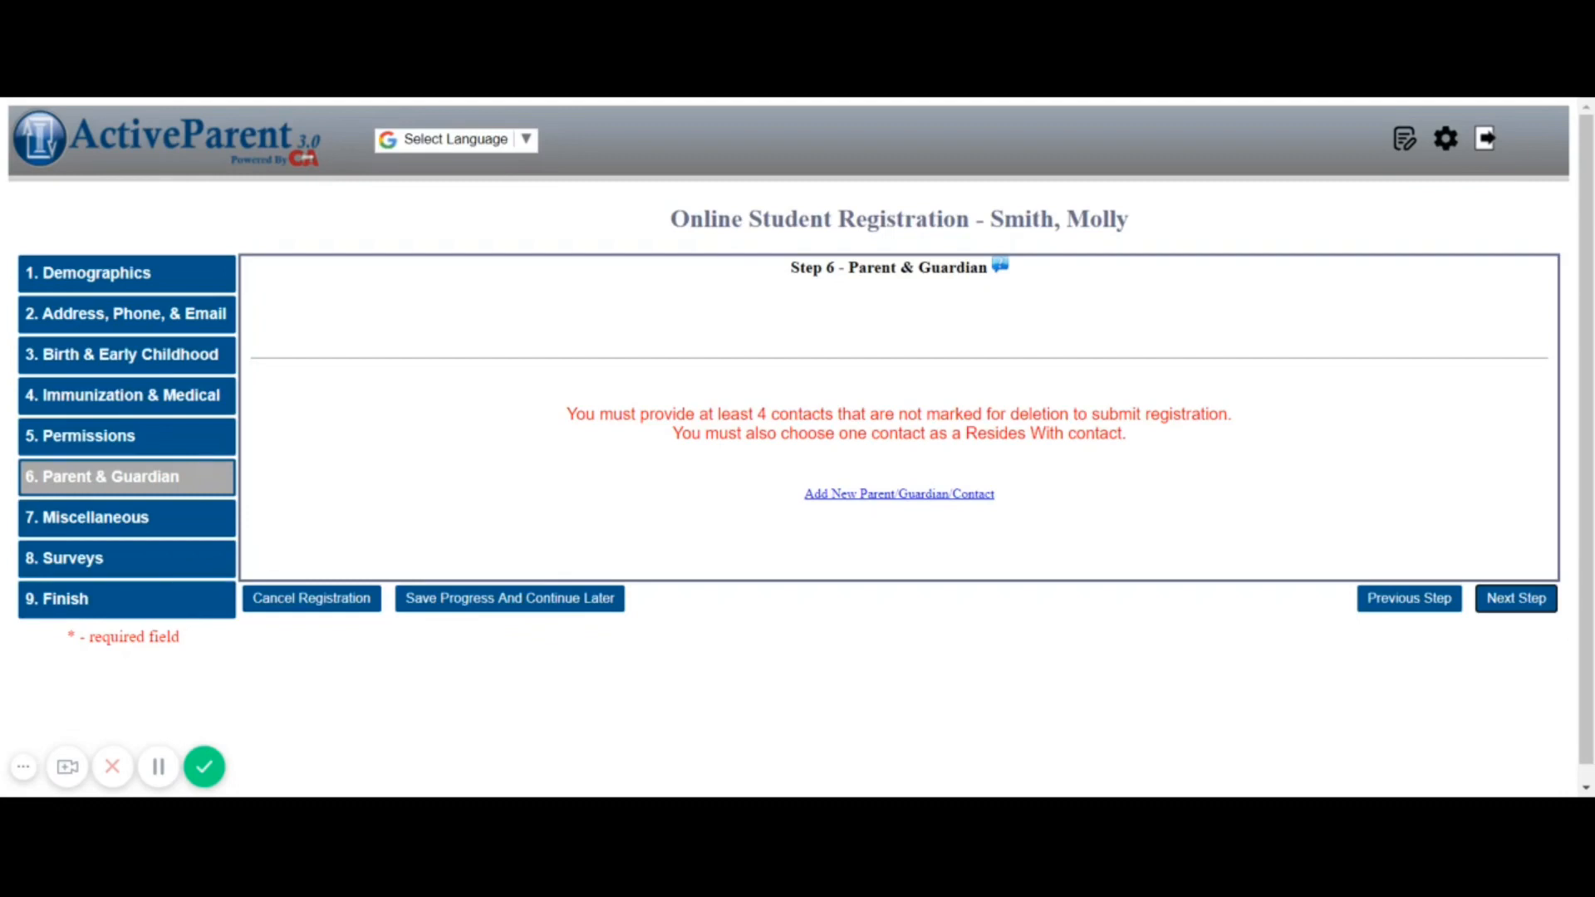
Add a new contact and enter the father's first and last name
{"action": "left_click", "coordinate": [885, 496]}
{"action": "left_click", "coordinate": [543, 401]}
{"action": "type", "text": "Johnny"}
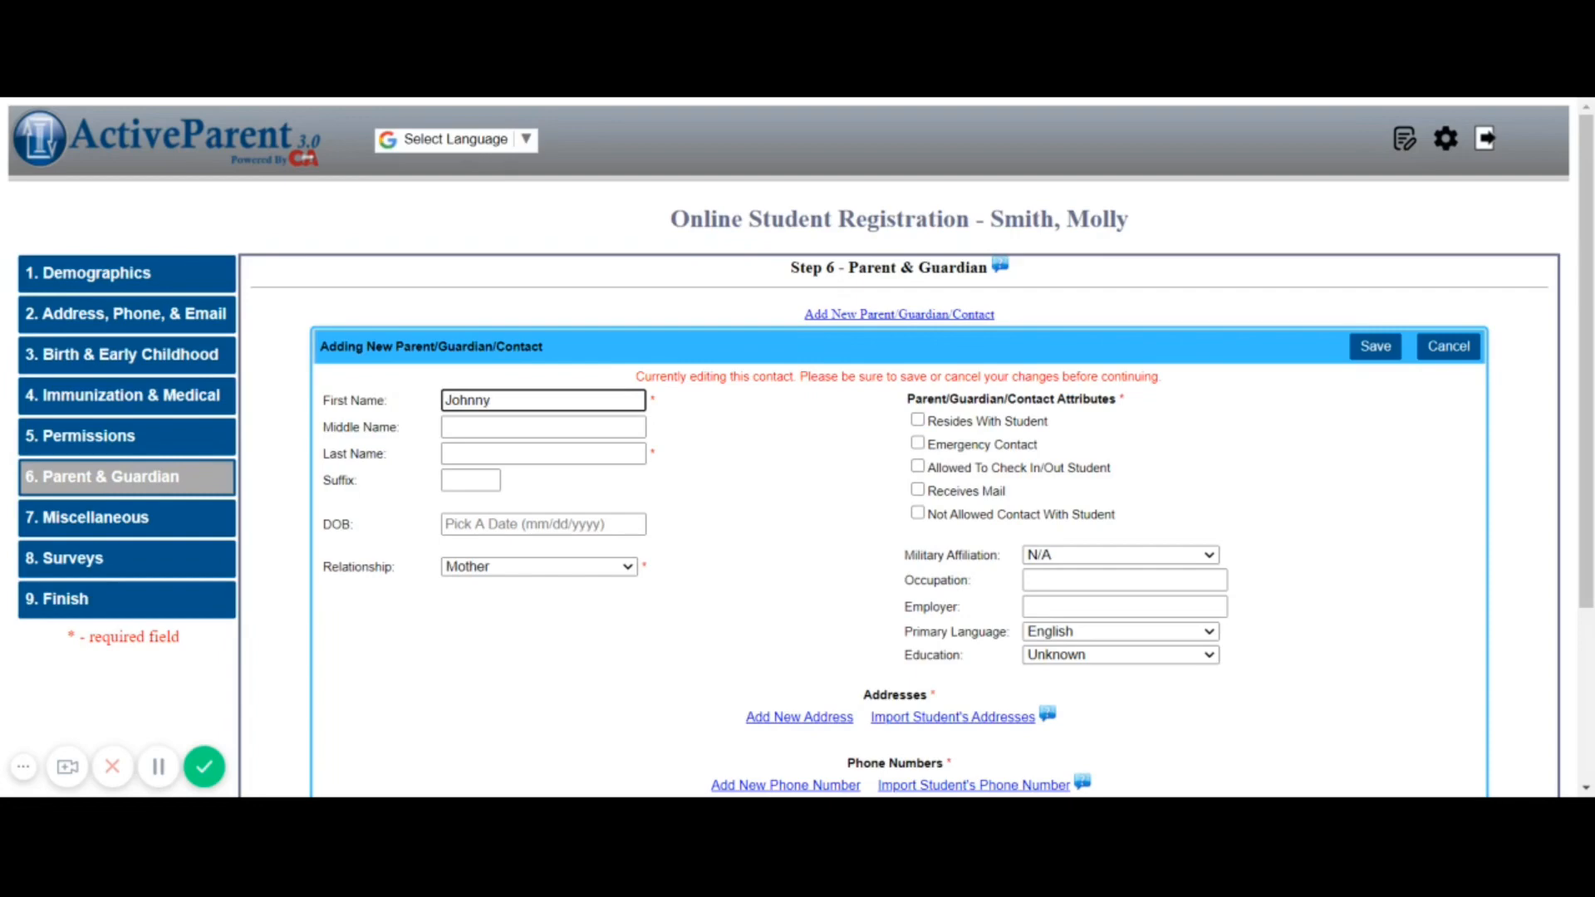
{"action": "key", "text": "Tab"}
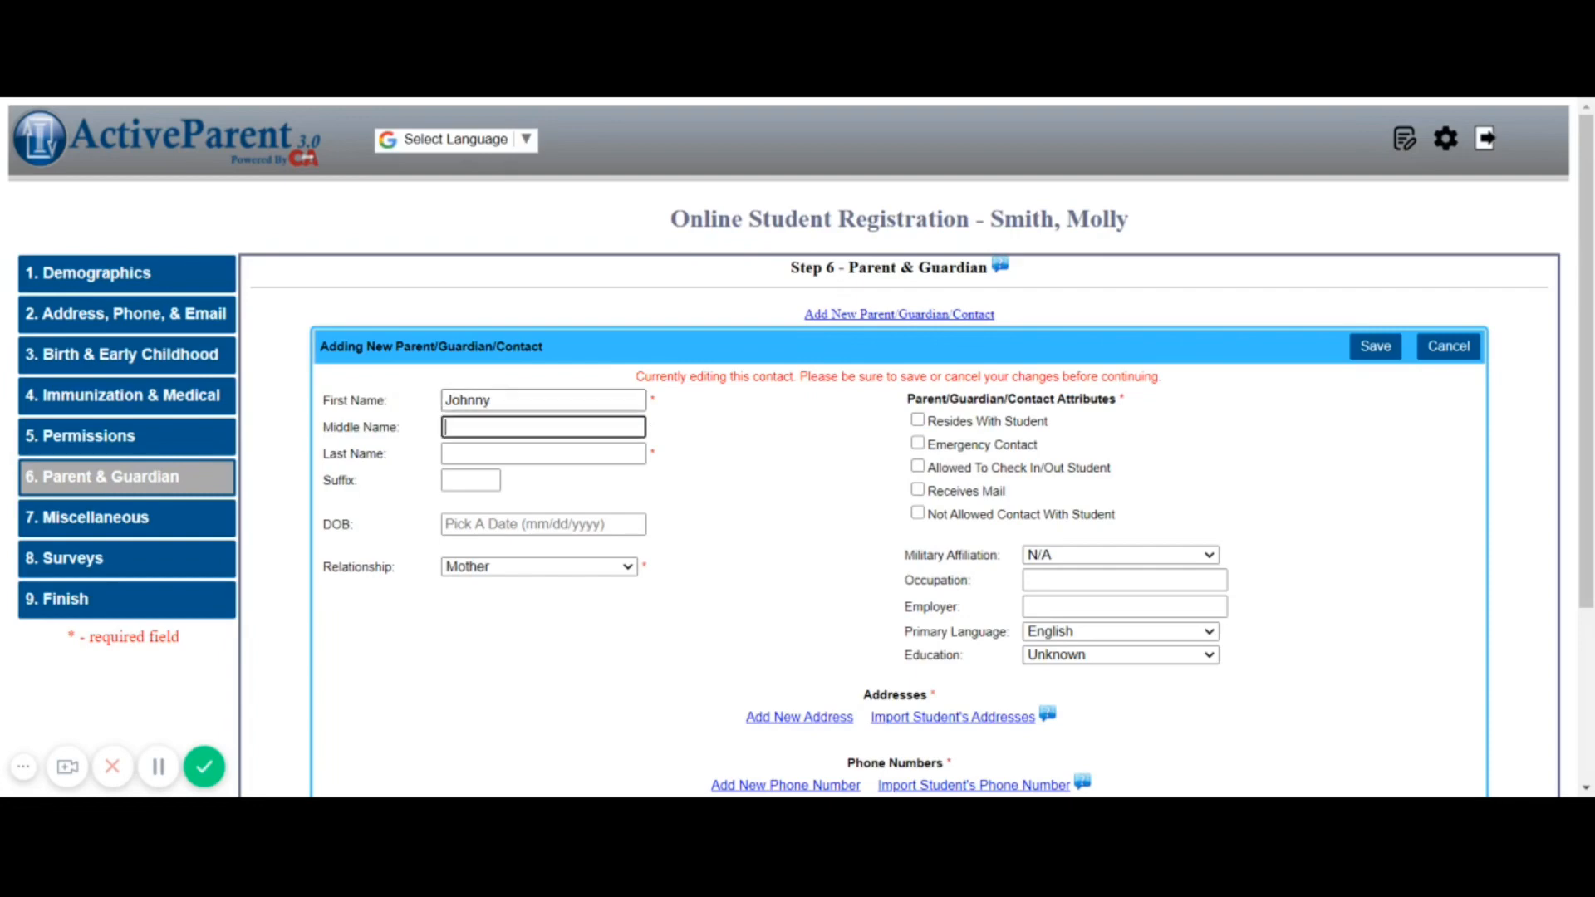
{"action": "key", "text": "Tab"}
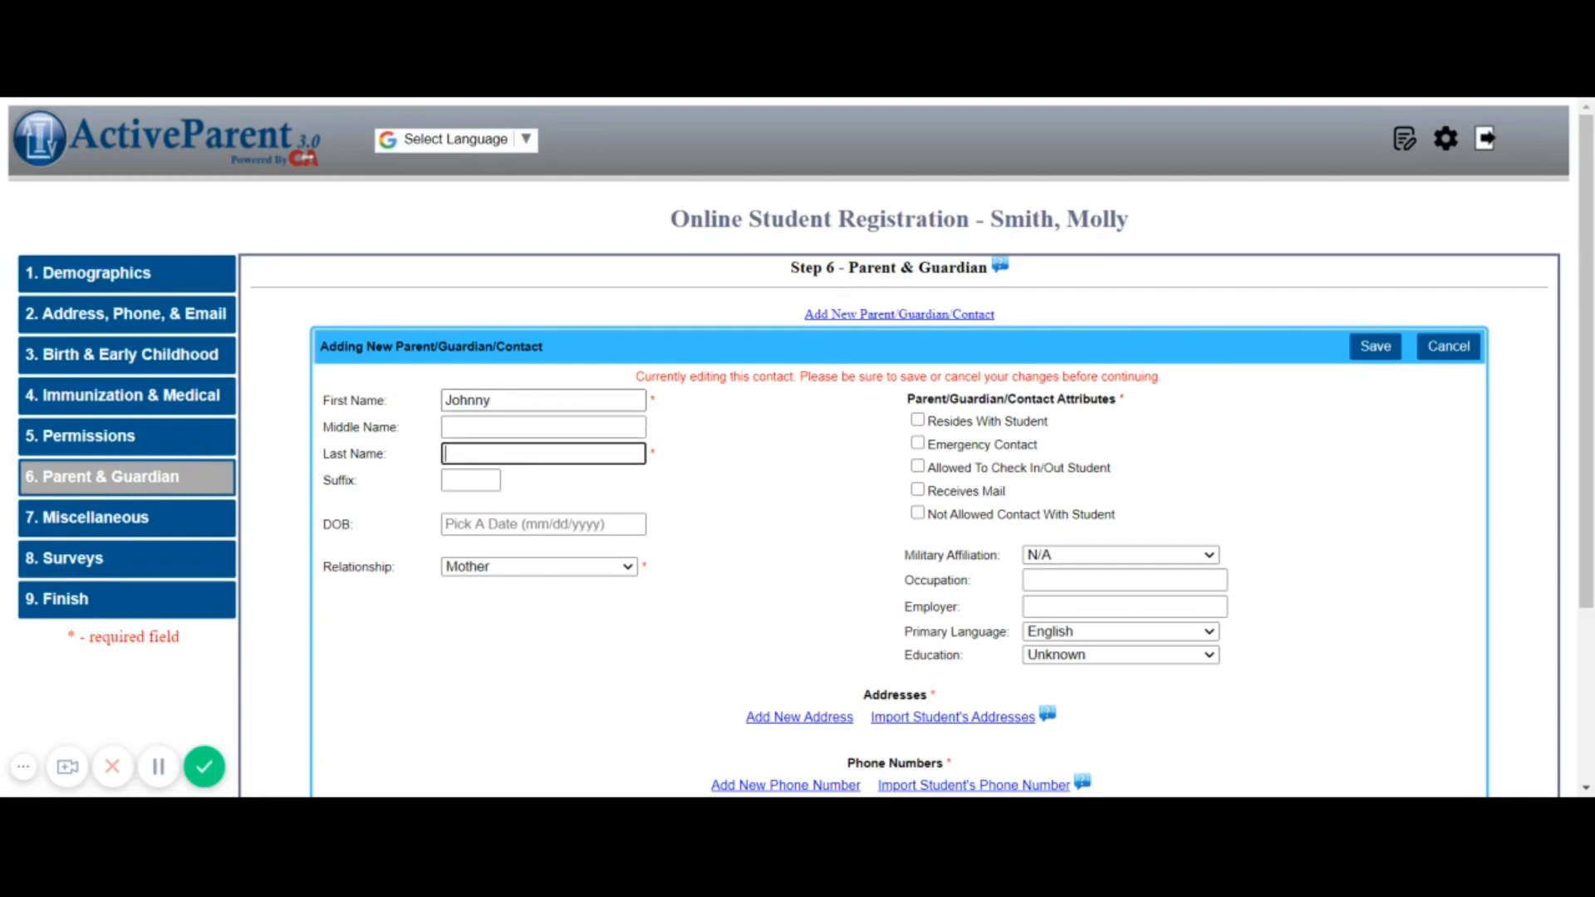
{"action": "type", "text": "S"}
{"action": "key", "text": "BackSpace"}
{"action": "type", "text": "Smith"}
{"action": "key", "text": "Tab"}
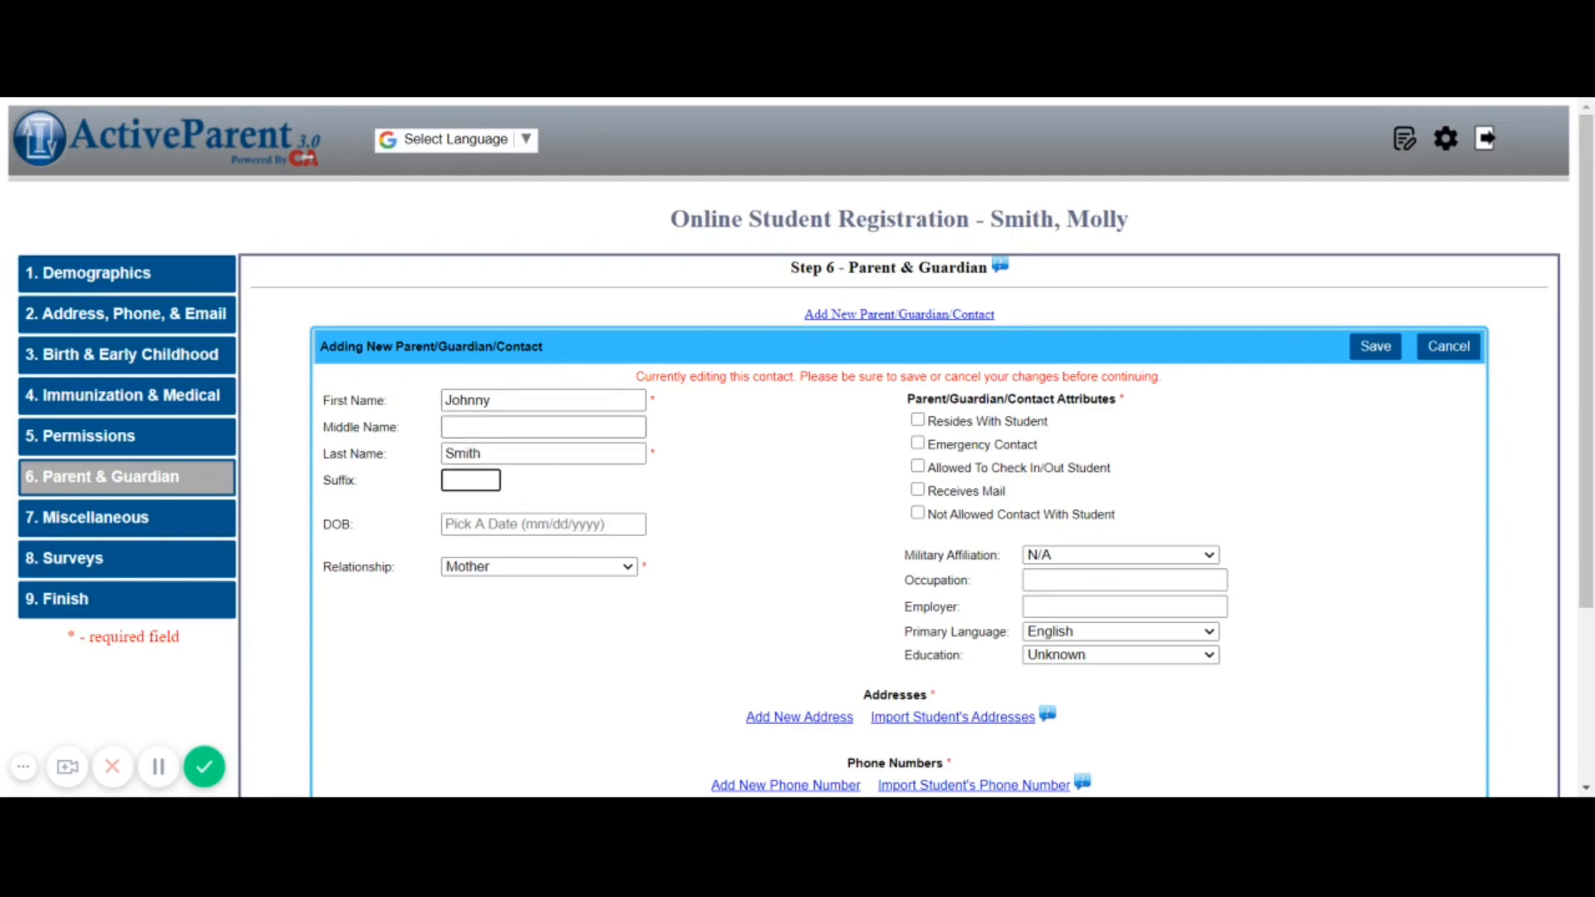
{"action": "key", "text": "Tab"}
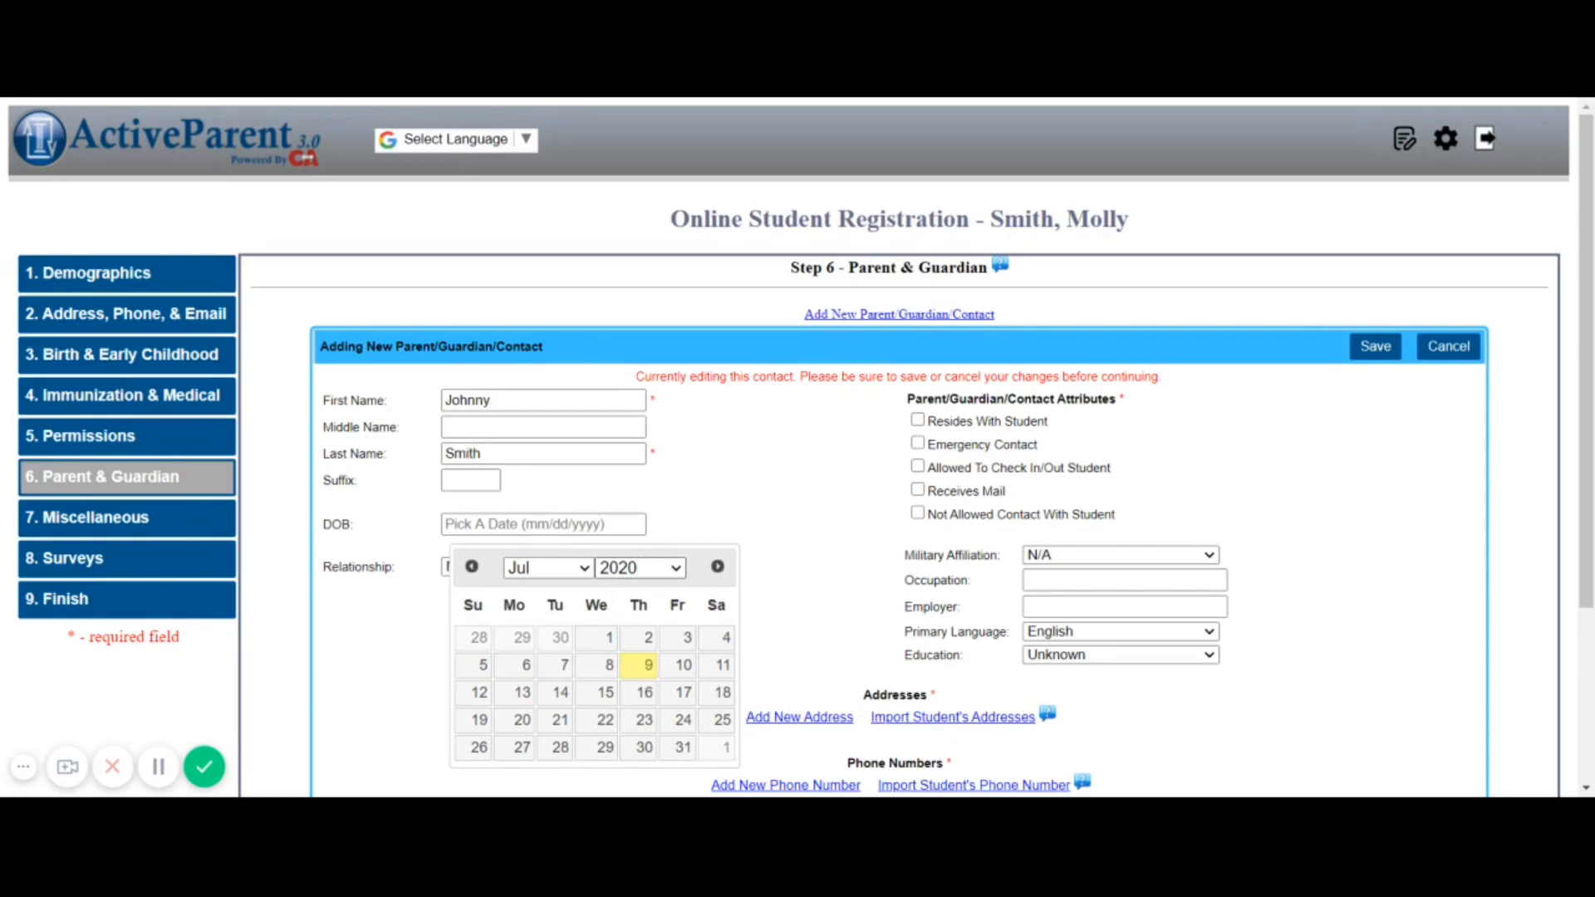
{"action": "left_click", "coordinate": [608, 514]}
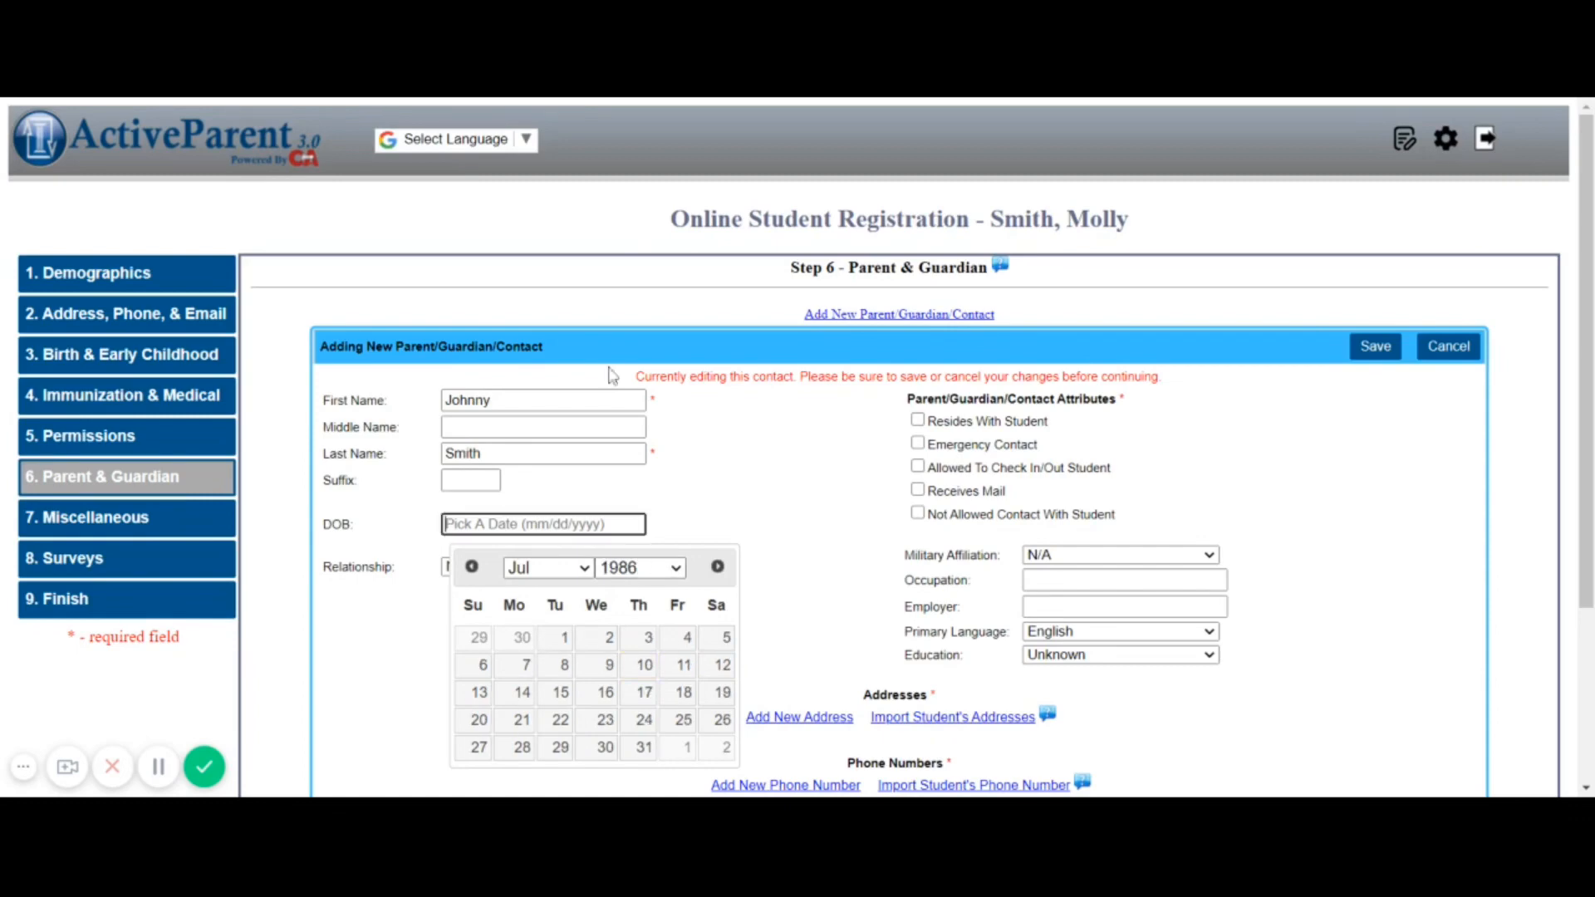
{"action": "left_click", "coordinate": [636, 720]}
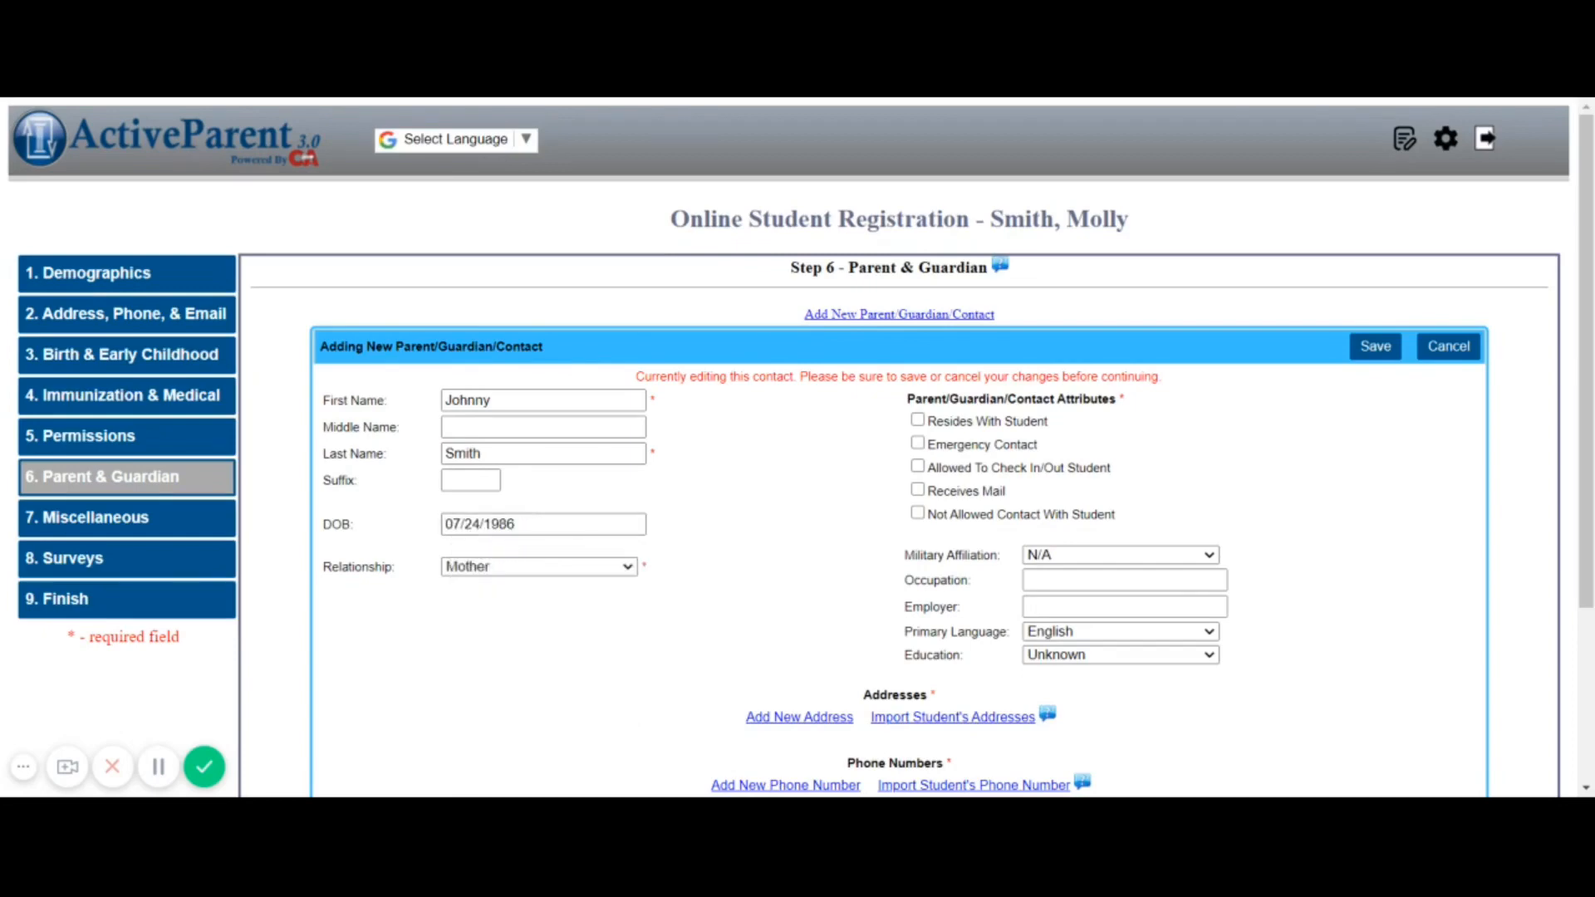
{"action": "left_click", "coordinate": [522, 554]}
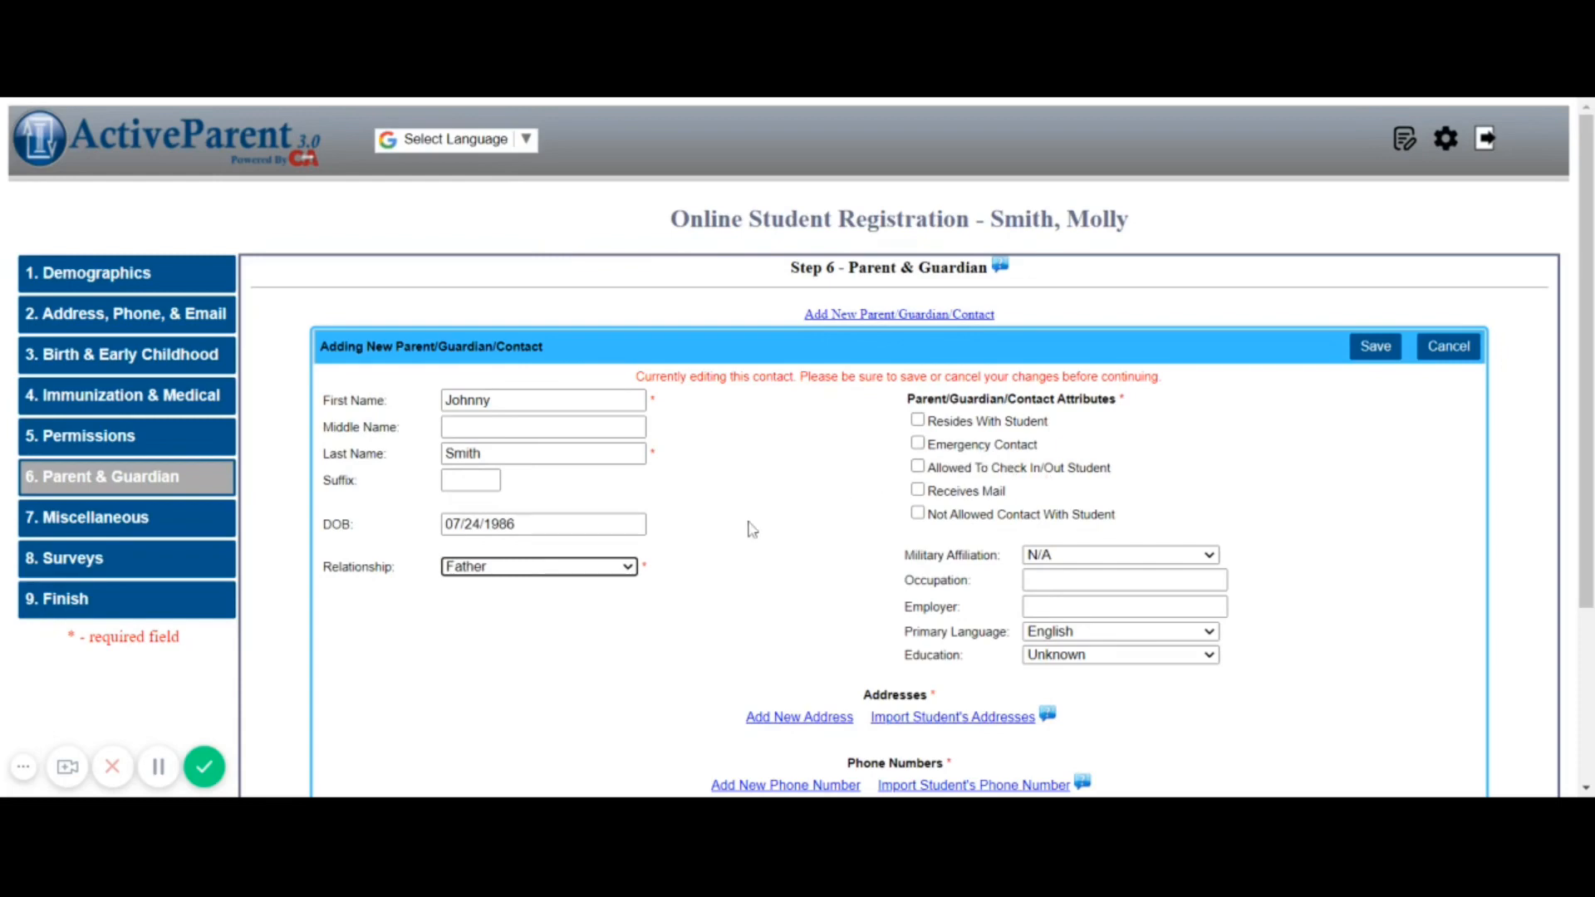
{"action": "left_click", "coordinate": [918, 420]}
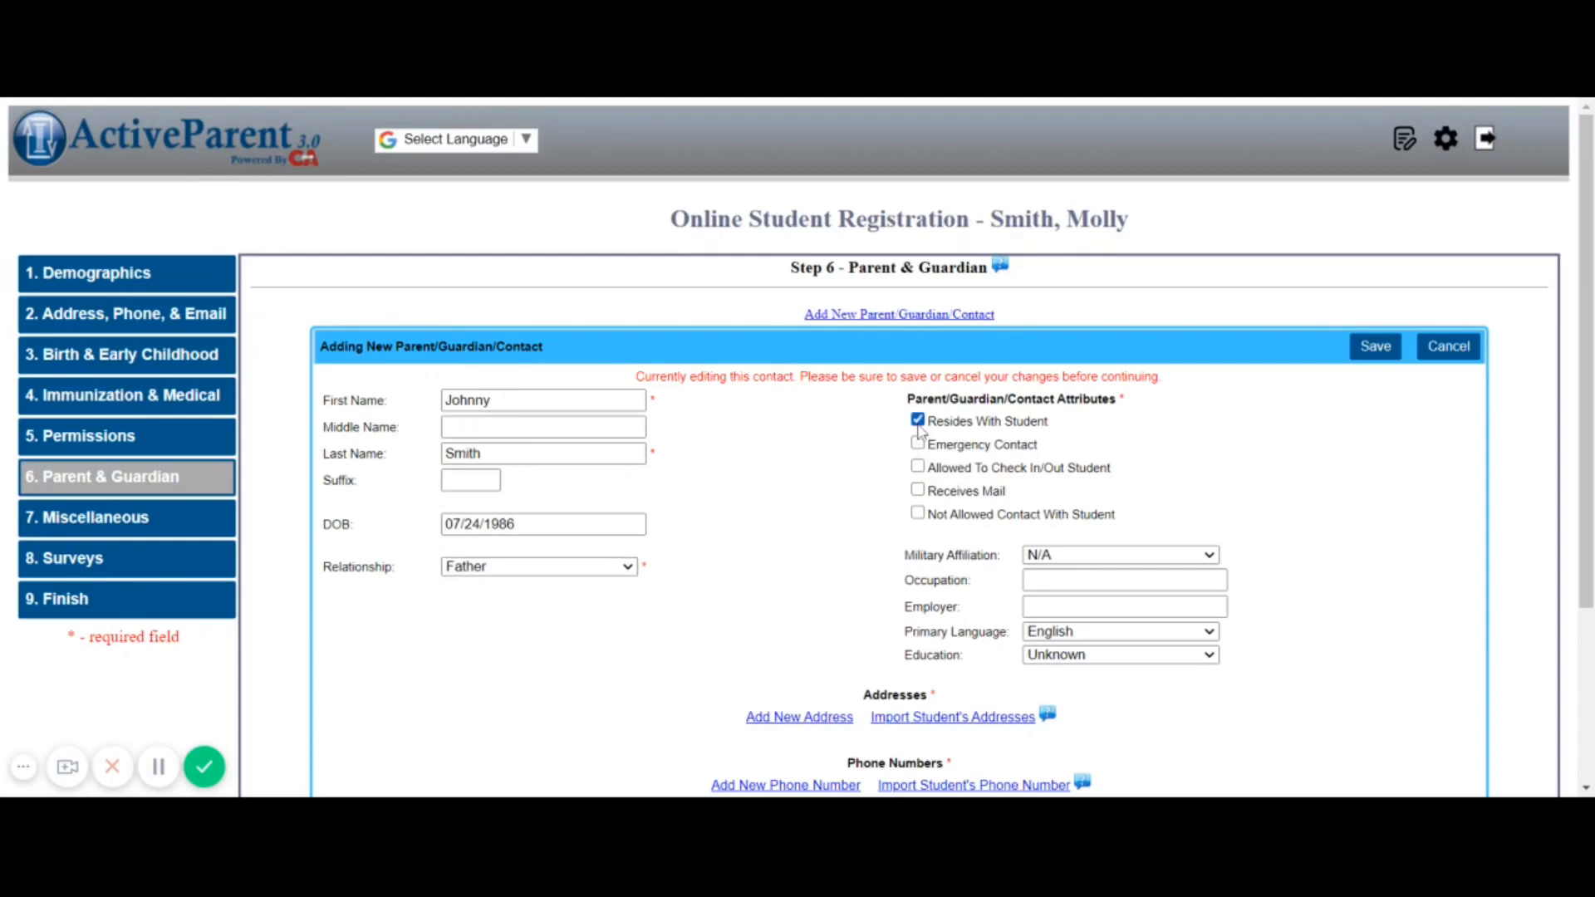
{"action": "left_click", "coordinate": [918, 466]}
{"action": "left_click", "coordinate": [918, 443]}
{"action": "left_click", "coordinate": [919, 489]}
{"action": "scroll", "coordinate": [966, 677], "scroll_direction": "down", "scroll_amount": 2}
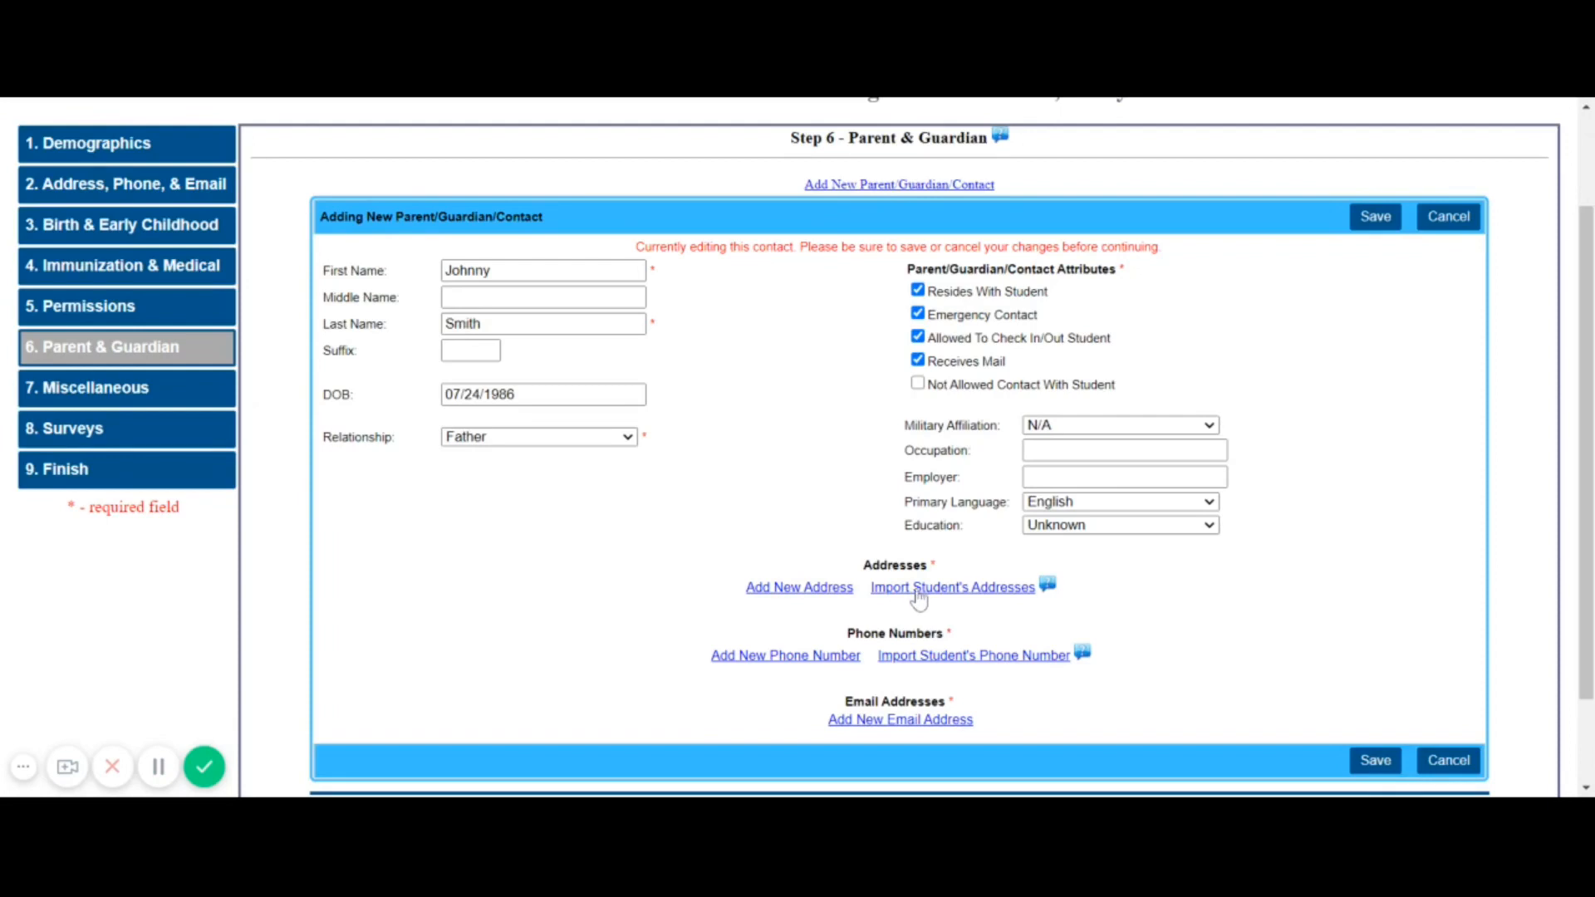
Enter the father's street address, city and zip code in a new address entry
{"action": "left_click", "coordinate": [801, 588]}
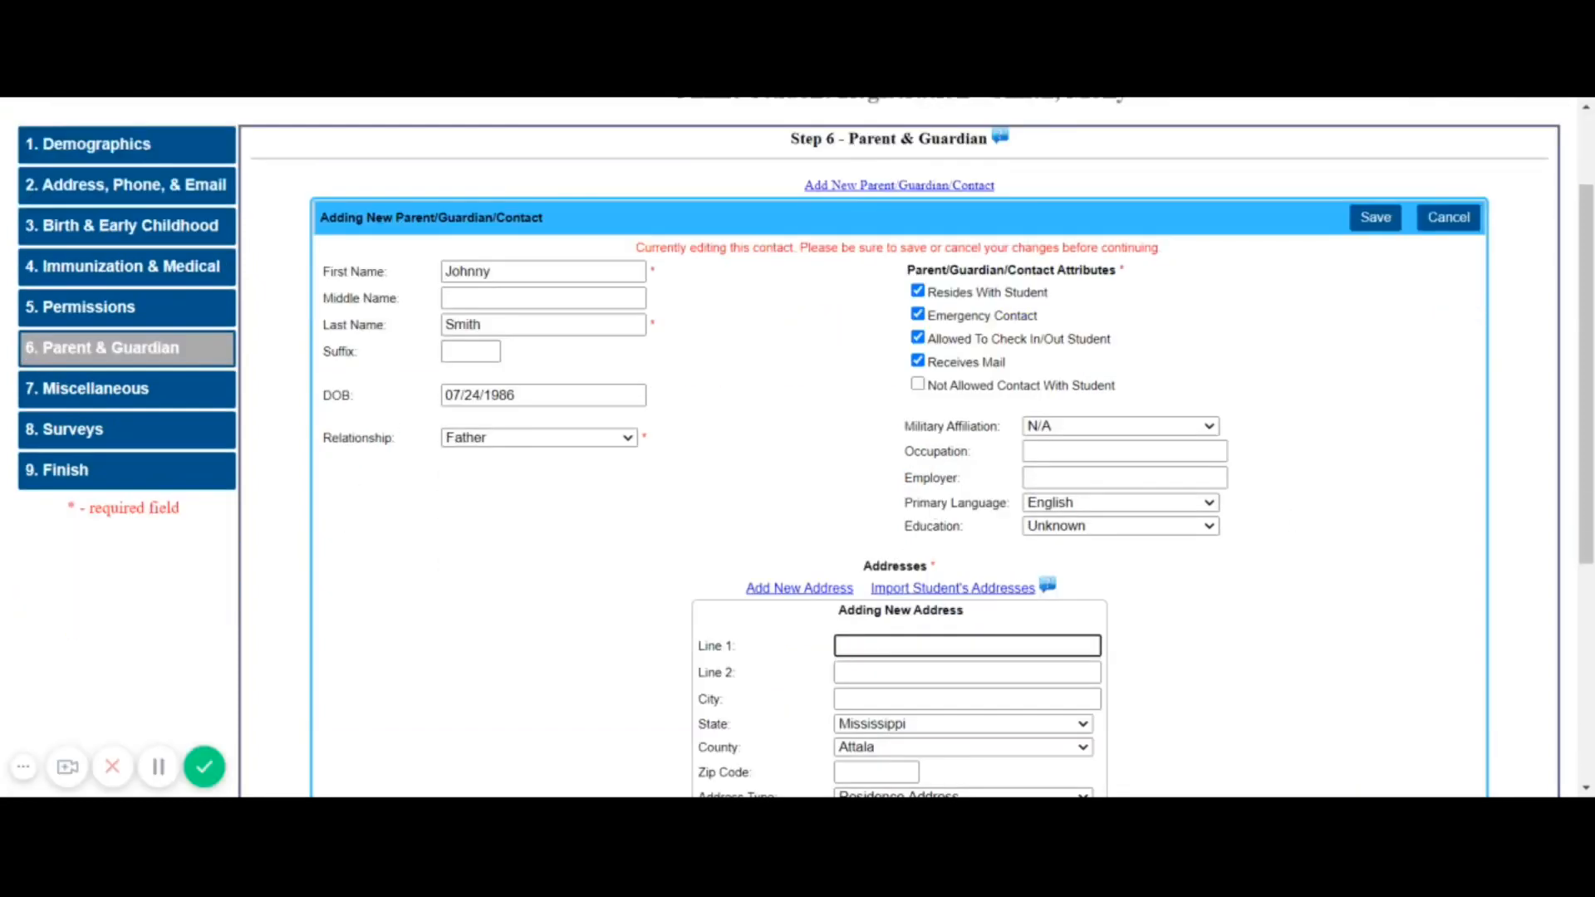
{"action": "type", "text": "123"}
{"action": "type", "text": " Ce"}
{"action": "type", "text": "da"}
{"action": "type", "text": "r St"}
{"action": "key", "text": "BackSpace"}
{"action": "type", "text": "Lane"}
{"action": "key", "text": "Tab"}
{"action": "key", "text": "Tab"}
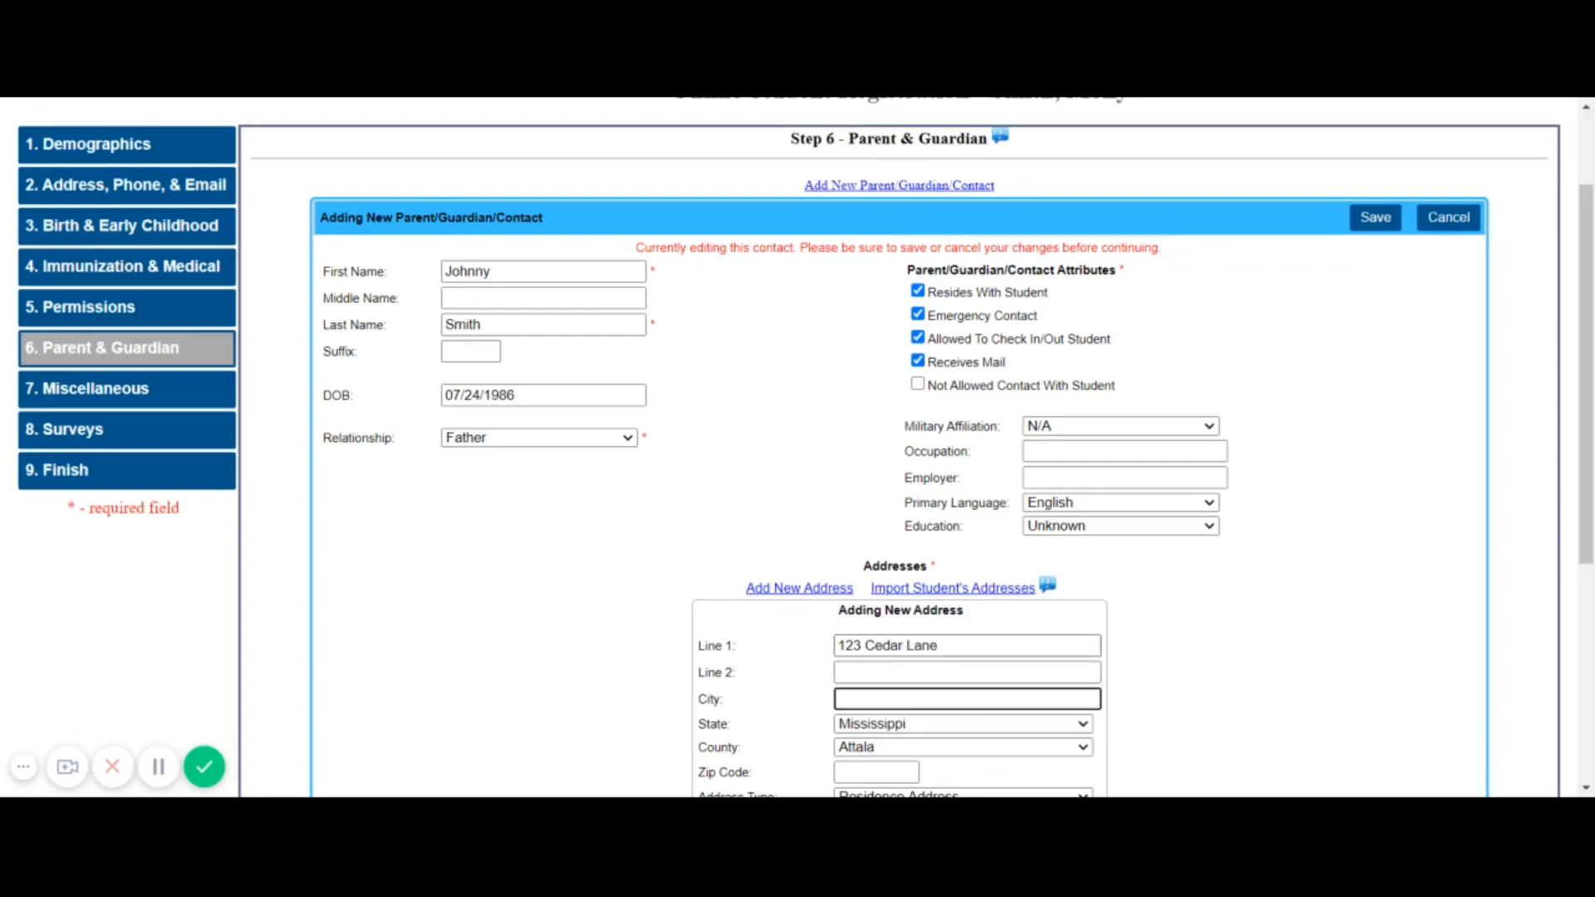
{"action": "type", "text": "Kosc"}
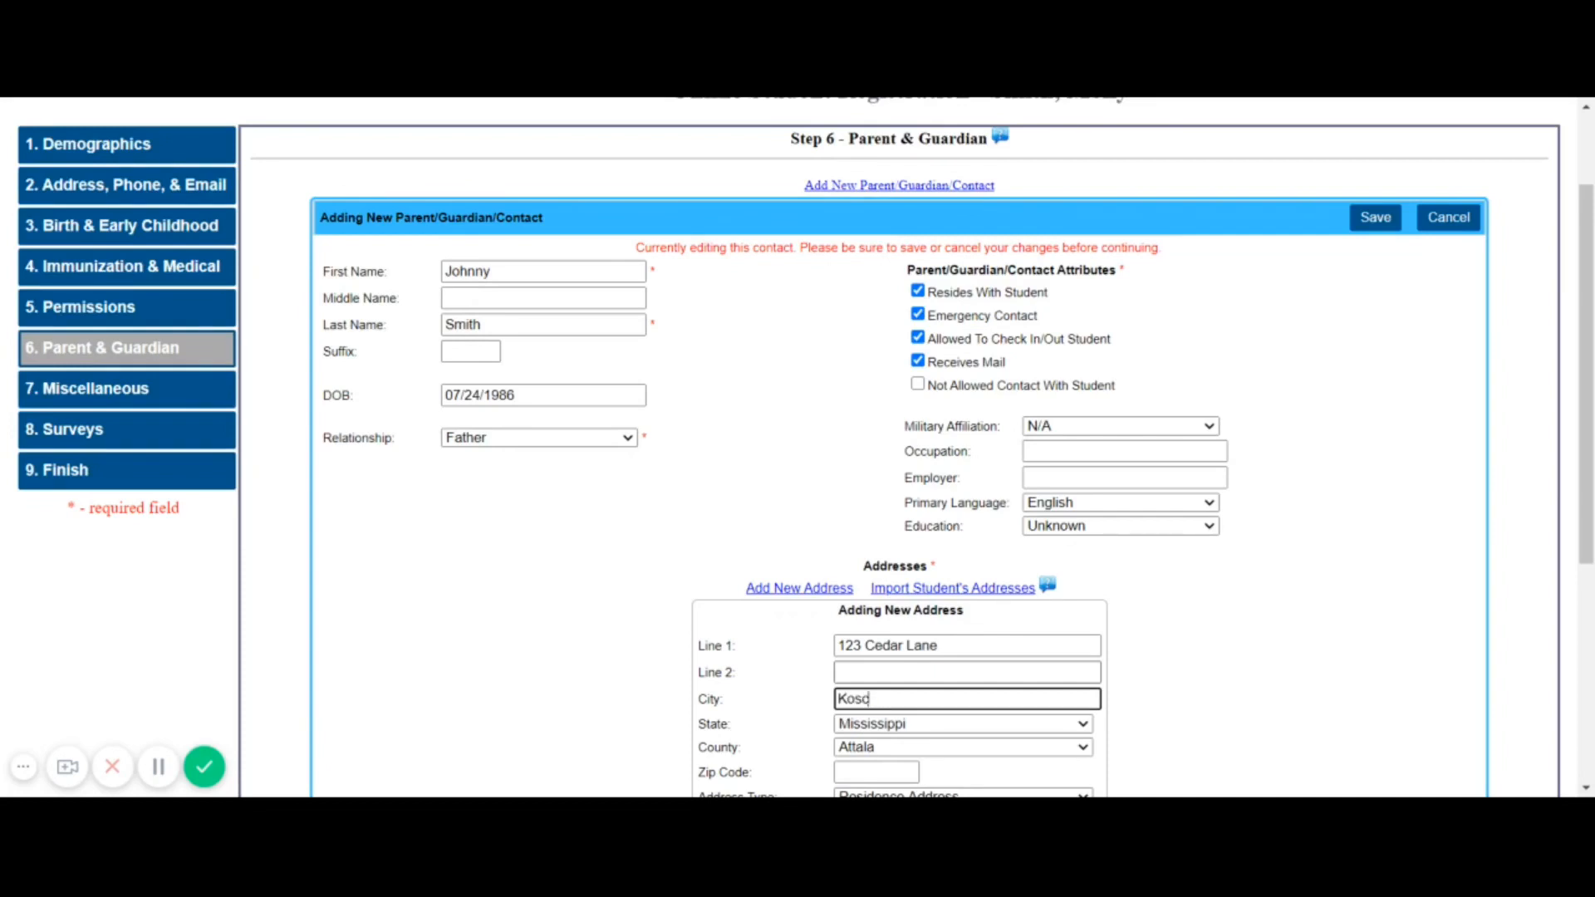
{"action": "type", "text": "isuuk"}
{"action": "key", "text": "Tab"}
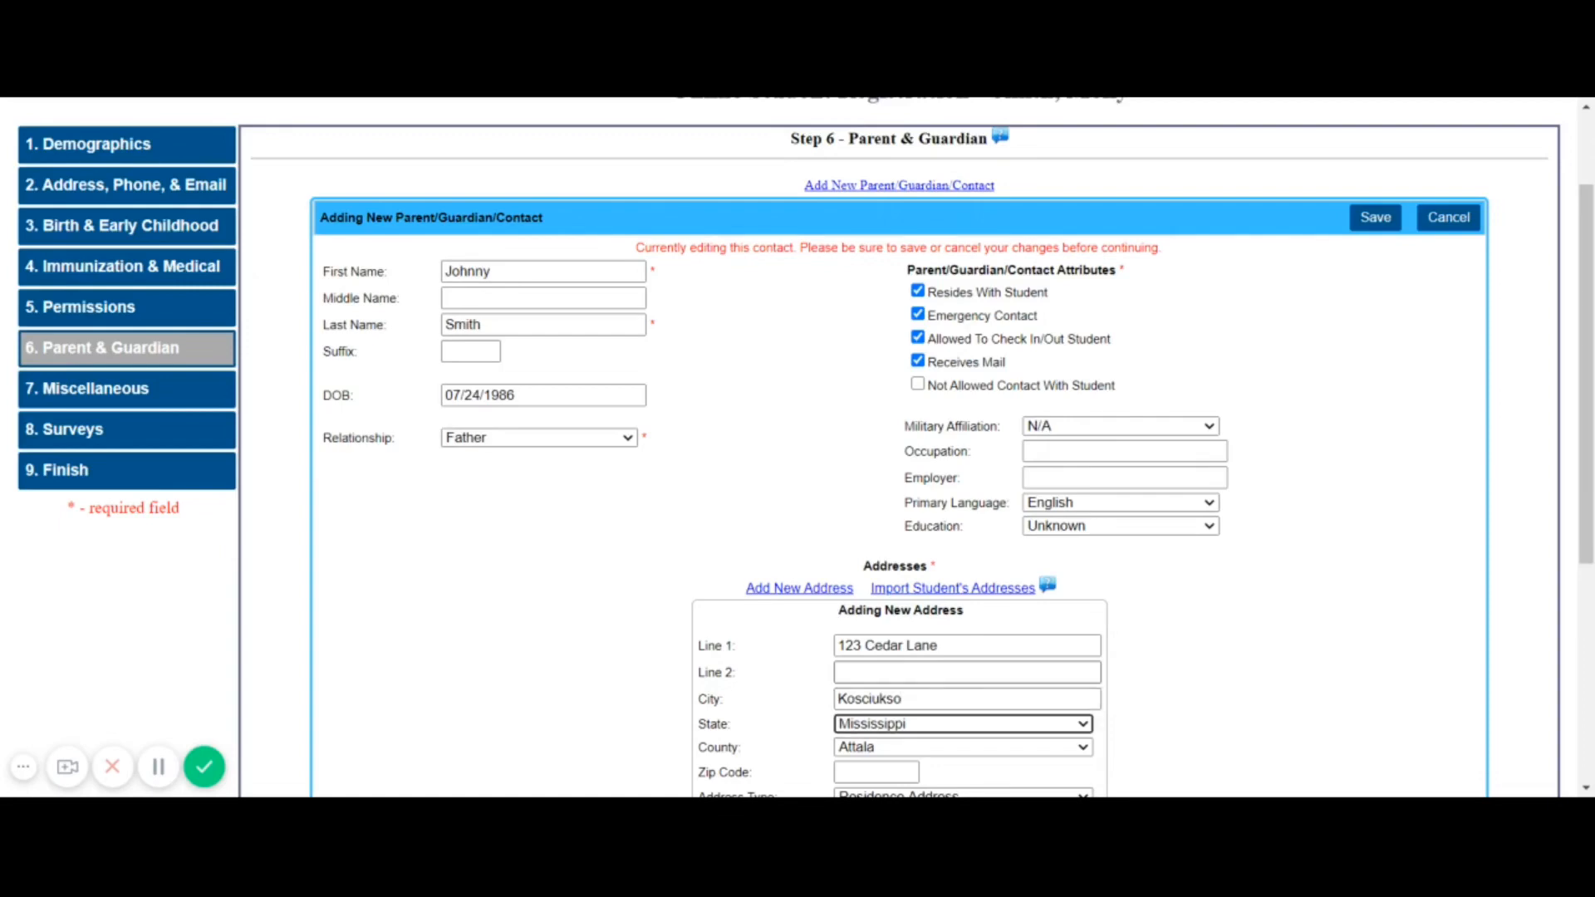
{"action": "key", "text": "Tab"}
{"action": "key", "text": "Tab"}
{"action": "type", "text": "39090"}
Keep the Residence Address type, mark it primary, and add the address
{"action": "scroll", "coordinate": [891, 636], "scroll_direction": "down", "scroll_amount": 2}
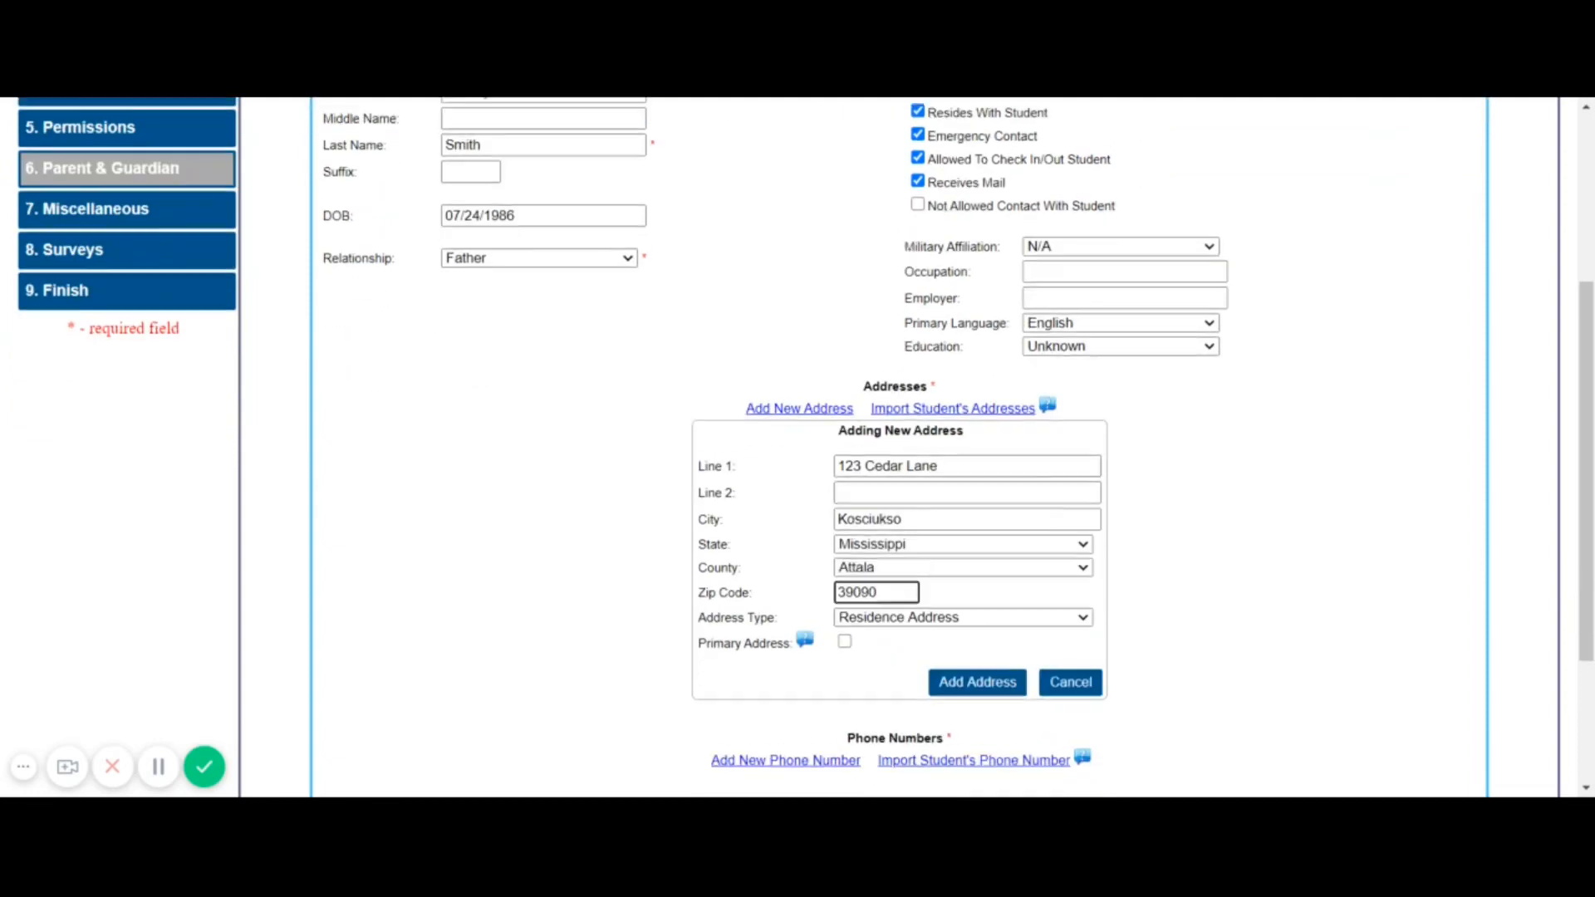
{"action": "key", "text": "Tab"}
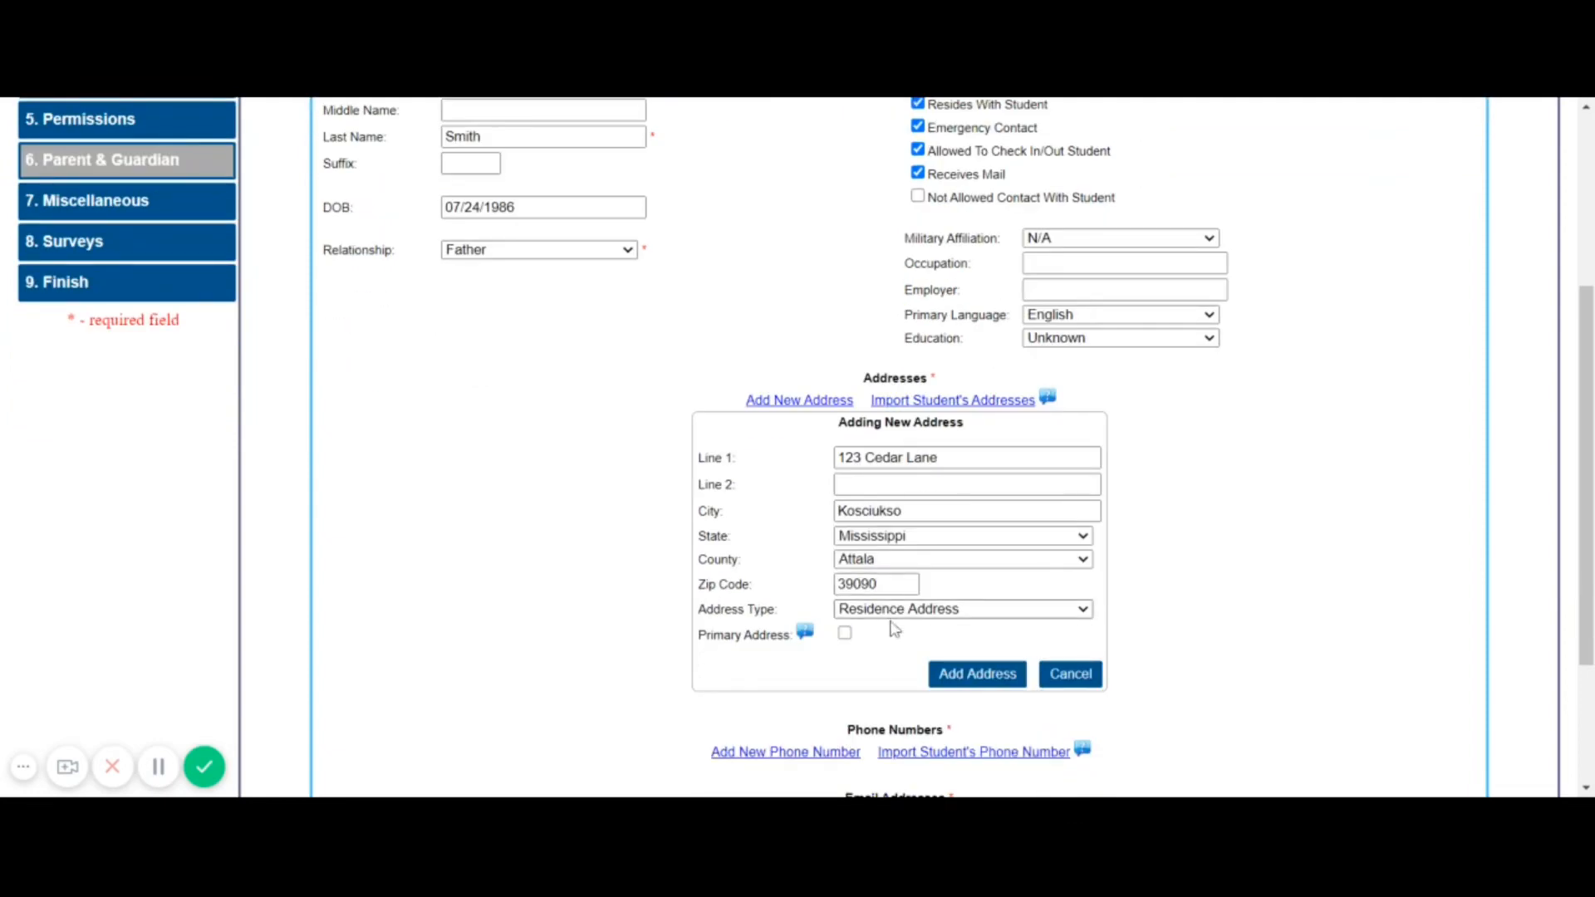
{"action": "left_click", "coordinate": [846, 635]}
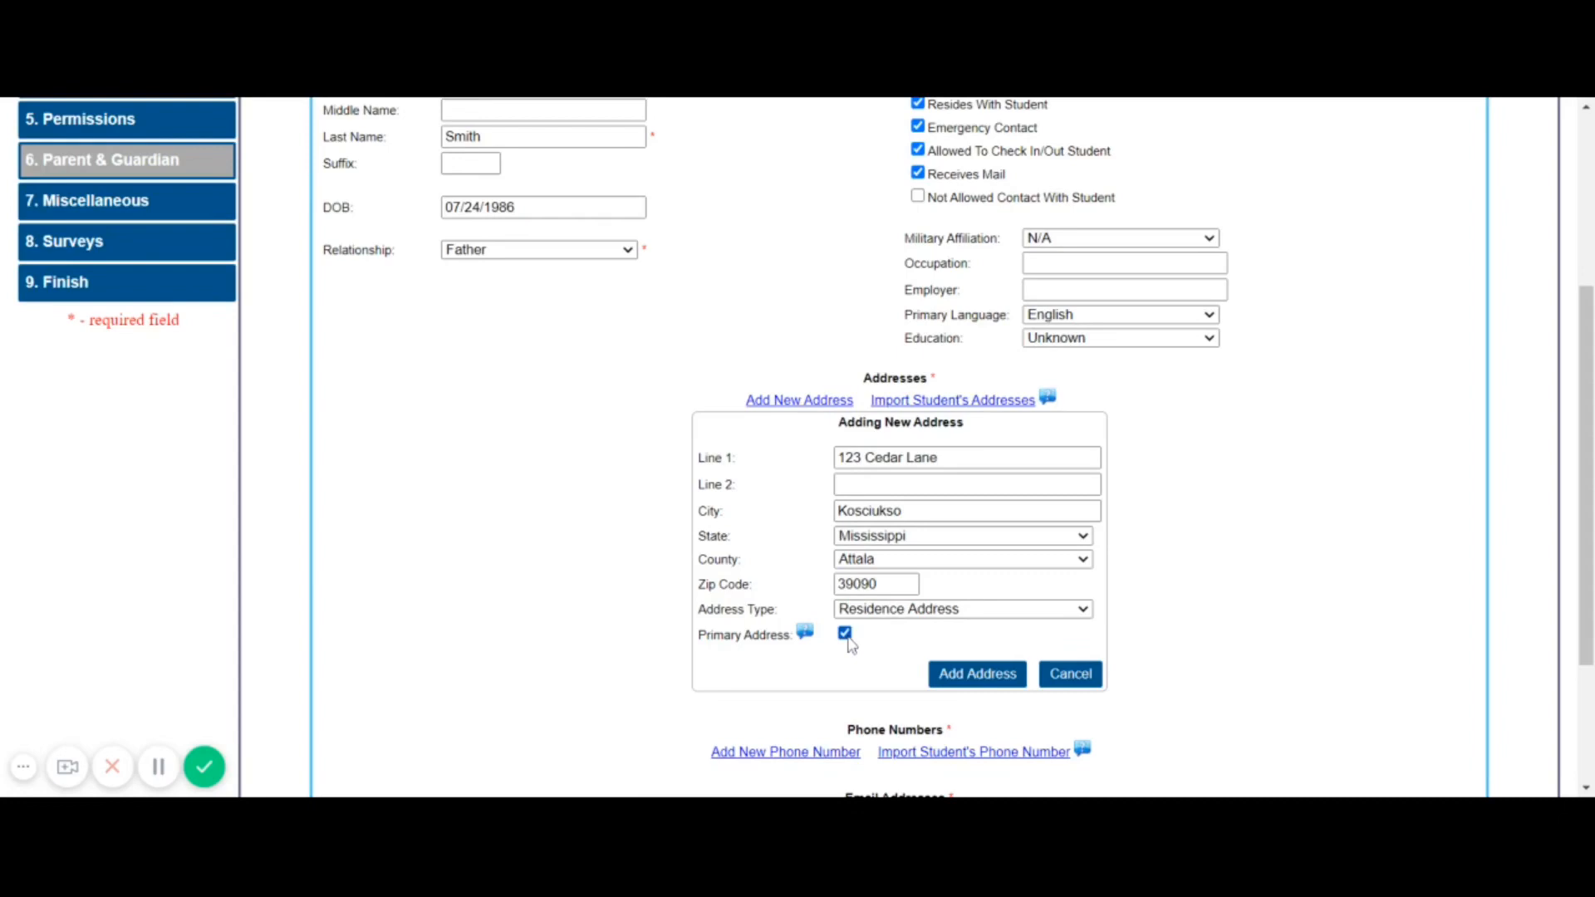
{"action": "left_click", "coordinate": [983, 680]}
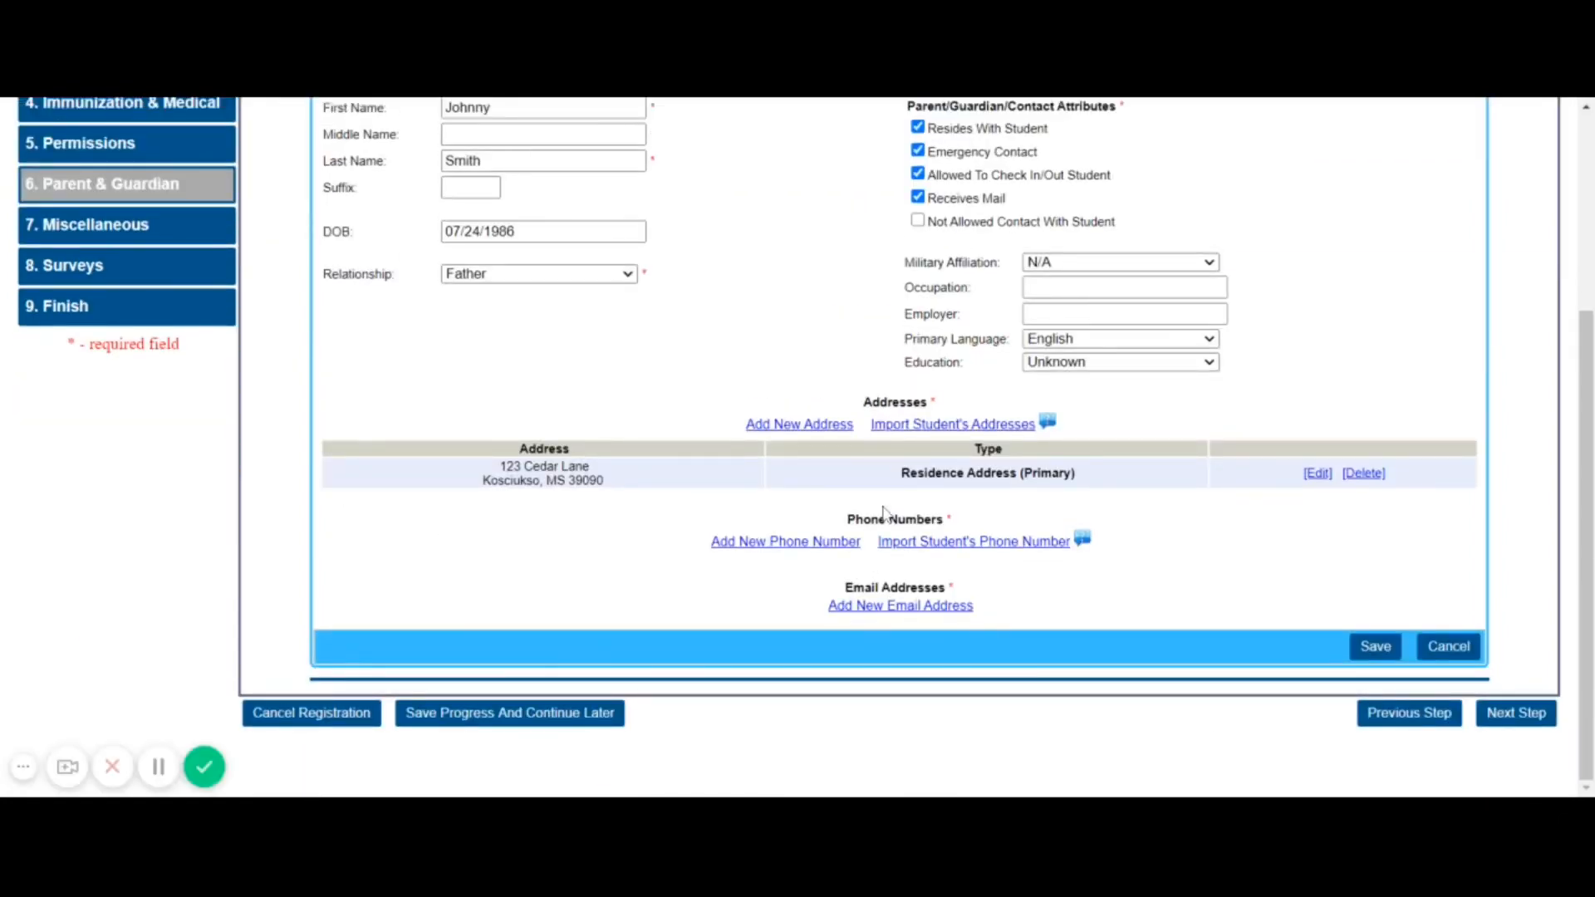
Add the father's cellular phone number as primary, with AIM Call and AIM Text enabled
{"action": "left_click", "coordinate": [838, 550]}
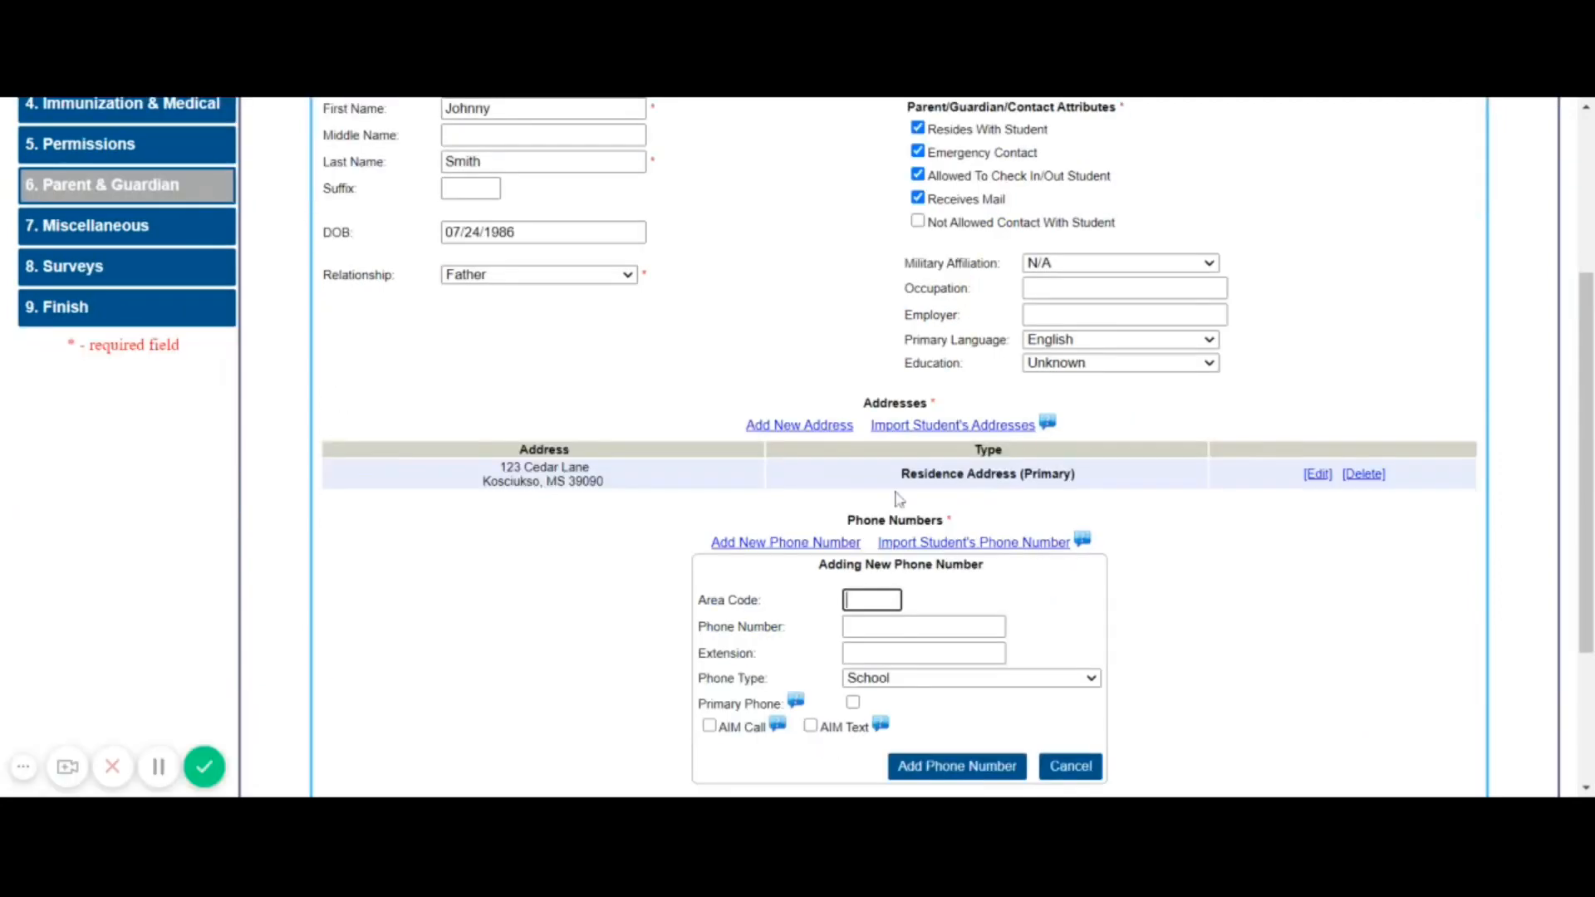
{"action": "scroll", "coordinate": [810, 474], "scroll_direction": "down", "scroll_amount": 2}
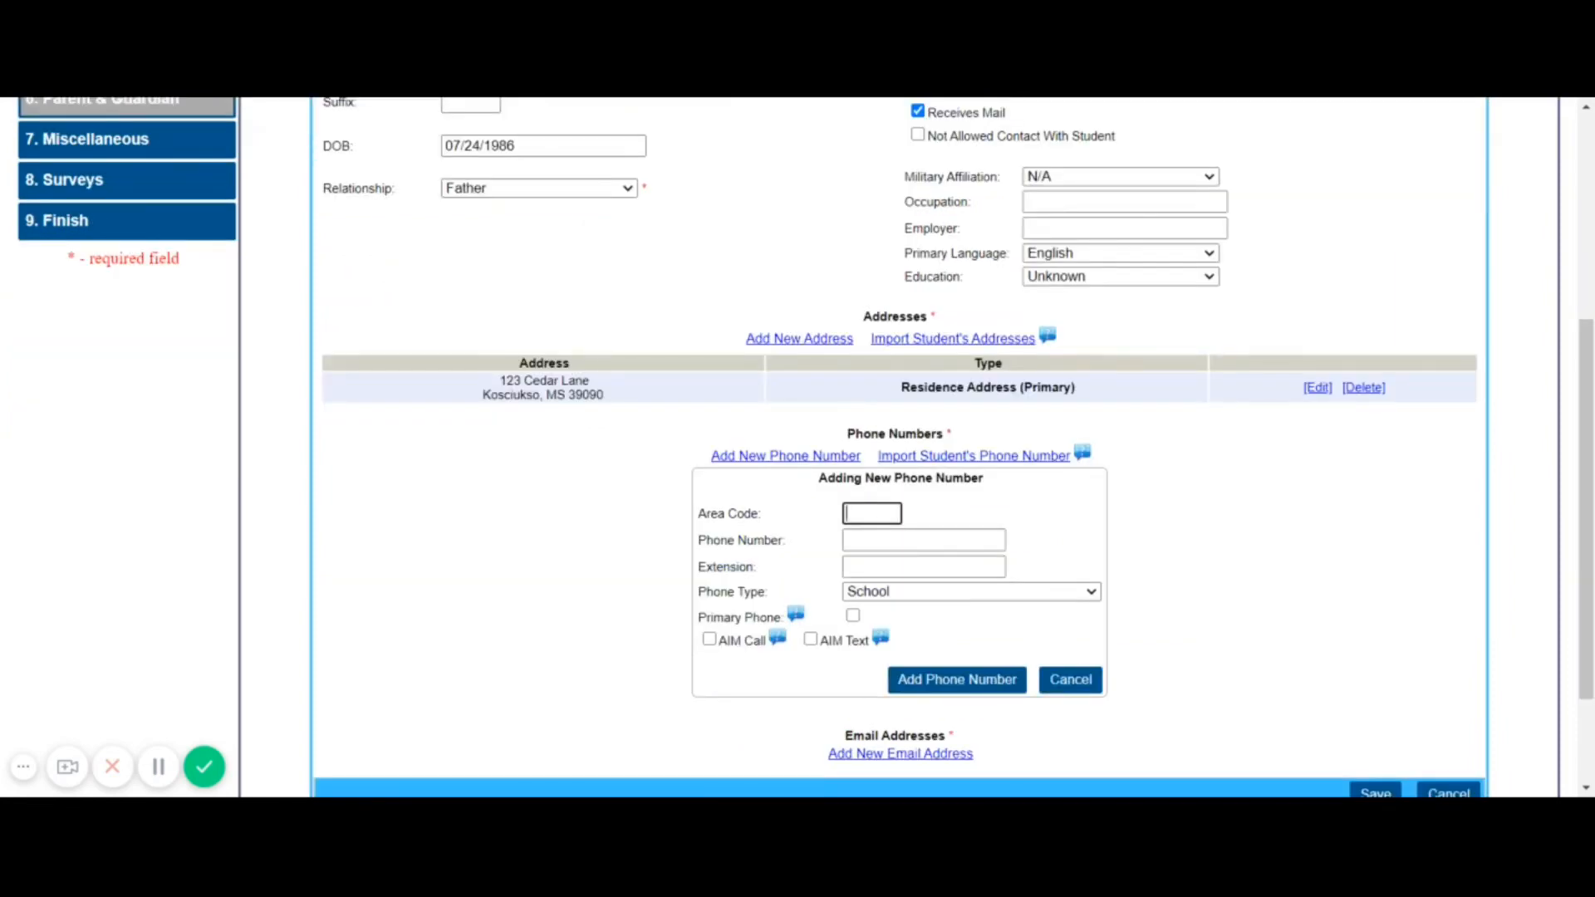
{"action": "type", "text": "662"}
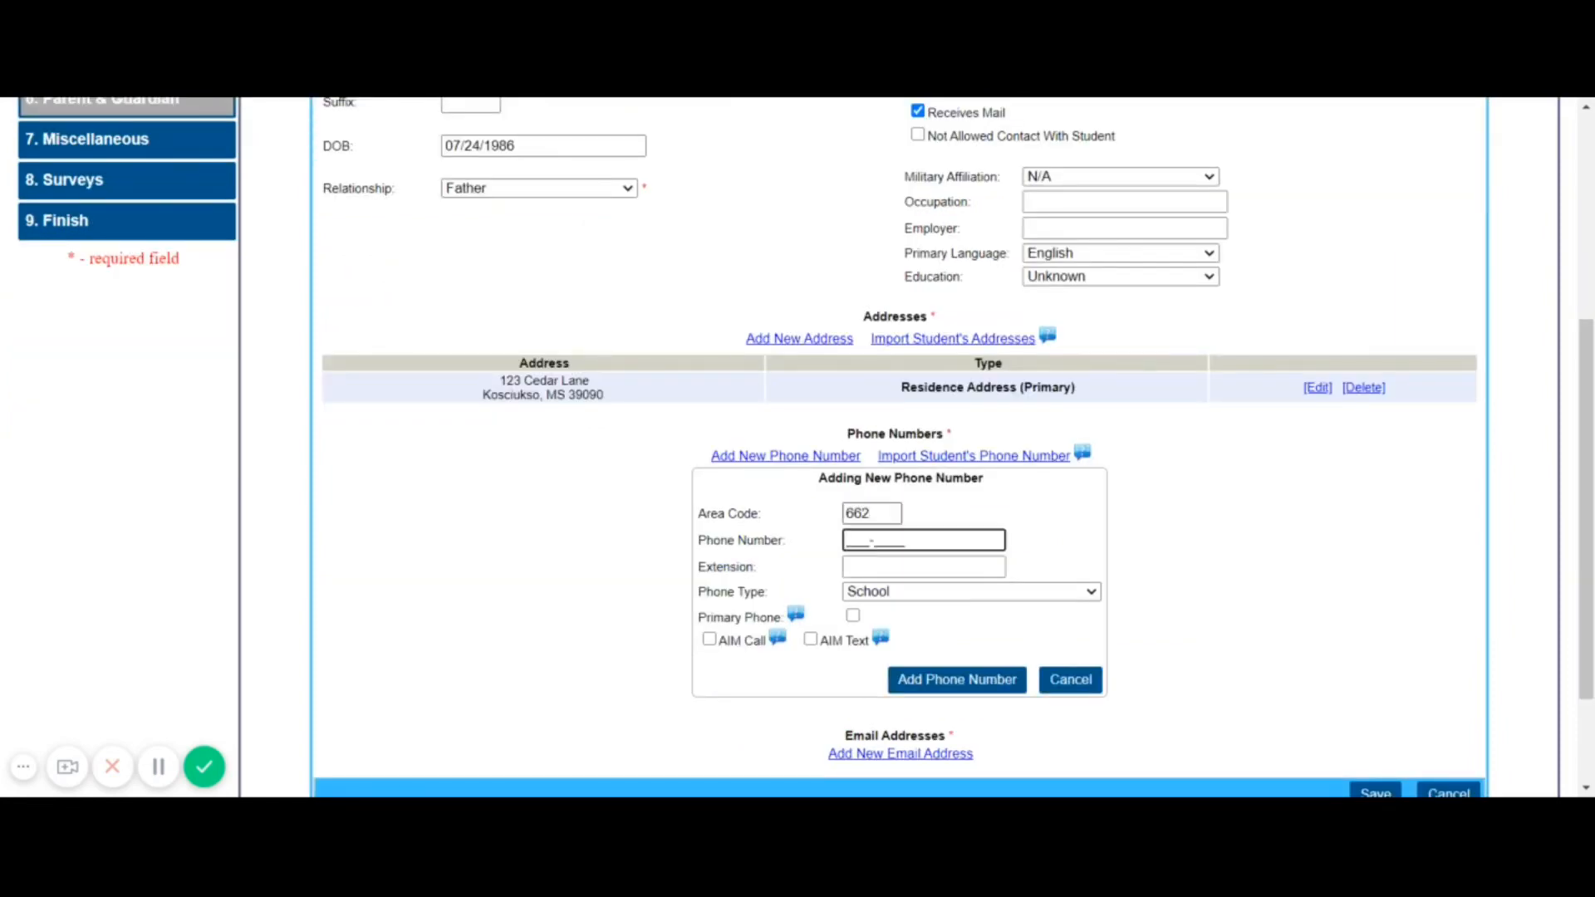
{"action": "type", "text": "5551234"}
{"action": "left_click", "coordinate": [882, 596]}
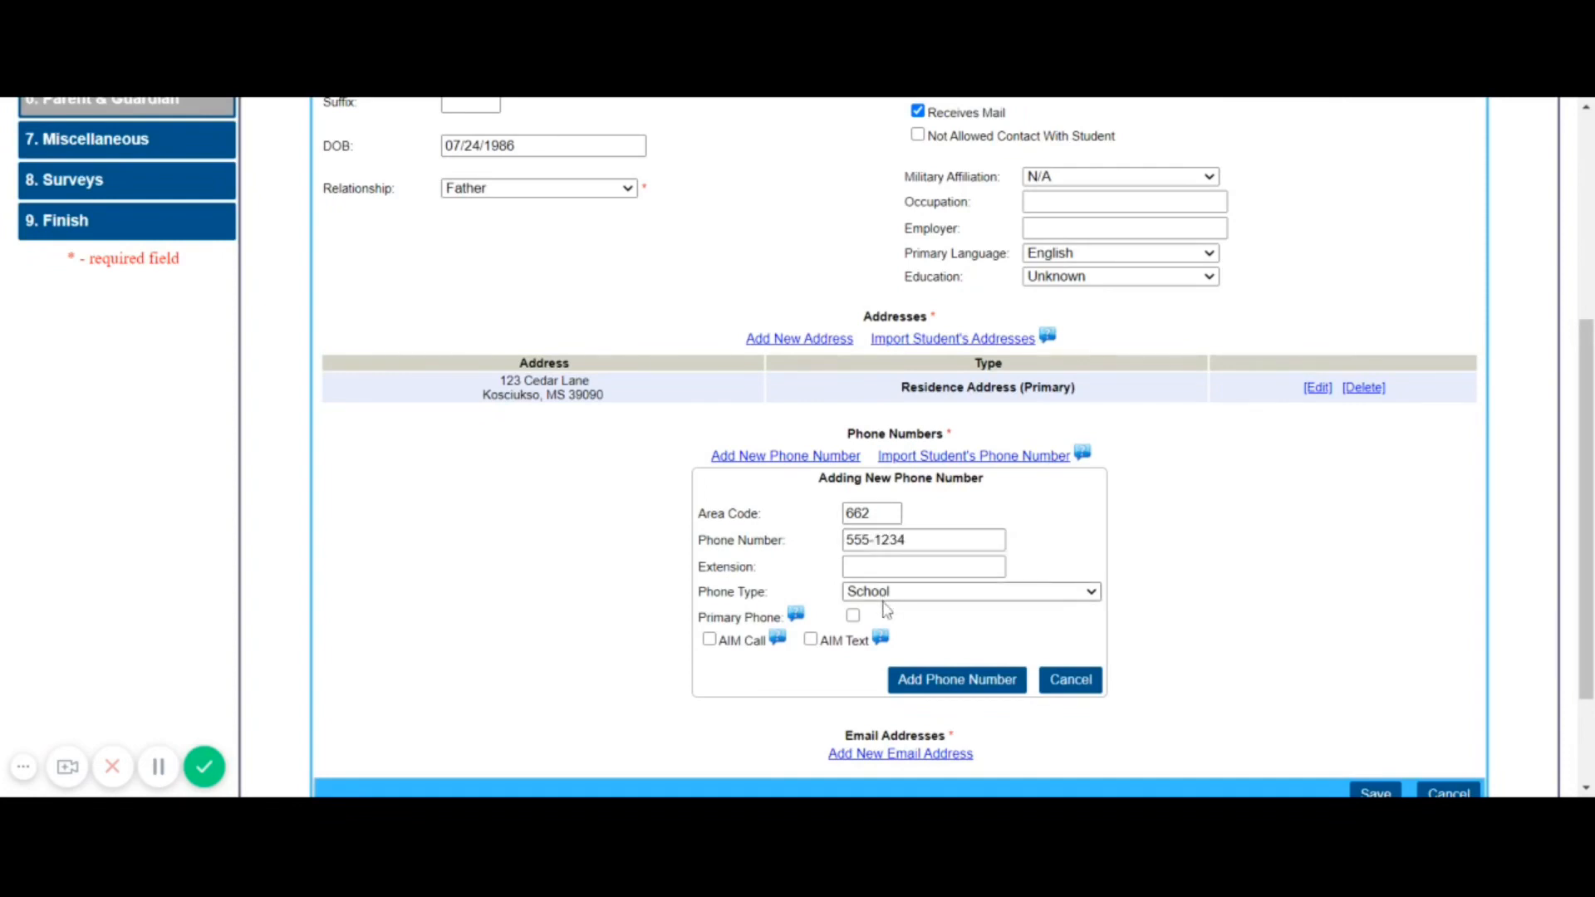
{"action": "left_click", "coordinate": [849, 642]}
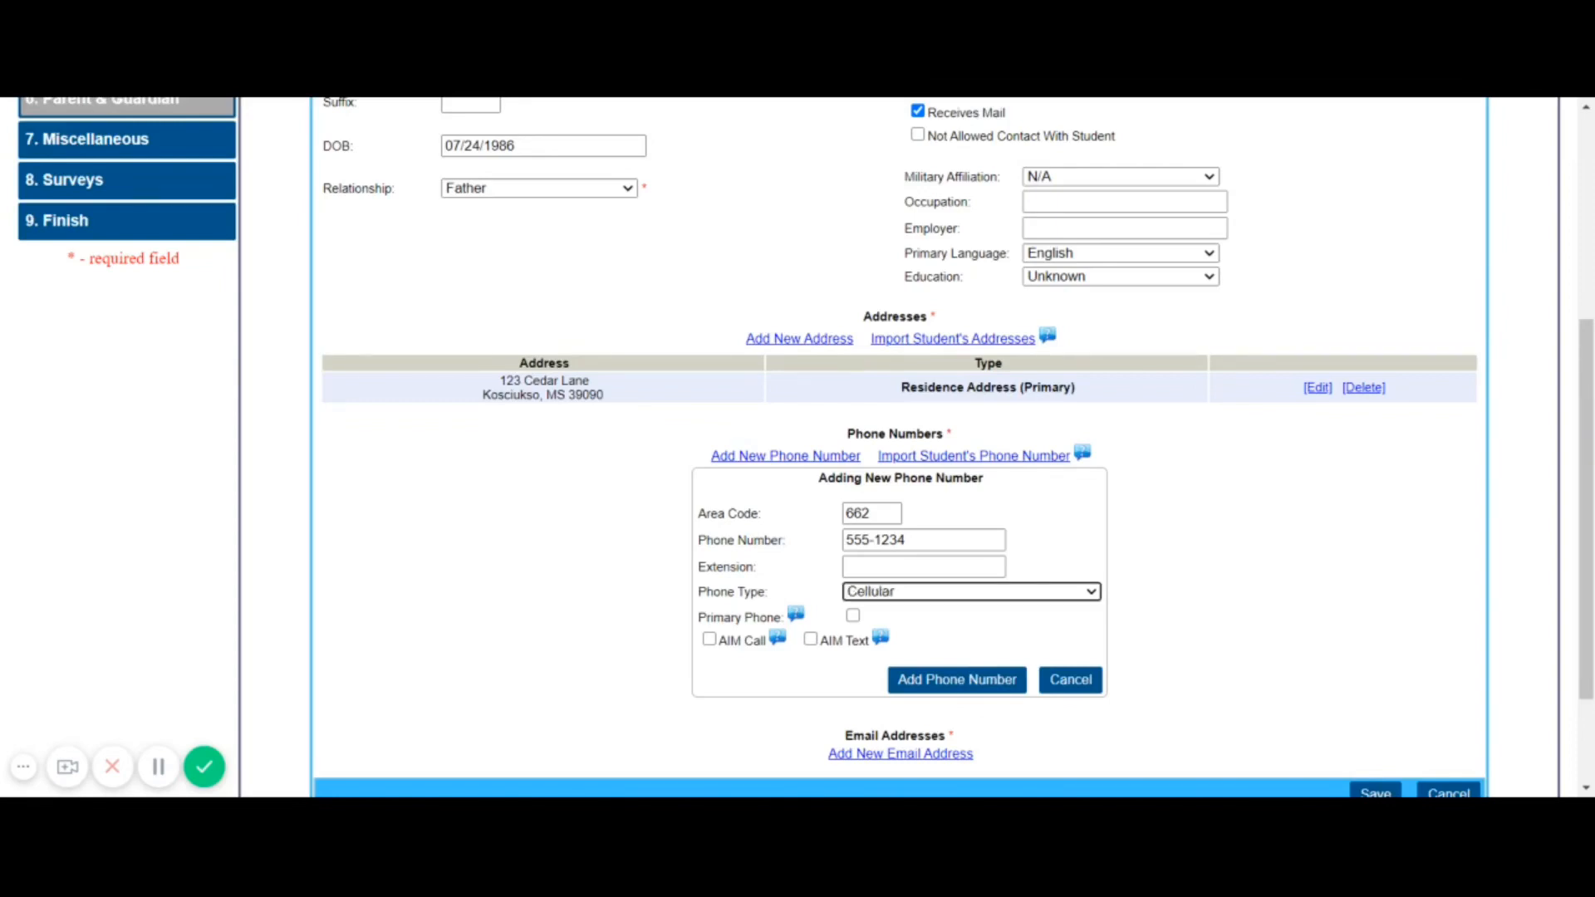
{"action": "left_click", "coordinate": [853, 616]}
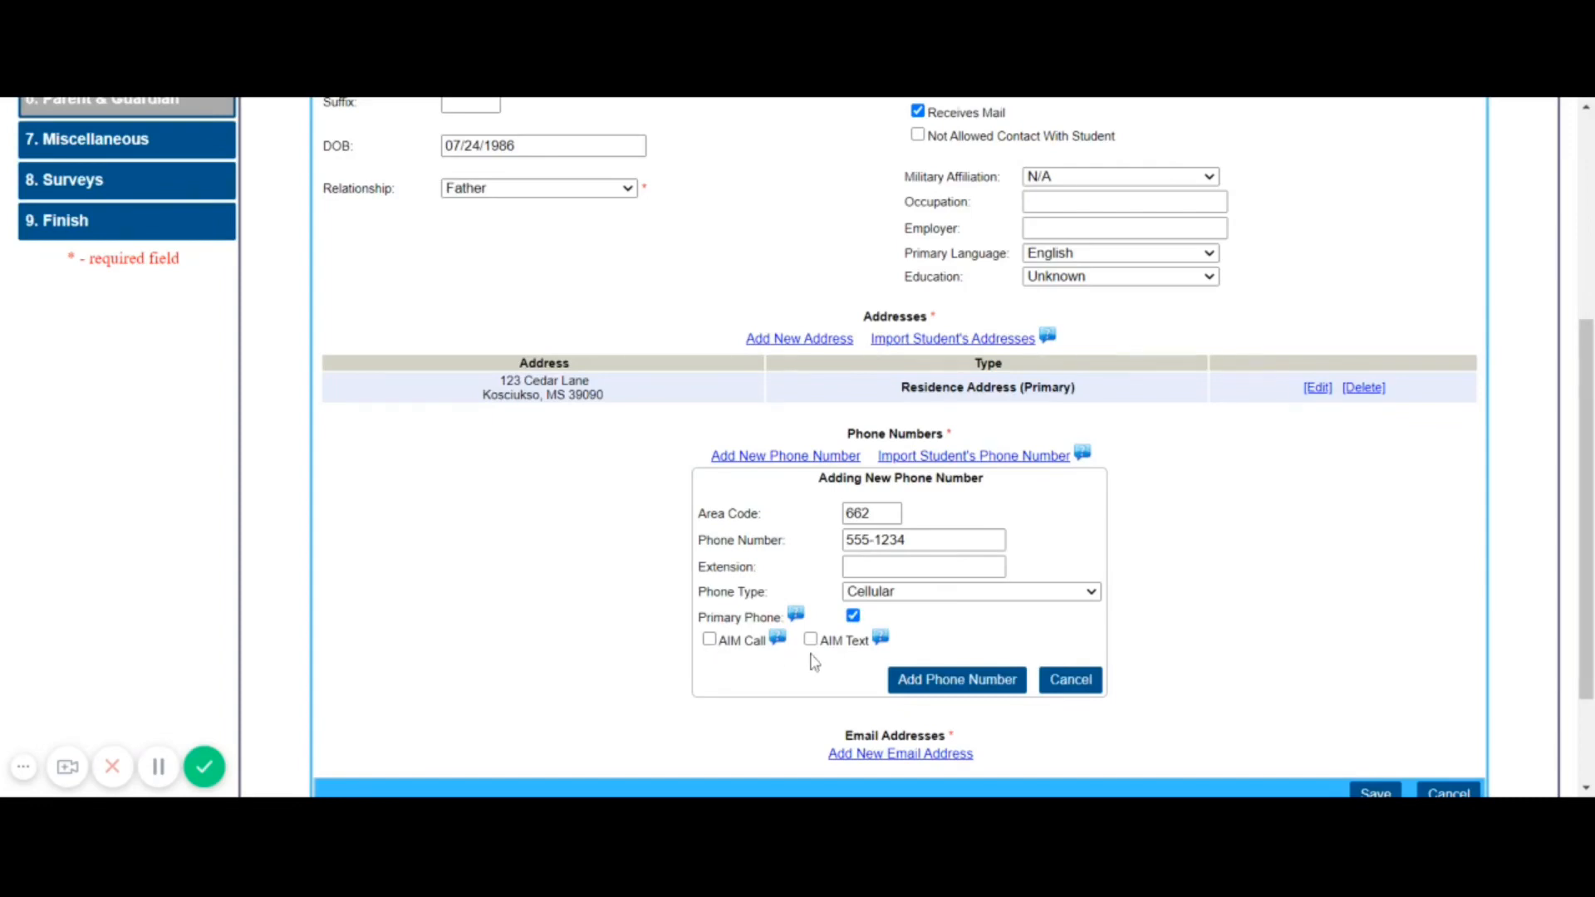
{"action": "mouse_move", "coordinate": [779, 650]}
{"action": "left_click", "coordinate": [710, 641]}
{"action": "left_click", "coordinate": [812, 641]}
{"action": "left_click", "coordinate": [953, 679]}
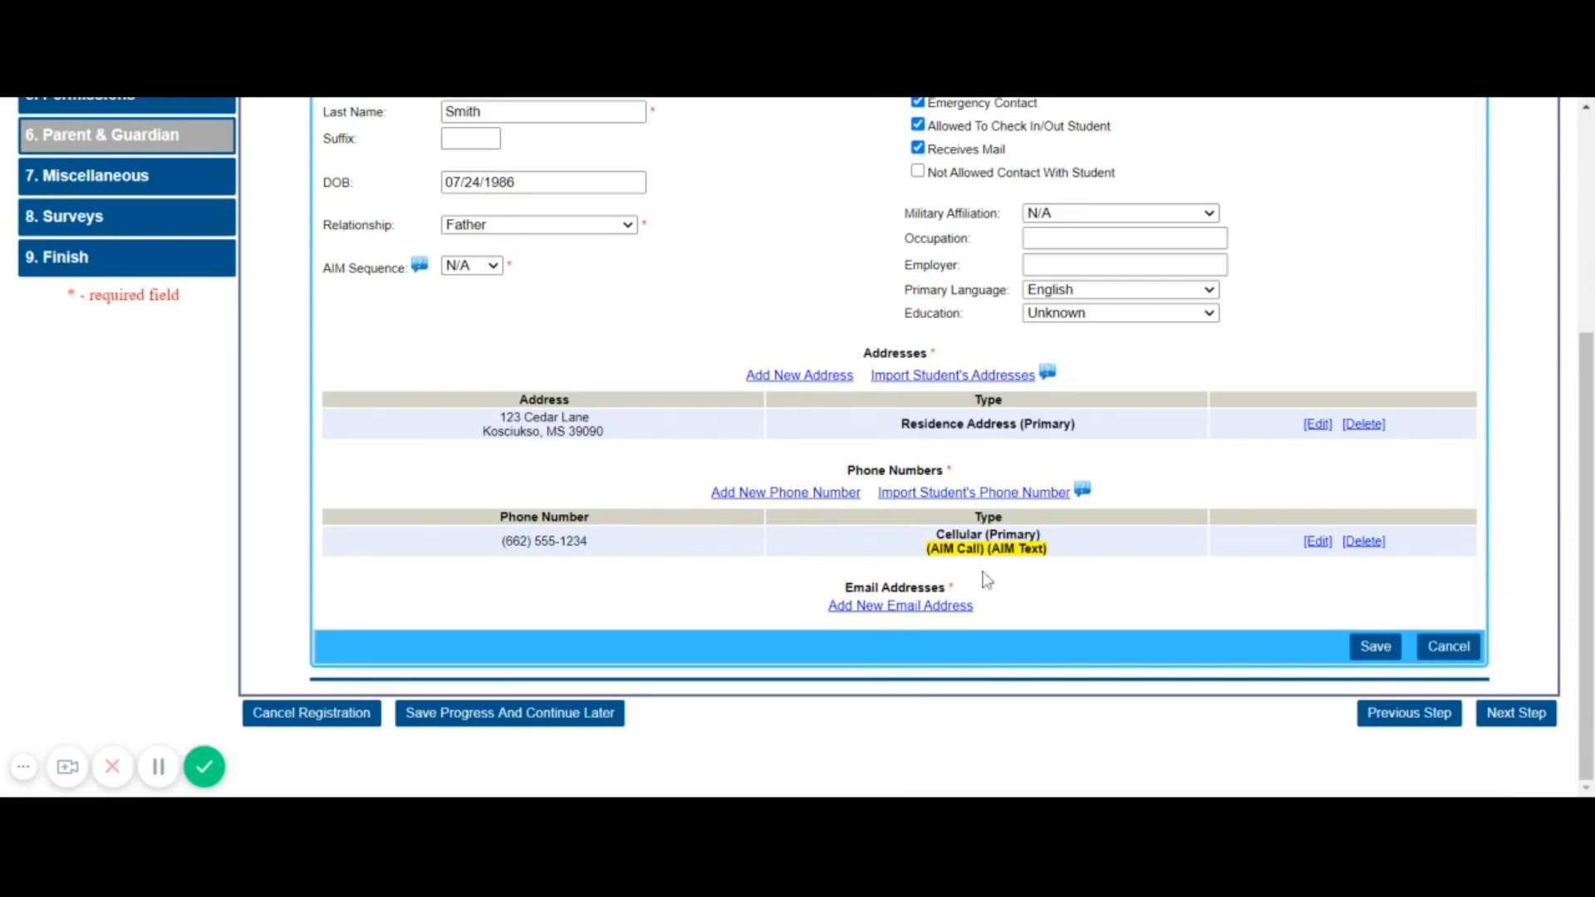
Add the father's email address as primary with AIM Email enabled
{"action": "left_click", "coordinate": [876, 609]}
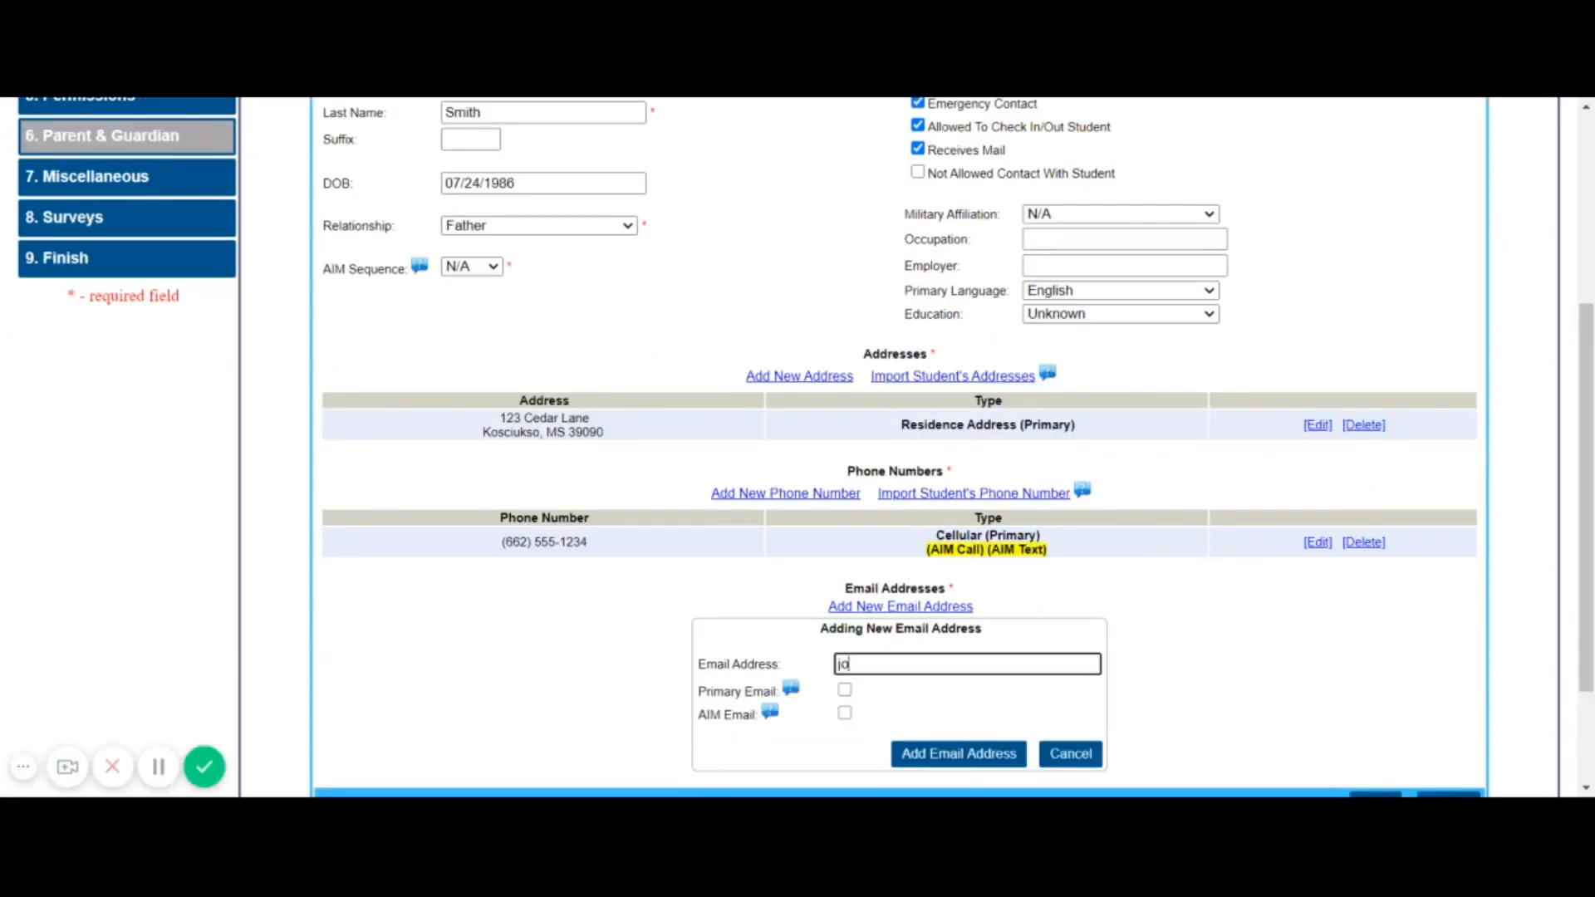
{"action": "type", "text": "johs"}
{"action": "key", "text": "BackSpace"}
{"action": "key", "text": "BackSpace"}
{"action": "type", "text": "smith@nowhere.com"}
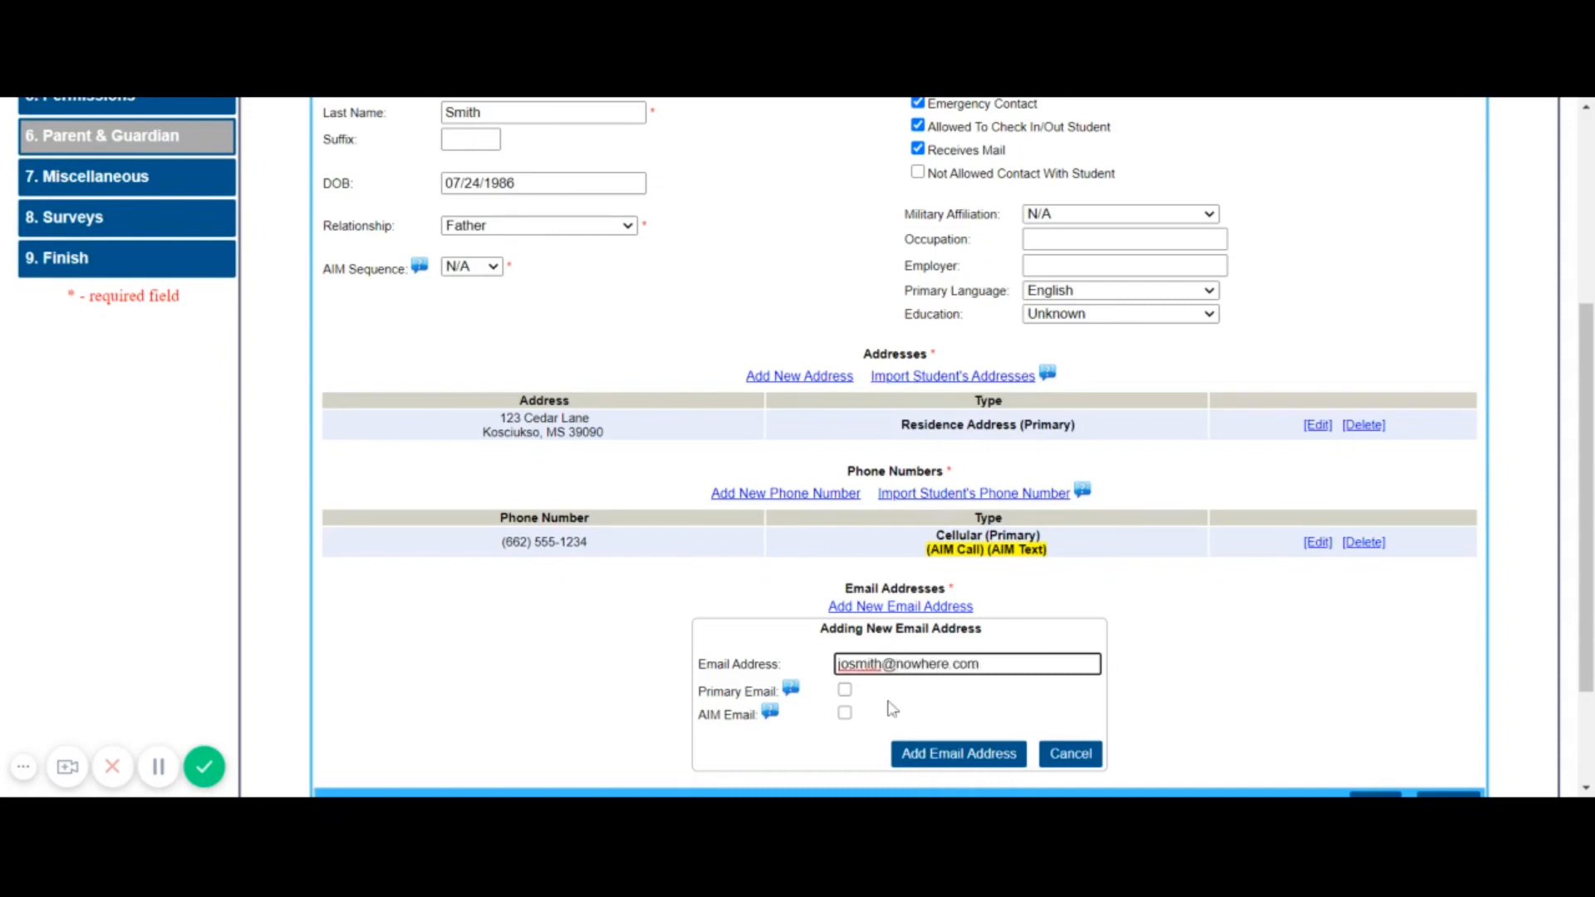
{"action": "left_click", "coordinate": [846, 693]}
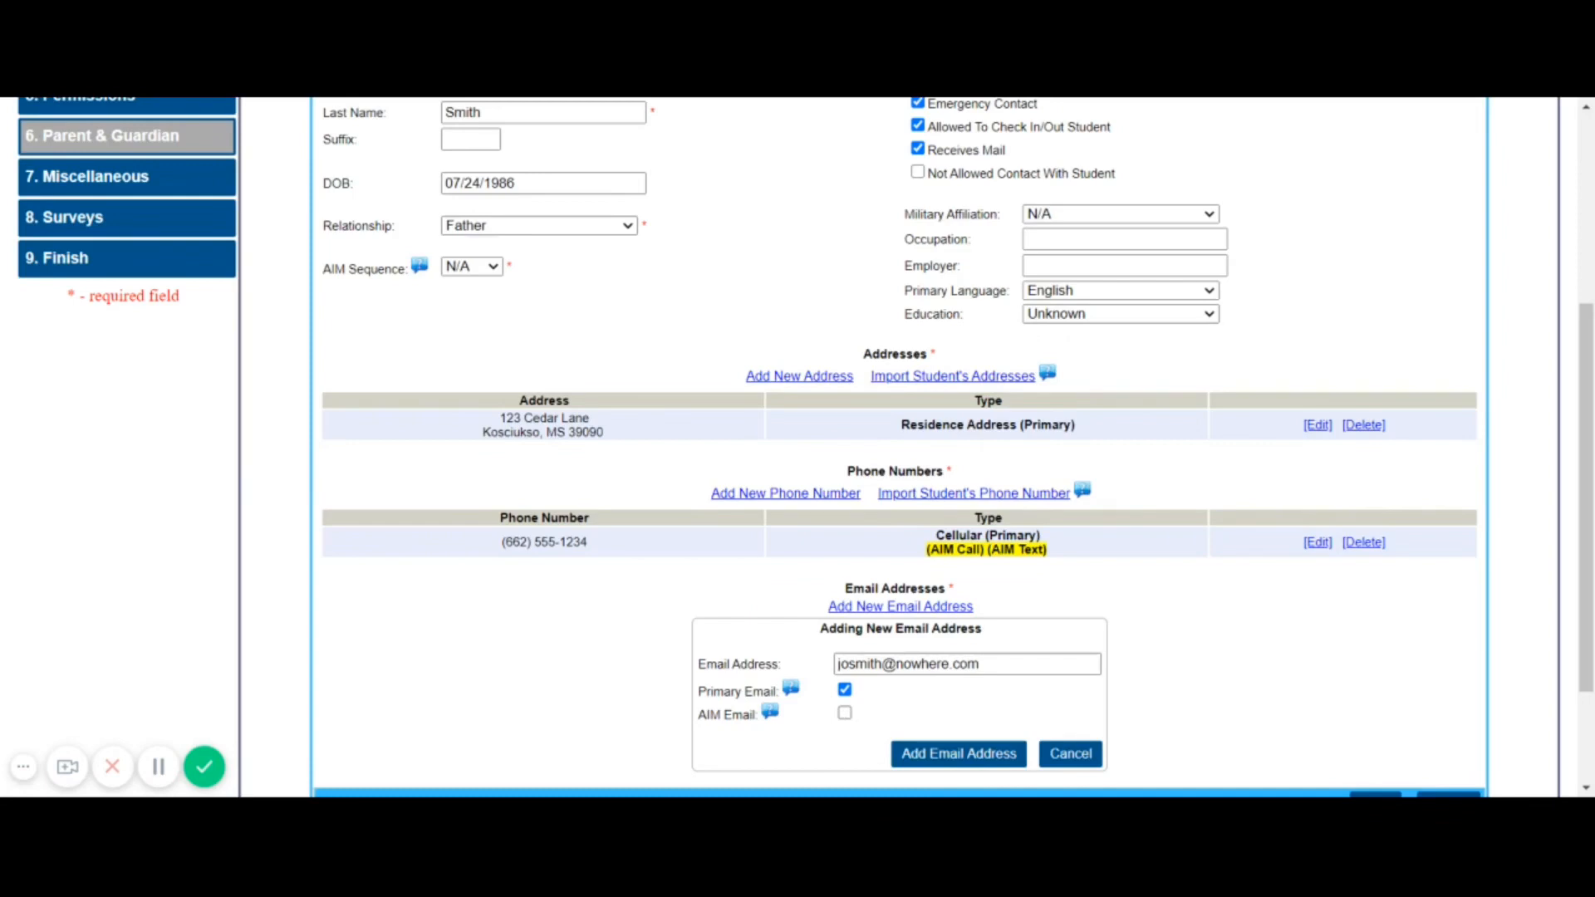
{"action": "left_click", "coordinate": [845, 713]}
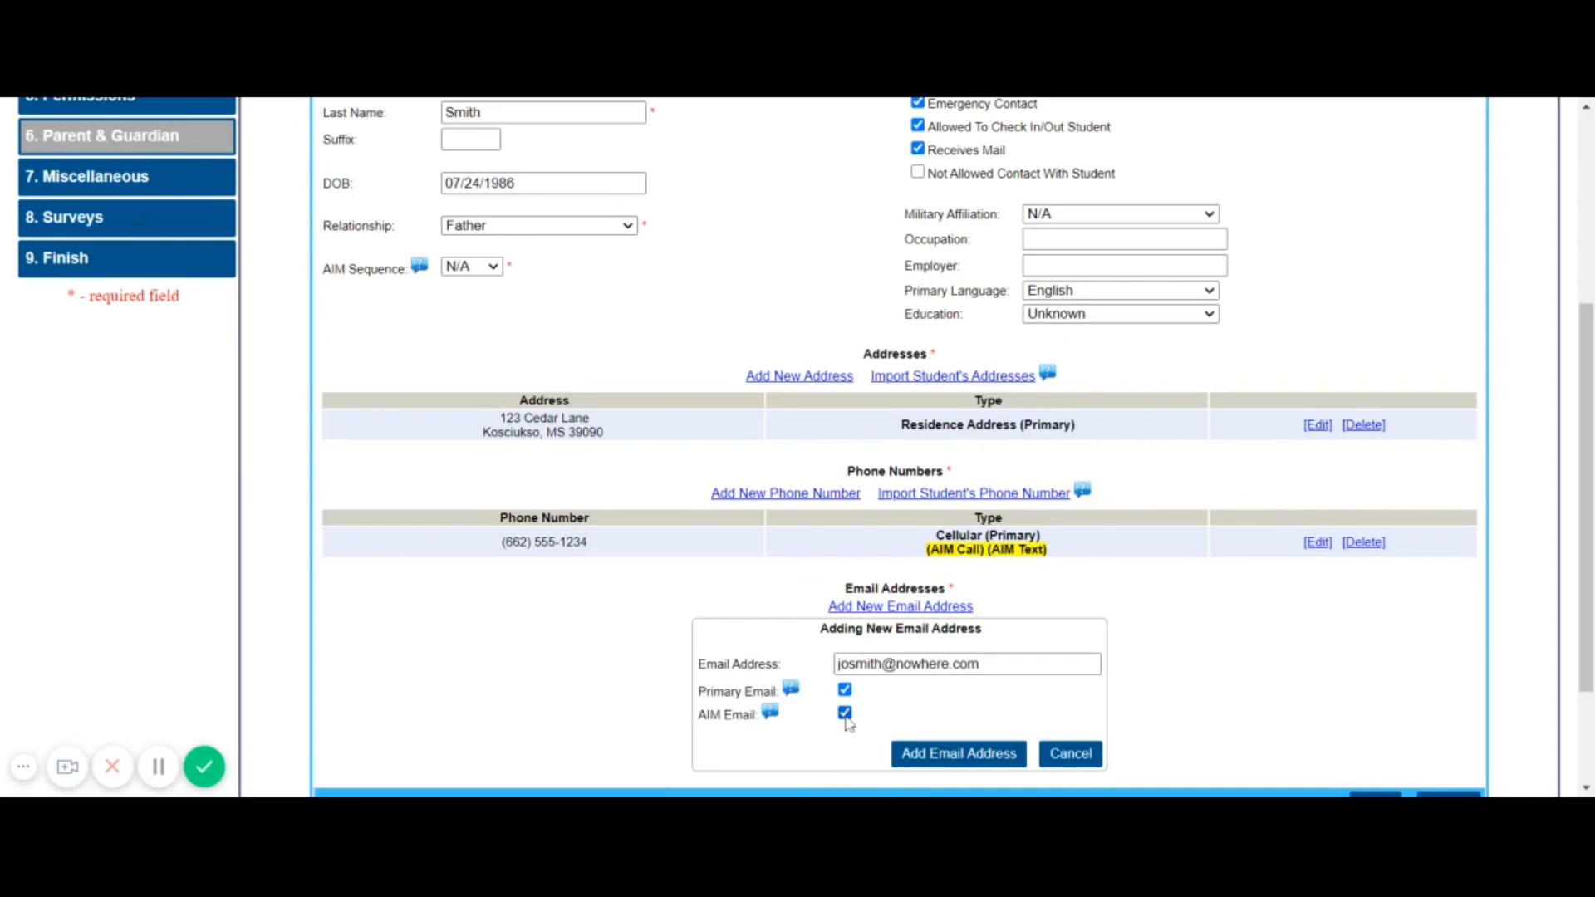
{"action": "left_click", "coordinate": [945, 761]}
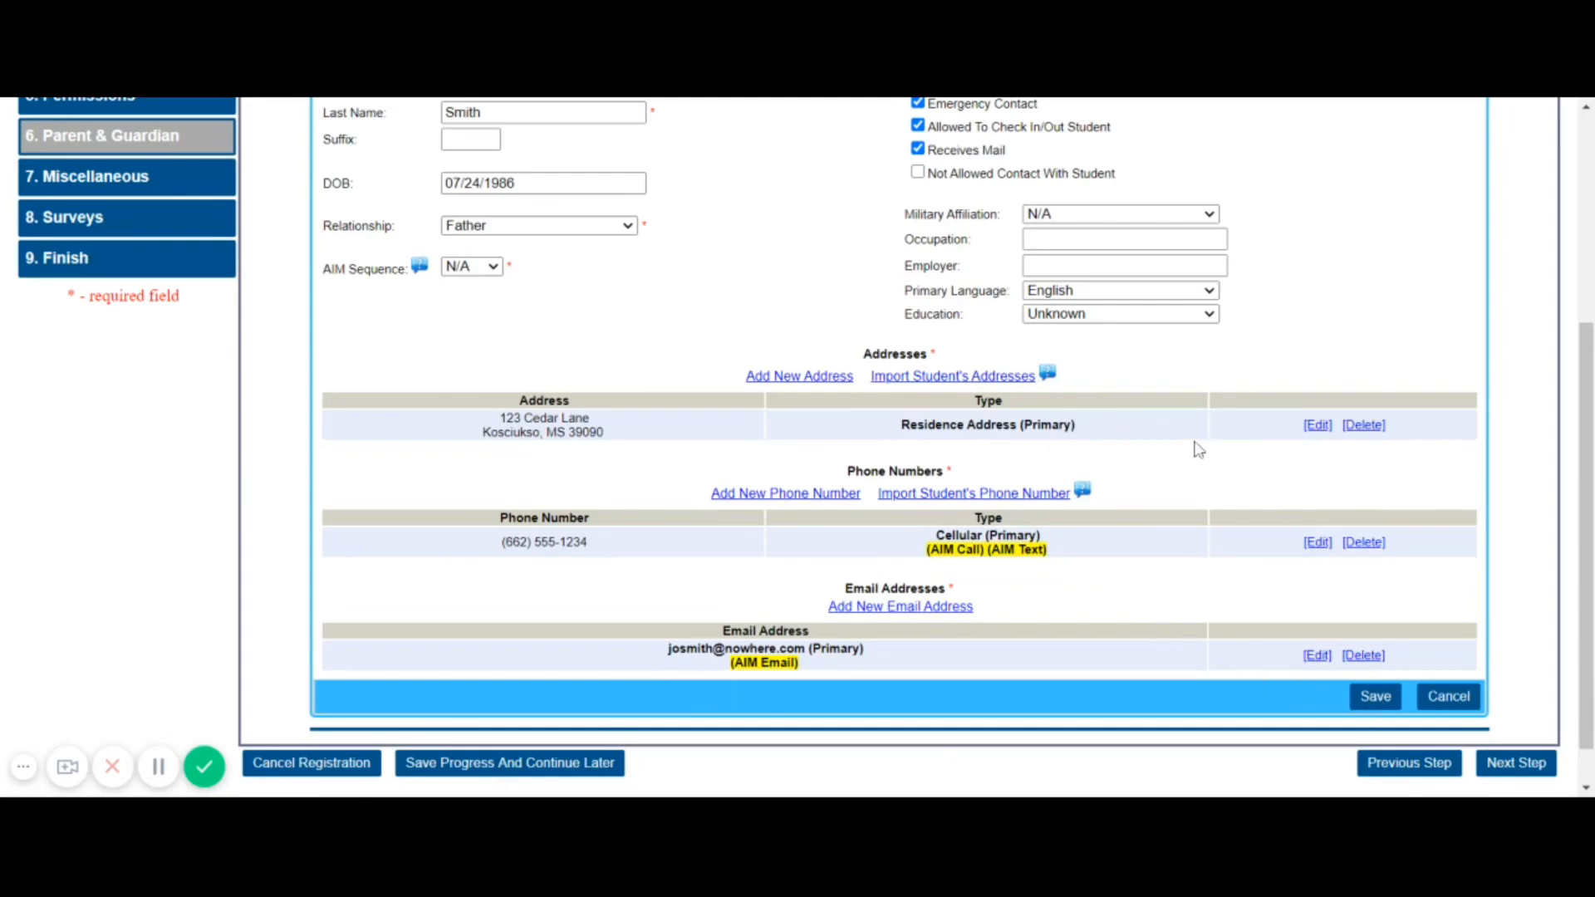
Save the completed father contact
{"action": "scroll", "coordinate": [954, 366], "scroll_direction": "down", "scroll_amount": 1}
{"action": "scroll", "coordinate": [955, 364], "scroll_direction": "up", "scroll_amount": 4}
{"action": "scroll", "coordinate": [954, 364], "scroll_direction": "up", "scroll_amount": 1}
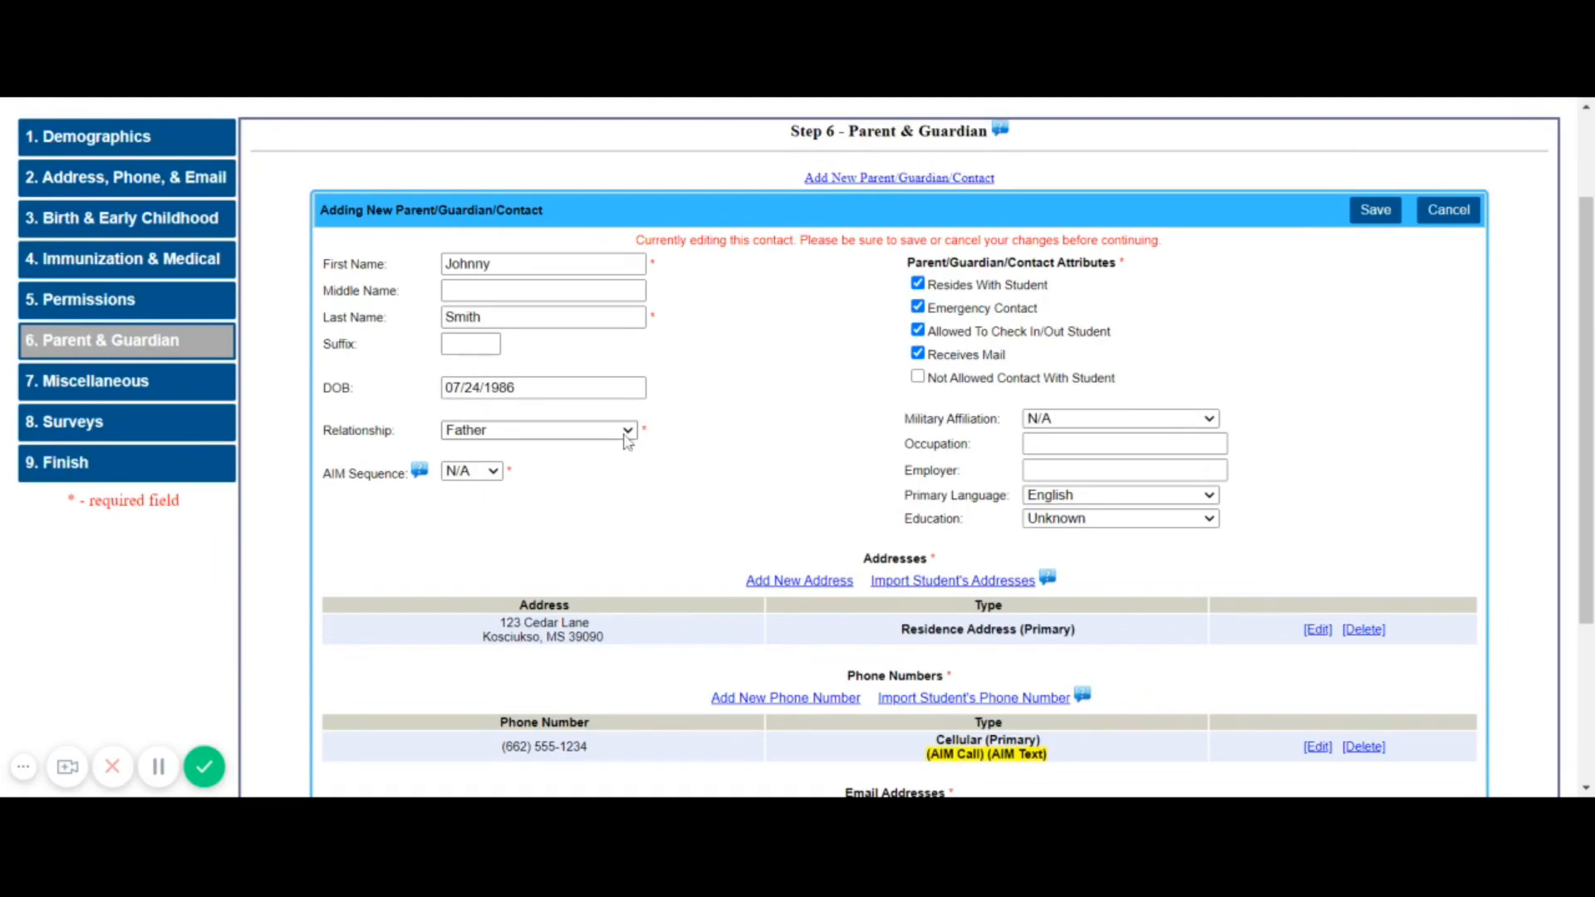
{"action": "scroll", "coordinate": [1049, 538], "scroll_direction": "down", "scroll_amount": 1}
{"action": "scroll", "coordinate": [1049, 540], "scroll_direction": "down", "scroll_amount": 1}
{"action": "scroll", "coordinate": [1049, 540], "scroll_direction": "up", "scroll_amount": 1}
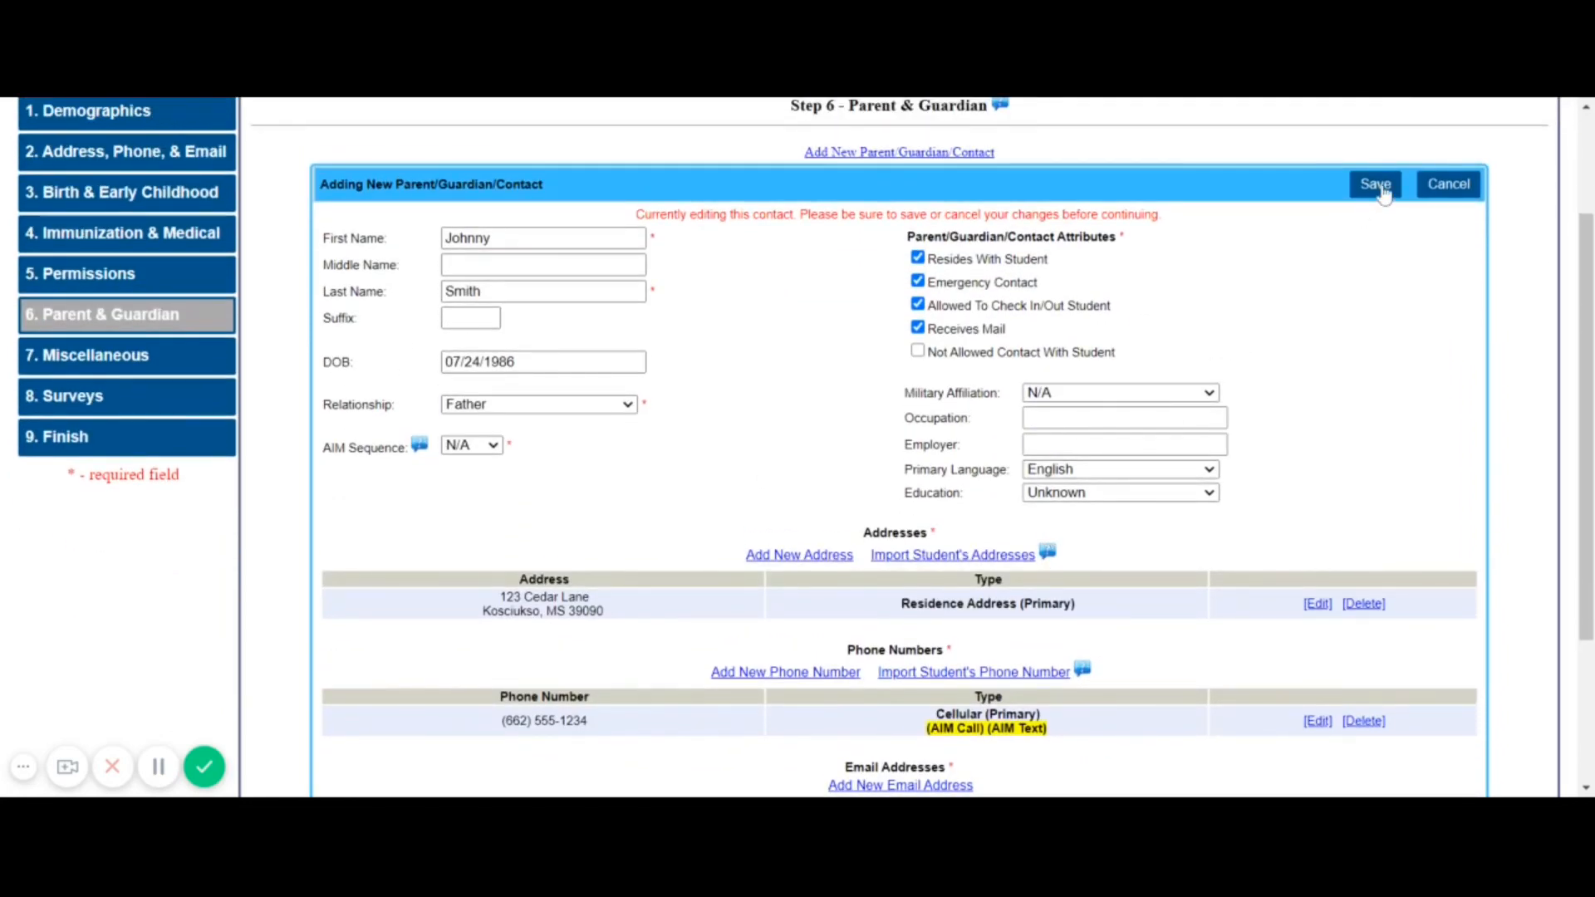
{"action": "scroll", "coordinate": [1381, 193], "scroll_direction": "down", "scroll_amount": 3}
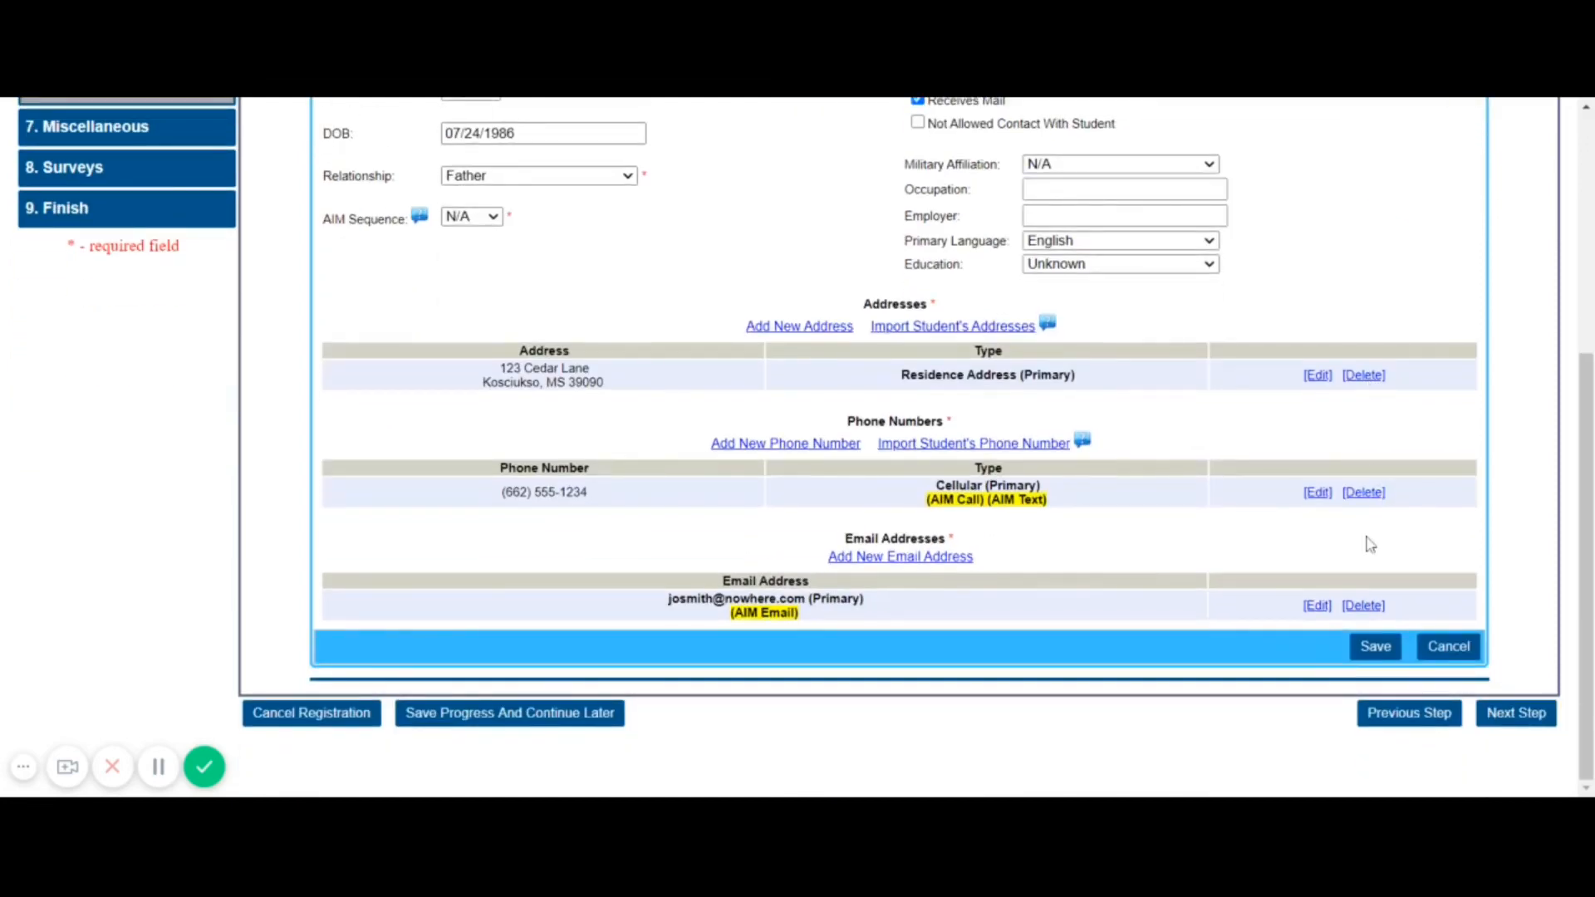
{"action": "left_click", "coordinate": [1381, 652]}
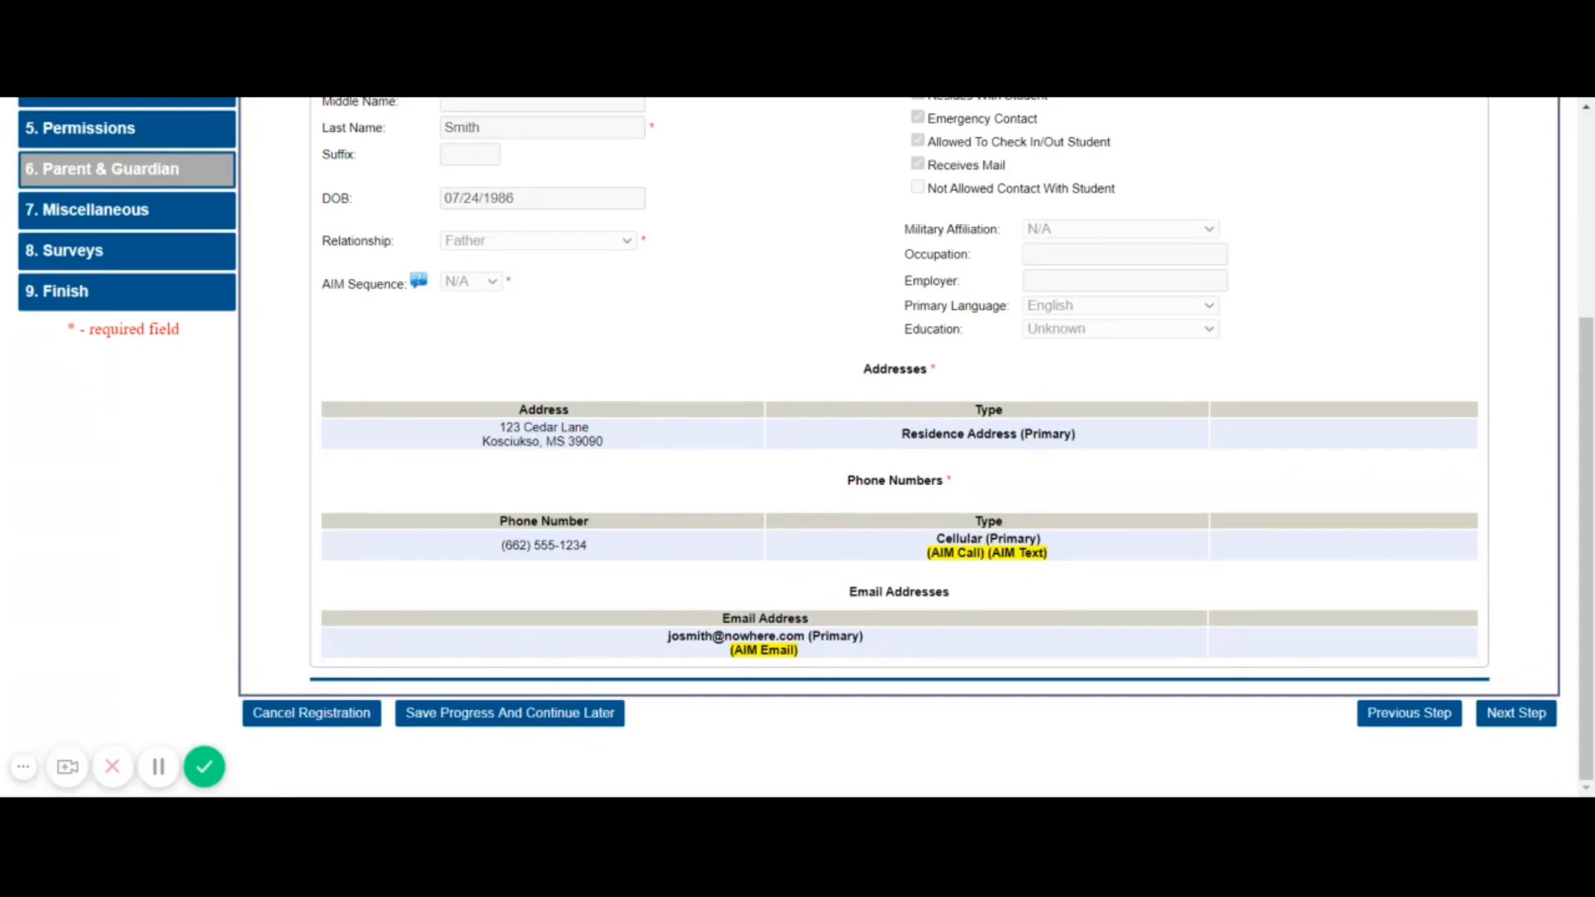
{"action": "scroll", "coordinate": [1057, 557], "scroll_direction": "up", "scroll_amount": 3}
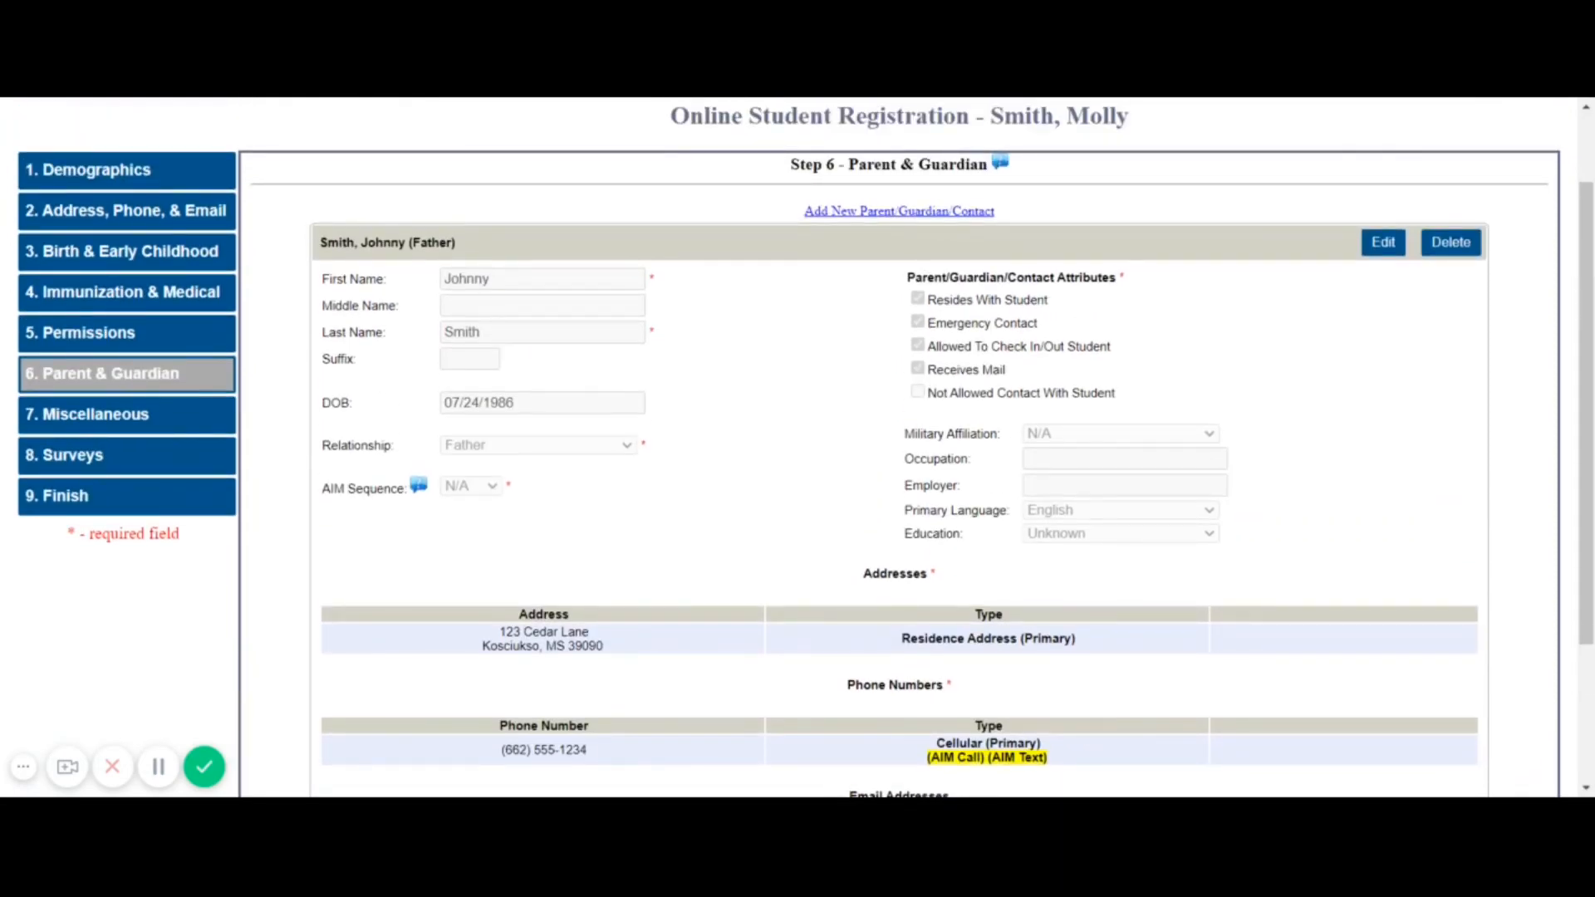
{"action": "scroll", "coordinate": [899, 448], "scroll_direction": "down", "scroll_amount": 3}
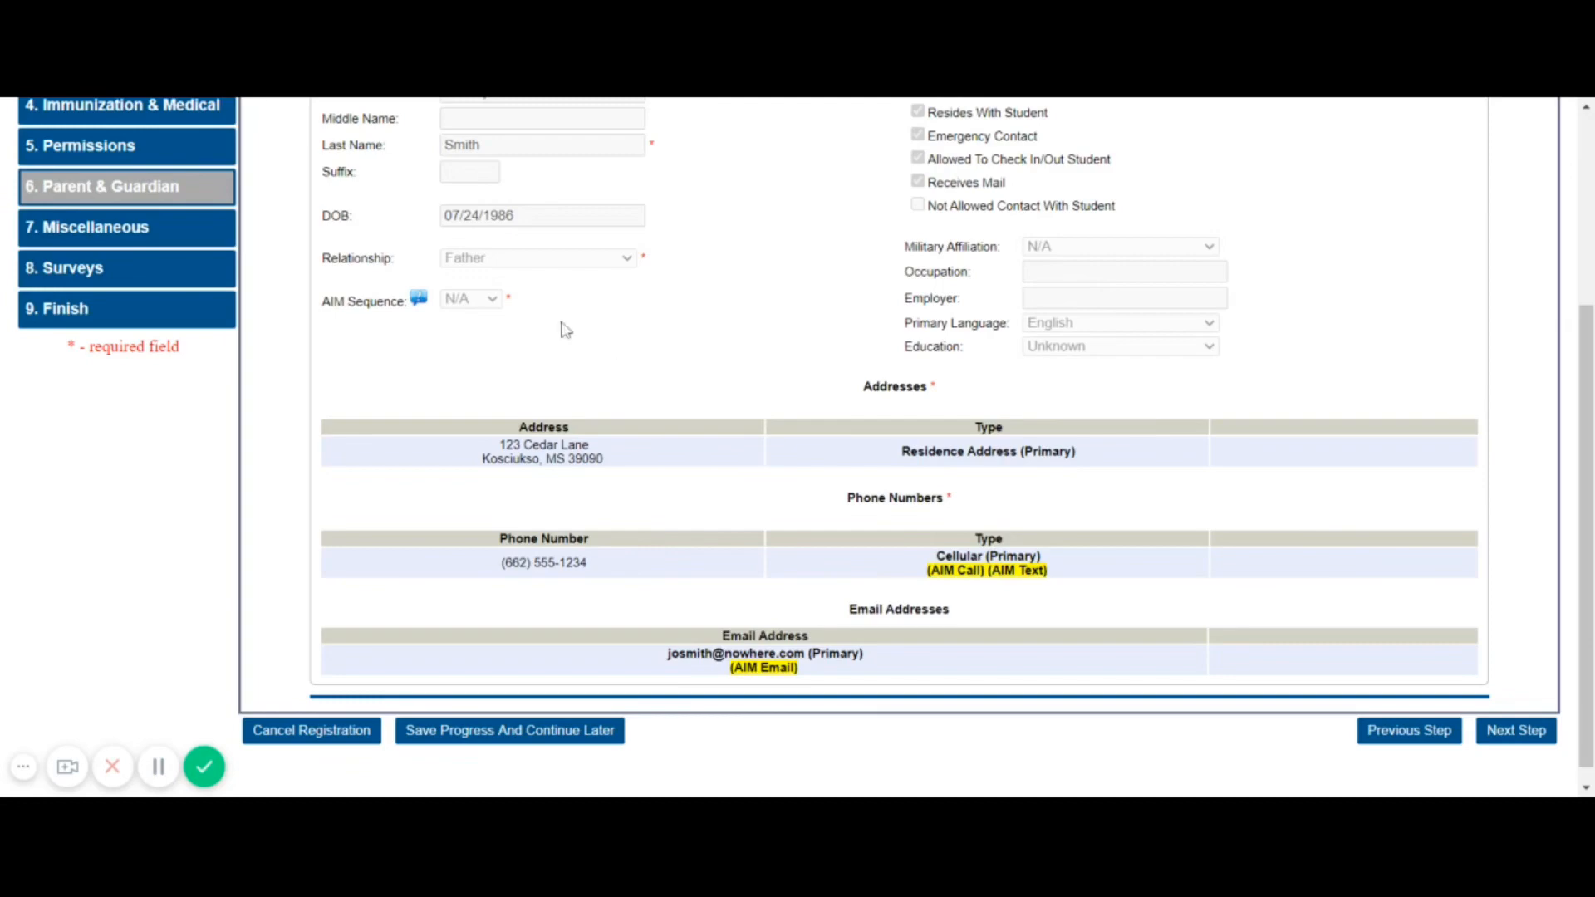
{"action": "scroll", "coordinate": [877, 448], "scroll_direction": "down", "scroll_amount": 1}
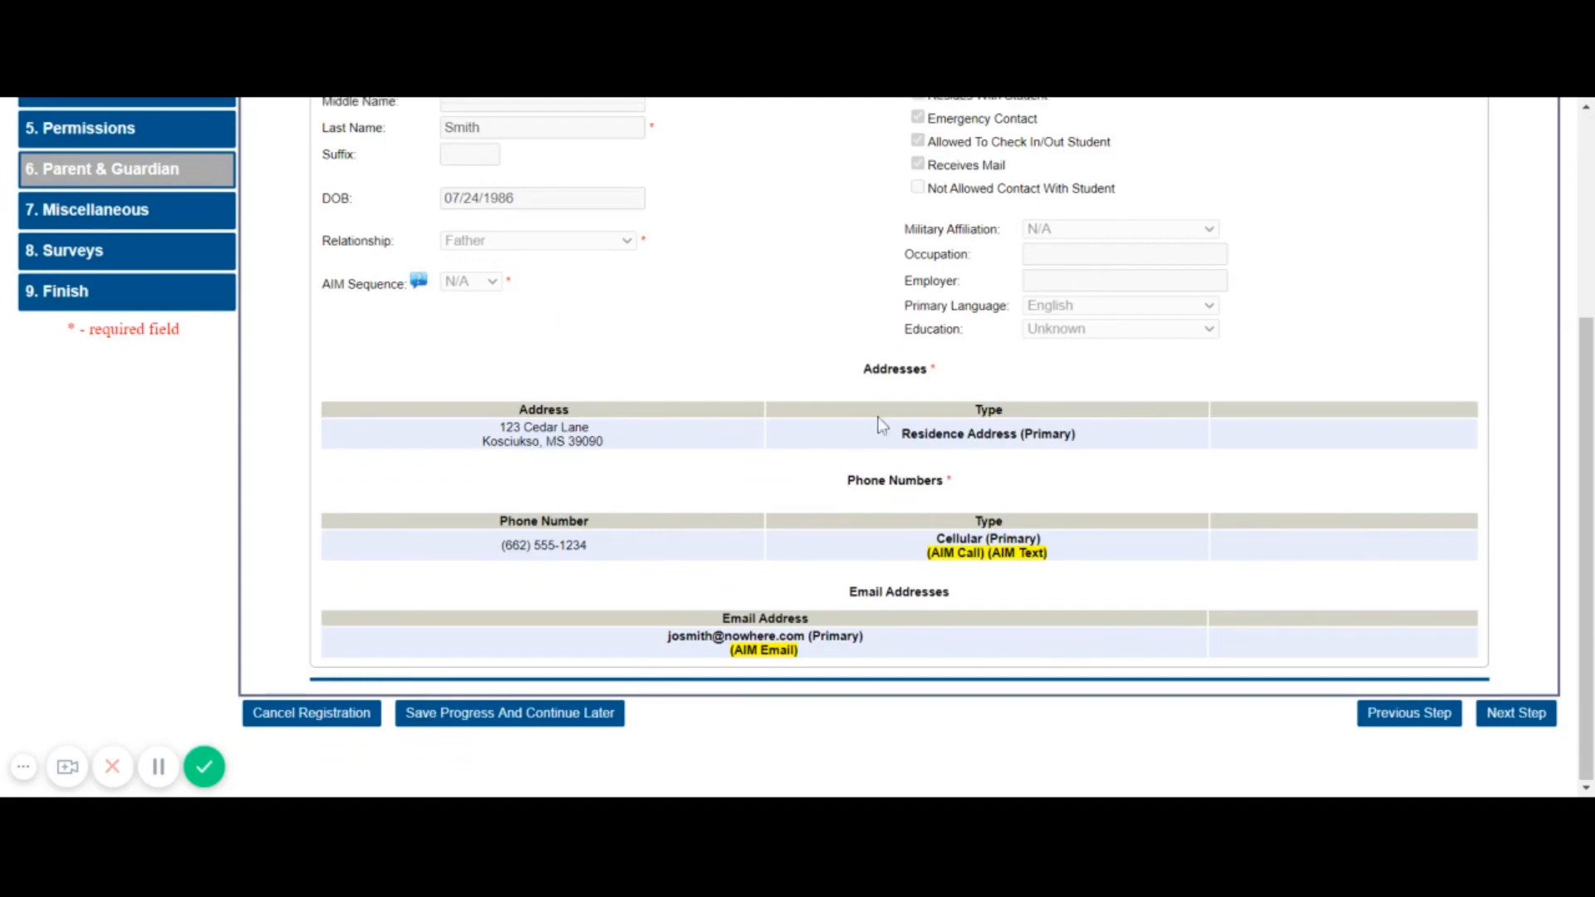
{"action": "scroll", "coordinate": [879, 424], "scroll_direction": "up", "scroll_amount": 5}
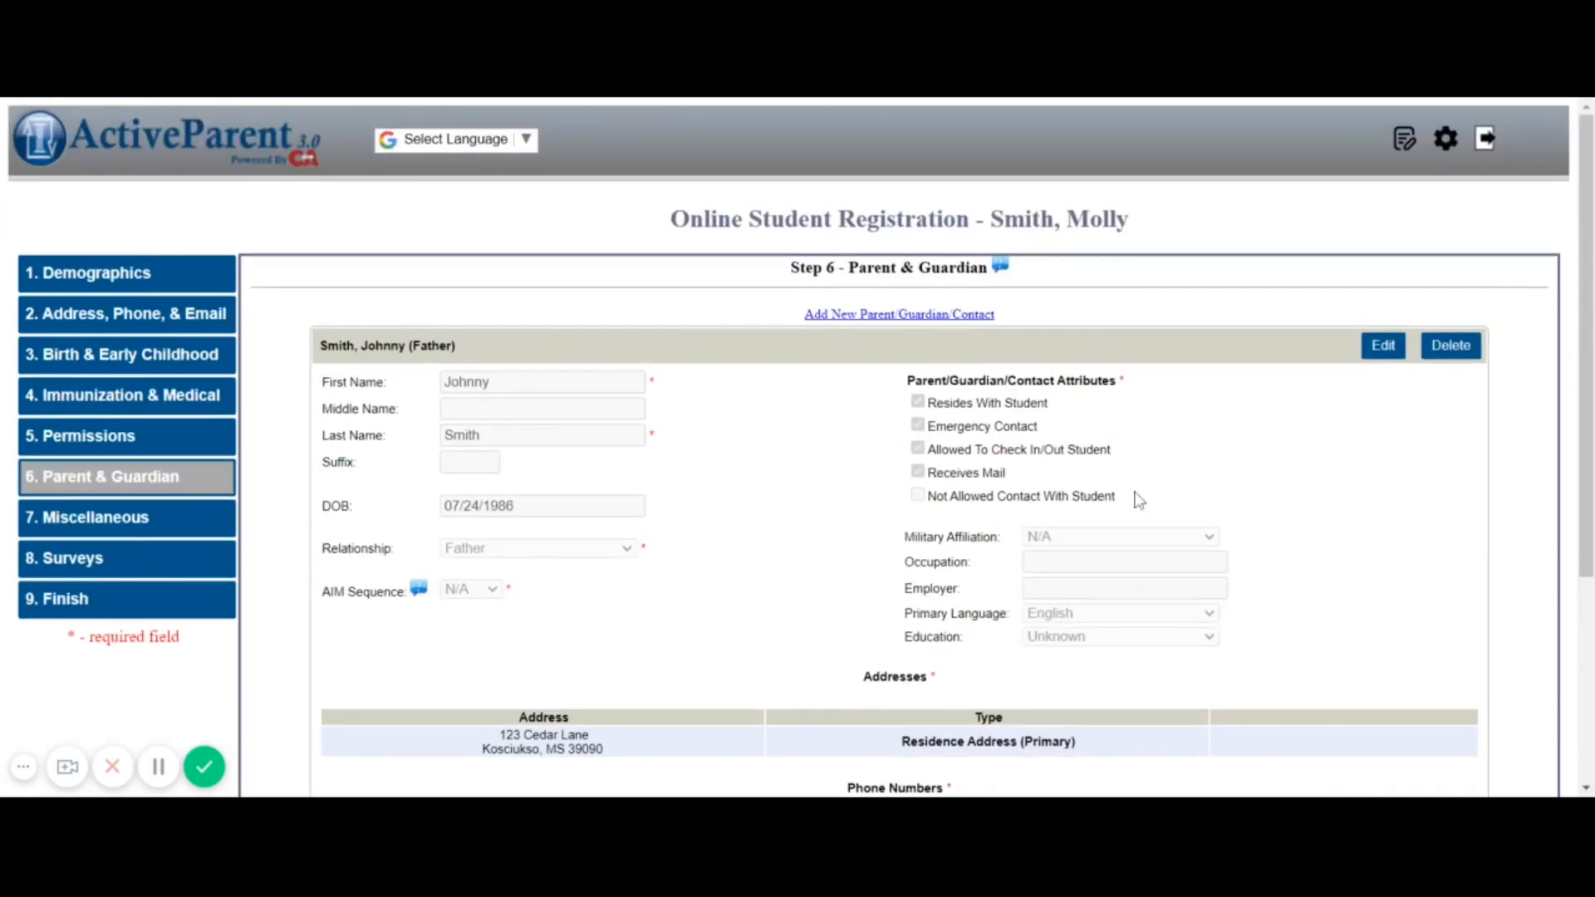
{"action": "scroll", "coordinate": [1139, 499], "scroll_direction": "down", "scroll_amount": 3}
{"action": "scroll", "coordinate": [1139, 499], "scroll_direction": "up", "scroll_amount": 2}
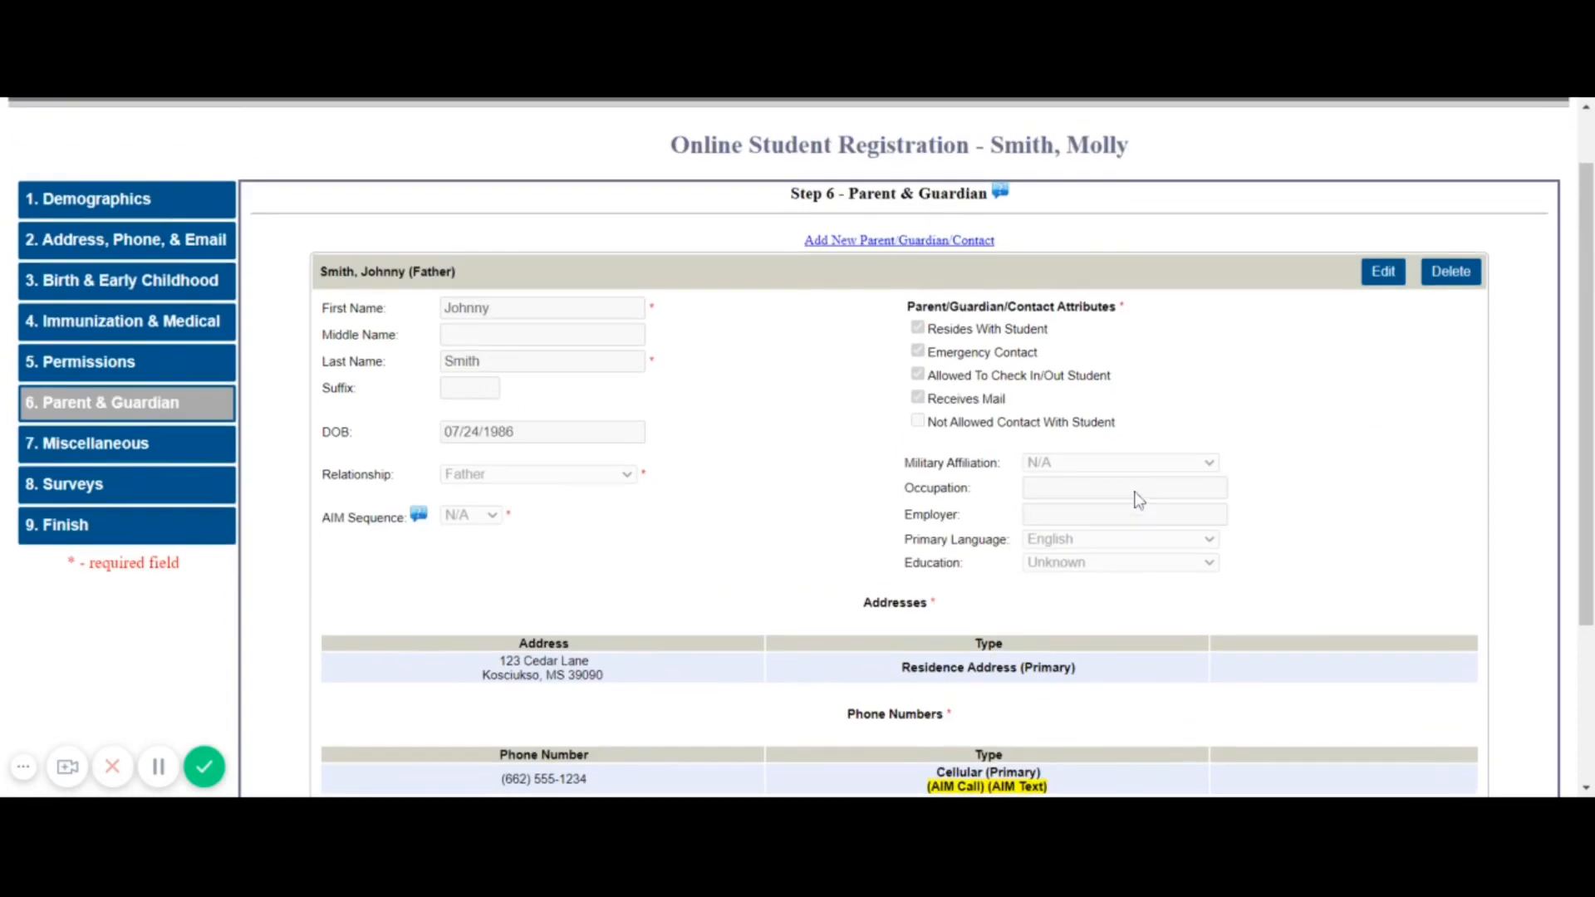
Add another contact and enter the mother's first and last name
{"action": "left_click", "coordinate": [933, 244]}
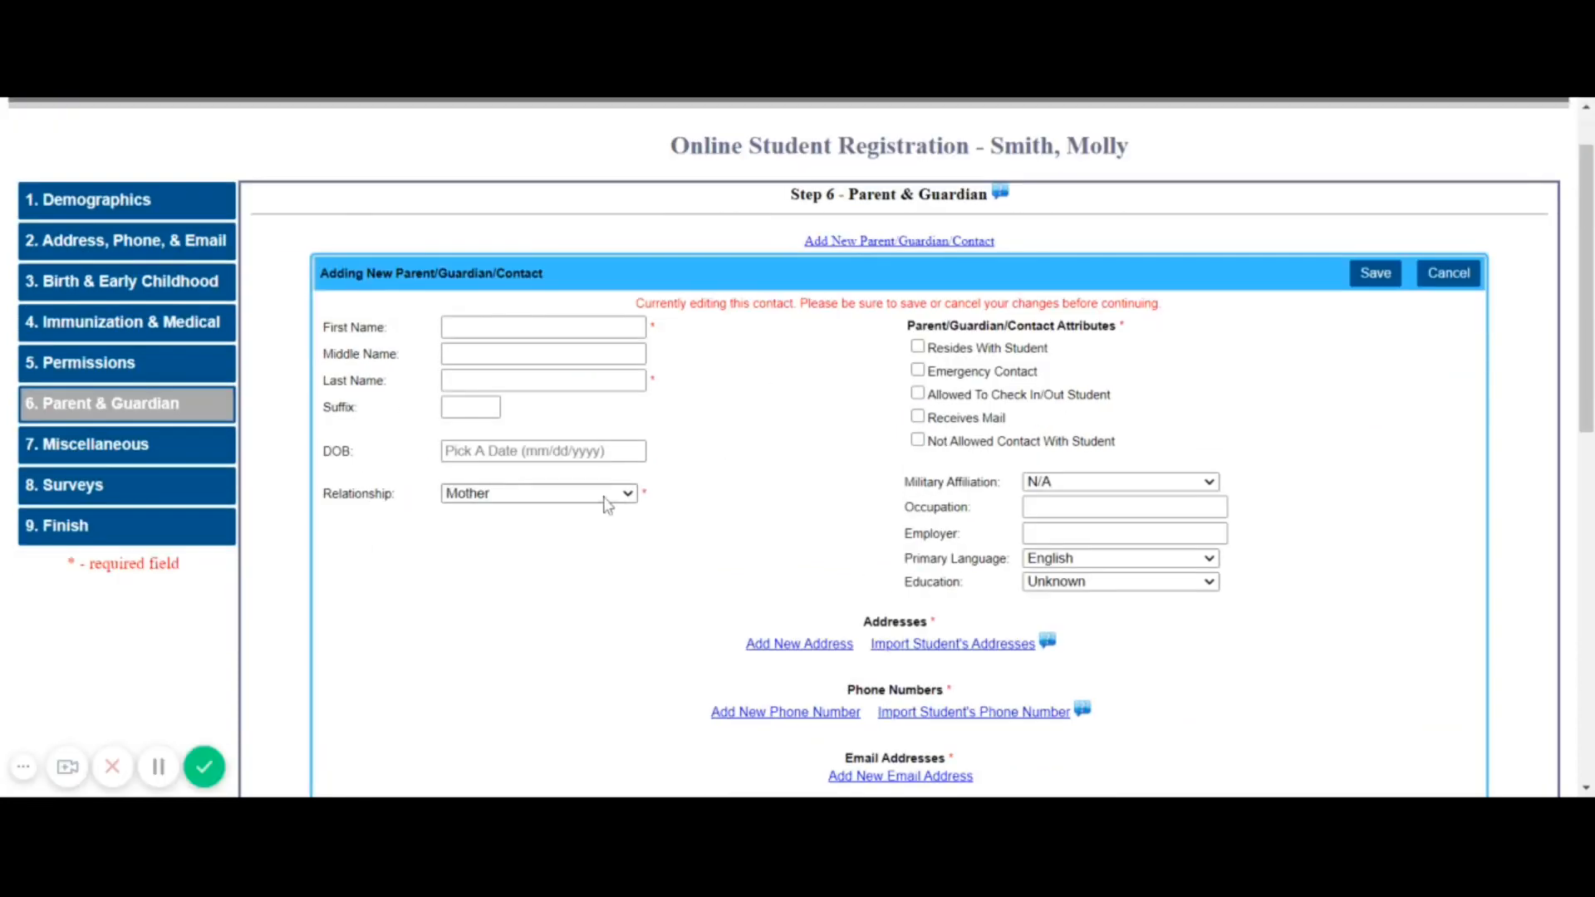
{"action": "left_click", "coordinate": [544, 327]}
{"action": "type", "text": "Jenny"}
{"action": "left_click", "coordinate": [543, 381]}
{"action": "type", "text": "s"}
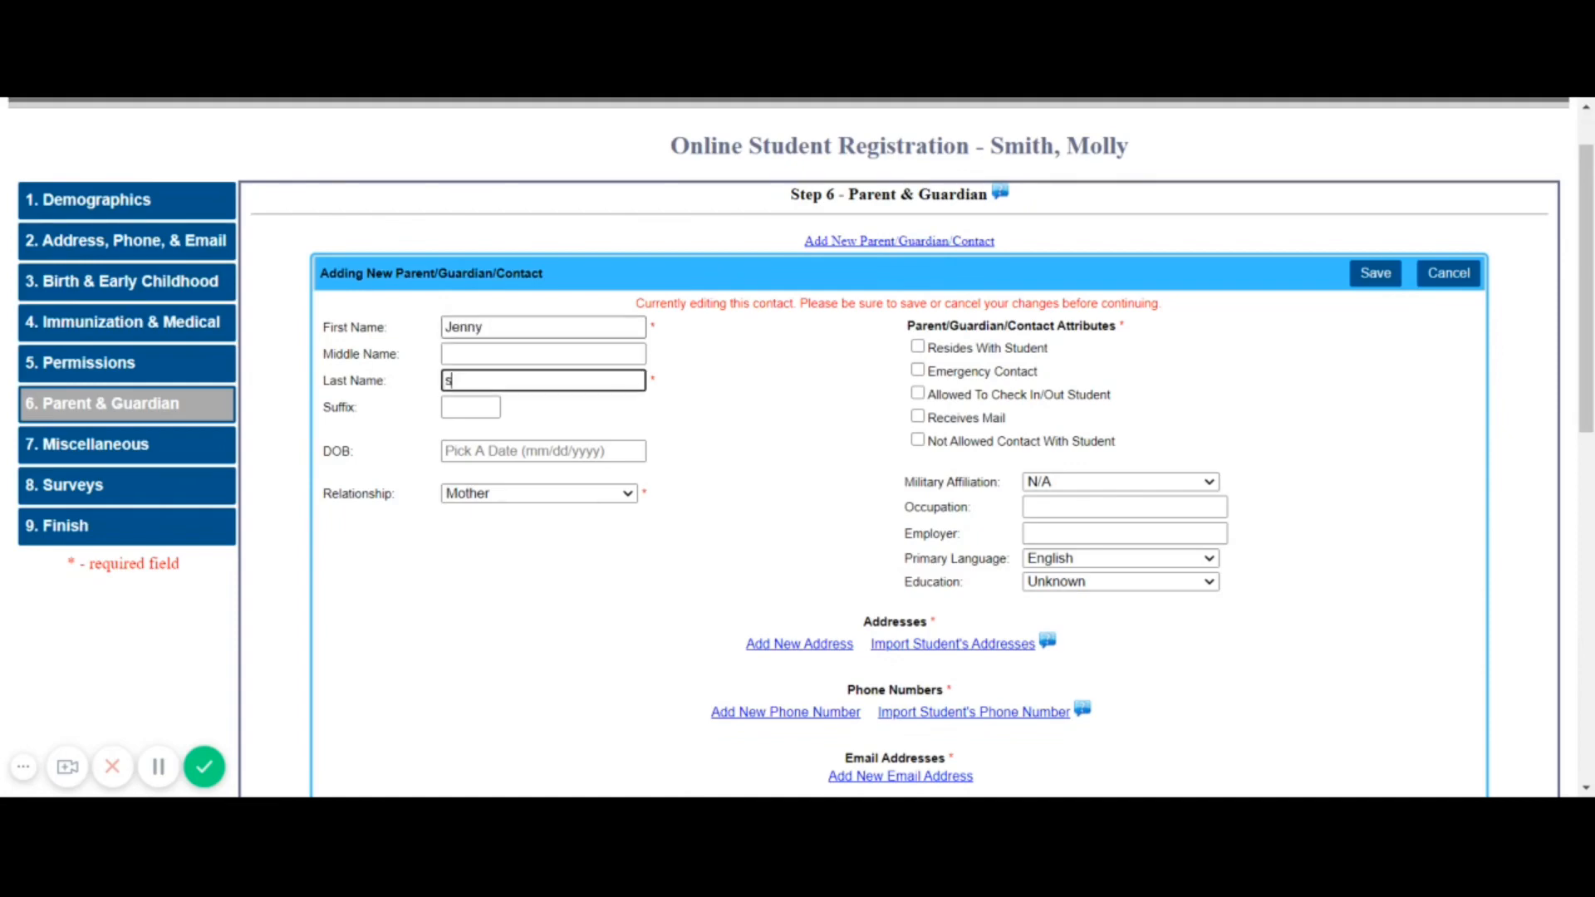
{"action": "type", "text": "Smith"}
{"action": "left_click", "coordinate": [582, 451]}
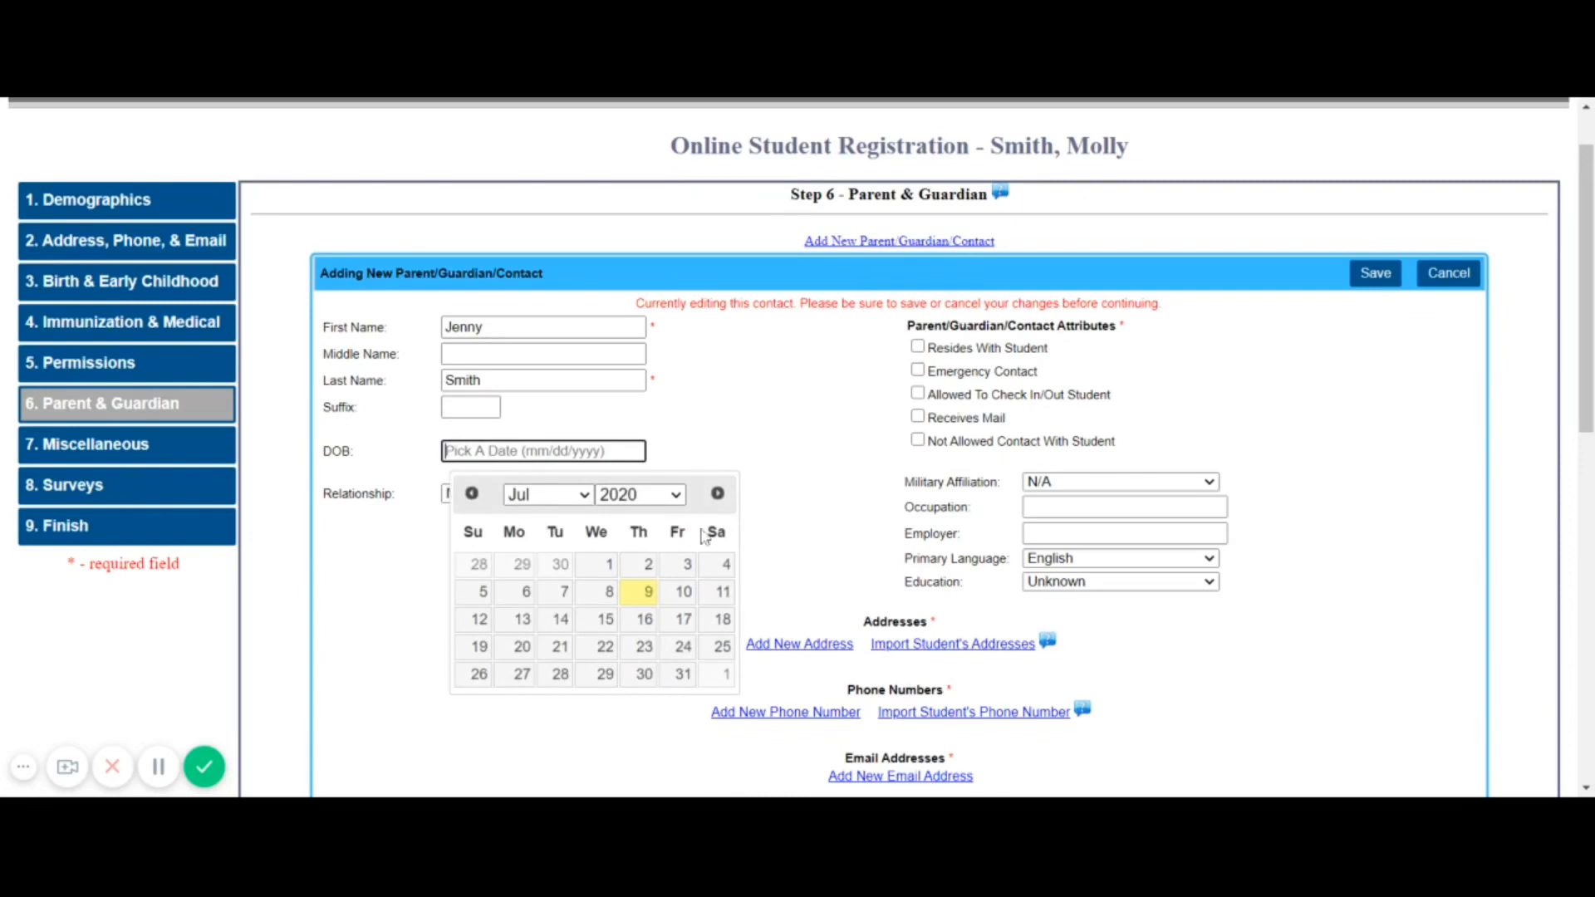
{"action": "left_click", "coordinate": [681, 504]}
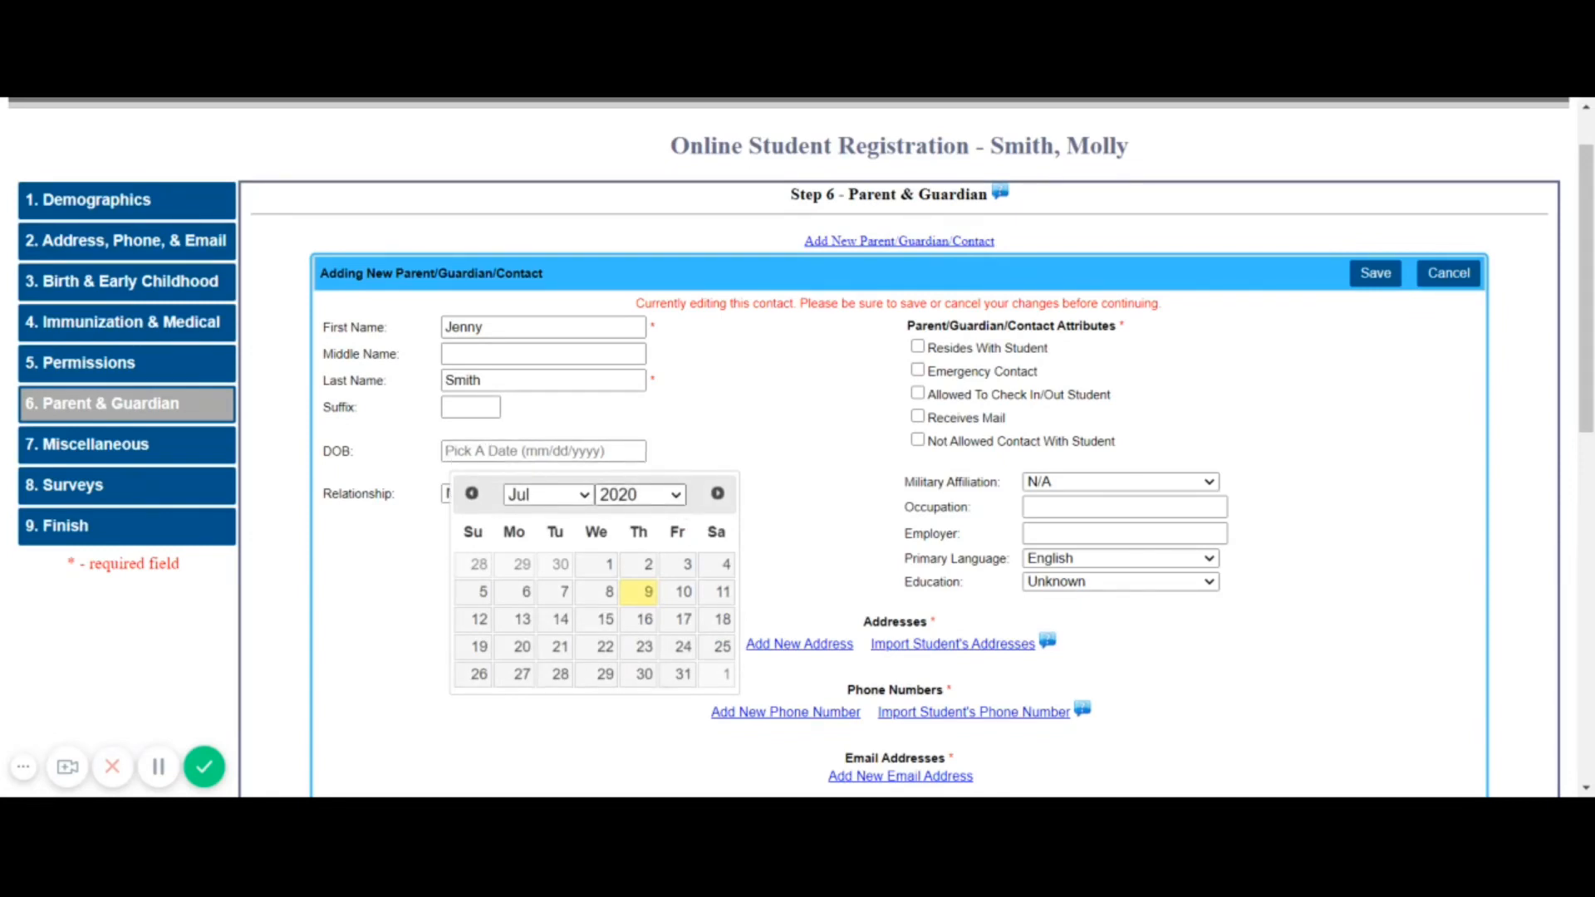
{"action": "left_click", "coordinate": [645, 162]}
{"action": "left_click", "coordinate": [608, 646]}
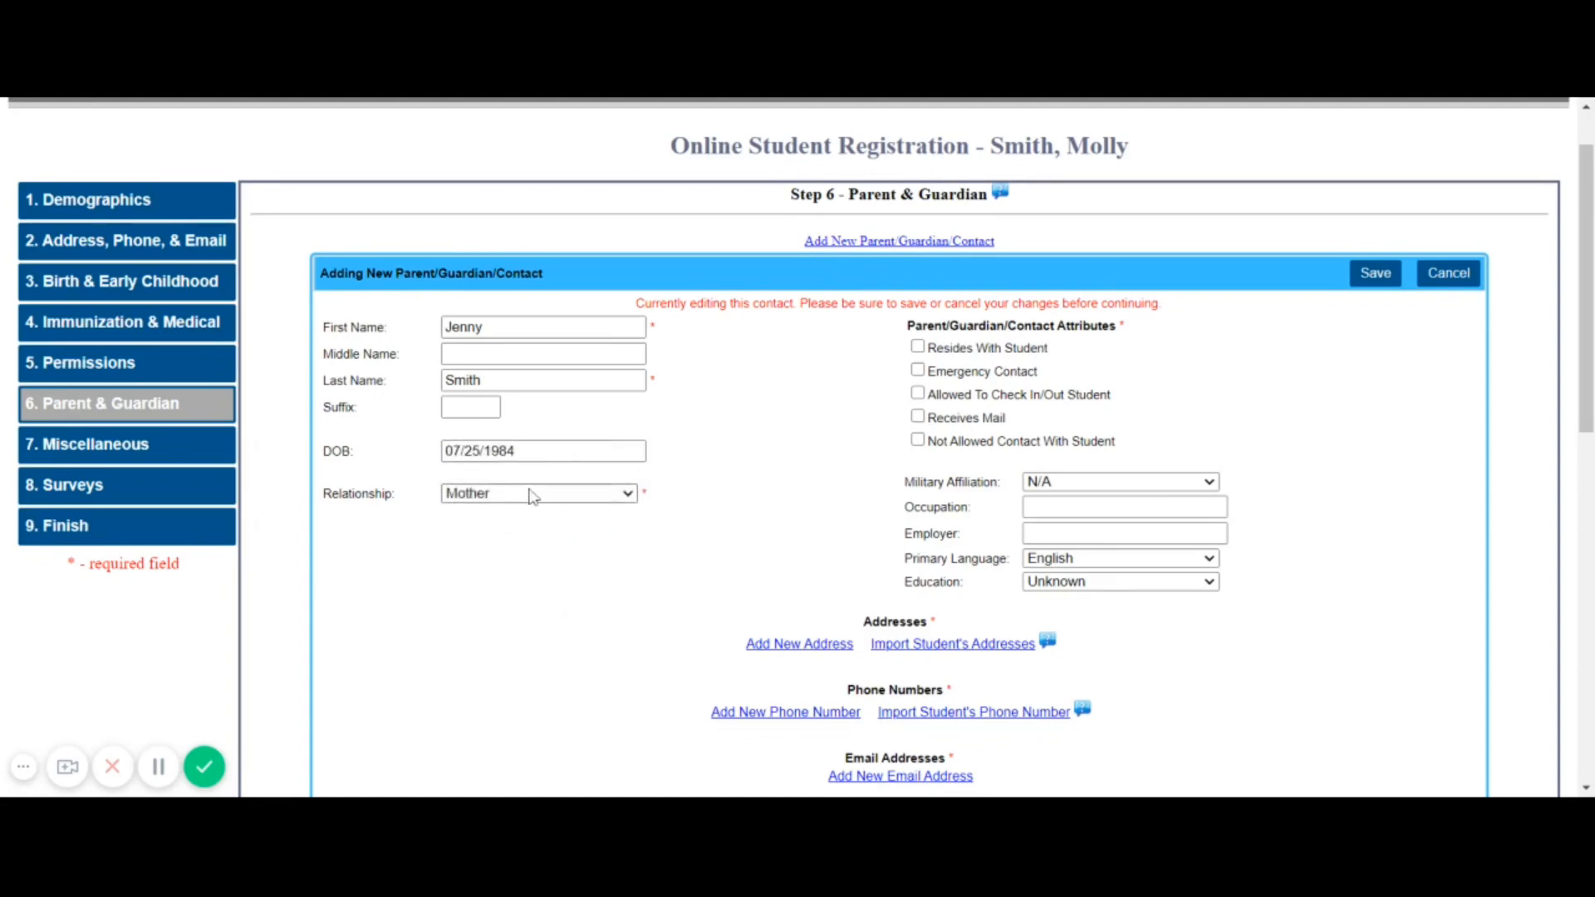
{"action": "left_click", "coordinate": [919, 347]}
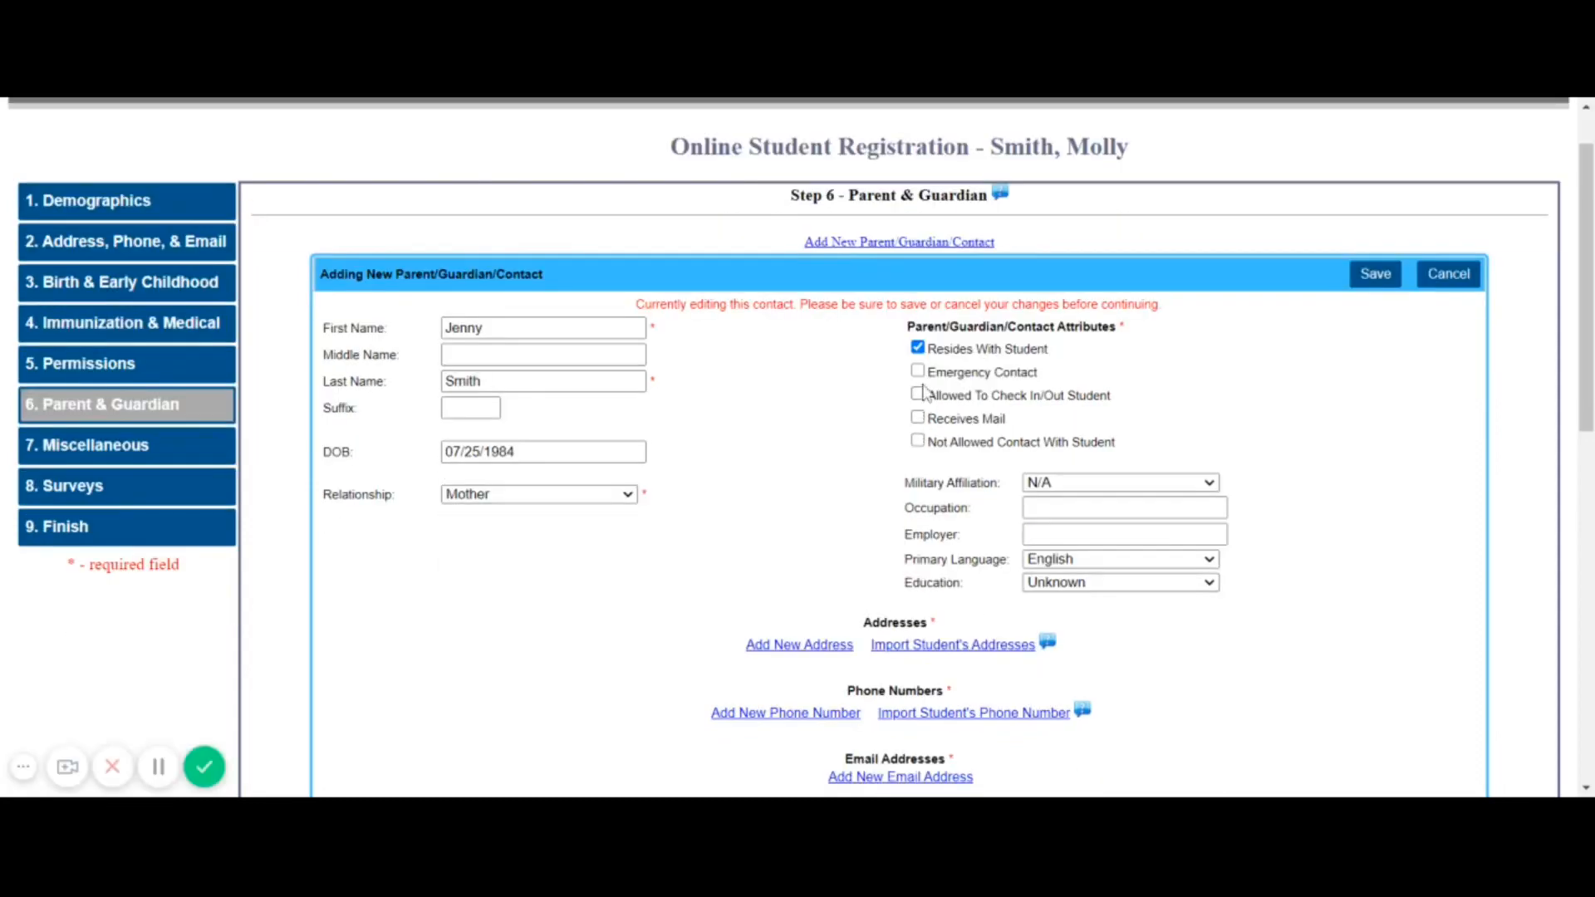
{"action": "left_click", "coordinate": [919, 371]}
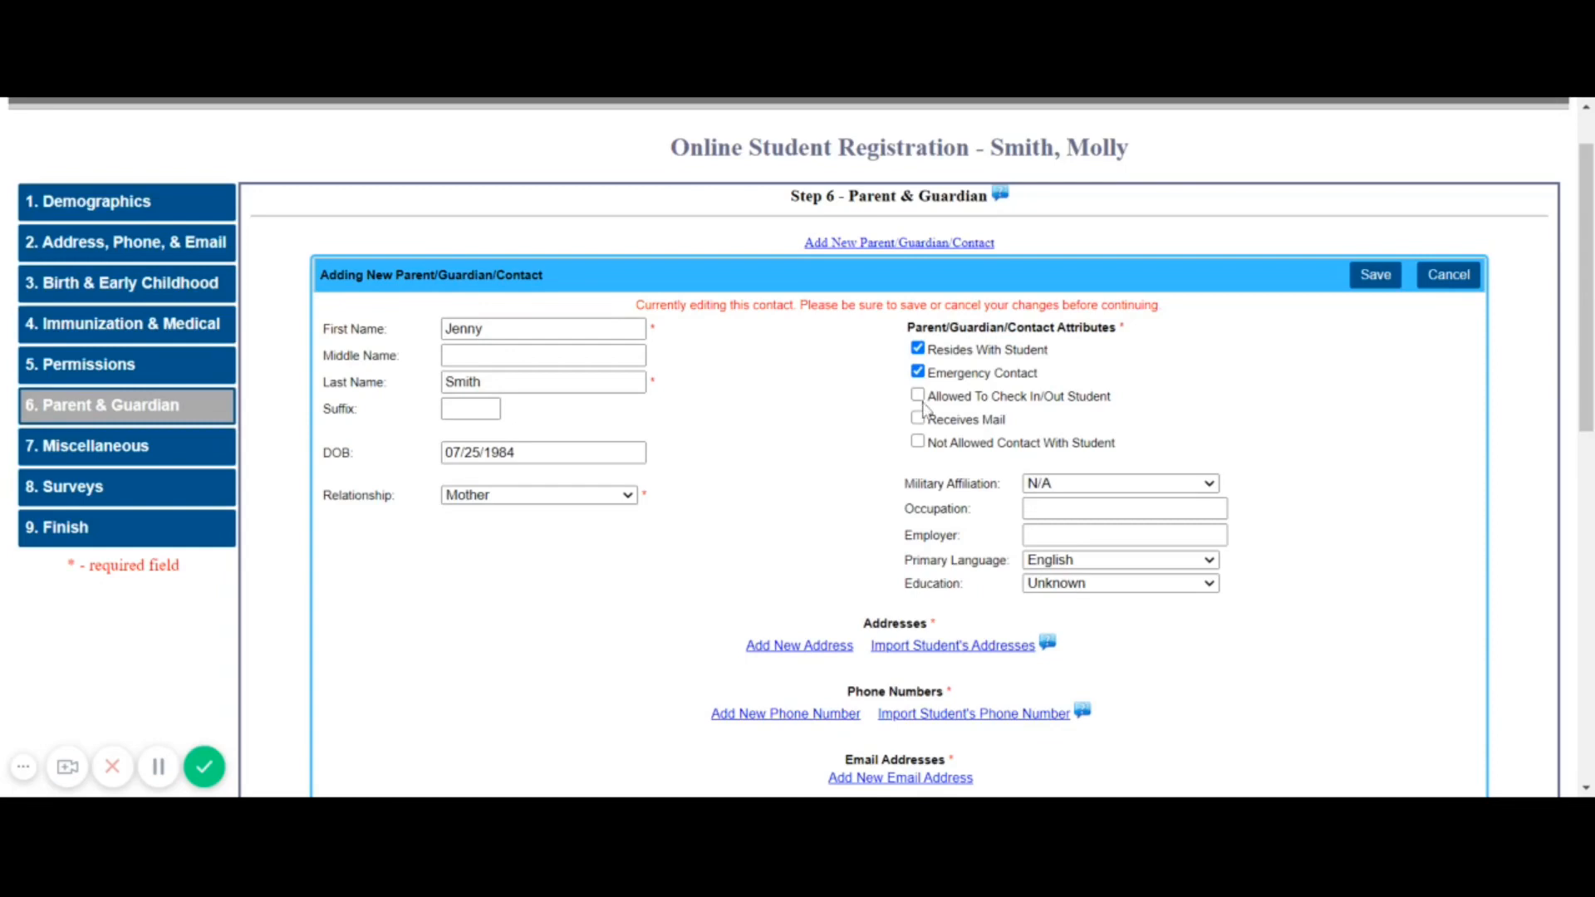
{"action": "left_click", "coordinate": [918, 395]}
Import the student's address and phone number into the mother's contact
{"action": "left_click", "coordinate": [928, 652]}
{"action": "scroll", "coordinate": [913, 606], "scroll_direction": "down", "scroll_amount": 2}
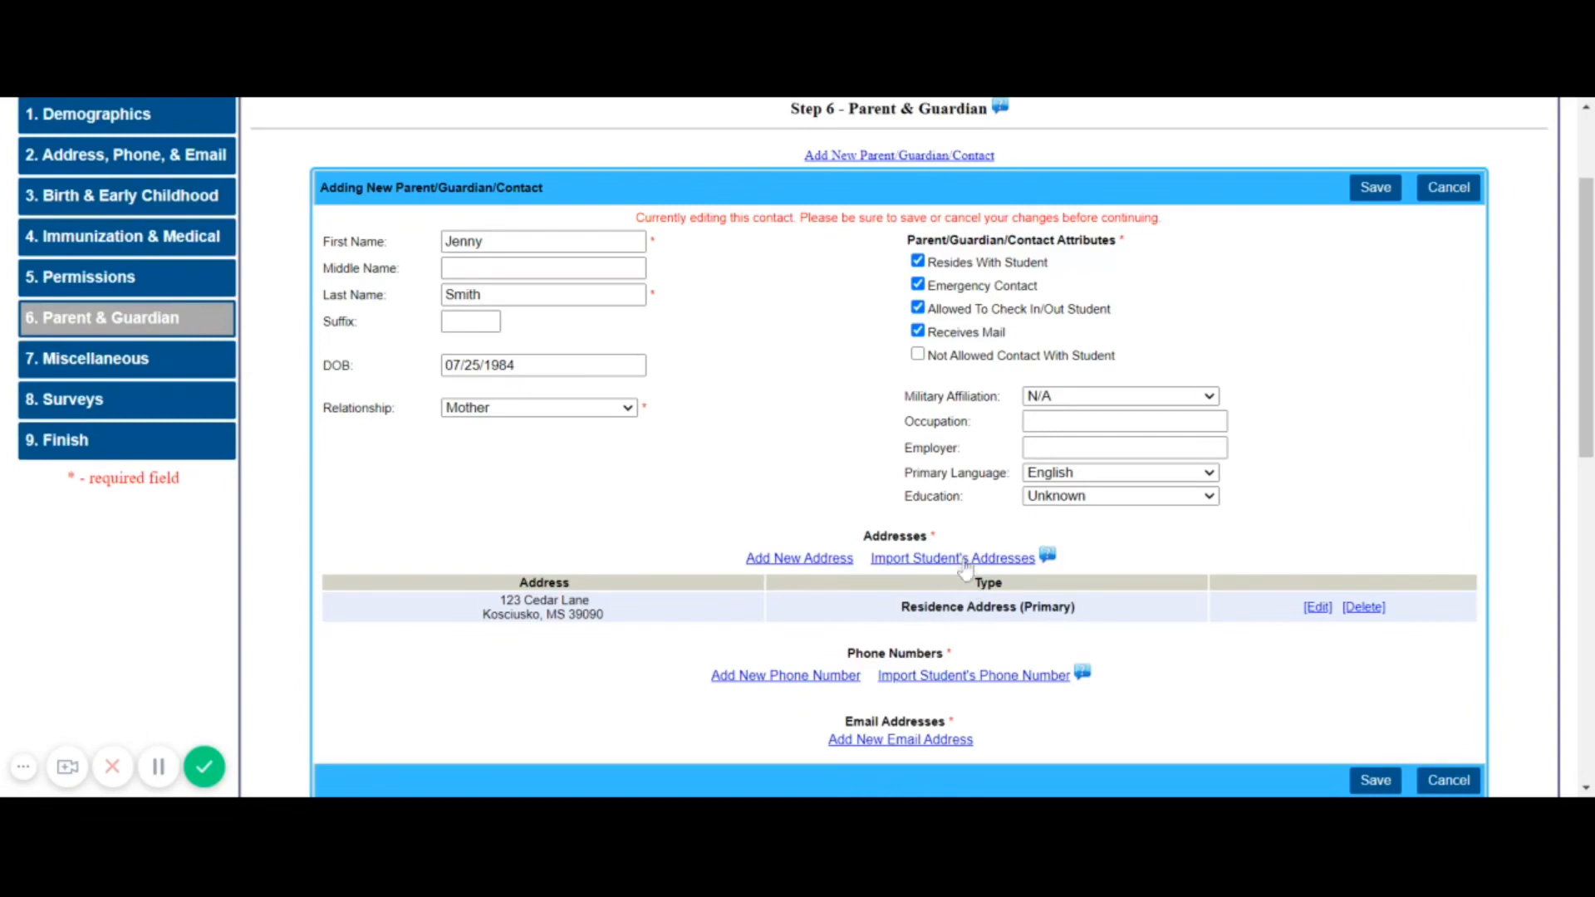
{"action": "left_click", "coordinate": [928, 681]}
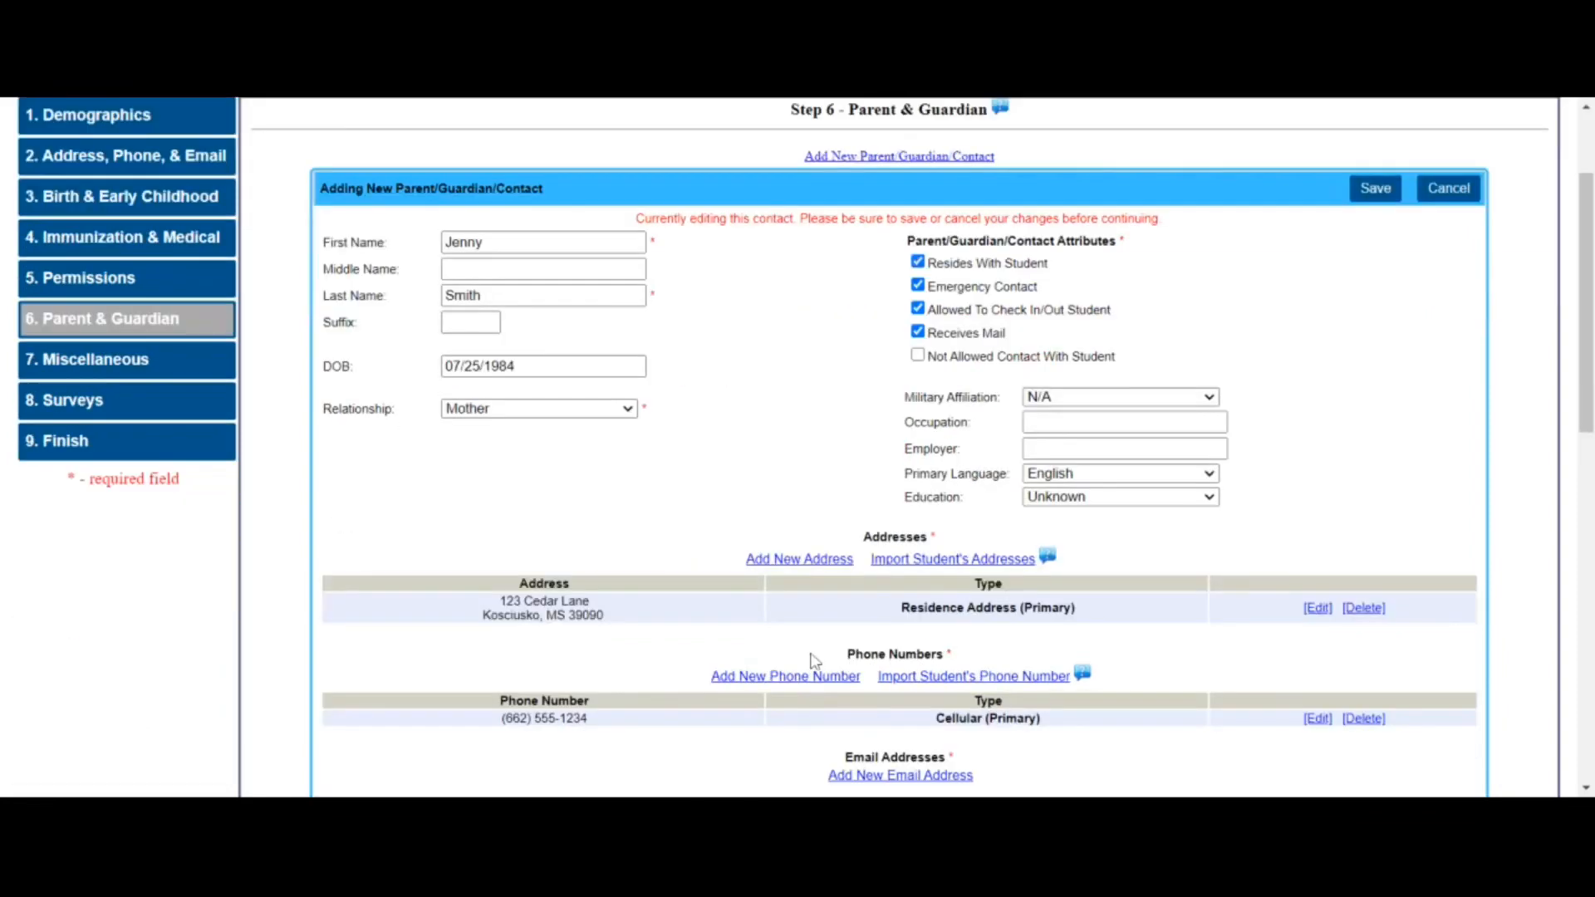
{"action": "scroll", "coordinate": [817, 679], "scroll_direction": "up", "scroll_amount": 1}
{"action": "scroll", "coordinate": [818, 682], "scroll_direction": "down", "scroll_amount": 1}
{"action": "scroll", "coordinate": [817, 686], "scroll_direction": "down", "scroll_amount": 1}
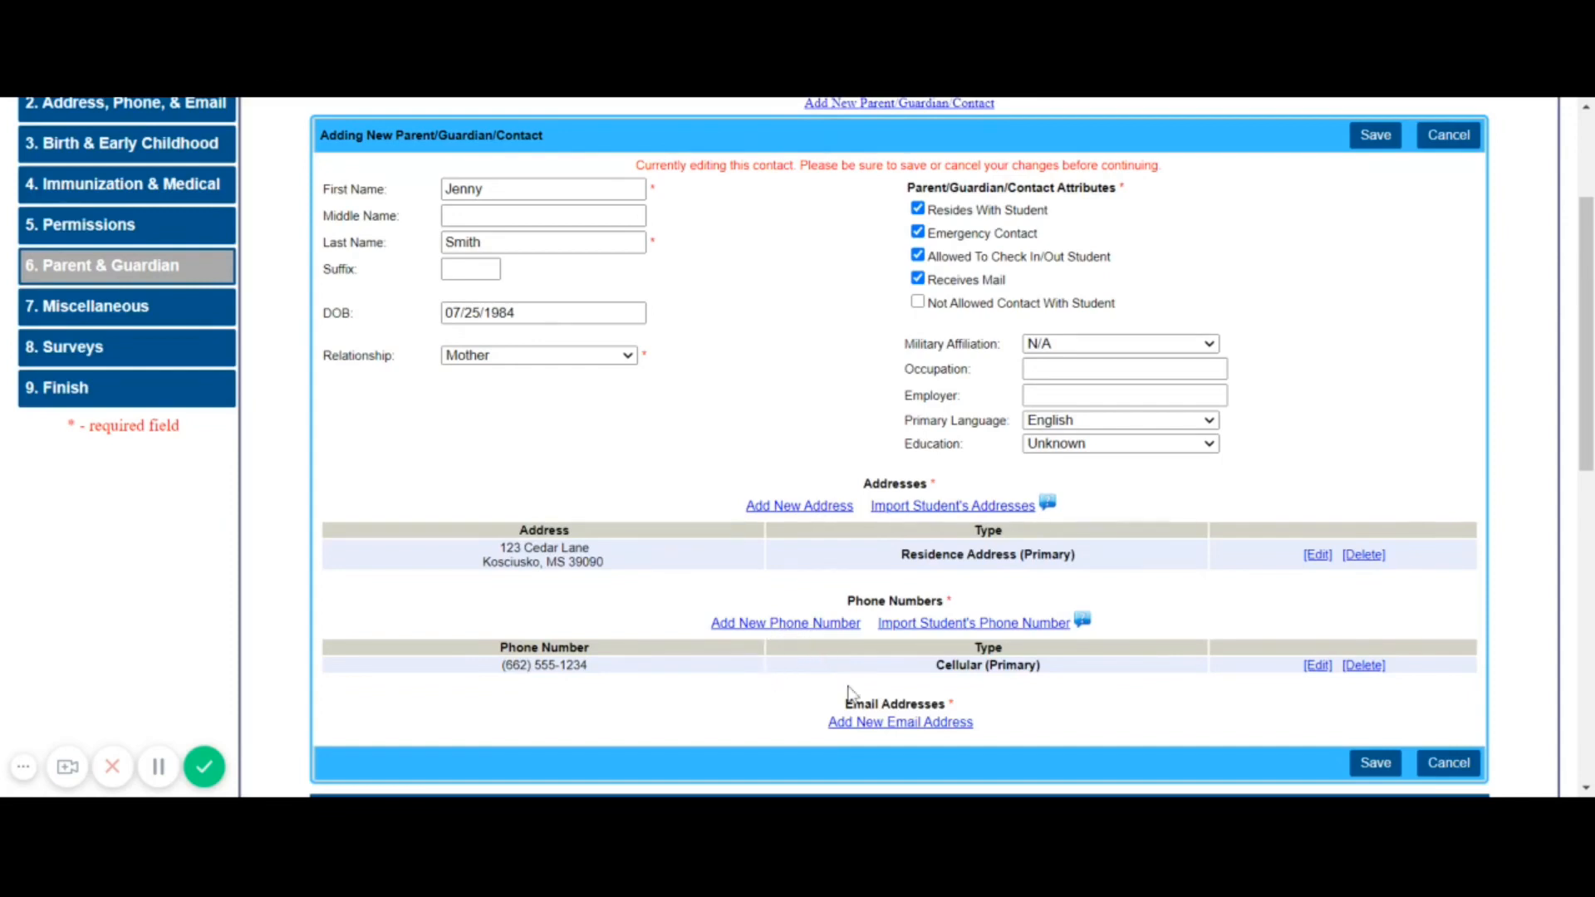
Add the mother's e-mail address as her primary address, used for AIM e-mail
{"action": "left_click", "coordinate": [896, 723]}
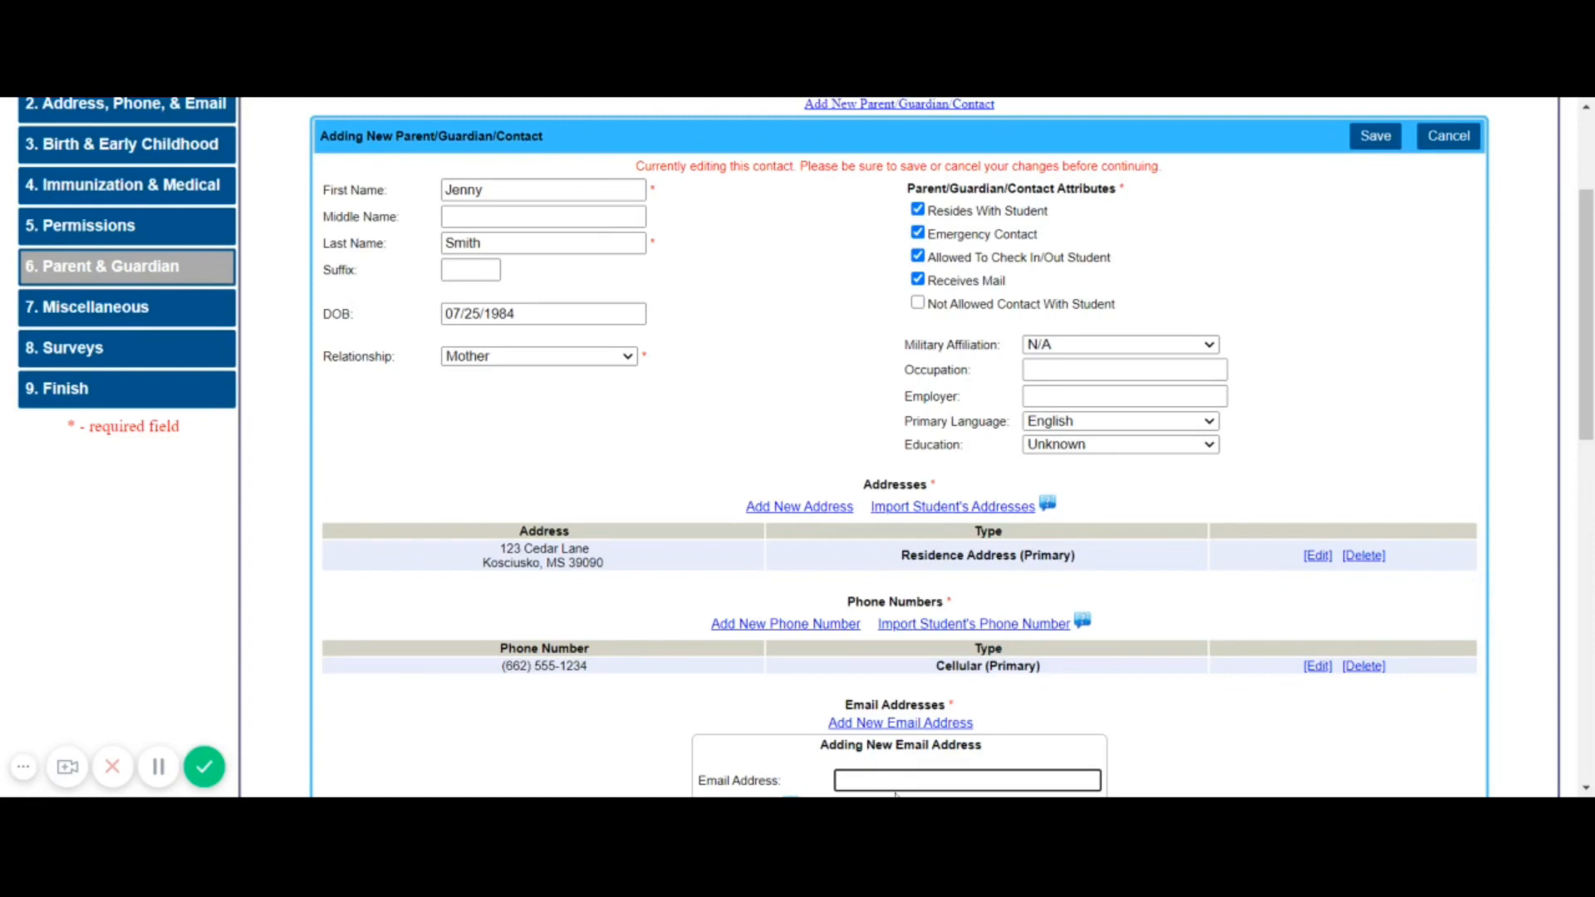
{"action": "type", "text": "jesmith@nowhere.com"}
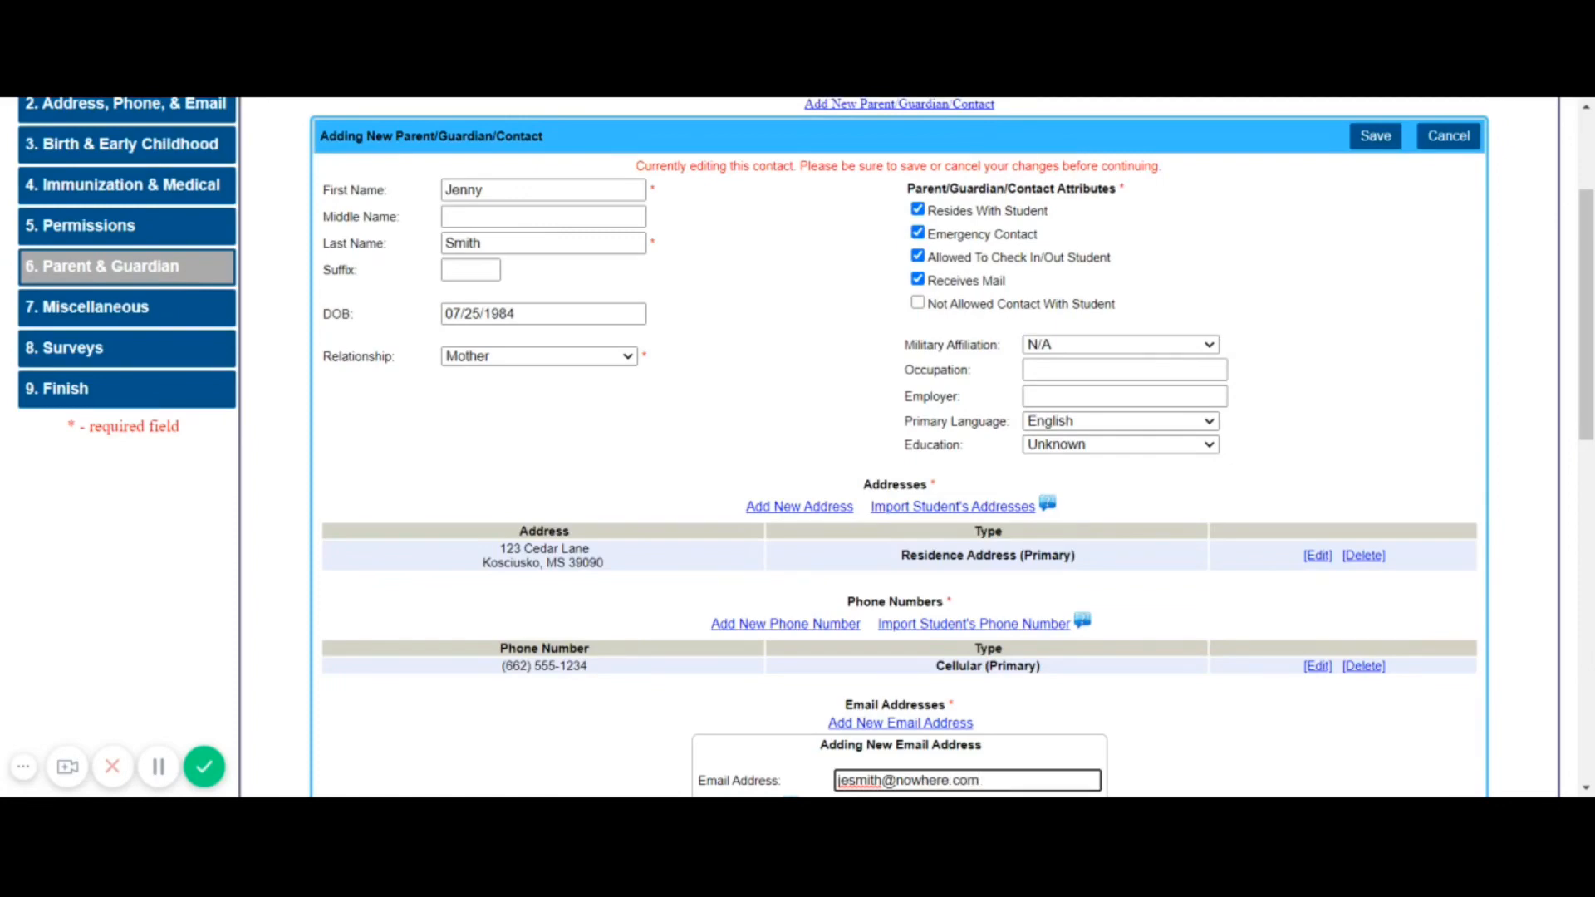
{"action": "scroll", "coordinate": [897, 449], "scroll_direction": "down", "scroll_amount": 2}
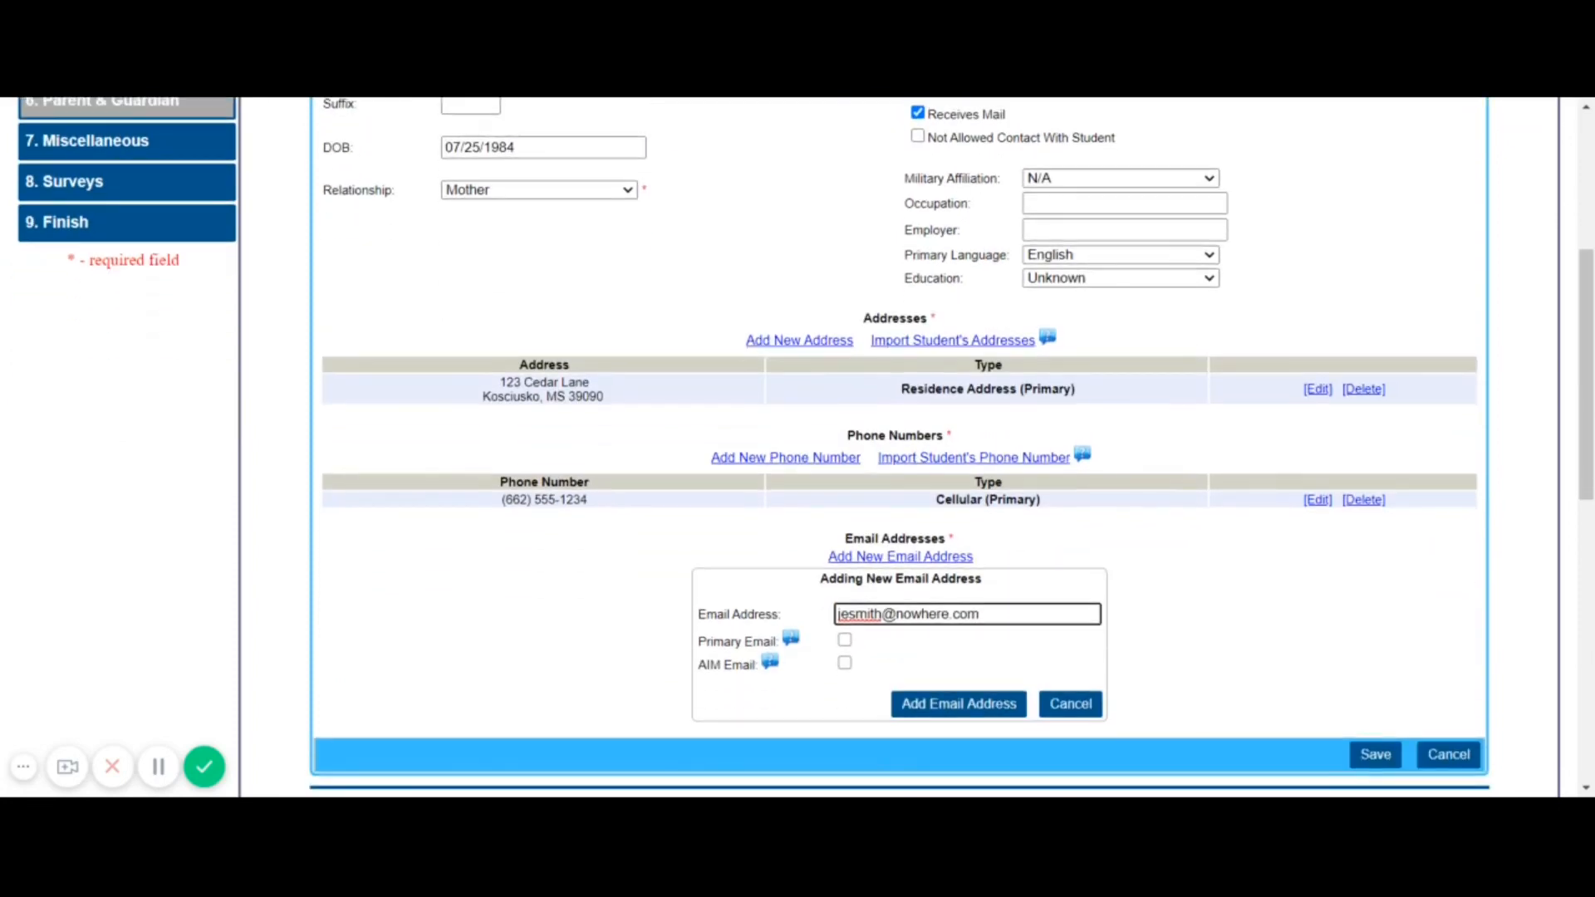
{"action": "left_click", "coordinate": [844, 641]}
{"action": "left_click", "coordinate": [846, 667]}
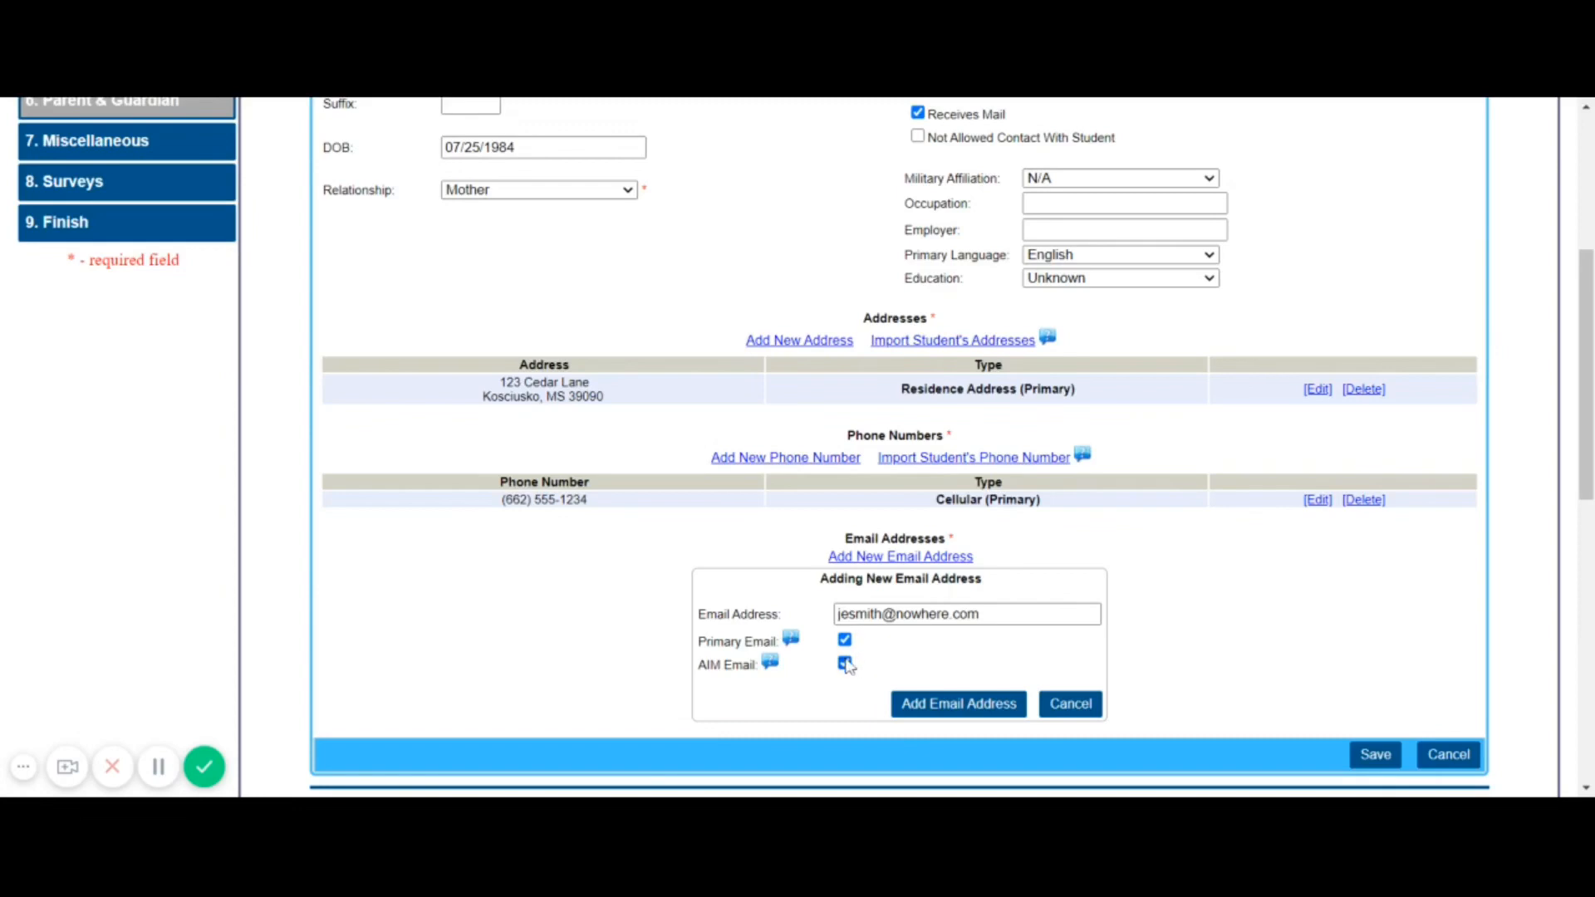
{"action": "left_click", "coordinate": [968, 704]}
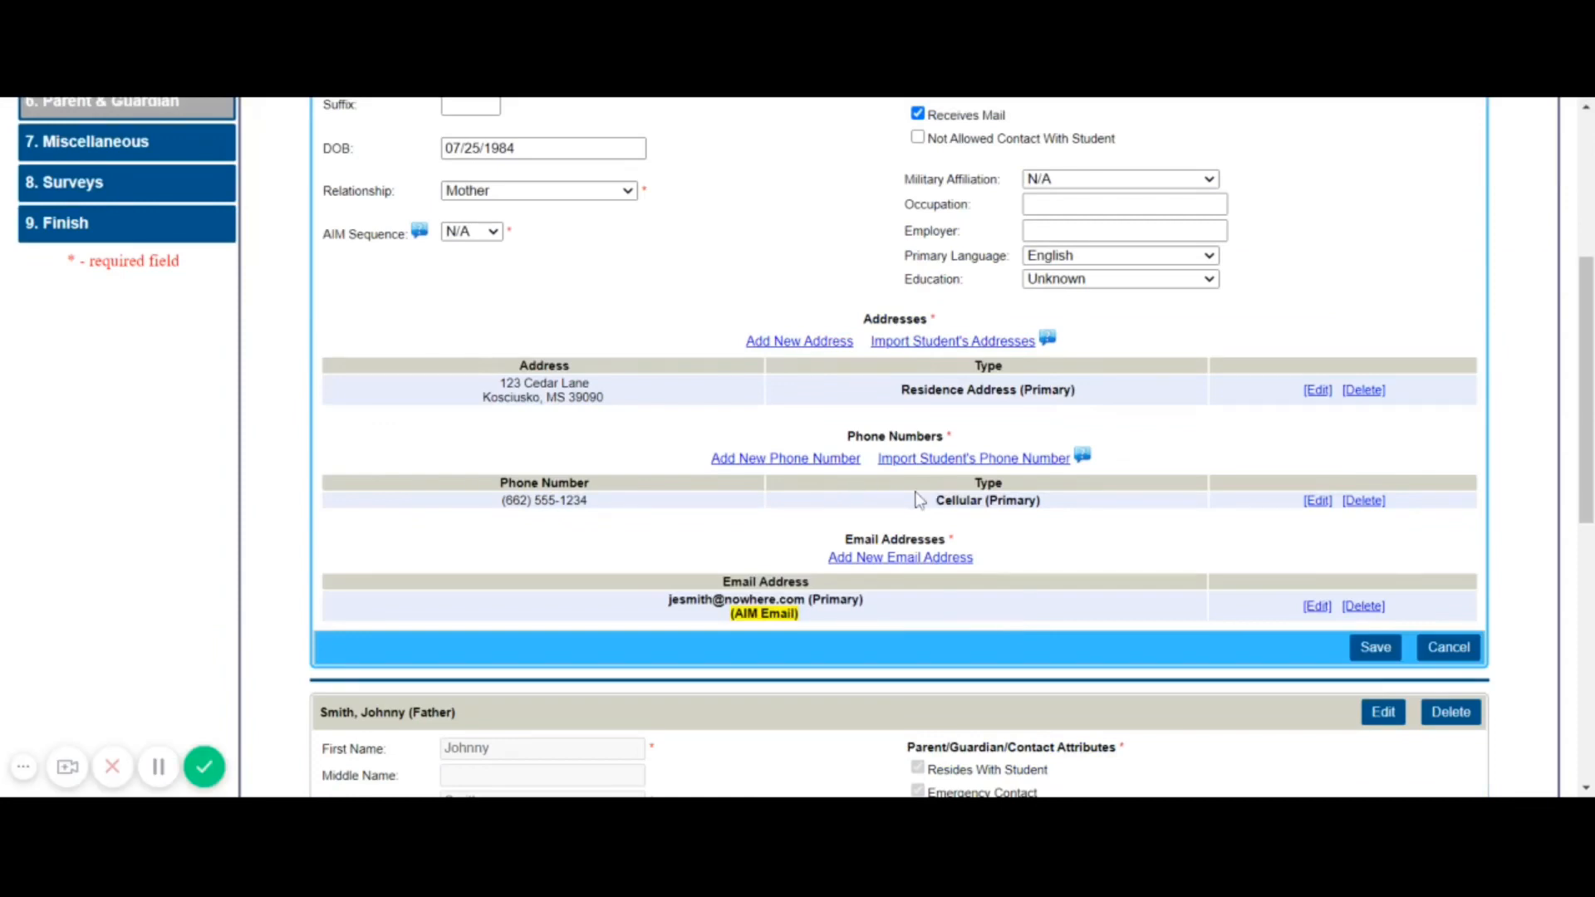
Enable AIM Call and AIM Text on the mother's imported cellular phone number
{"action": "left_click", "coordinate": [1319, 501]}
{"action": "scroll", "coordinate": [1022, 623], "scroll_direction": "down", "scroll_amount": 4}
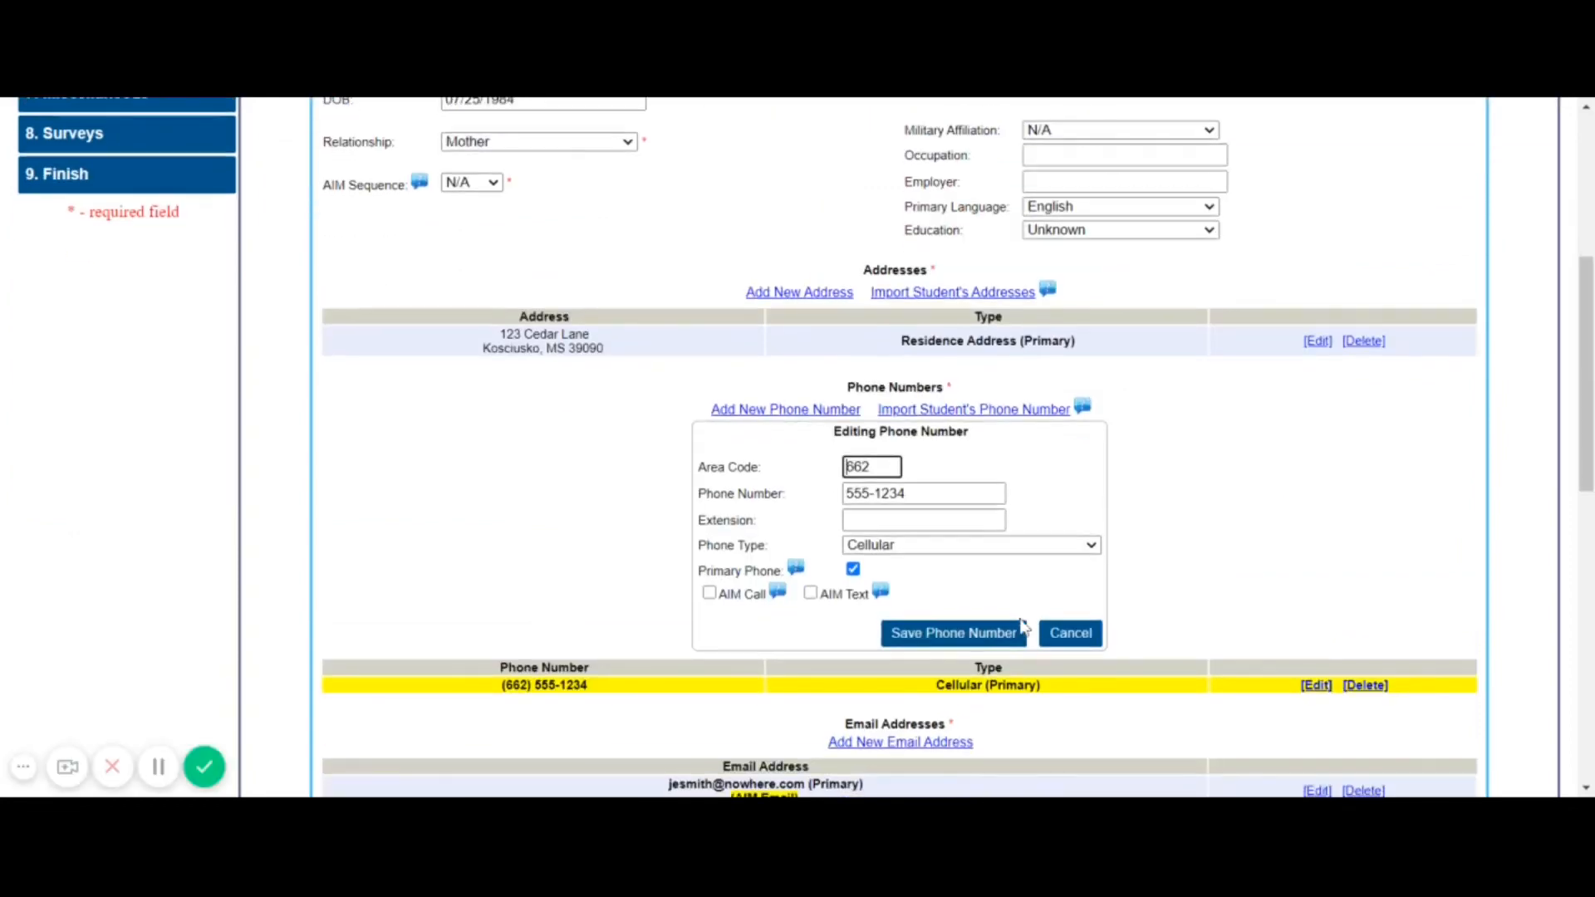
{"action": "left_click", "coordinate": [709, 593]}
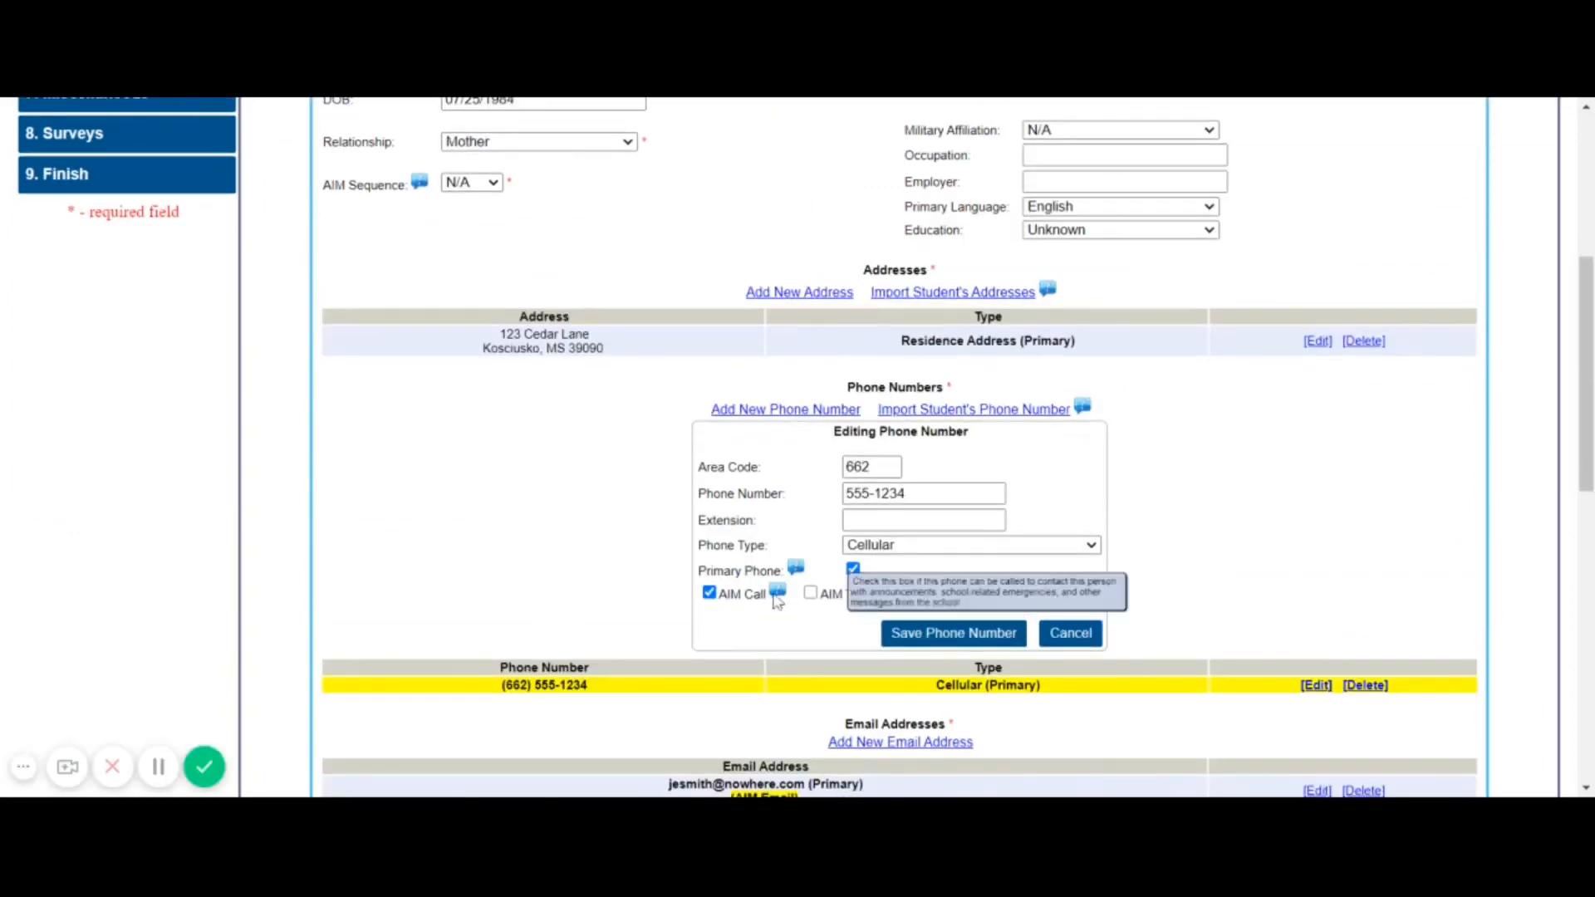
{"action": "left_click", "coordinate": [811, 593]}
{"action": "left_click", "coordinate": [931, 636]}
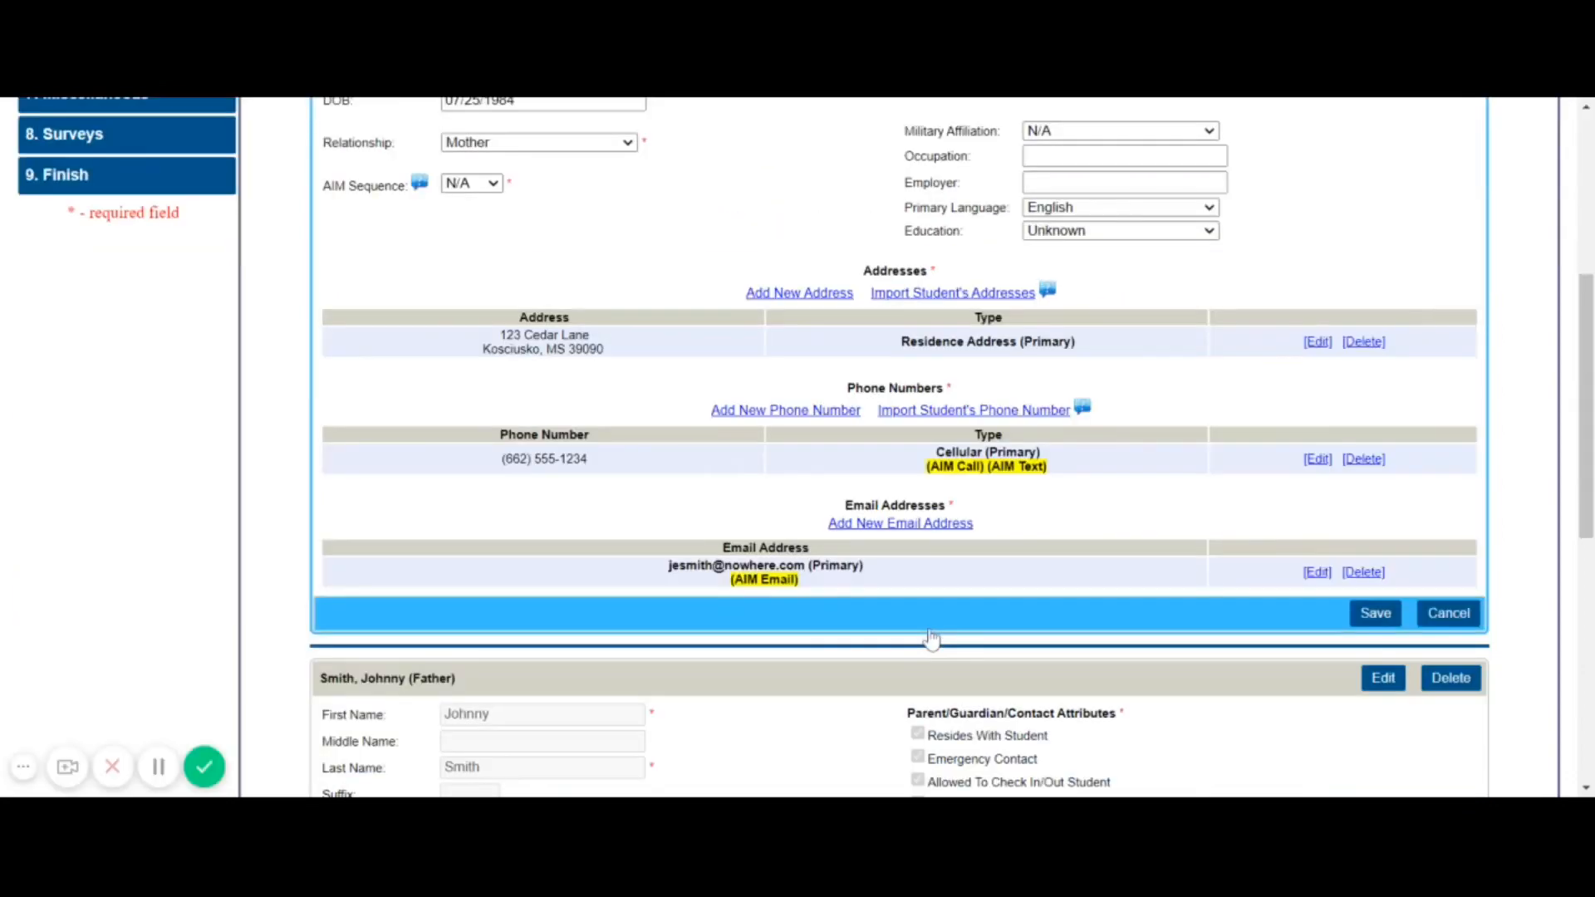
Save the mother contact and review it listed above the father in Parent & Guardian
{"action": "left_click", "coordinate": [1367, 615]}
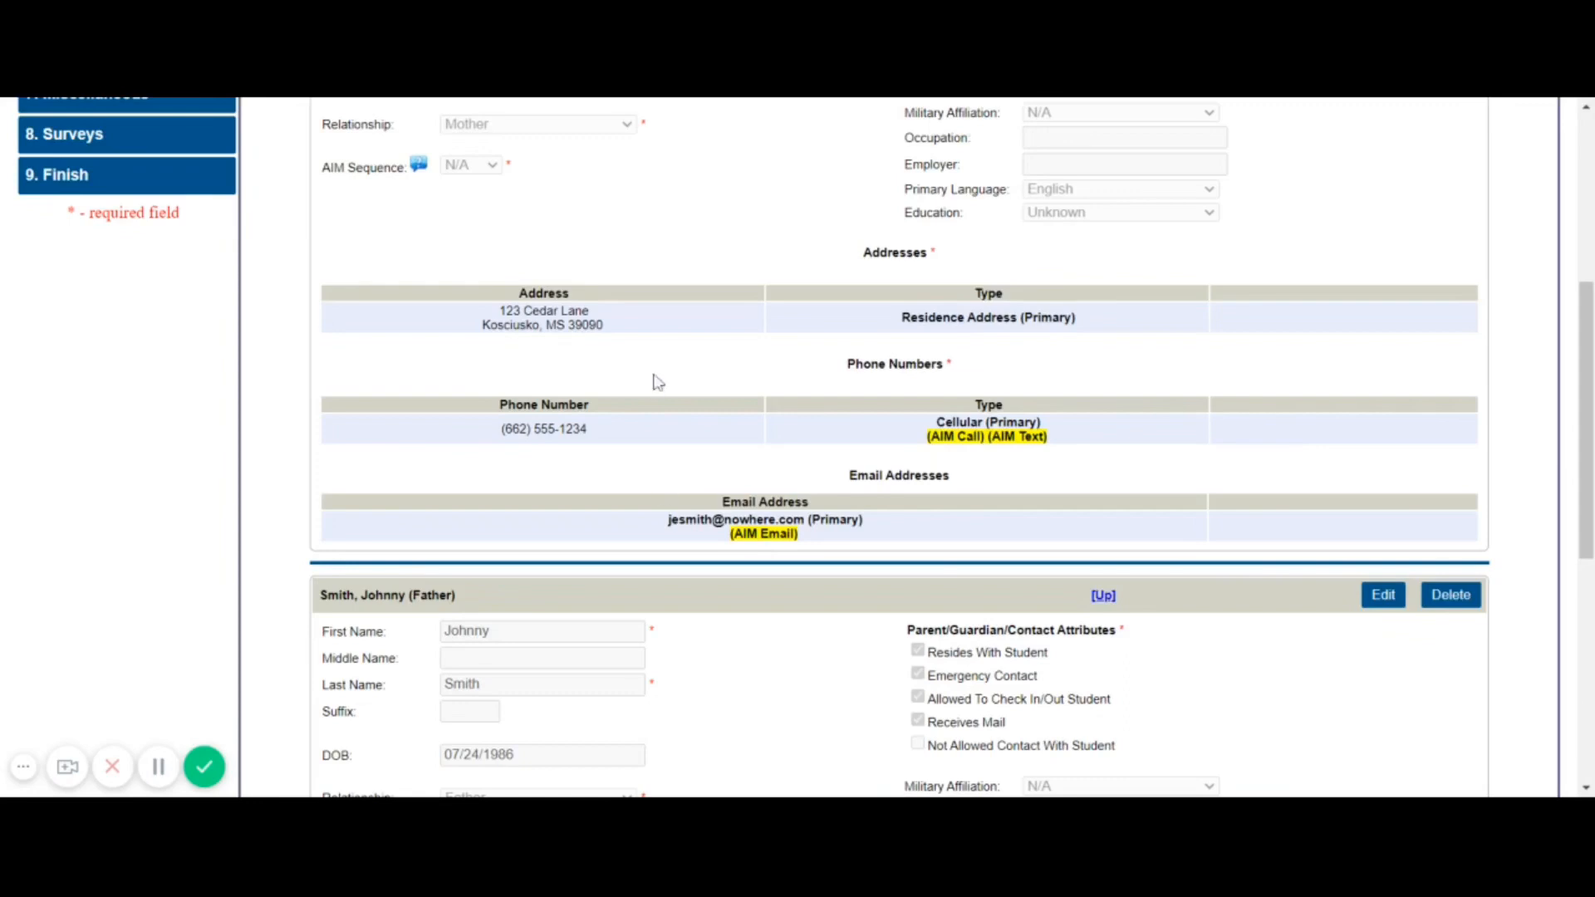
{"action": "scroll", "coordinate": [654, 382], "scroll_direction": "down", "scroll_amount": 1}
{"action": "scroll", "coordinate": [654, 382], "scroll_direction": "up", "scroll_amount": 6}
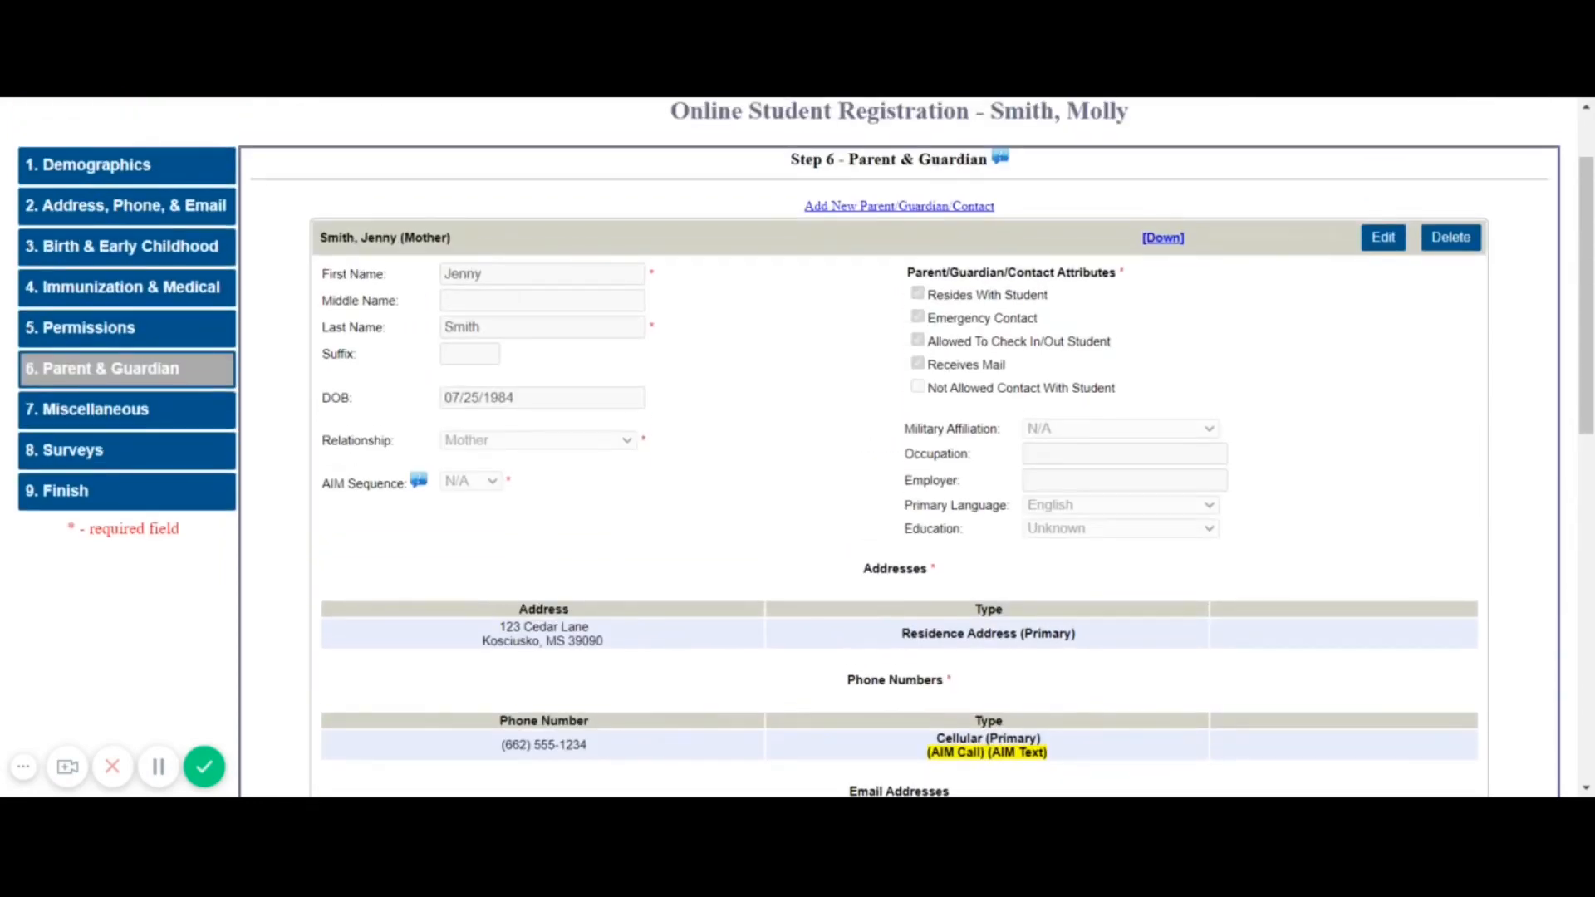
{"action": "scroll", "coordinate": [539, 420], "scroll_direction": "down", "scroll_amount": 1}
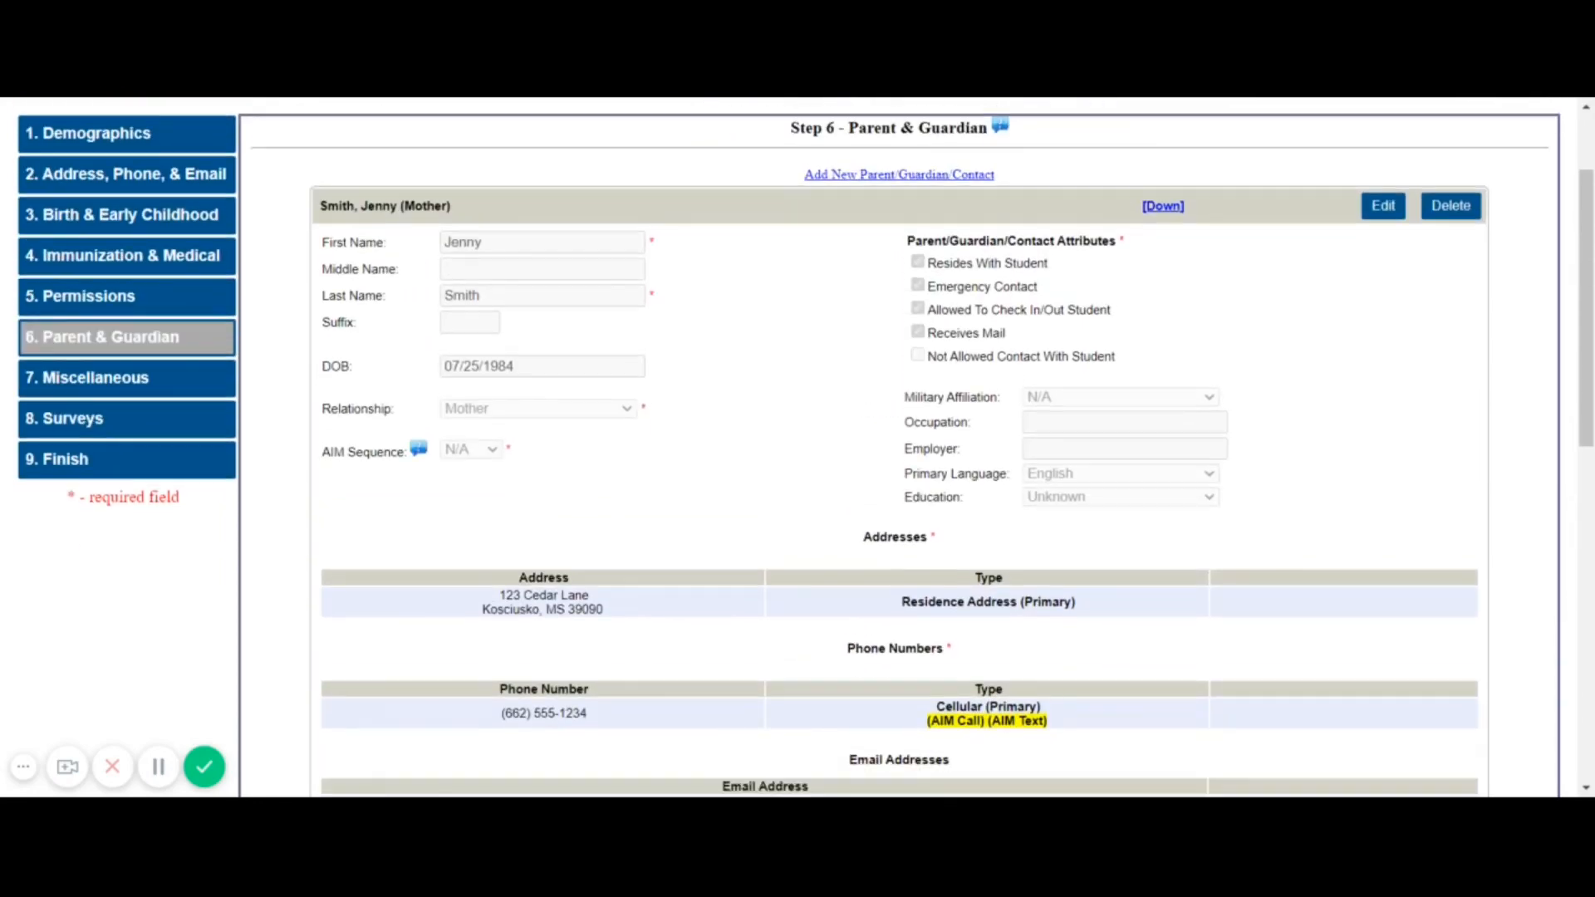
{"action": "scroll", "coordinate": [489, 462], "scroll_direction": "down", "scroll_amount": 3}
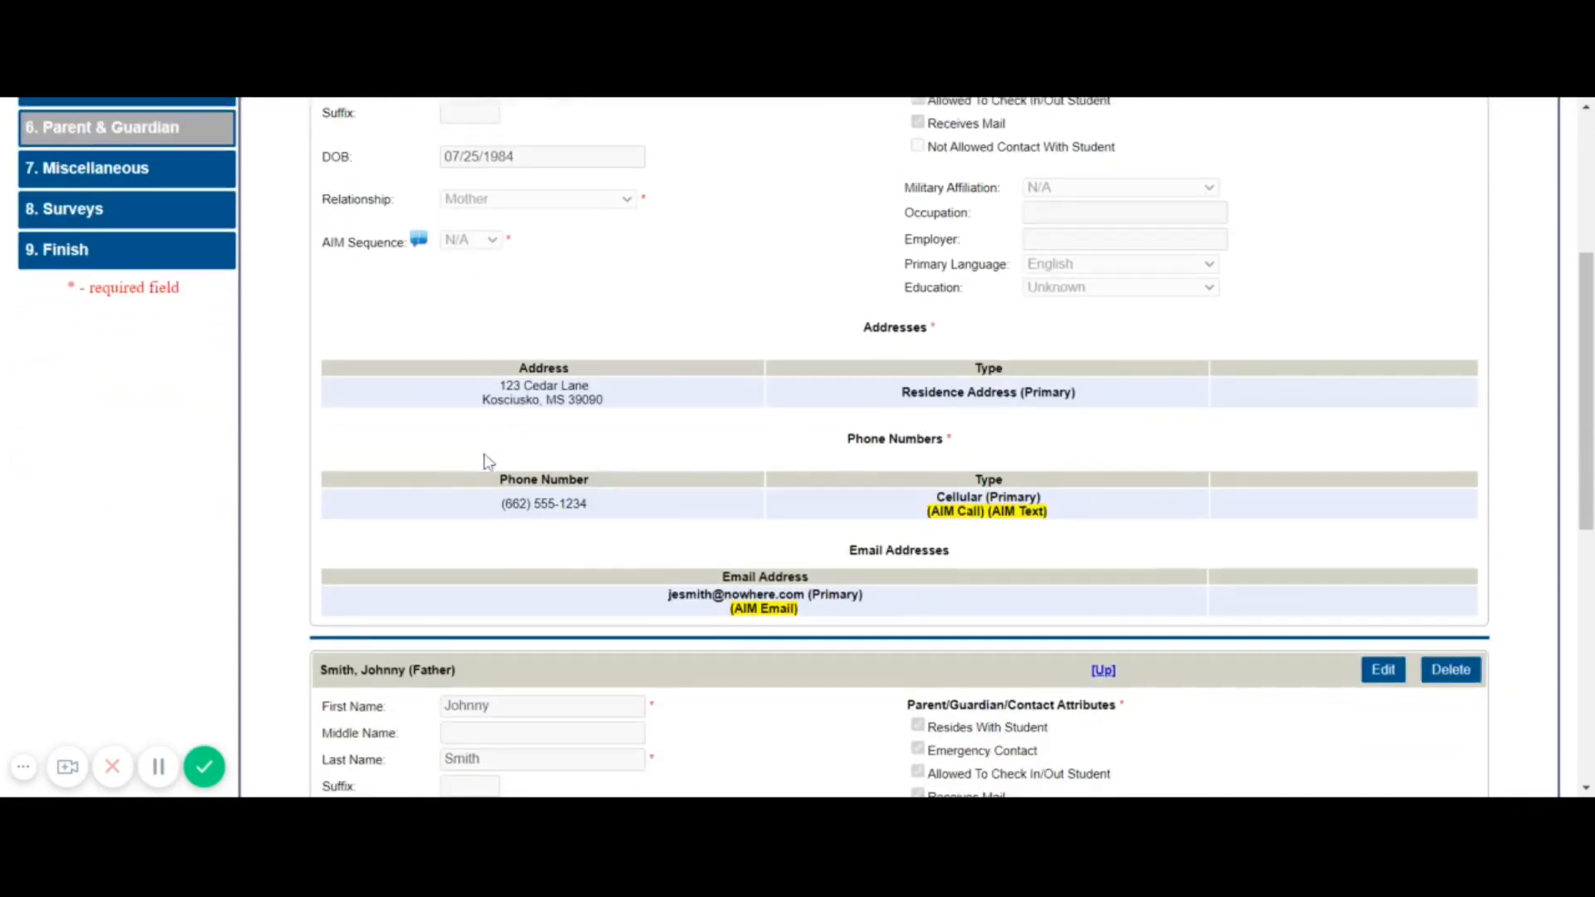
{"action": "scroll", "coordinate": [750, 446], "scroll_direction": "up", "scroll_amount": 2}
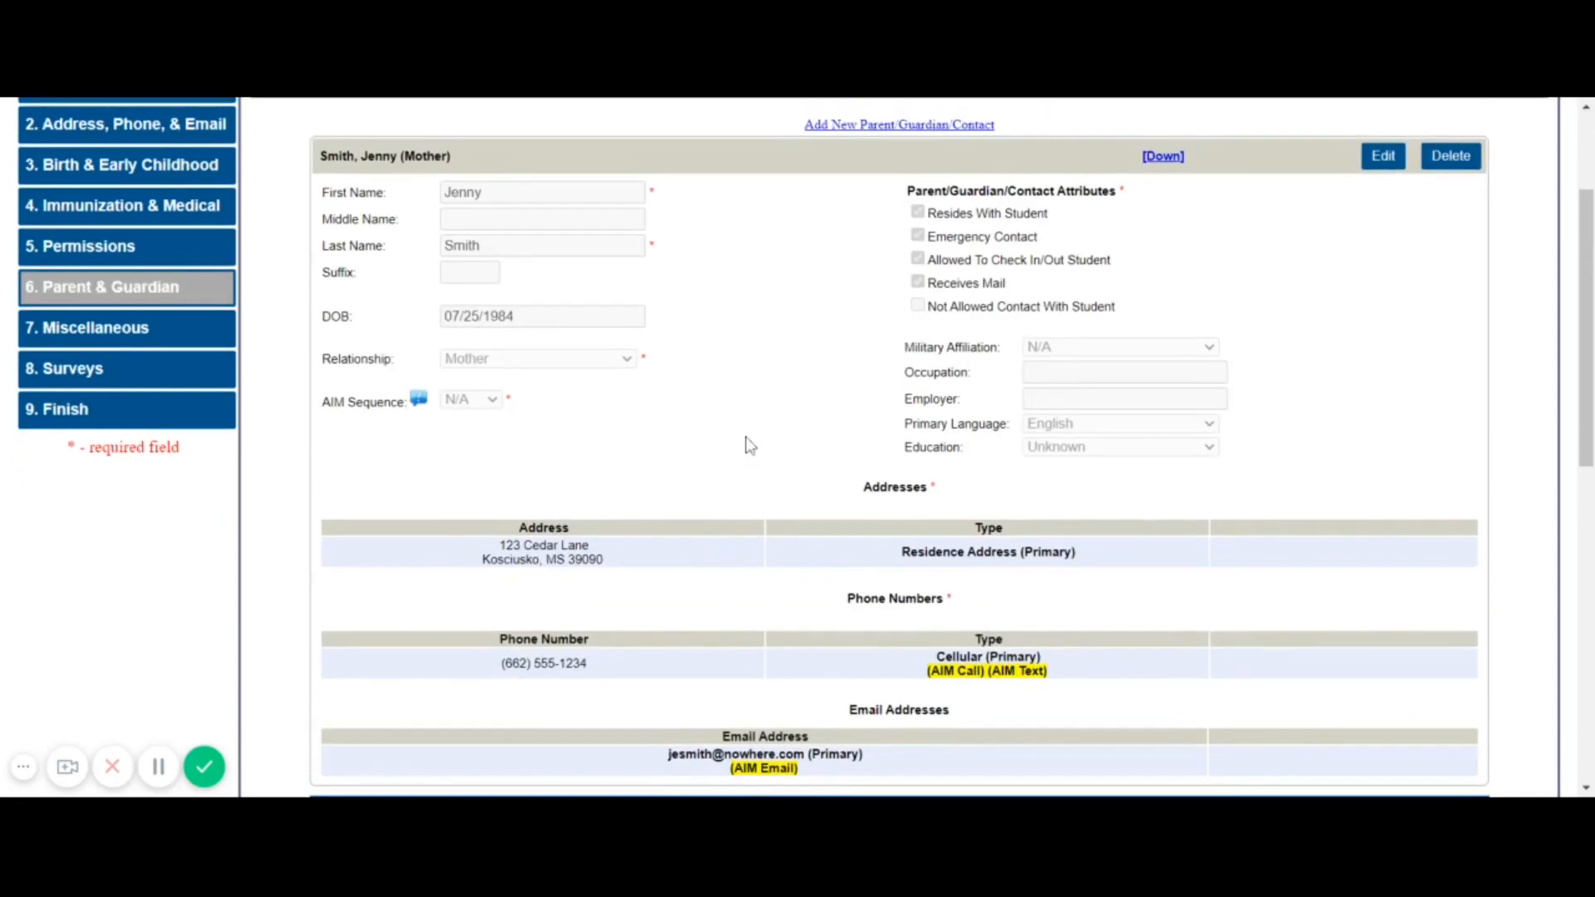
Edit the mother contact, choose AIM Sequence 1, and save it again
{"action": "left_click", "coordinate": [1383, 155]}
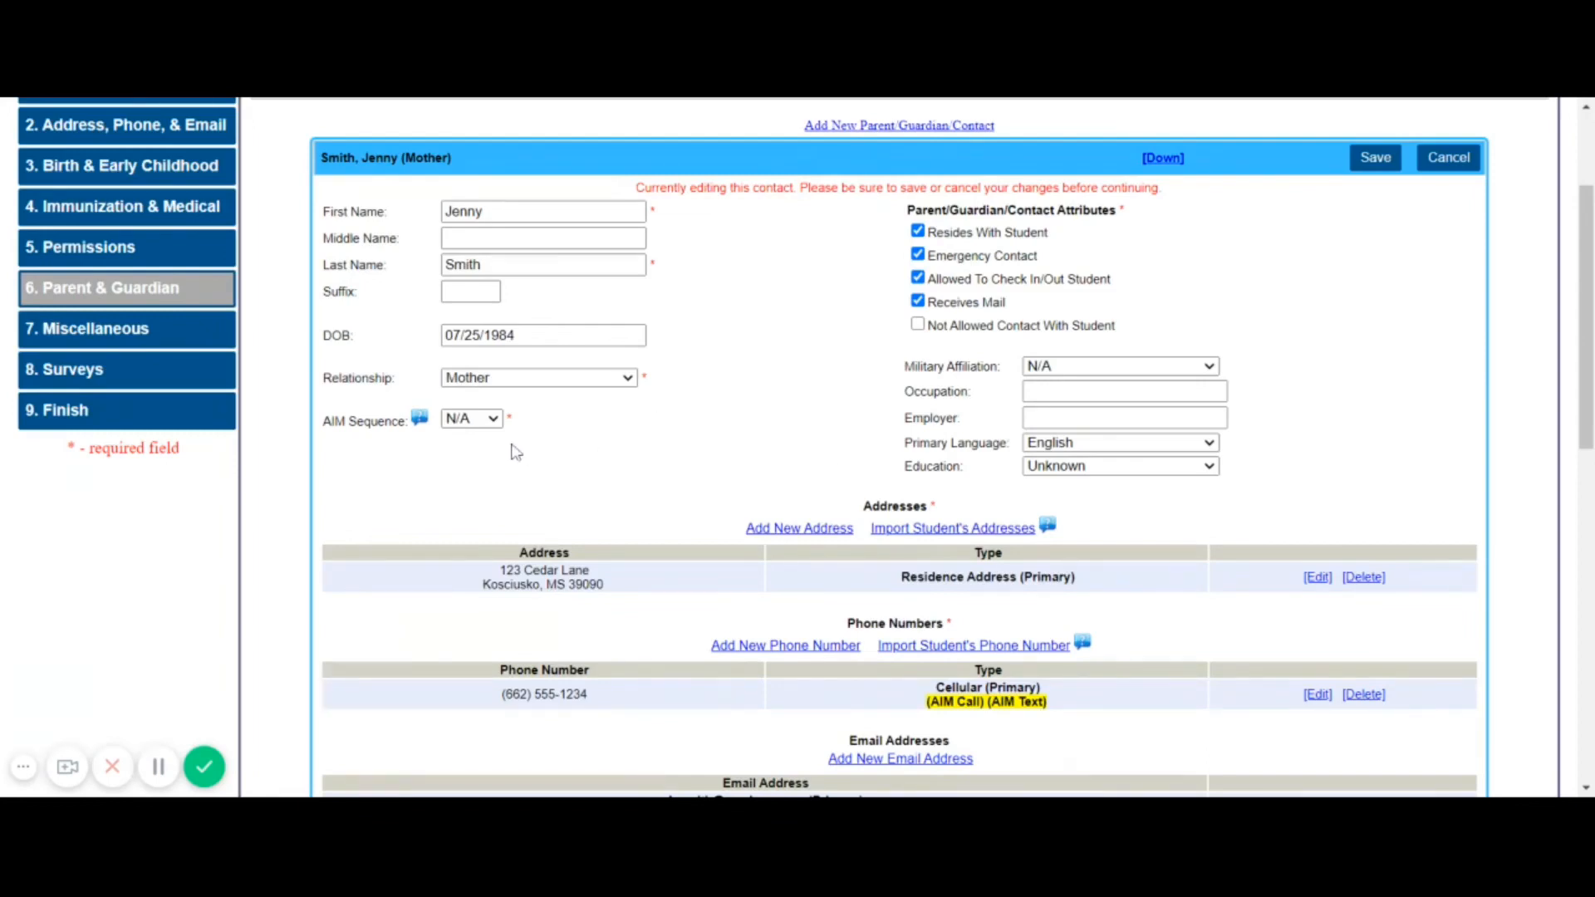
{"action": "mouse_move", "coordinate": [427, 428]}
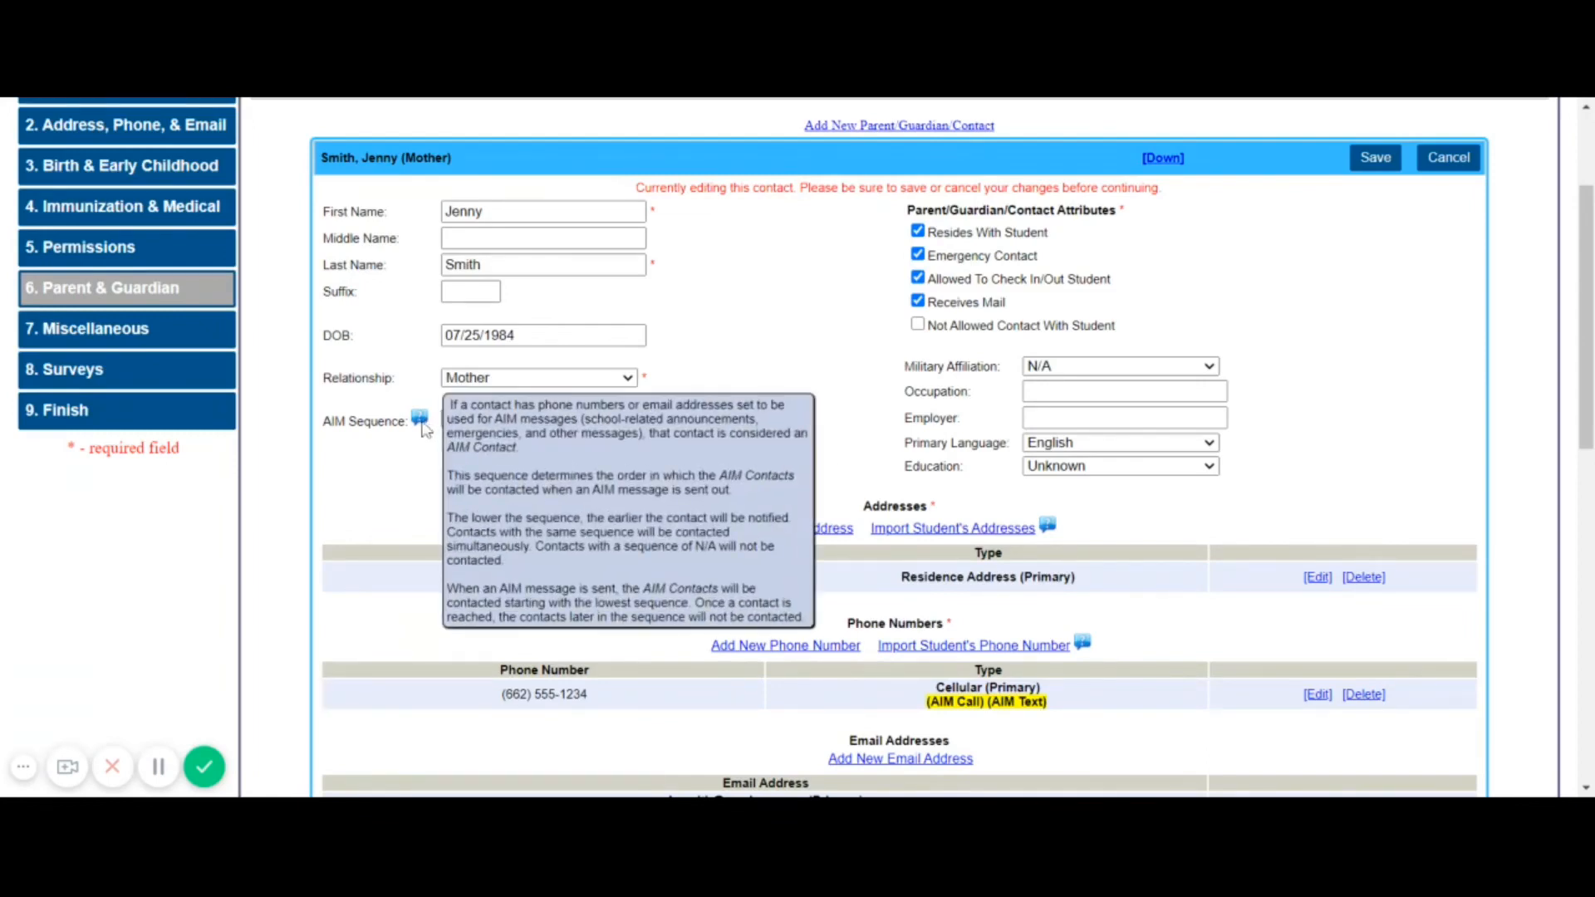
{"action": "left_click", "coordinate": [467, 426]}
{"action": "left_click", "coordinate": [475, 462]}
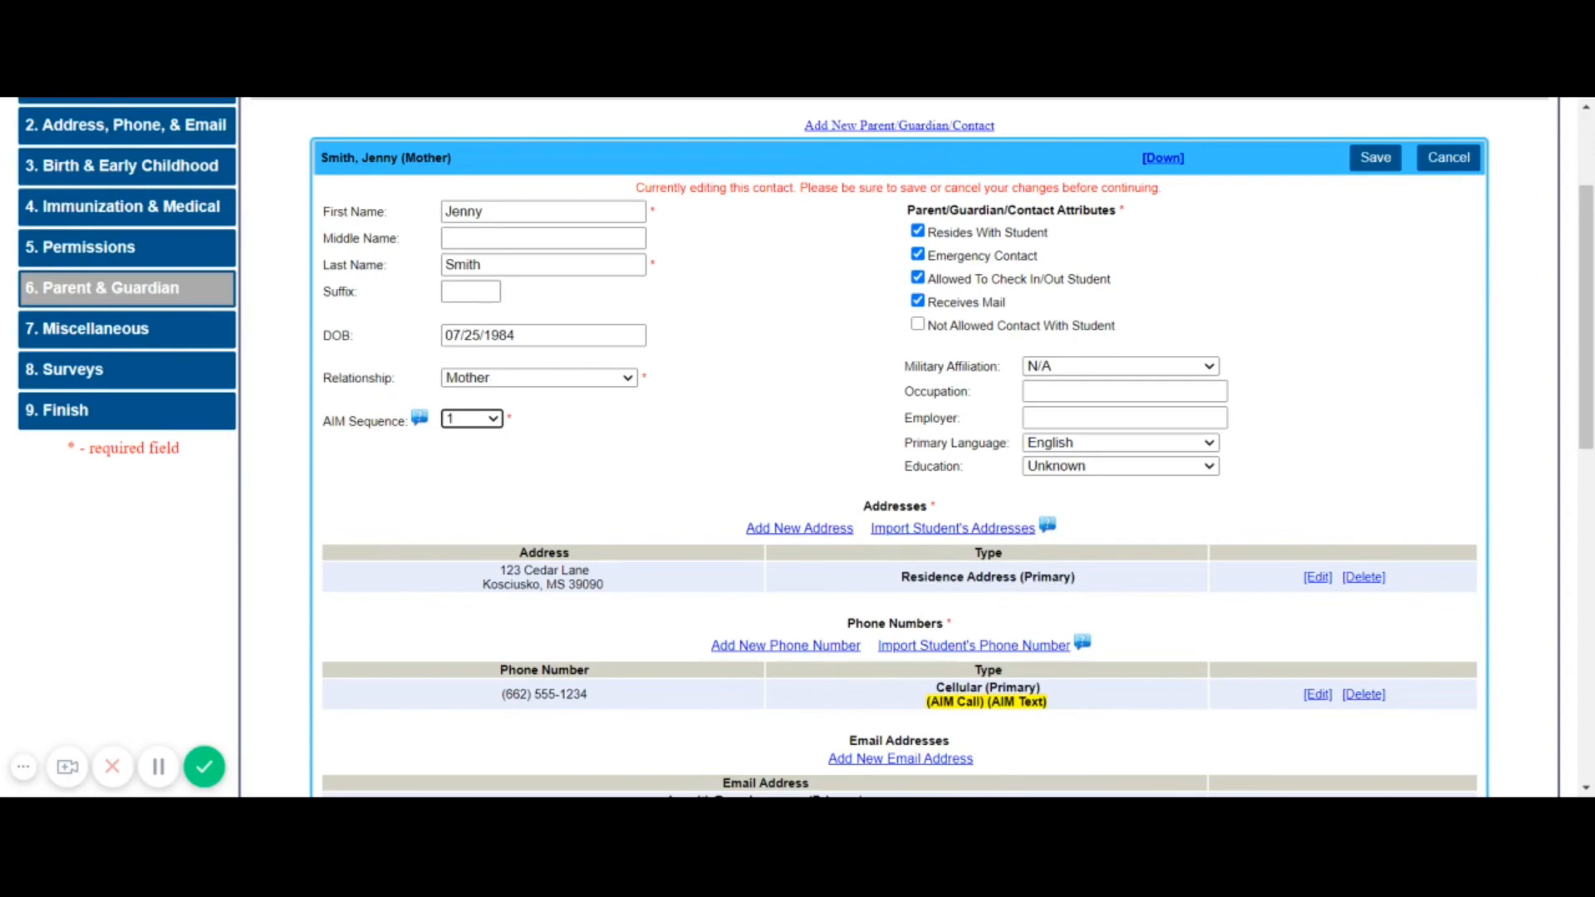
{"action": "left_click", "coordinate": [478, 423]}
{"action": "left_click", "coordinate": [526, 451]}
{"action": "left_click", "coordinate": [492, 424]}
{"action": "scroll", "coordinate": [625, 489], "scroll_direction": "down", "scroll_amount": 4}
{"action": "scroll", "coordinate": [703, 527], "scroll_direction": "down", "scroll_amount": 4}
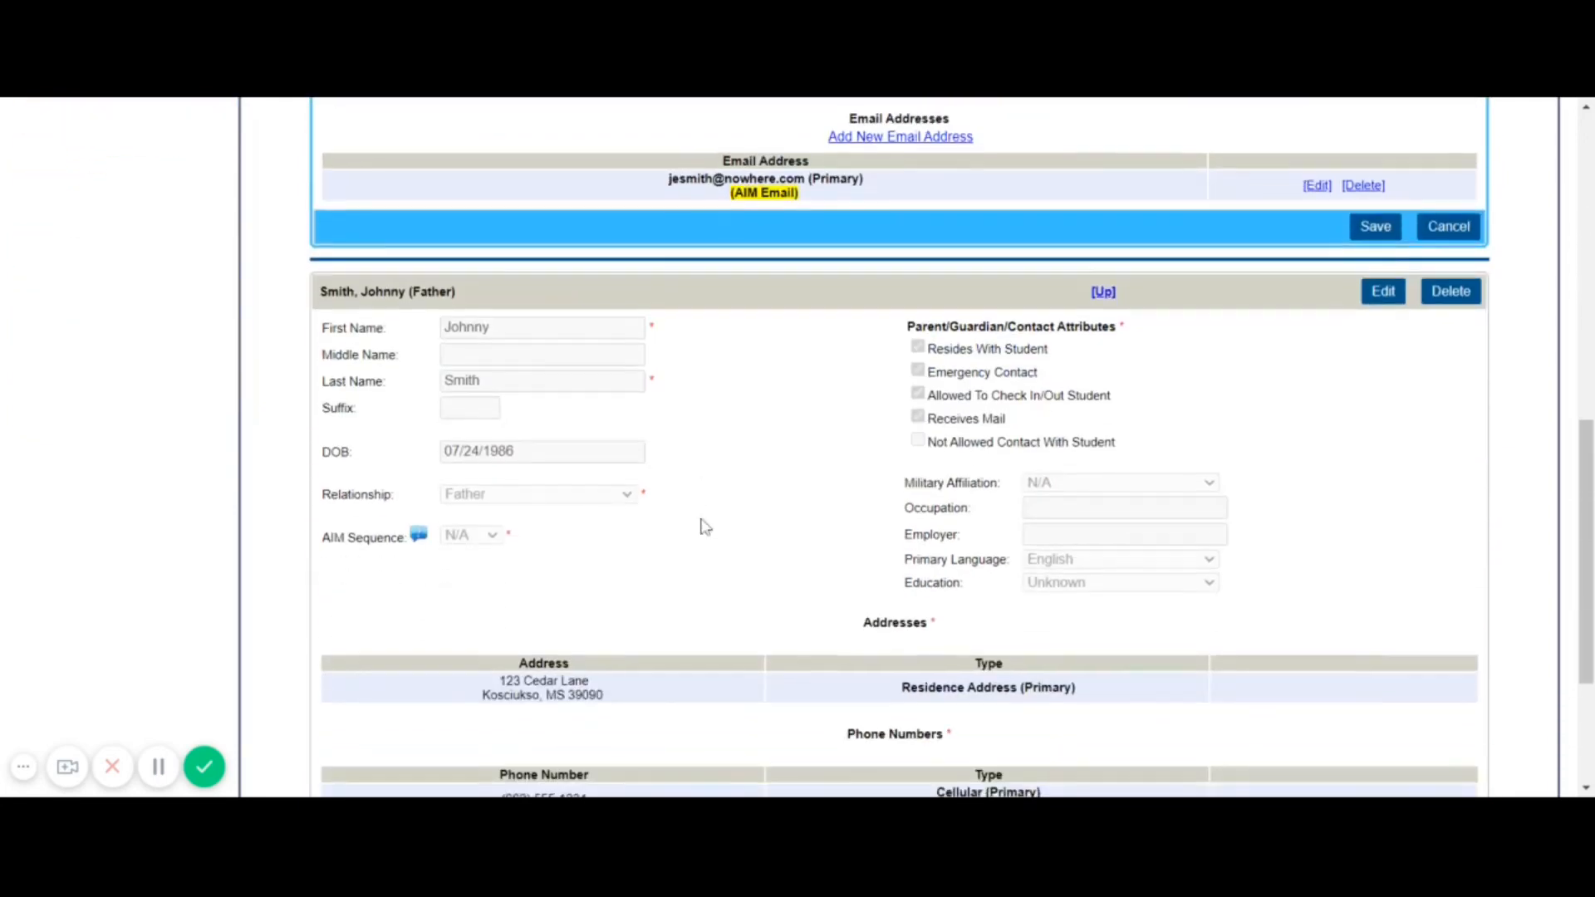
{"action": "scroll", "coordinate": [701, 524], "scroll_direction": "up", "scroll_amount": 1}
{"action": "left_click", "coordinate": [1386, 280]}
{"action": "scroll", "coordinate": [1233, 373], "scroll_direction": "down", "scroll_amount": 3}
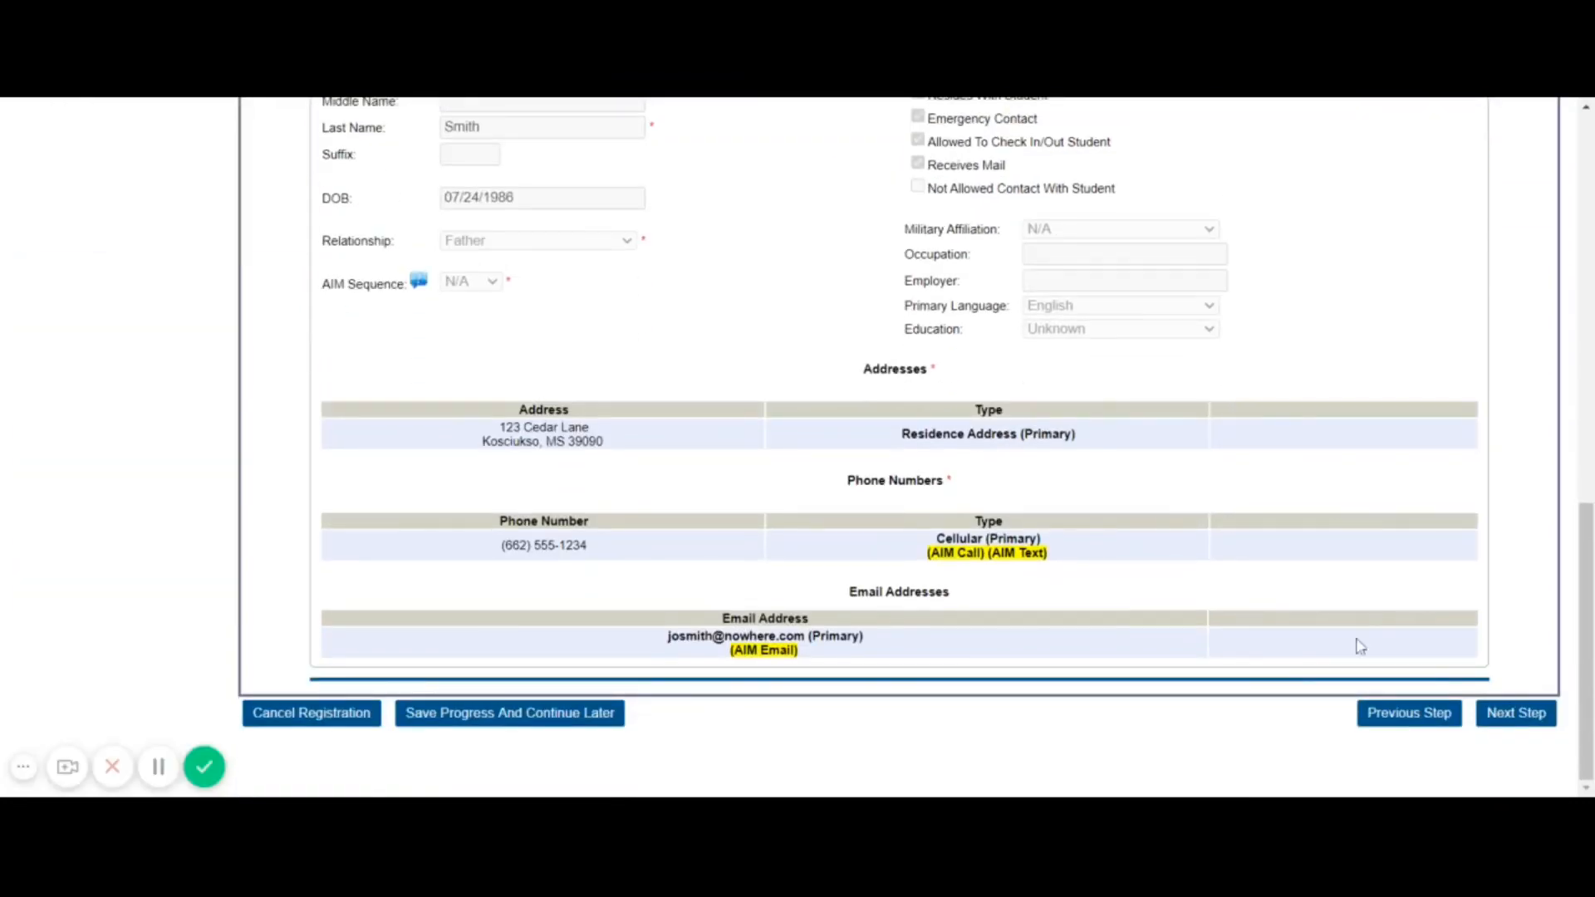
Advance past Parent & Guardian, Miscellaneous and Surveys to Step 10 - Finish
{"action": "left_click", "coordinate": [1517, 713]}
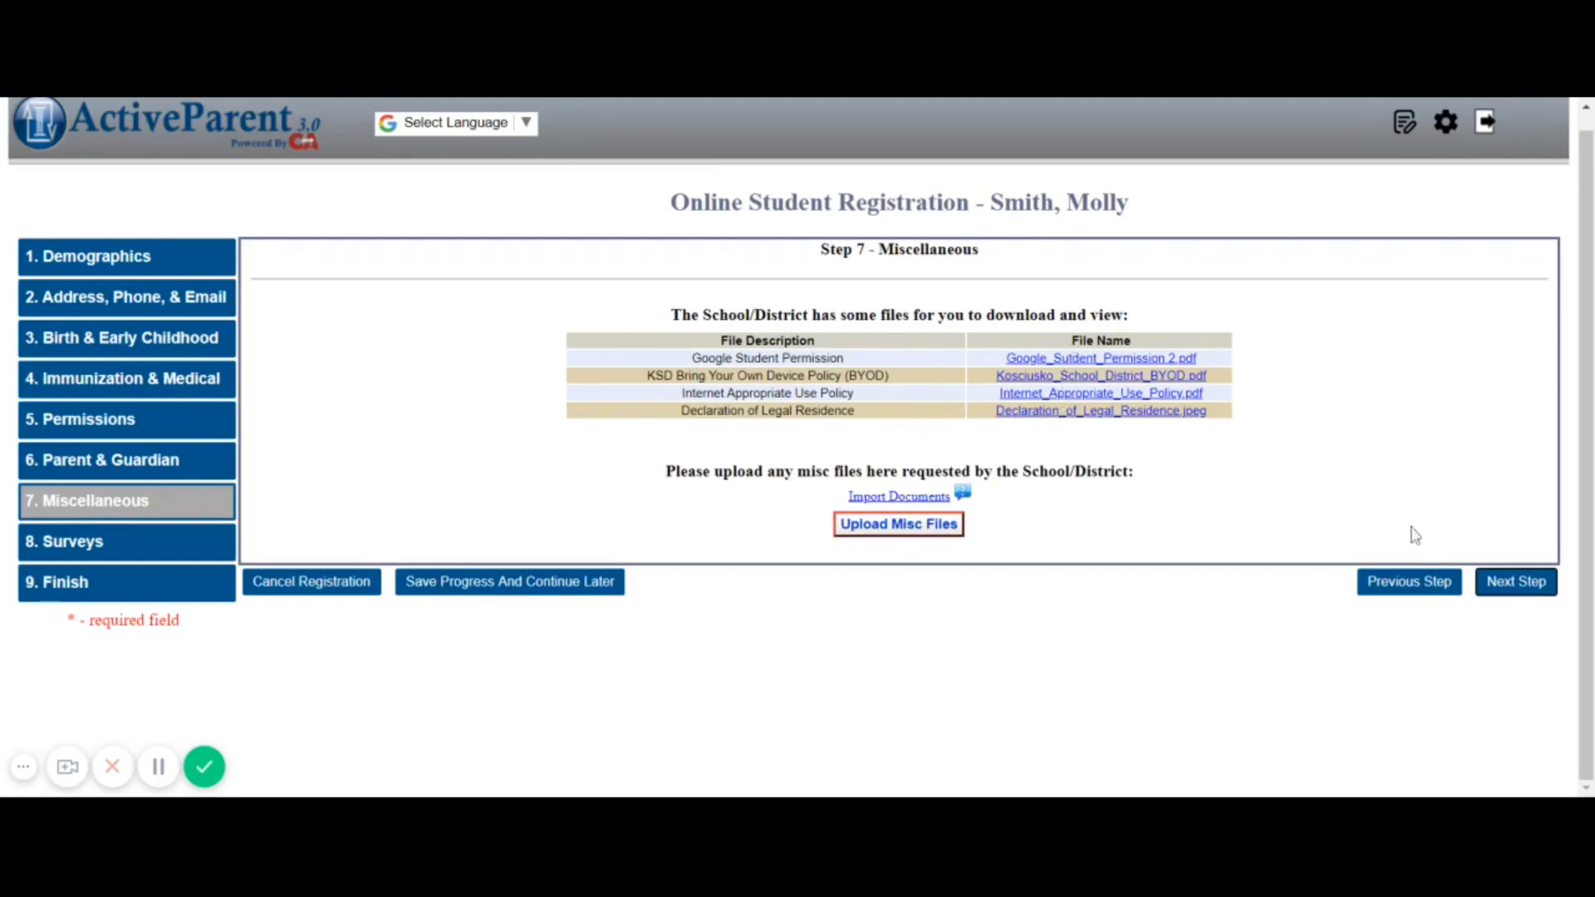
{"action": "left_click", "coordinate": [1521, 584]}
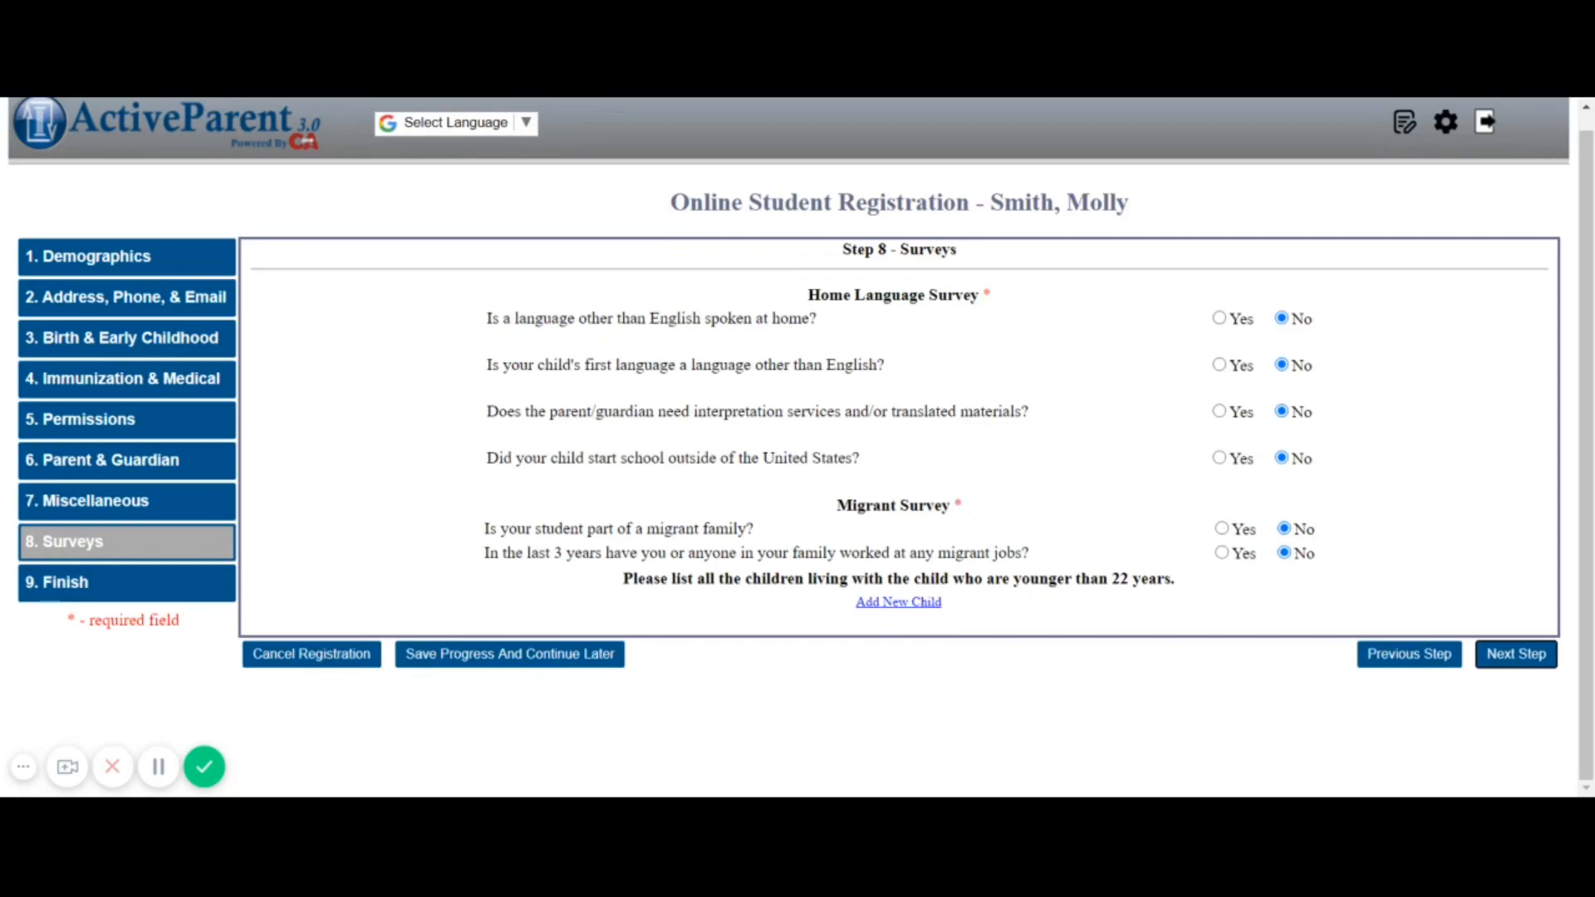
{"action": "left_click", "coordinate": [1524, 668]}
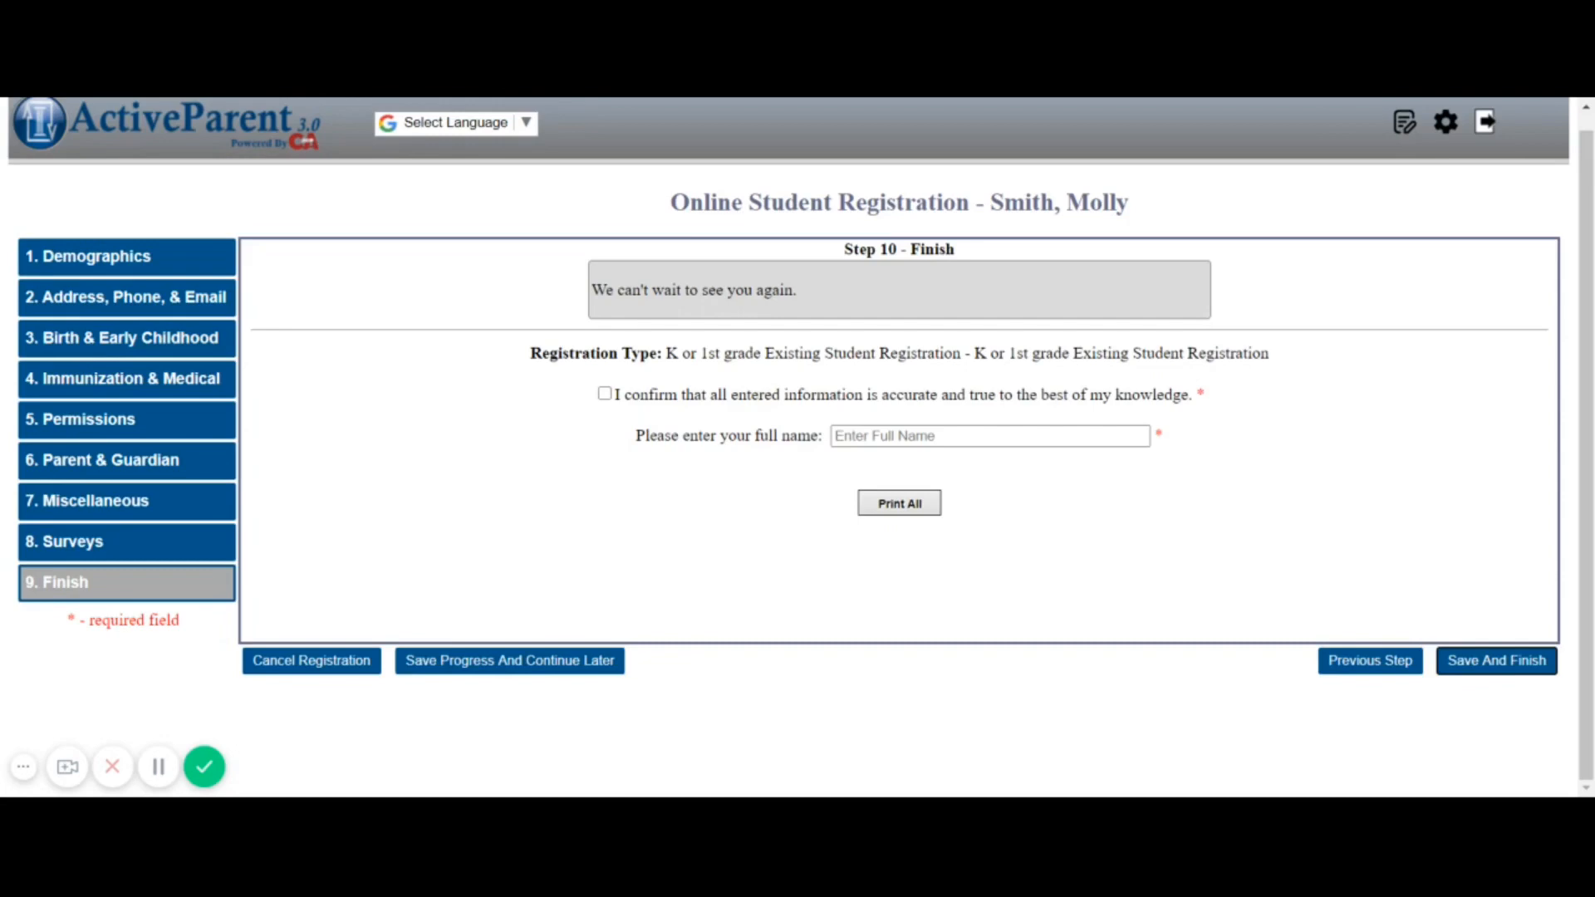
Check the accuracy confirmation and enter the parent's full name as the signature
{"action": "left_click", "coordinate": [604, 395]}
{"action": "left_click", "coordinate": [990, 436]}
{"action": "type", "text": "Joh"}
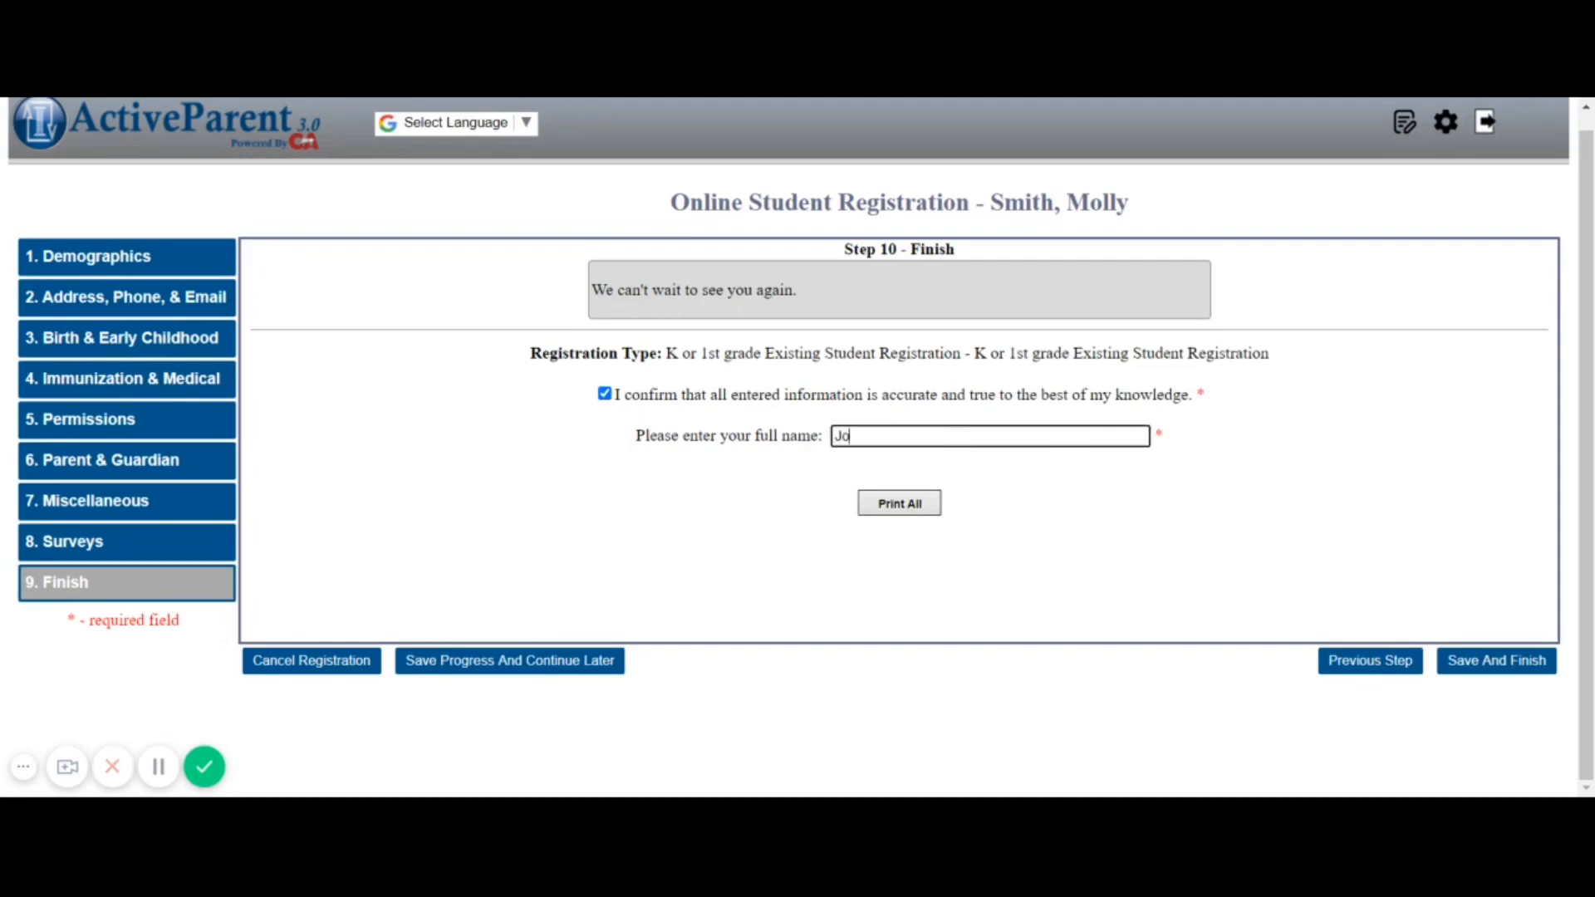
{"action": "type", "text": "nny Smith"}
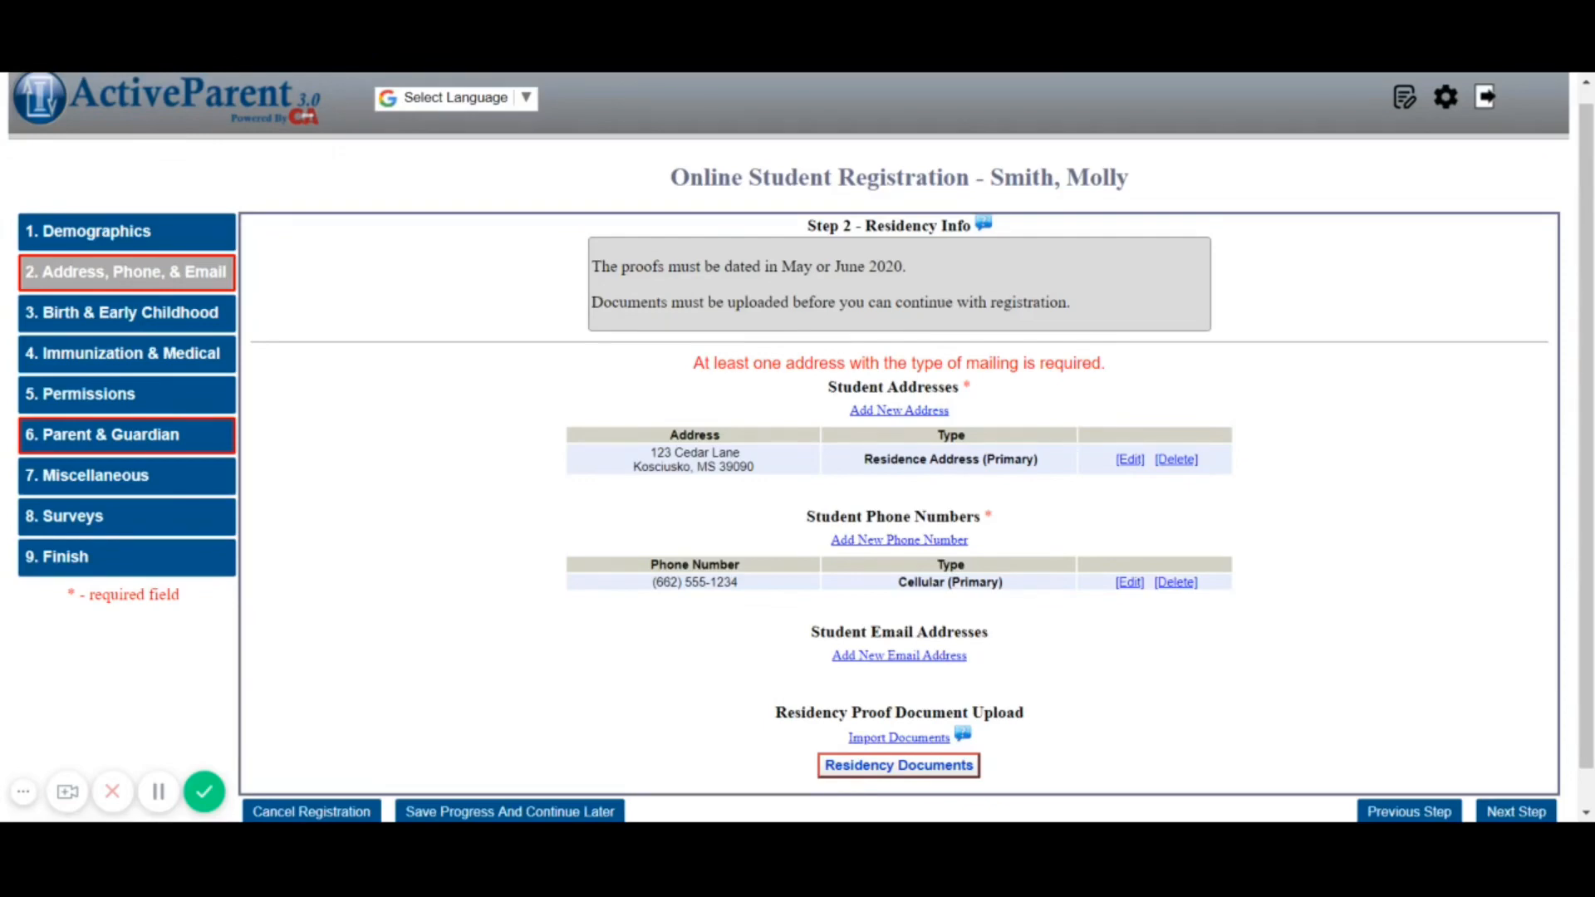
Select the new student in the Student dropdown and view his Kosciusko Jr High registration details
{"action": "left_click", "coordinate": [143, 441]}
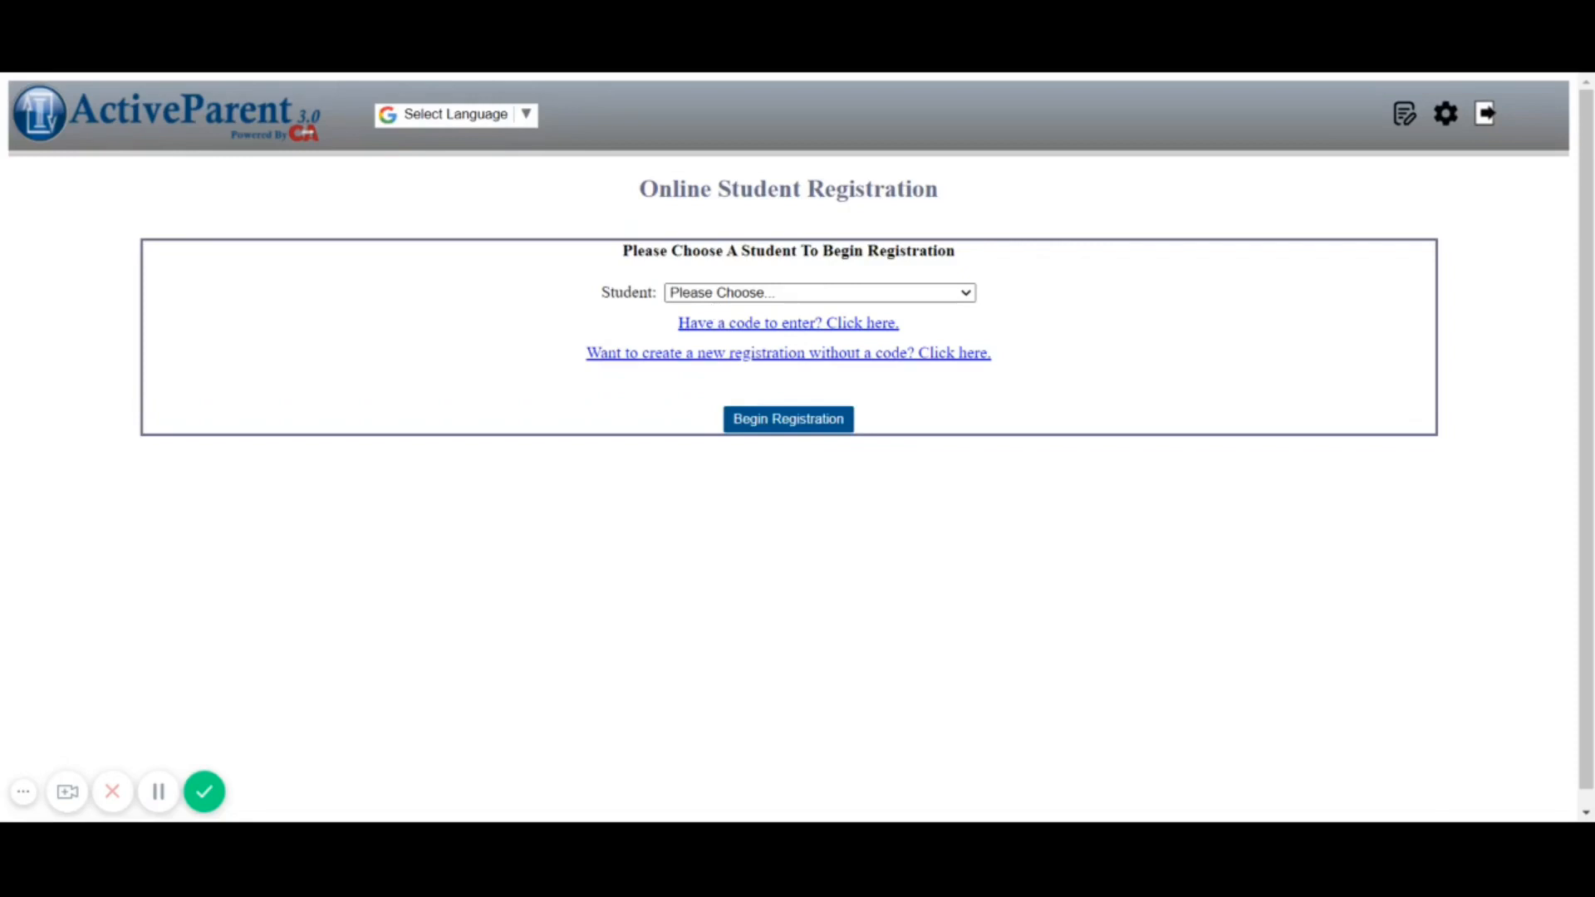
{"action": "left_click", "coordinate": [793, 328]}
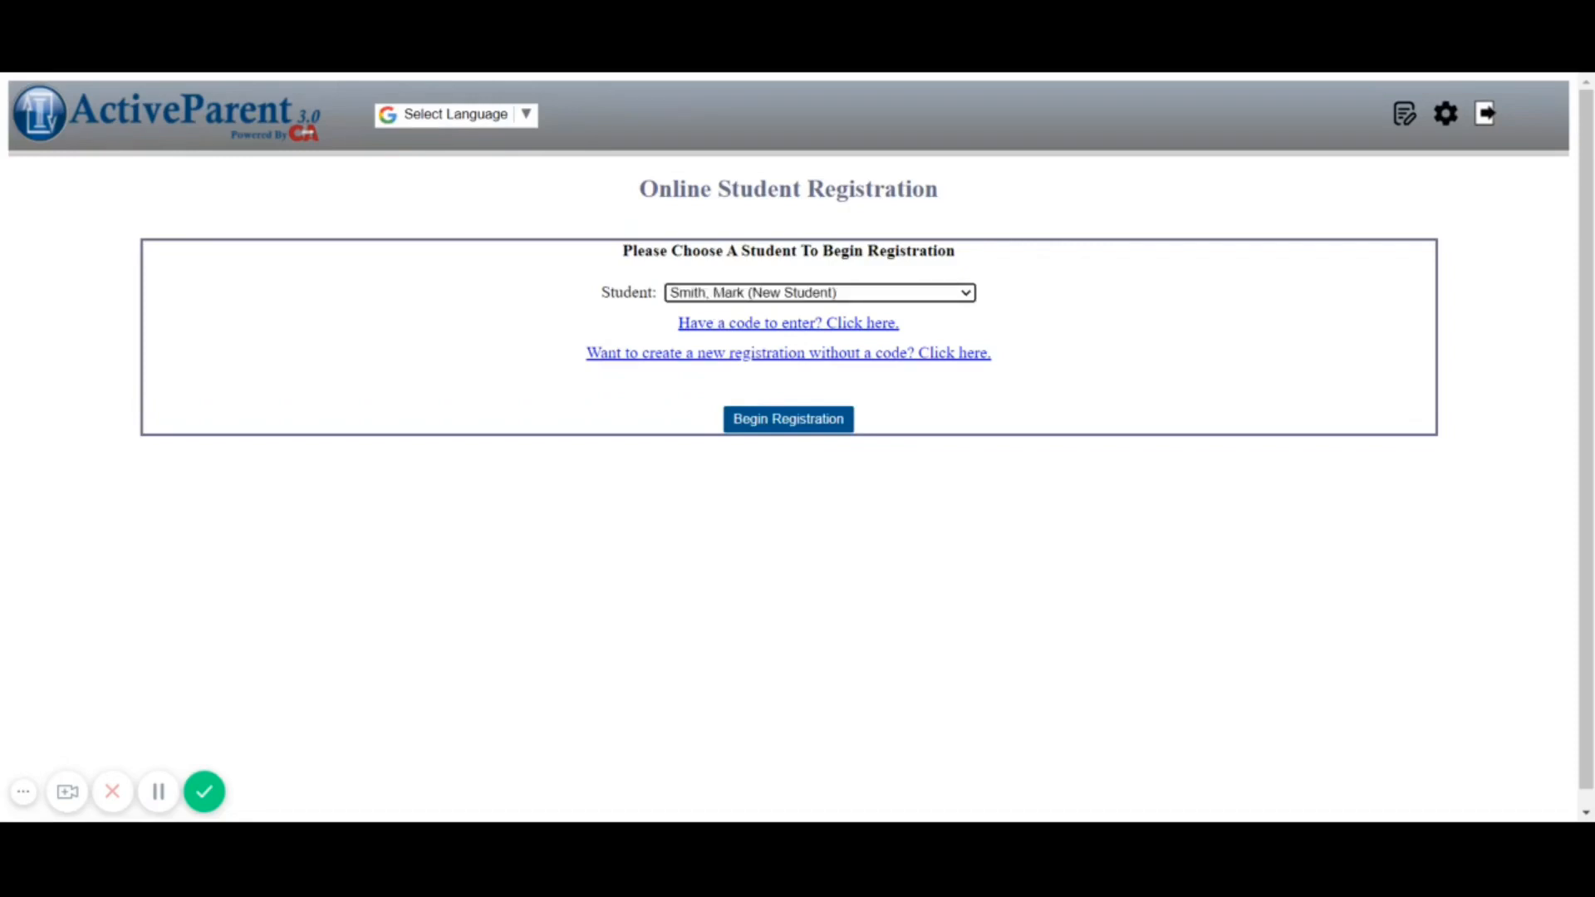
{"action": "scroll", "coordinate": [801, 485], "scroll_direction": "down", "scroll_amount": 1}
{"action": "scroll", "coordinate": [800, 485], "scroll_direction": "down", "scroll_amount": 3}
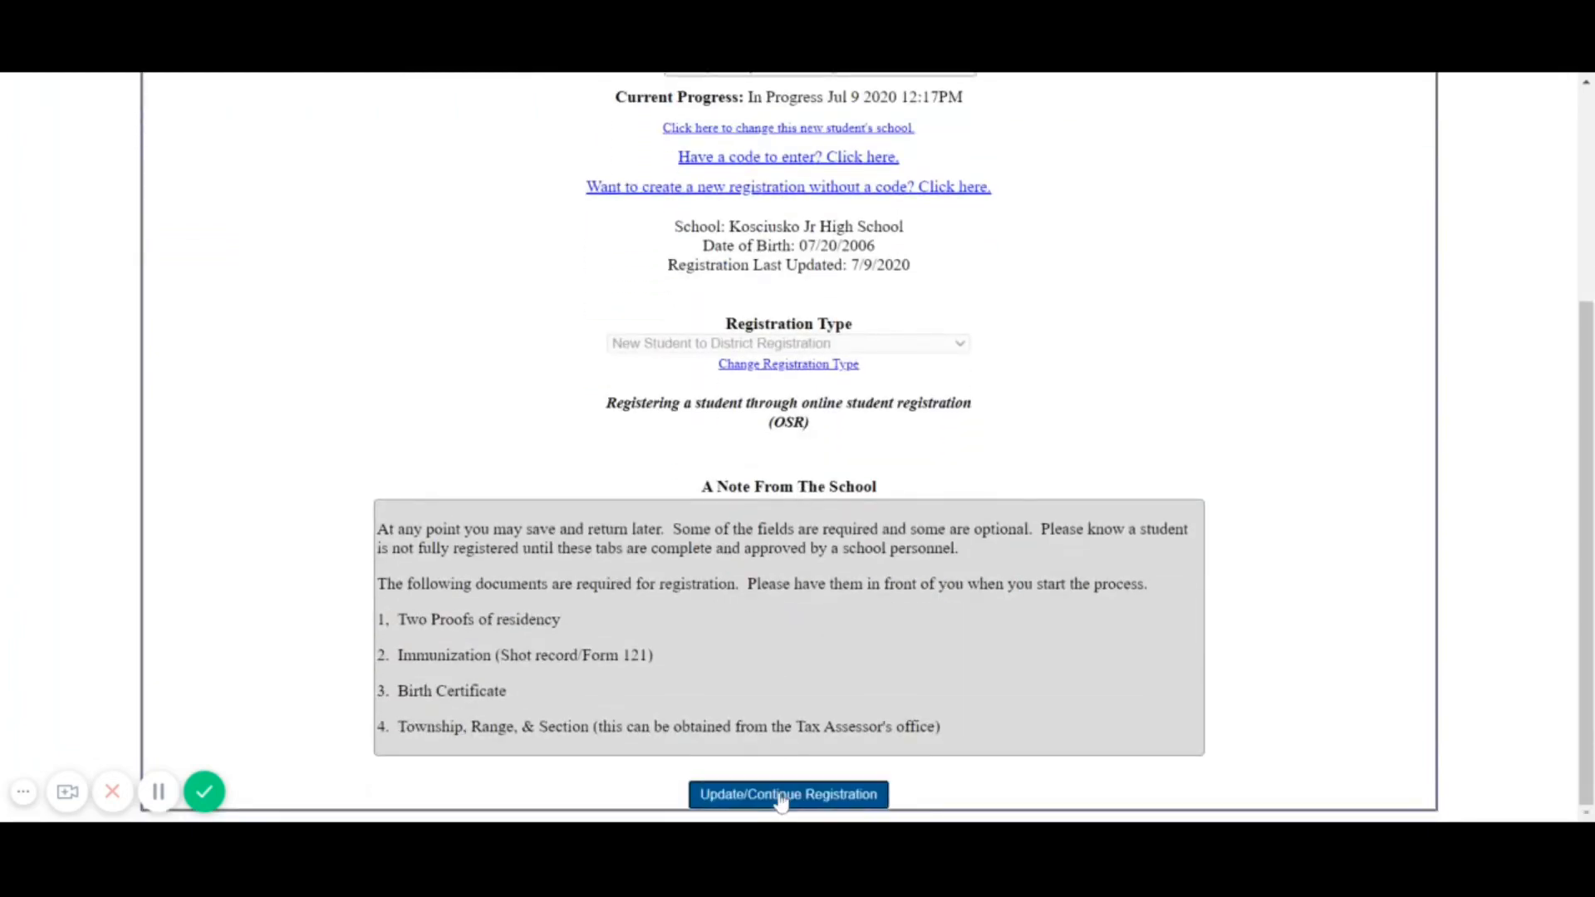
Open the new student's Address, Phone, & Email step and import the sibling's home address
{"action": "left_click", "coordinate": [781, 796]}
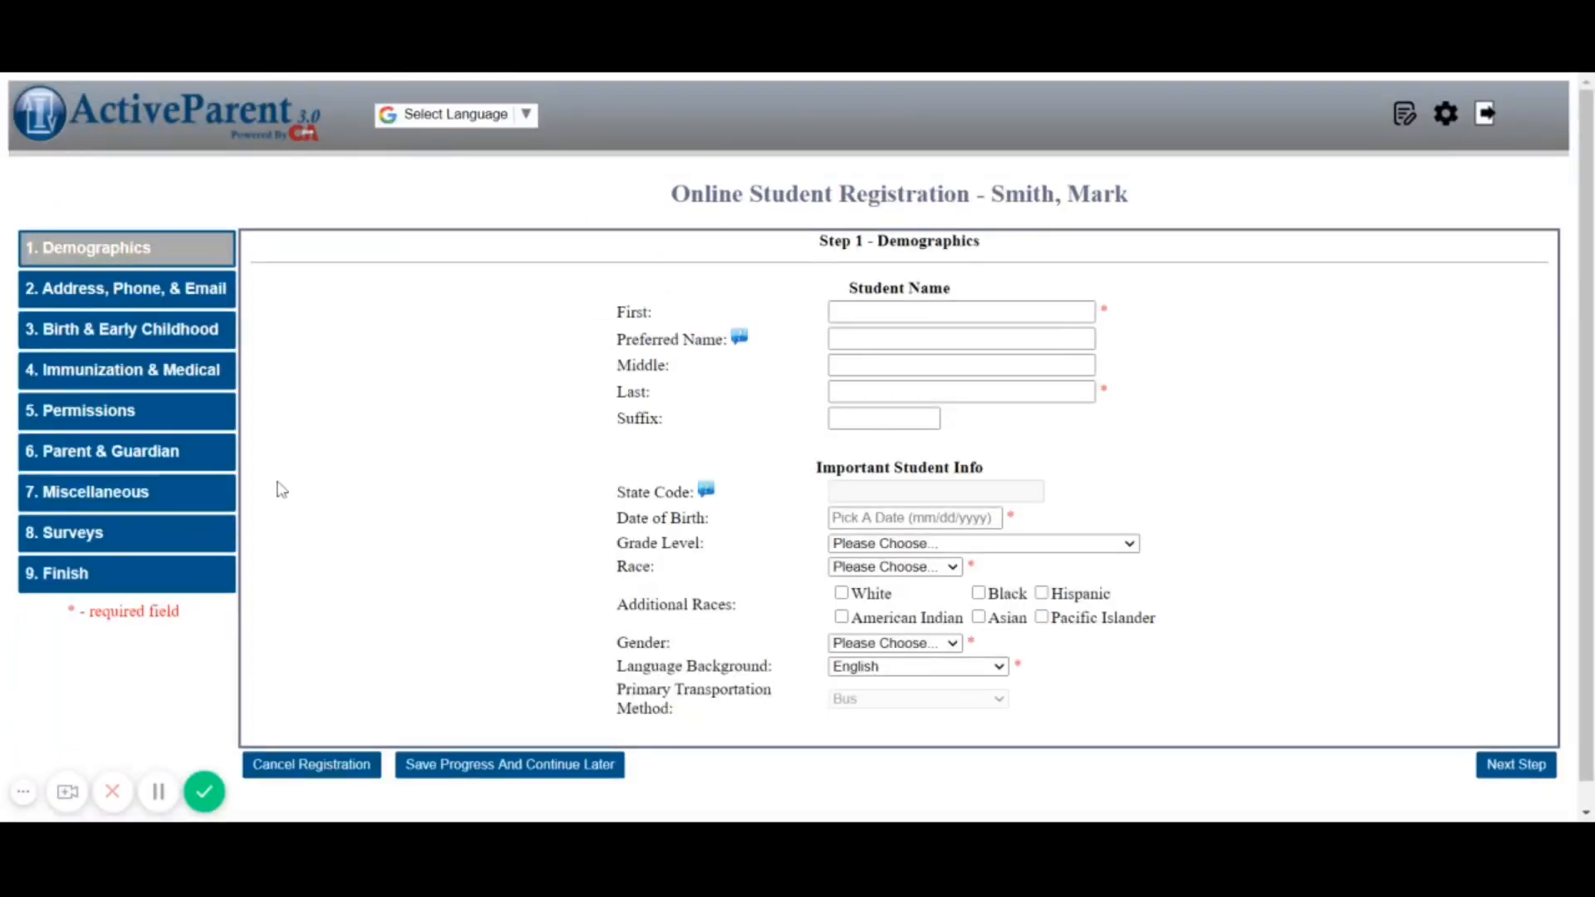
{"action": "left_click", "coordinate": [129, 292]}
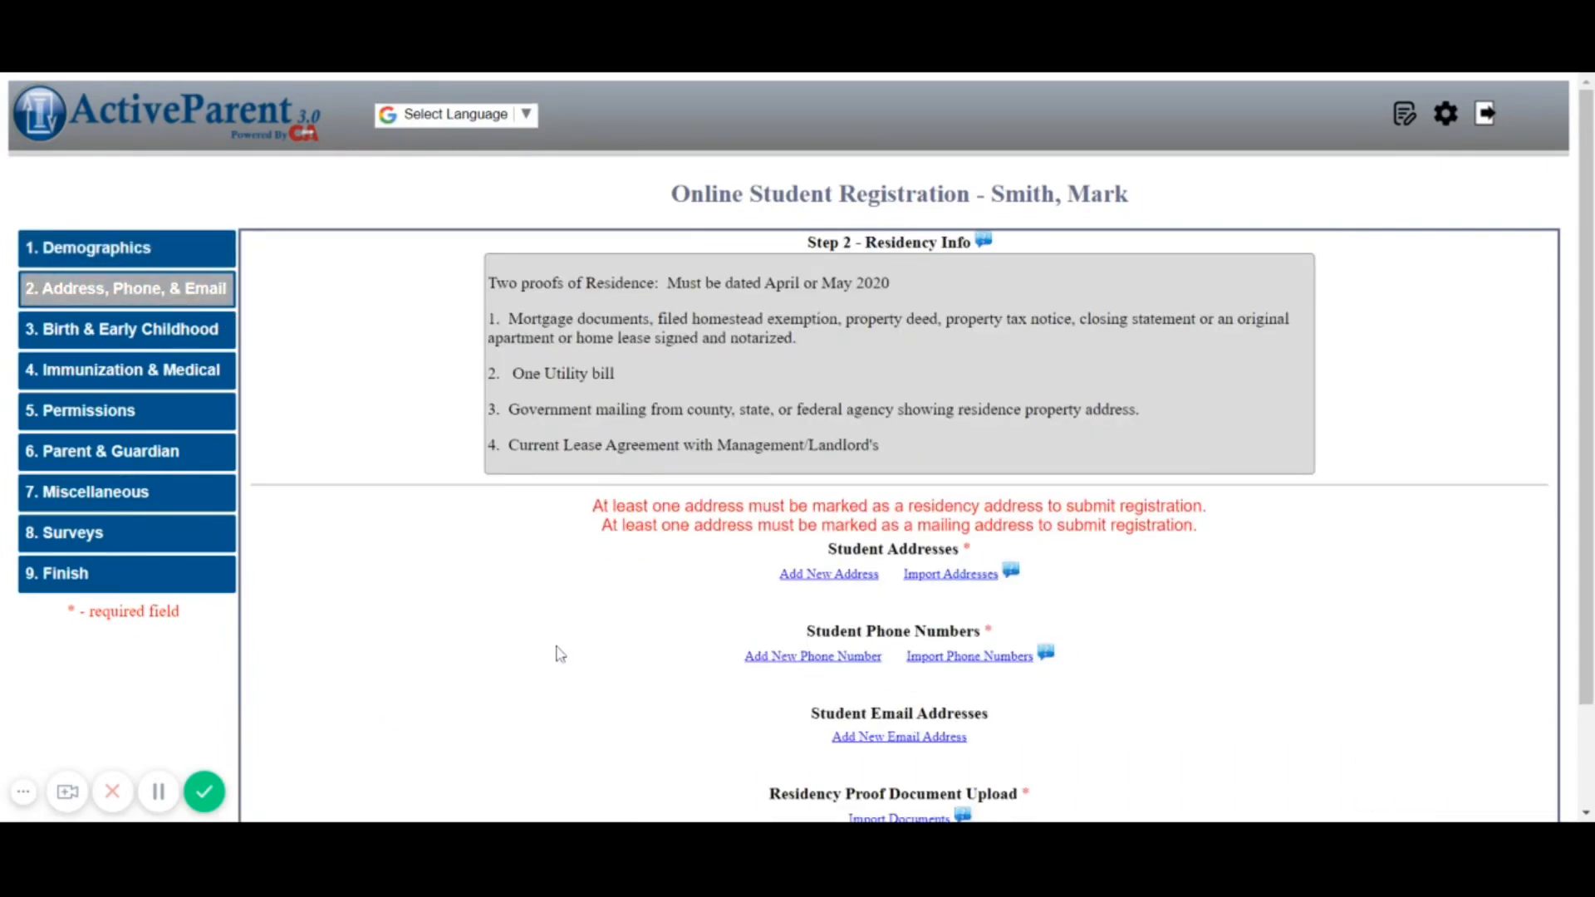
{"action": "scroll", "coordinate": [558, 653], "scroll_direction": "down", "scroll_amount": 2}
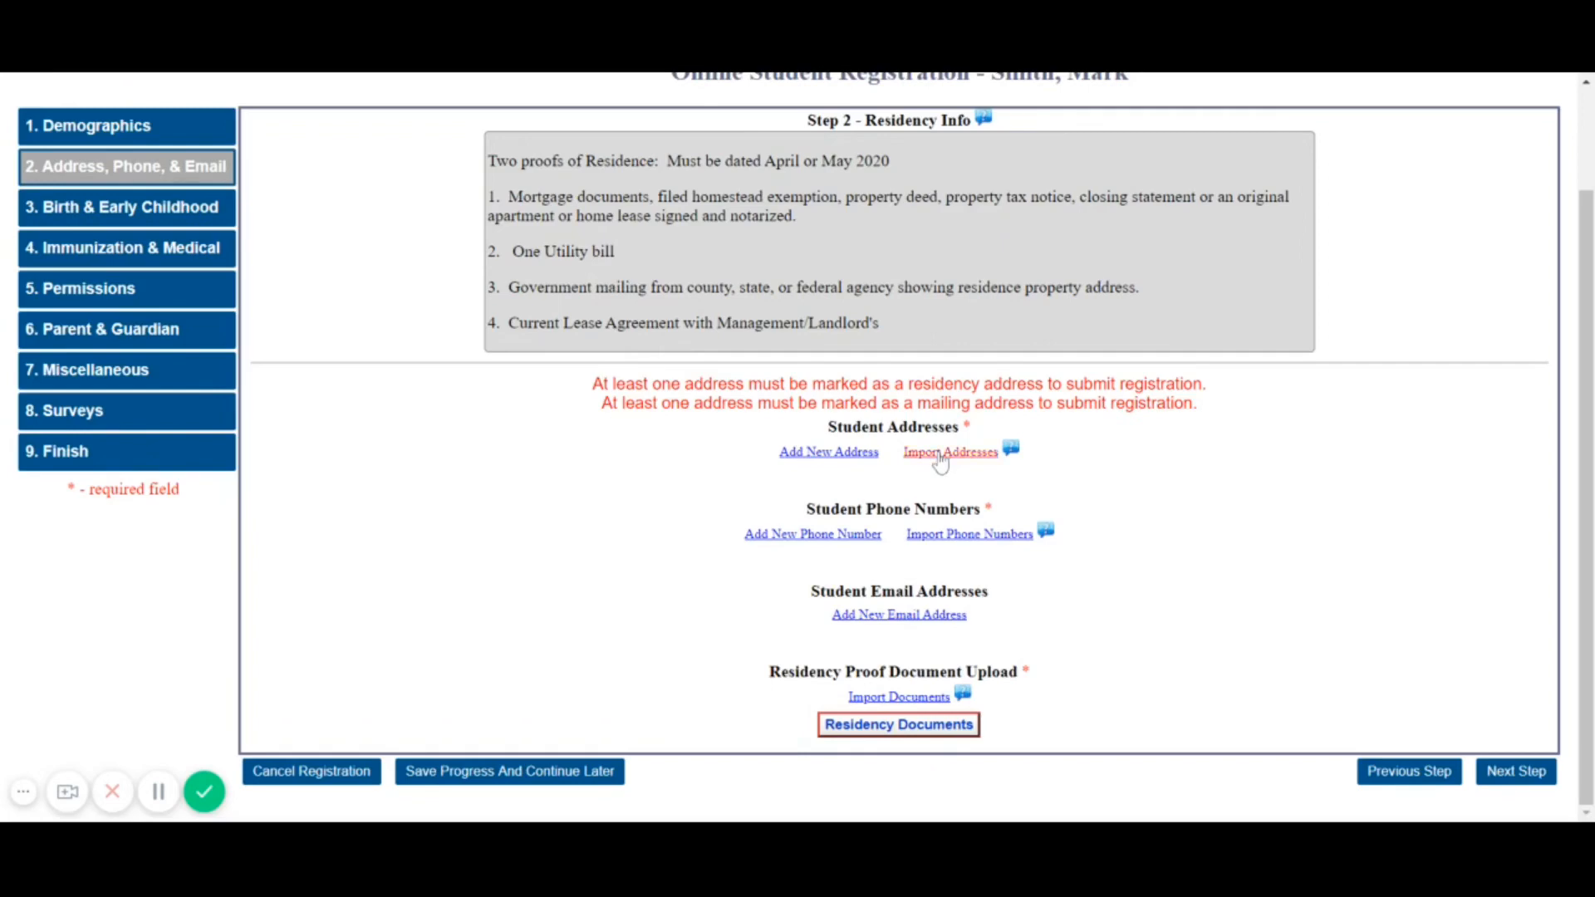
{"action": "left_click", "coordinate": [939, 456]}
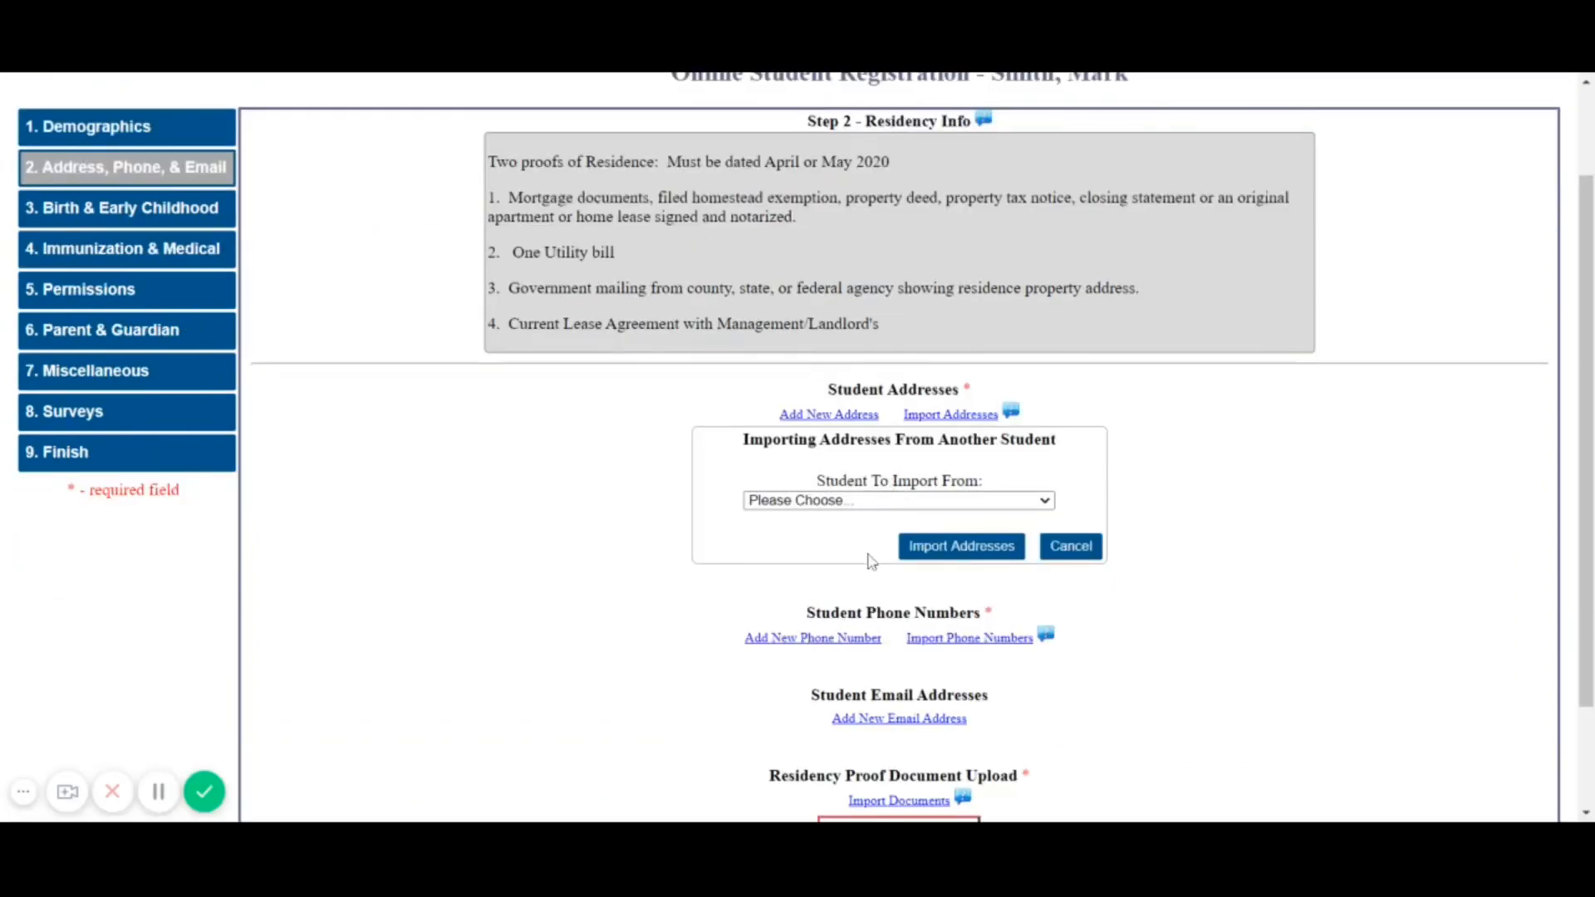
{"action": "left_click", "coordinate": [873, 505]}
{"action": "left_click", "coordinate": [881, 538]}
{"action": "left_click", "coordinate": [939, 552]}
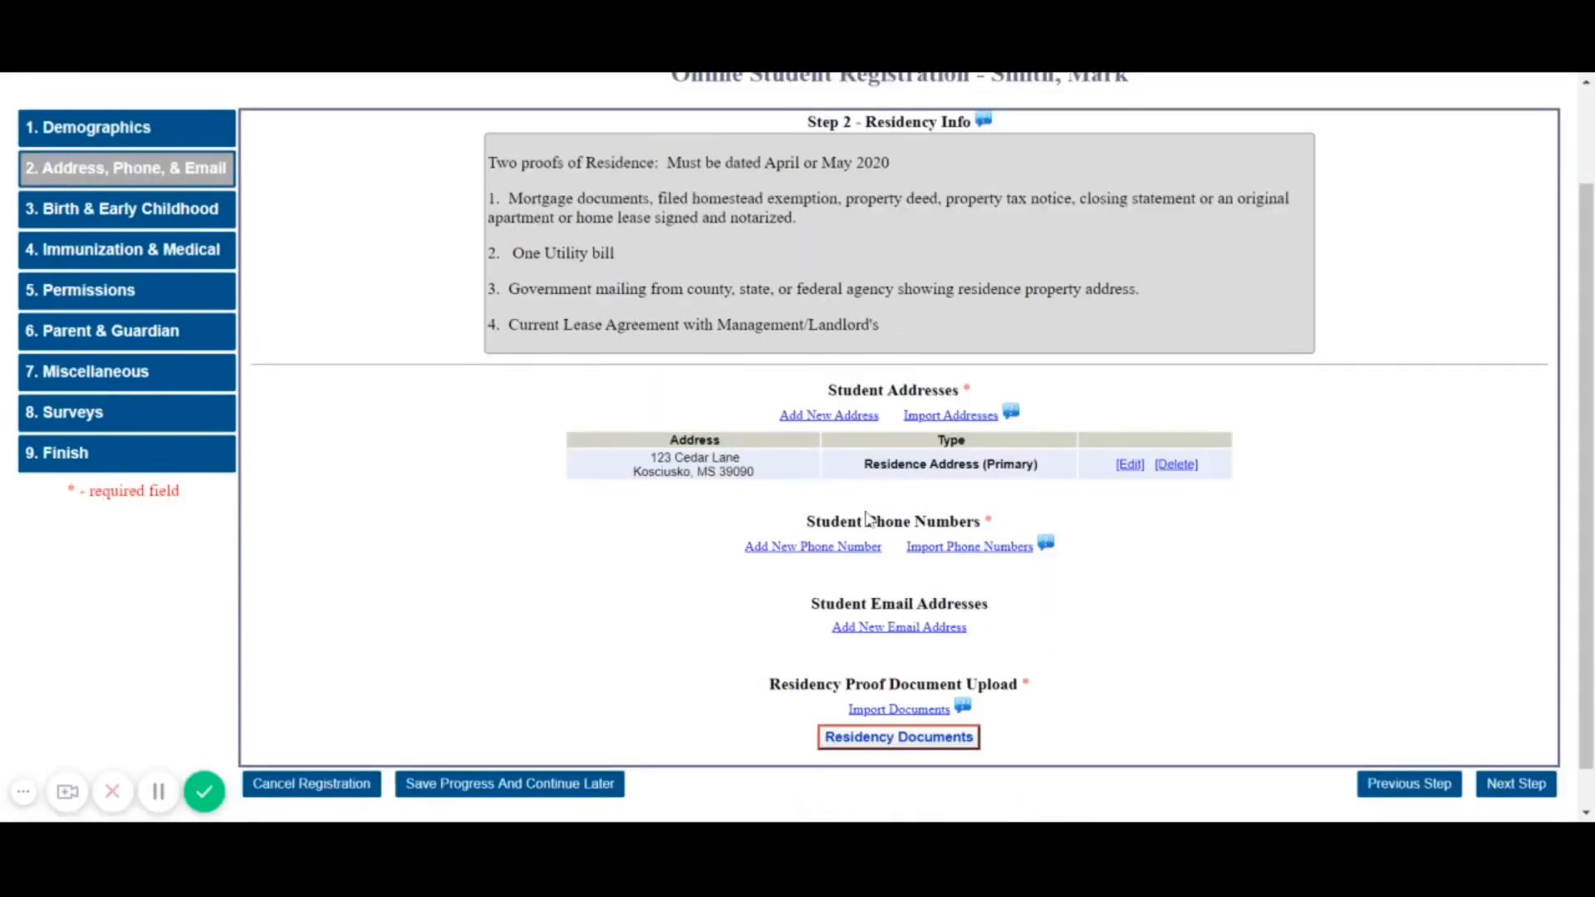
Import the sibling's cellular phone number into the new student's registration
{"action": "left_click", "coordinate": [958, 550]}
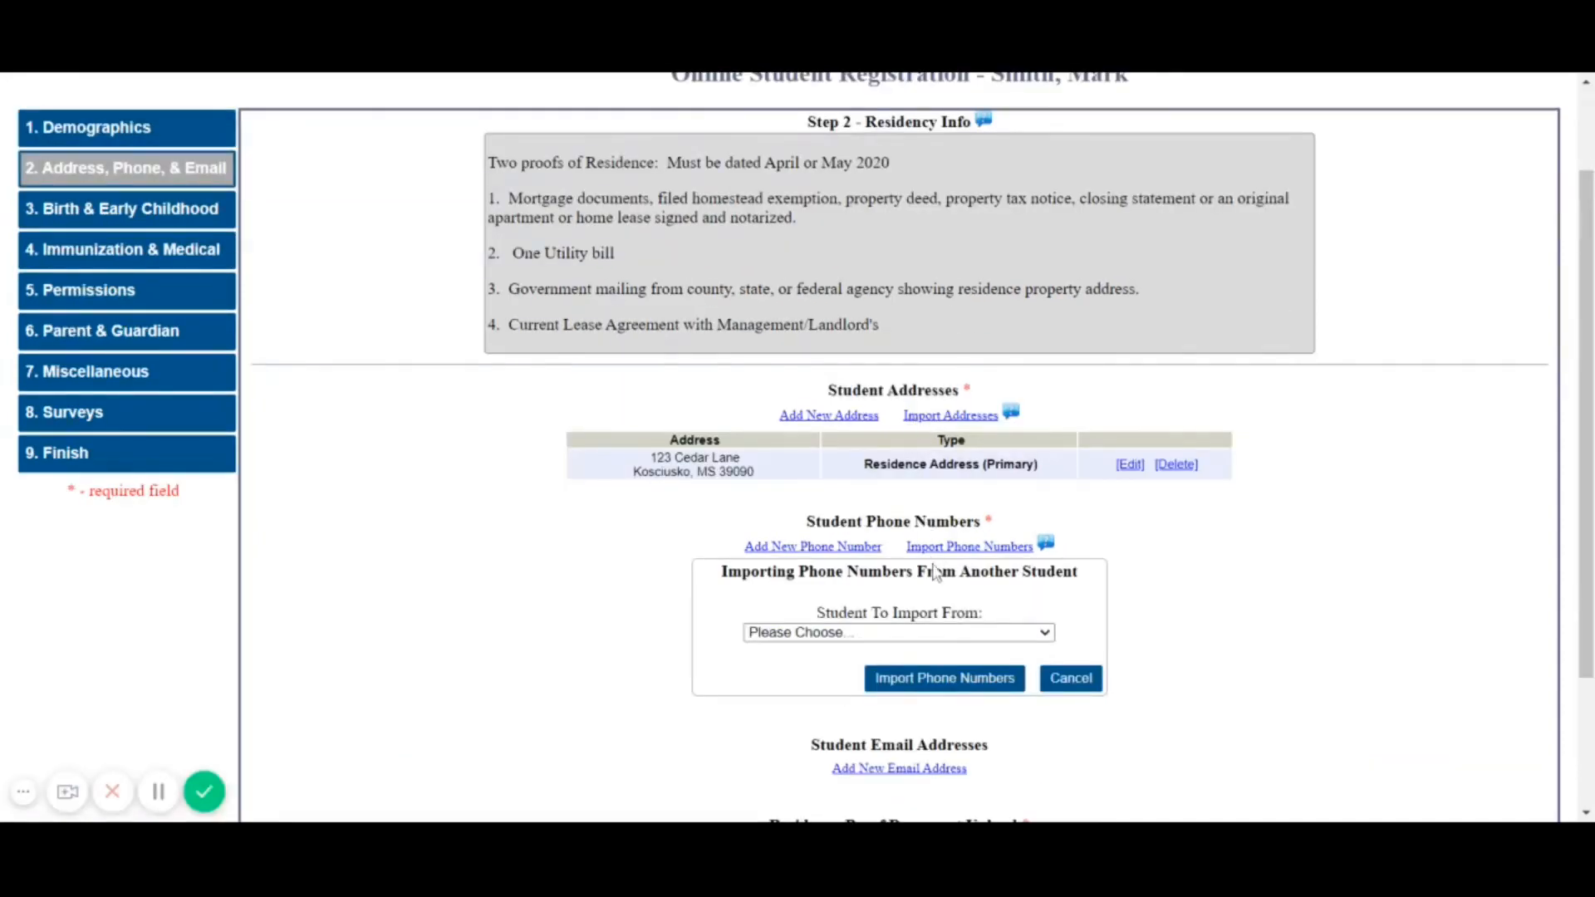
{"action": "left_click", "coordinate": [890, 683]}
{"action": "left_click", "coordinate": [912, 683]}
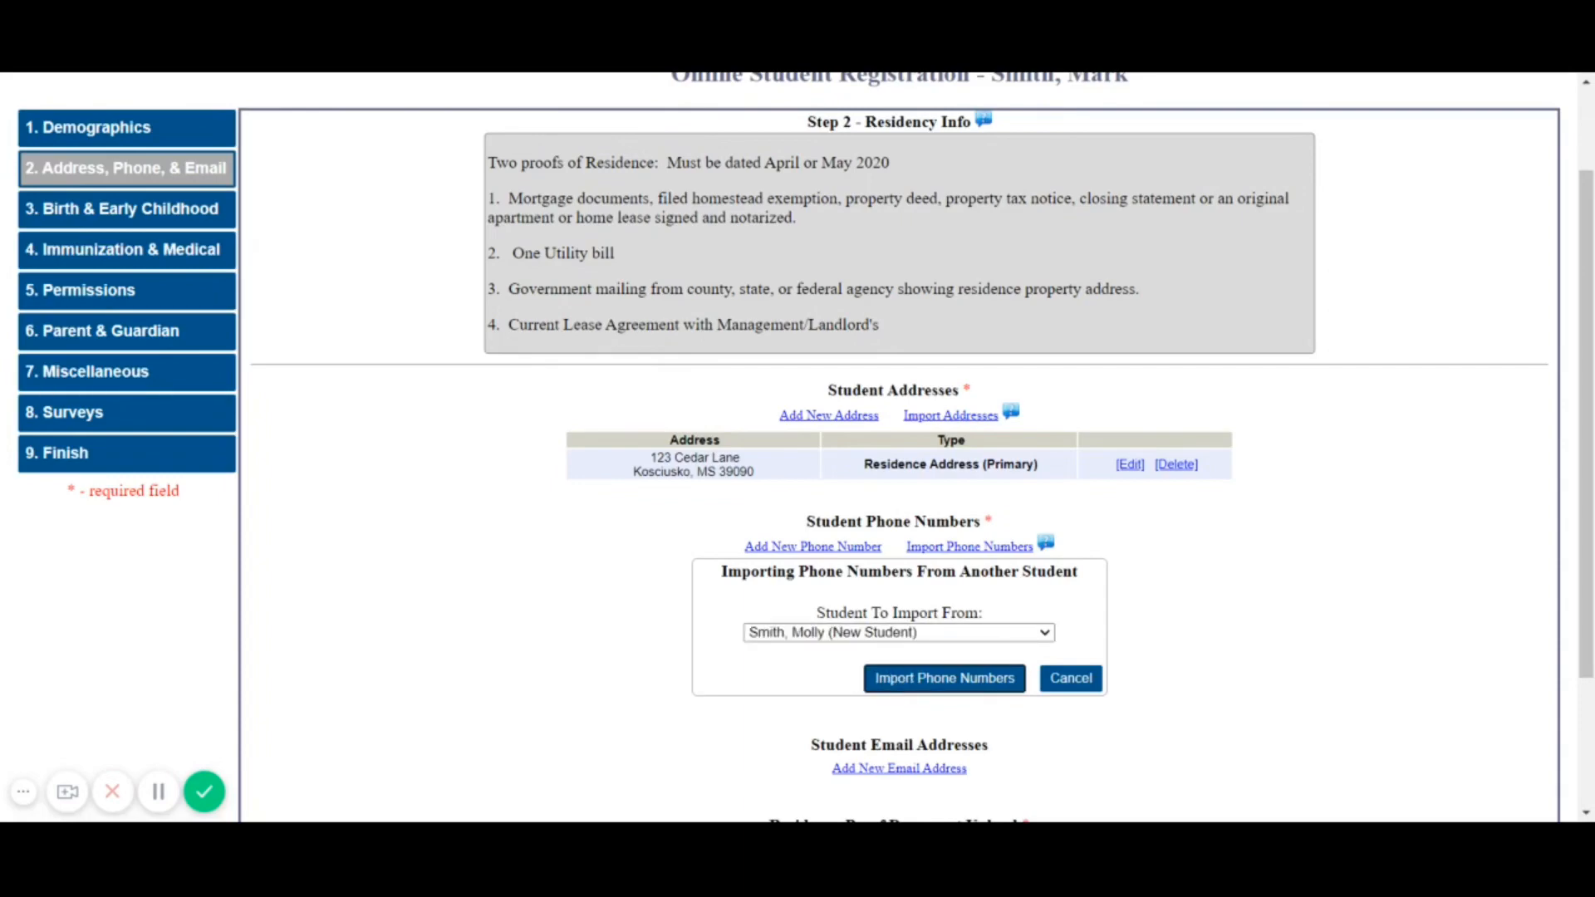
{"action": "scroll", "coordinate": [899, 449], "scroll_direction": "up", "scroll_amount": 1}
{"action": "scroll", "coordinate": [899, 448], "scroll_direction": "down", "scroll_amount": 1}
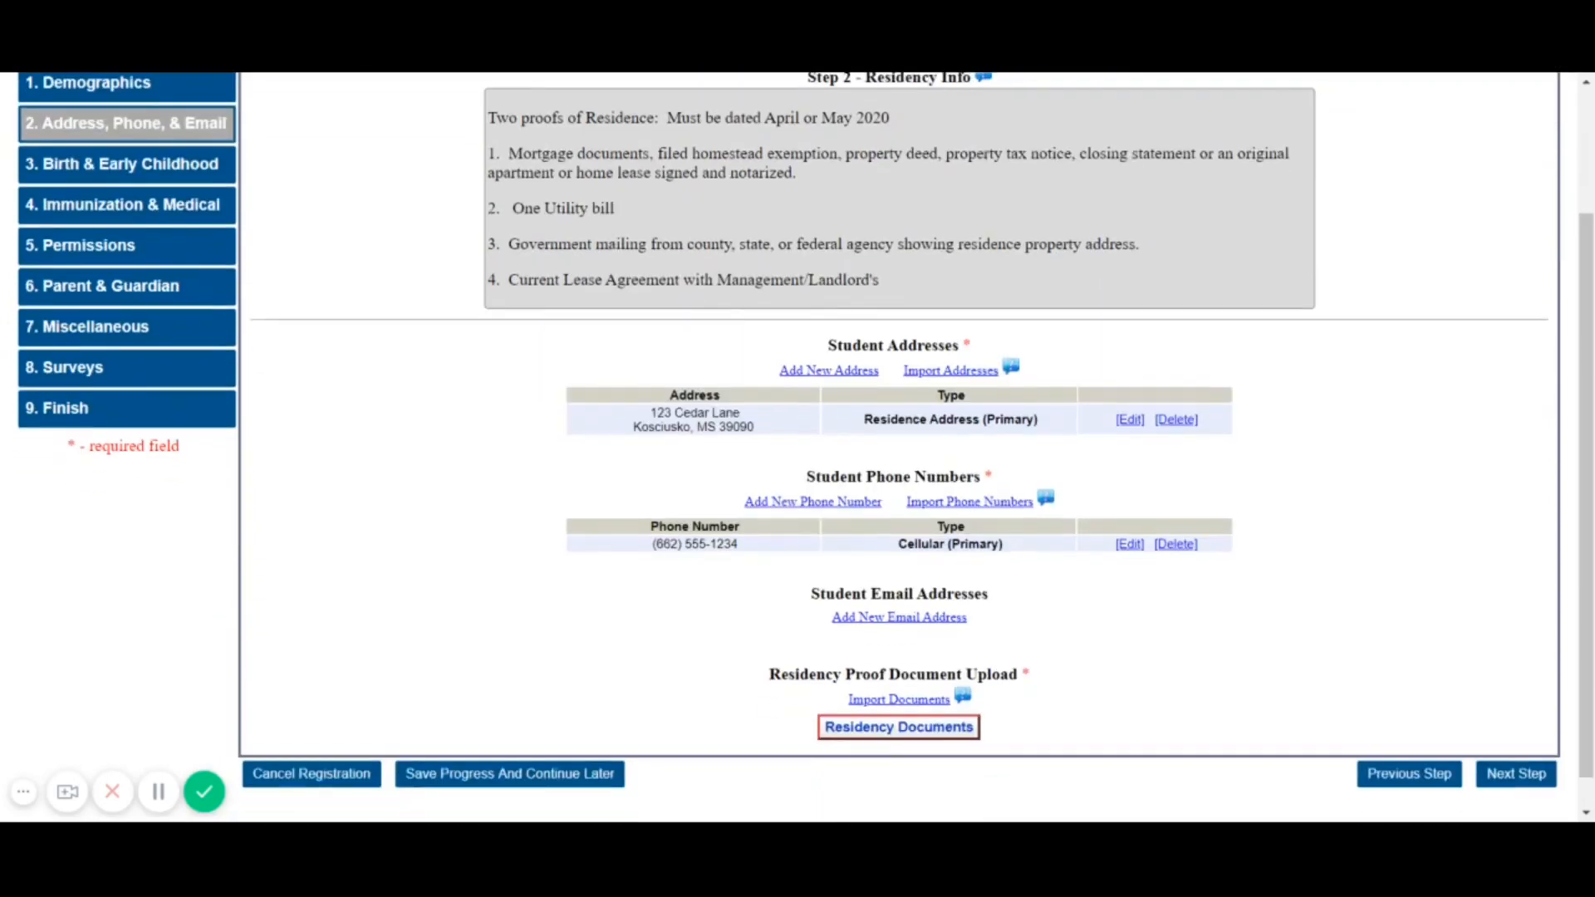
Import the sibling's residency proof documents into the new student's registration
{"action": "left_click", "coordinate": [906, 699]}
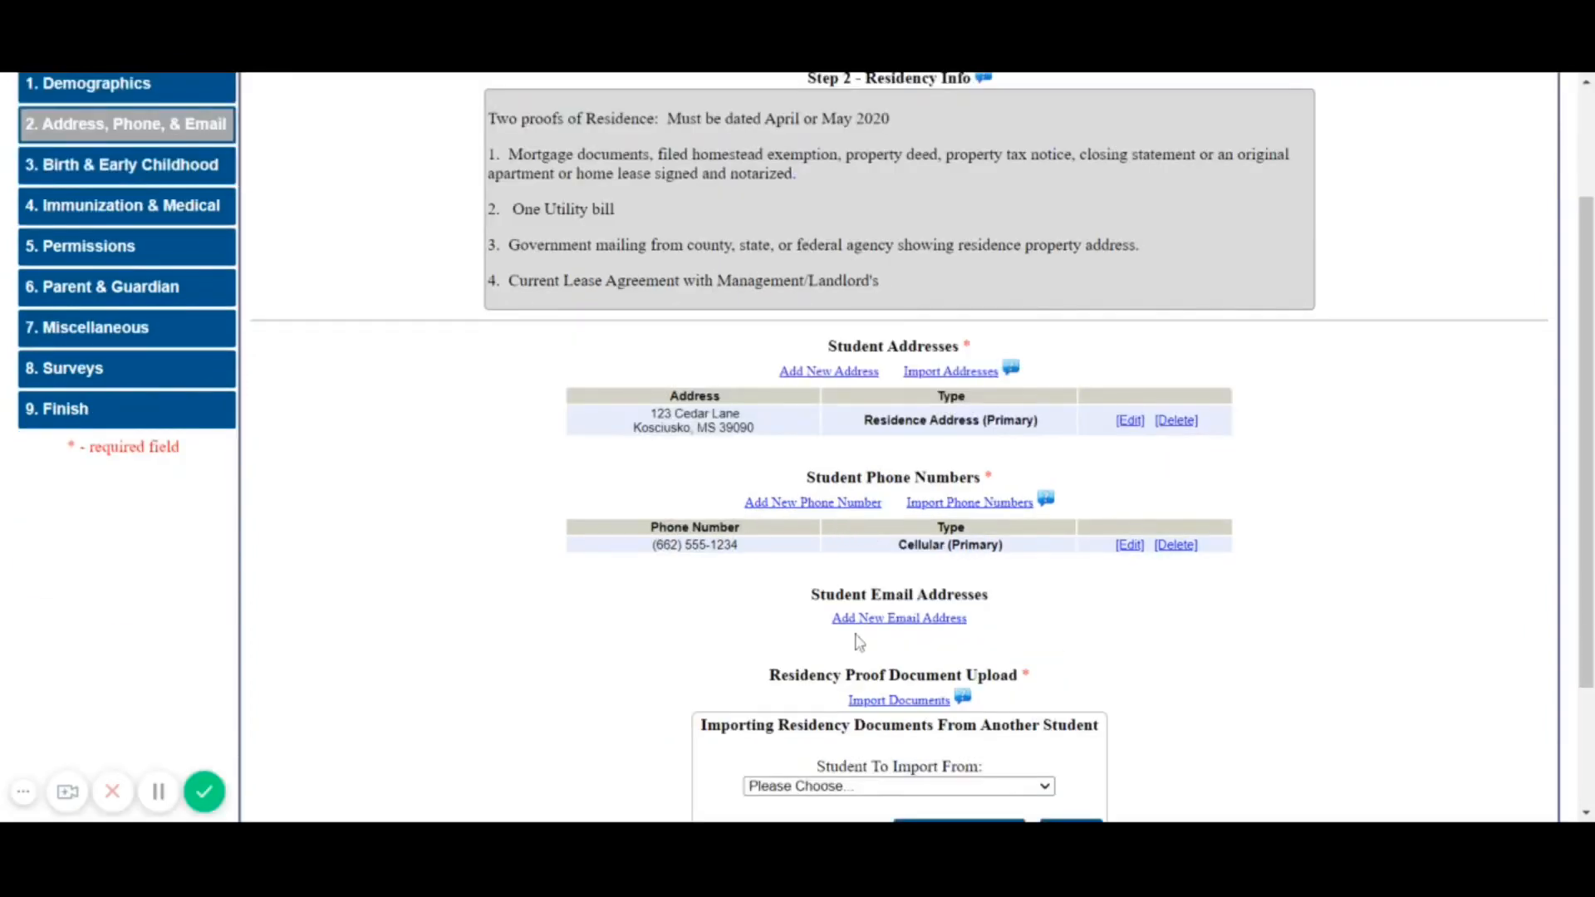
{"action": "scroll", "coordinate": [859, 642], "scroll_direction": "down", "scroll_amount": 1}
{"action": "left_click", "coordinate": [856, 692]}
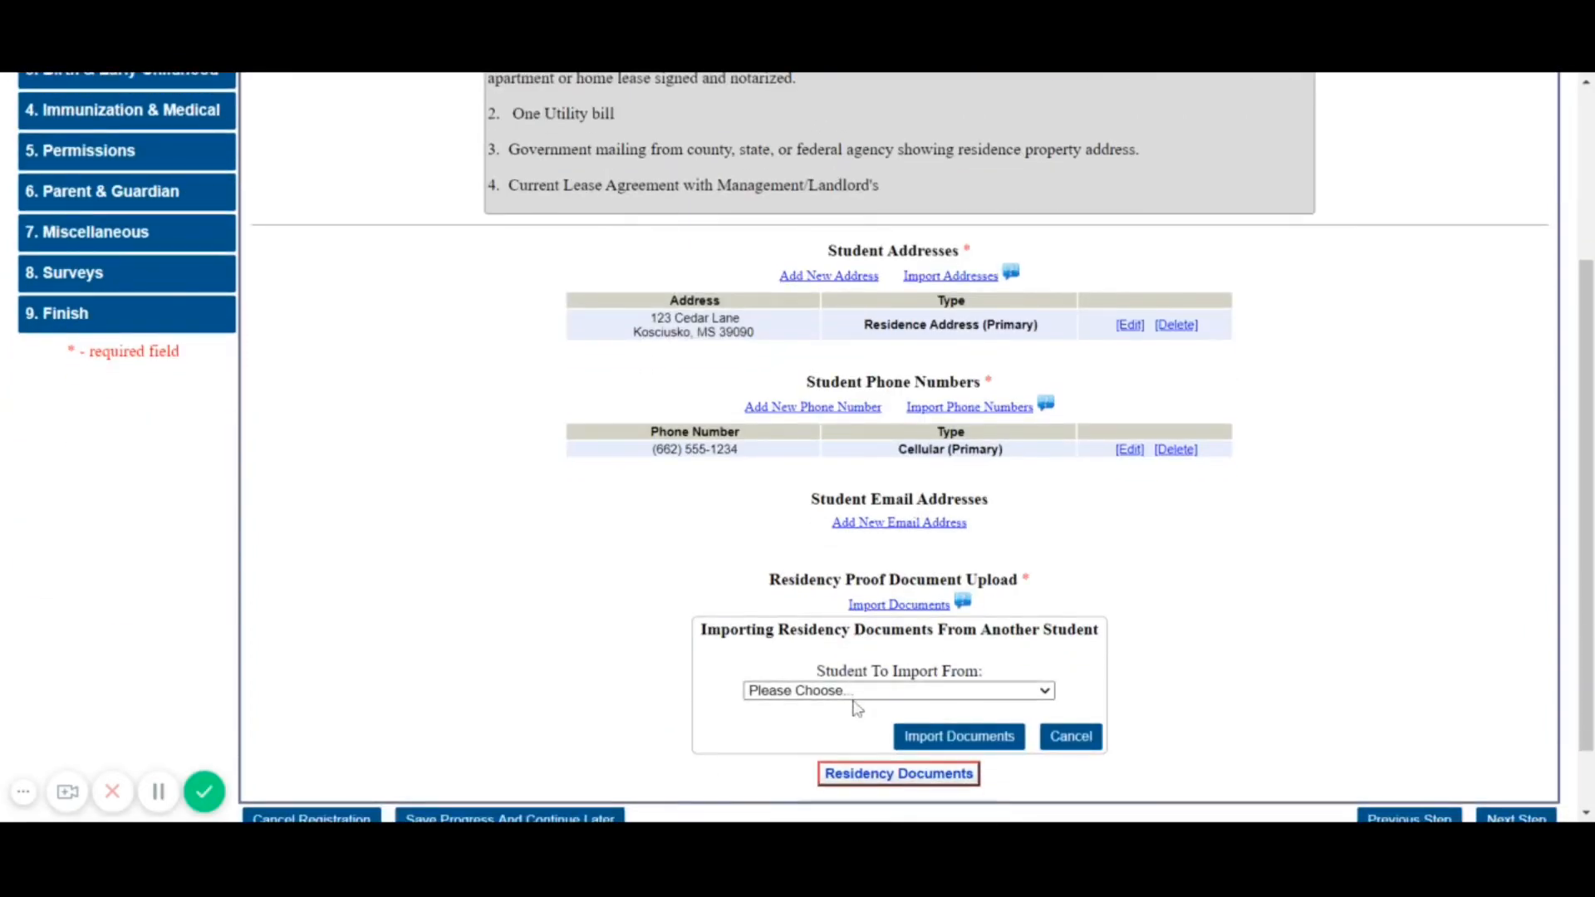
{"action": "left_click", "coordinate": [854, 740]}
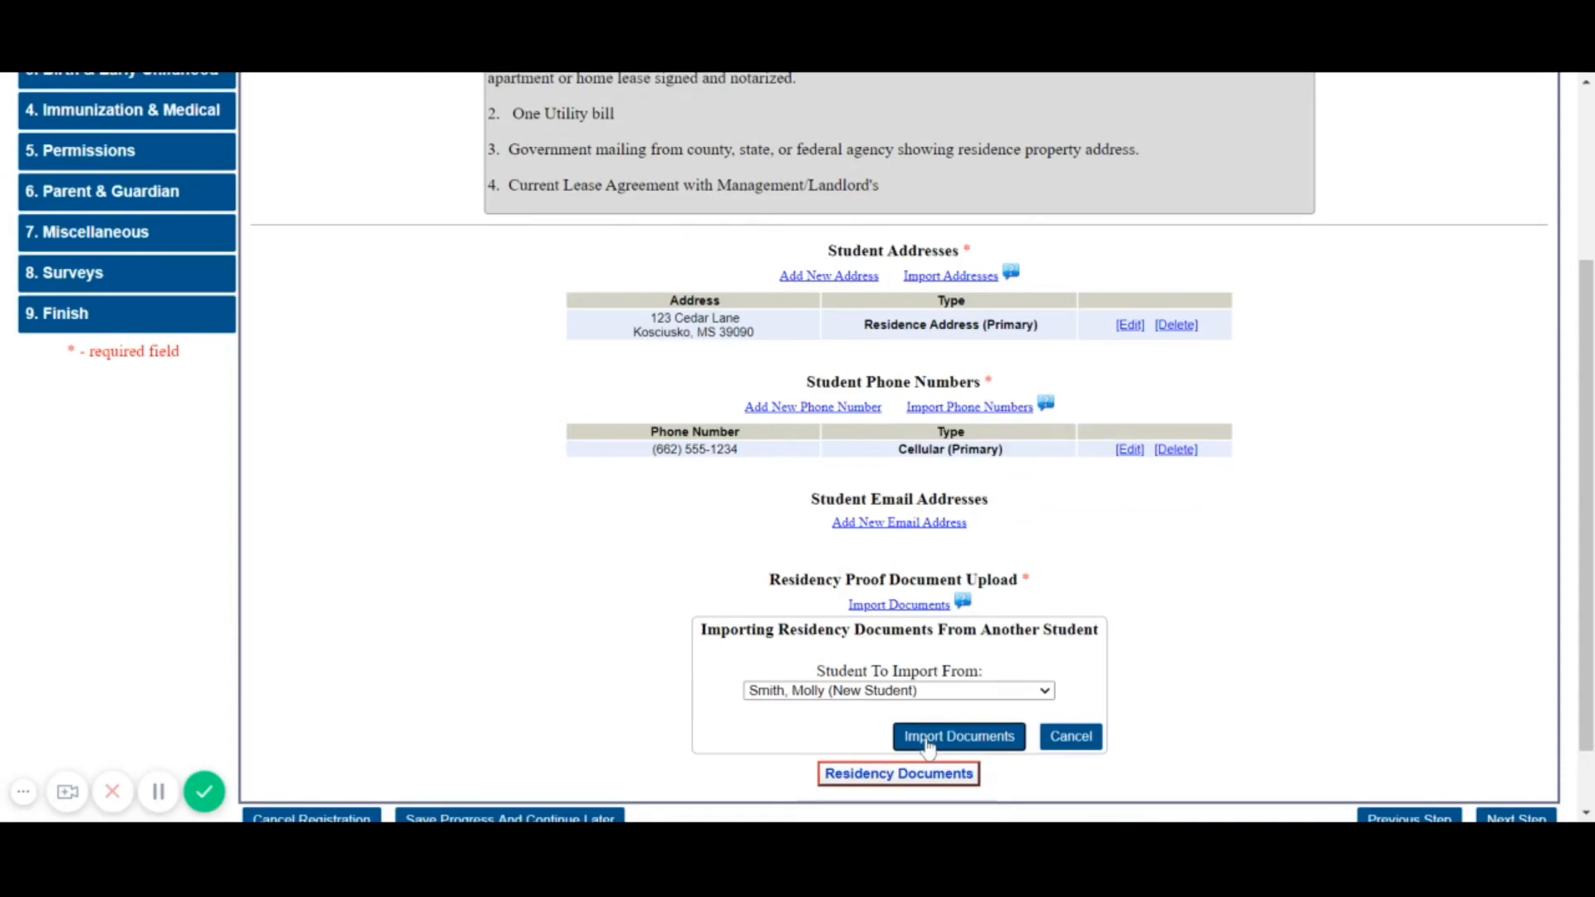
{"action": "left_click", "coordinate": [928, 742]}
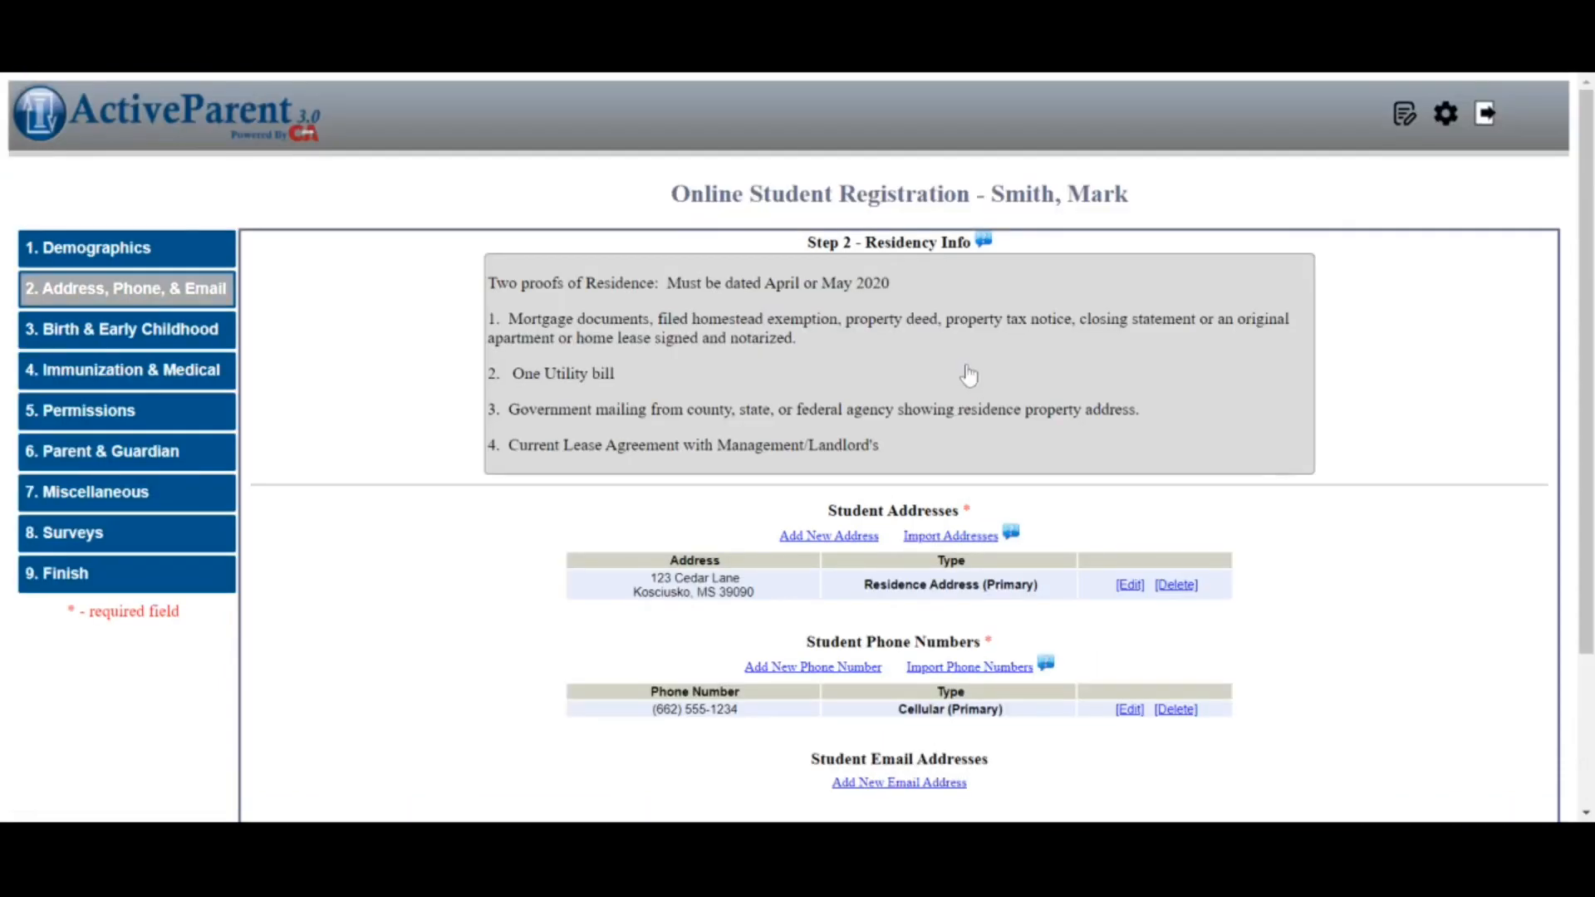
{"action": "scroll", "coordinate": [964, 382], "scroll_direction": "down", "scroll_amount": 3}
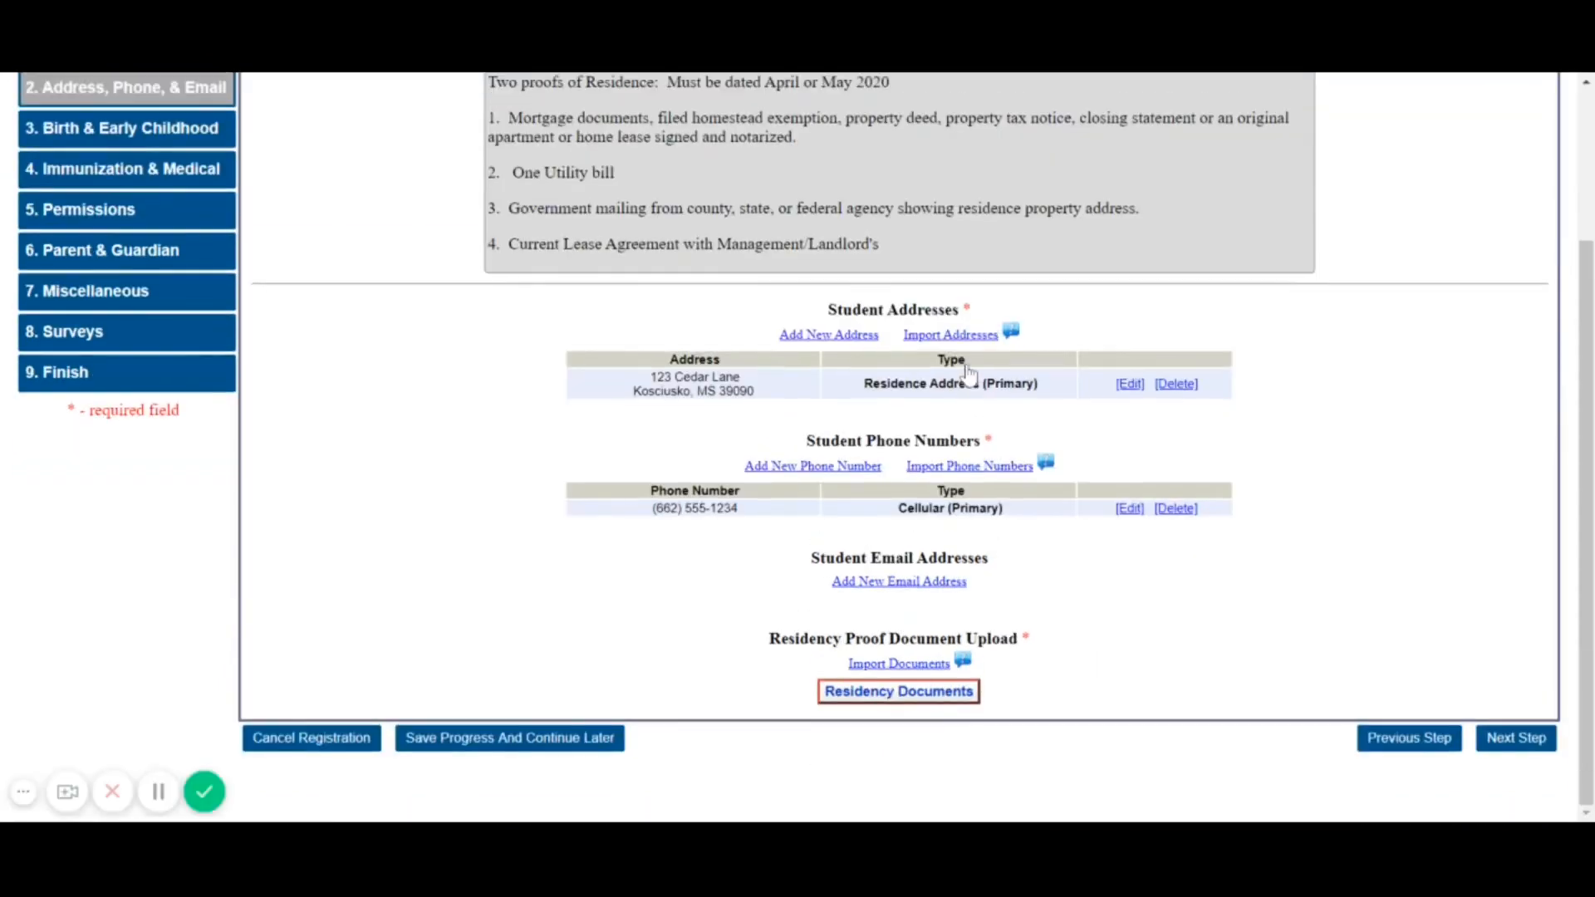
Review the imported Residency Documents, then move through steps 3 and 4 to 6. Parent & Guardian
{"action": "left_click", "coordinate": [899, 693]}
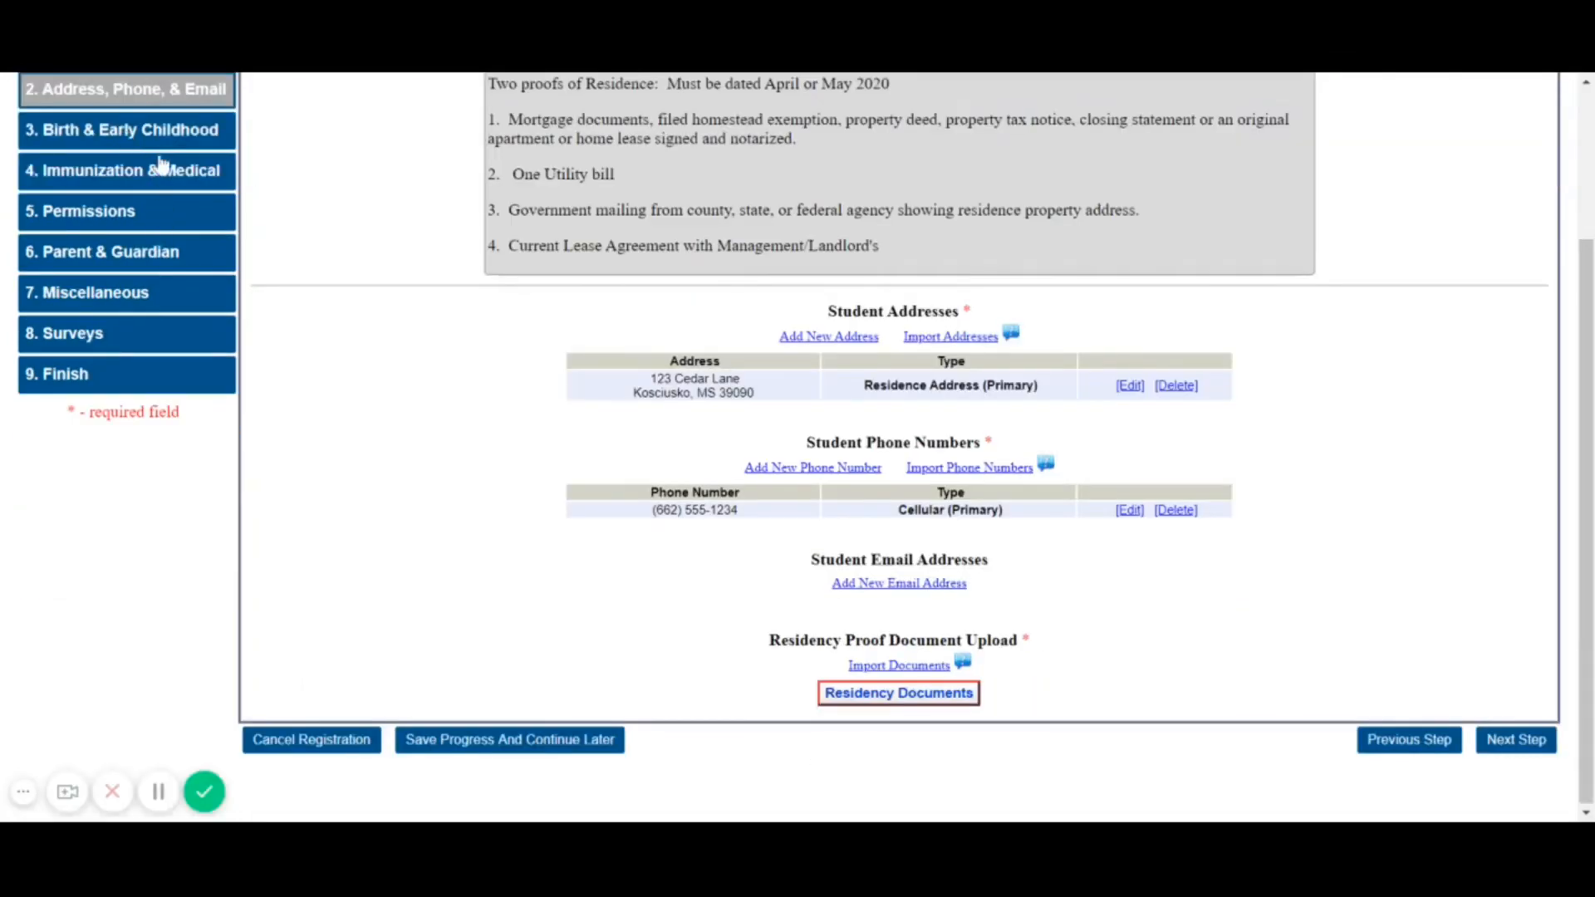
{"action": "left_click", "coordinate": [157, 133]}
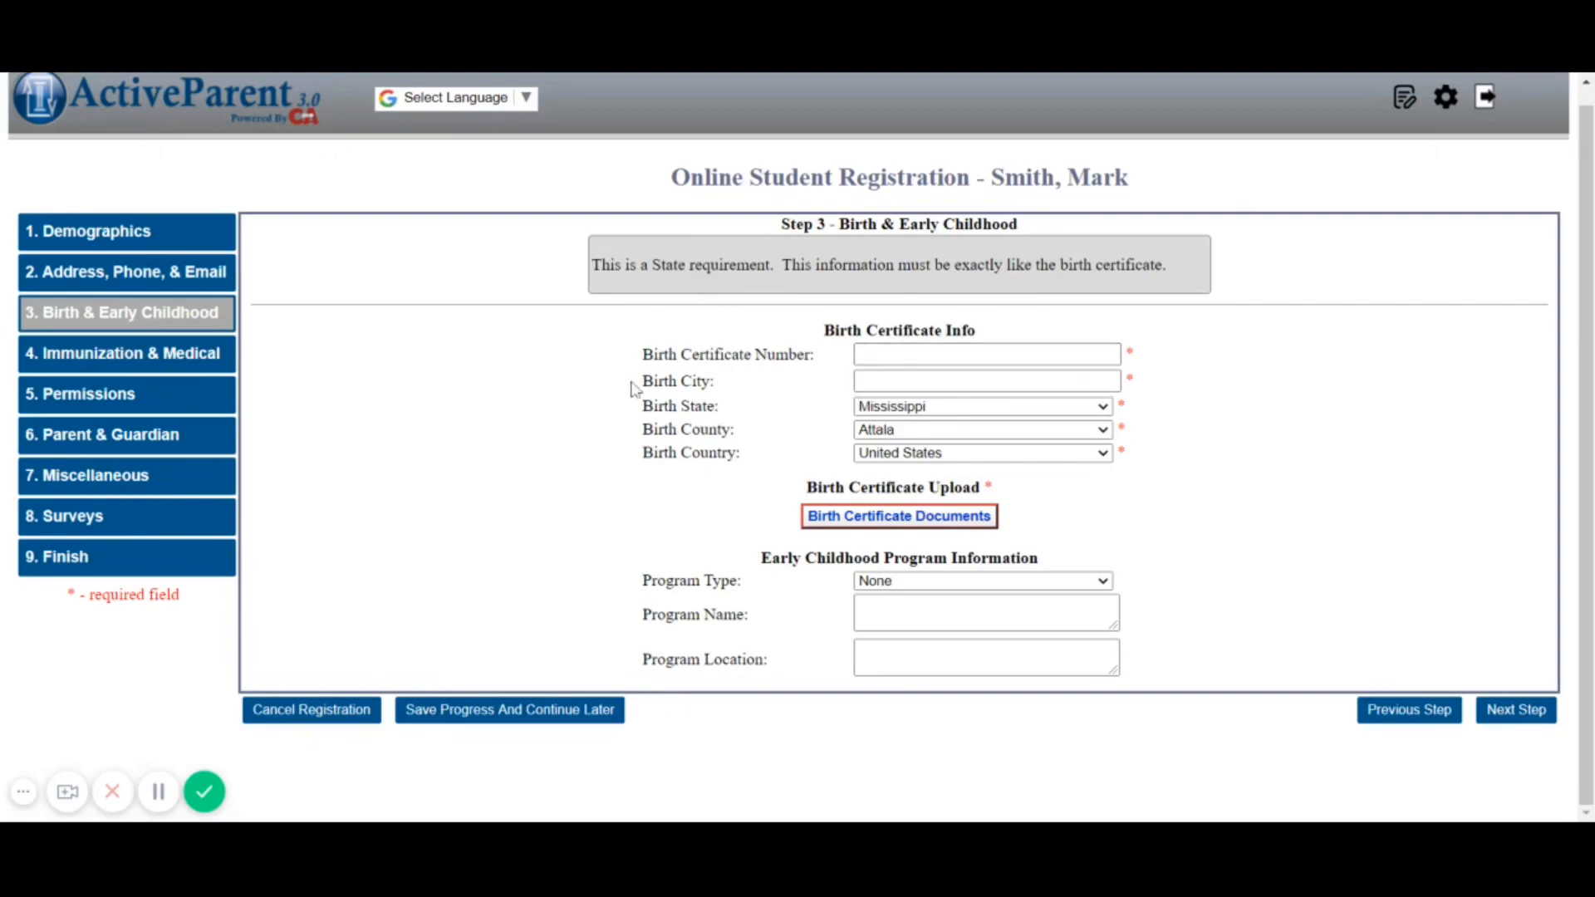
{"action": "left_click", "coordinate": [178, 359]}
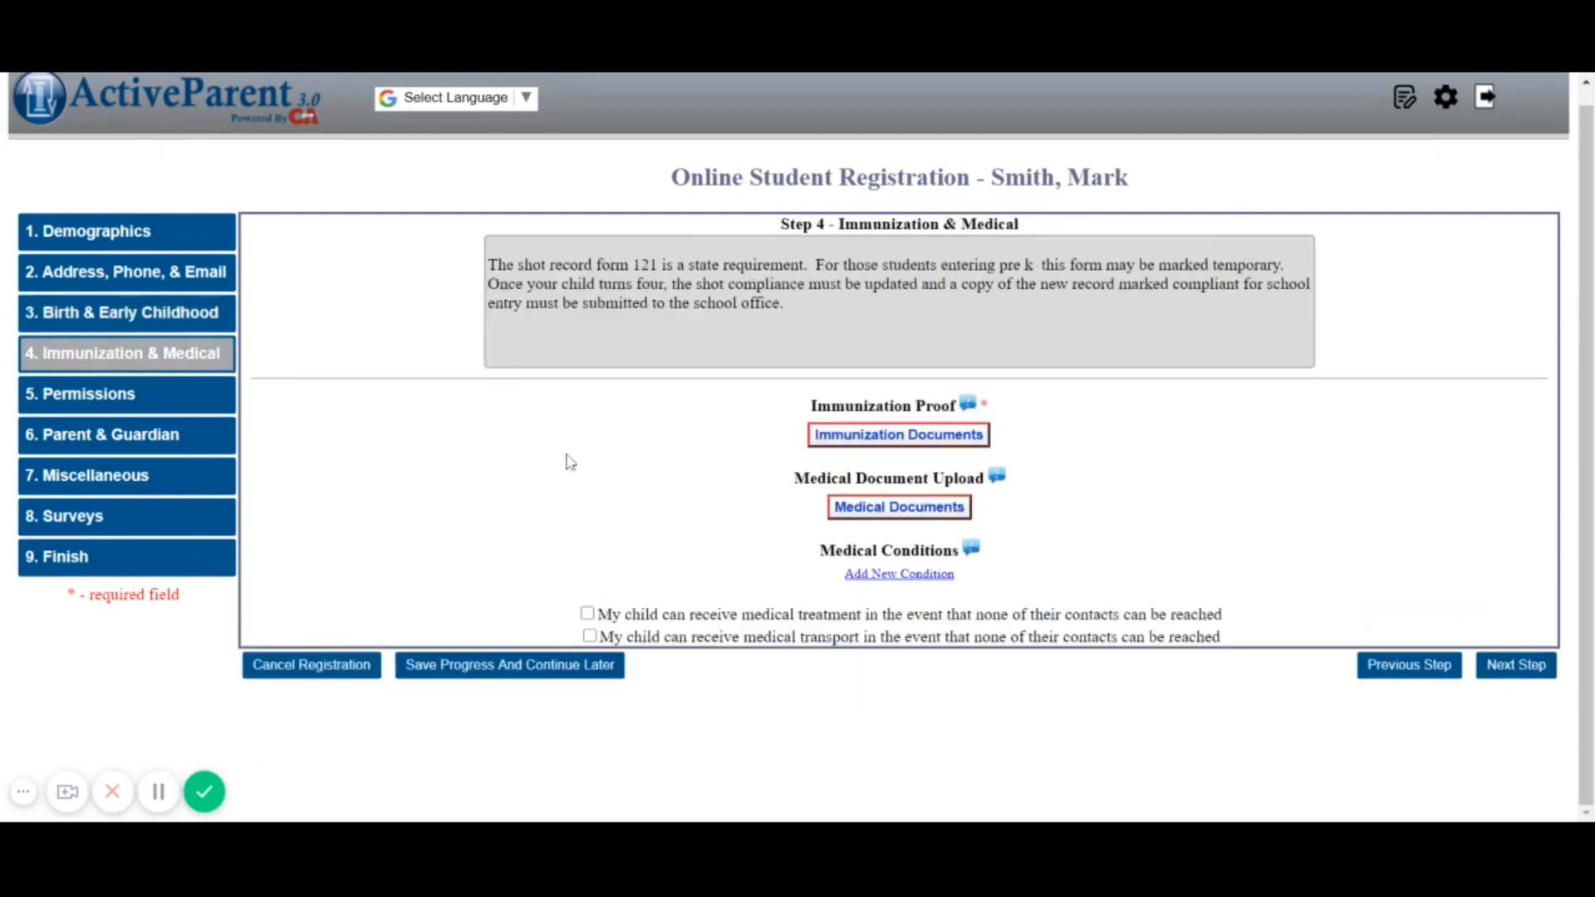
{"action": "left_click", "coordinate": [136, 448]}
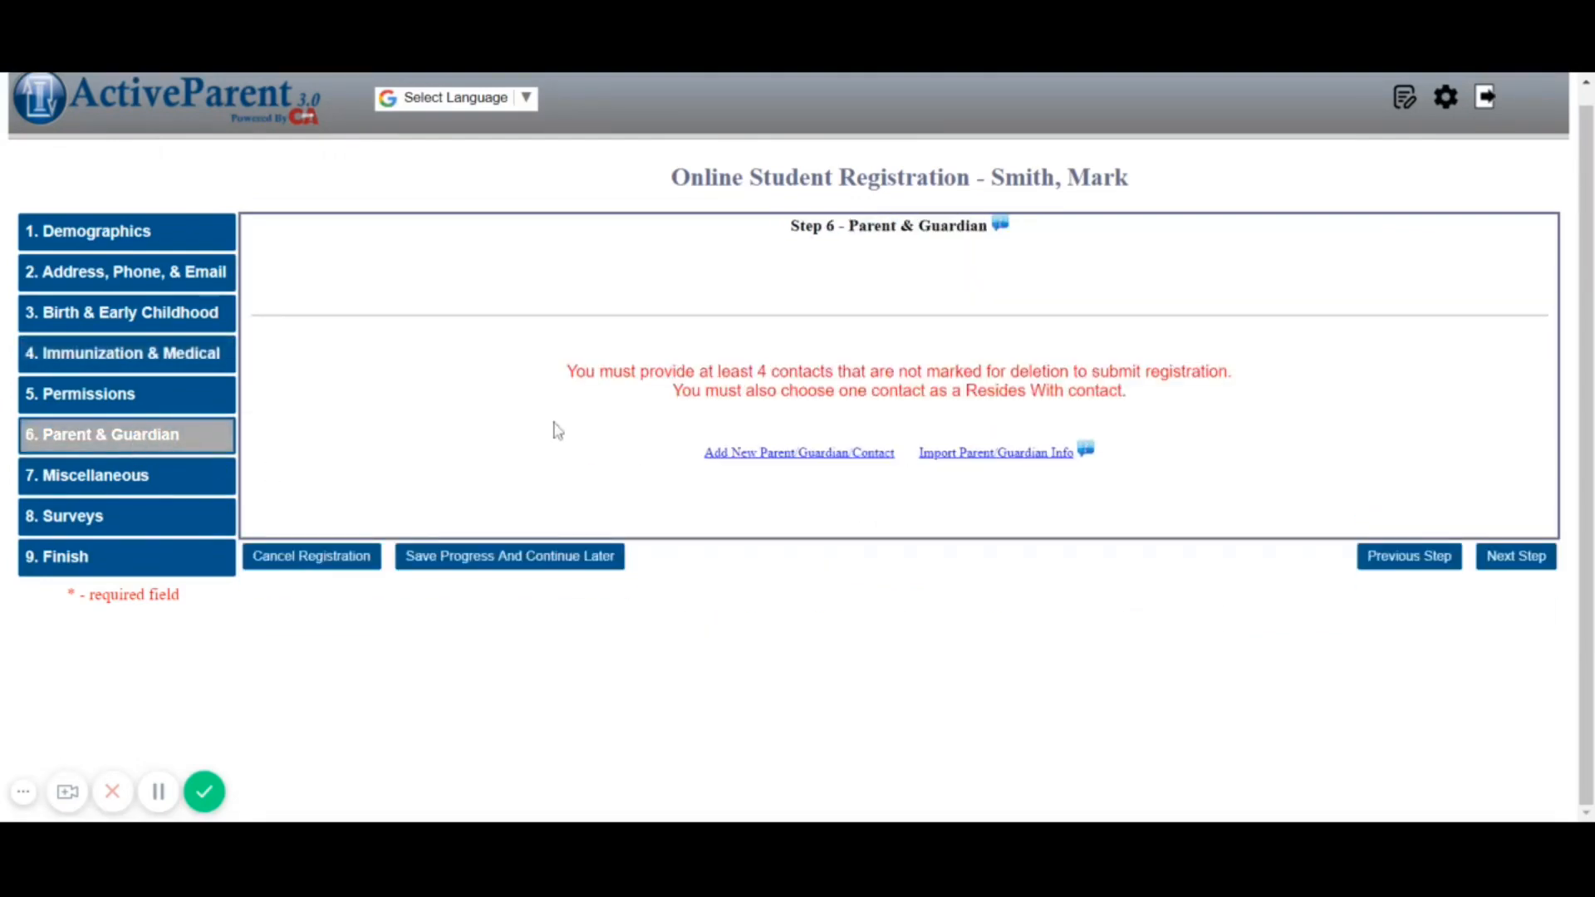
Import the mother and father contacts from the sibling via Import Parent/Guardian Info
{"action": "left_click", "coordinate": [974, 457]}
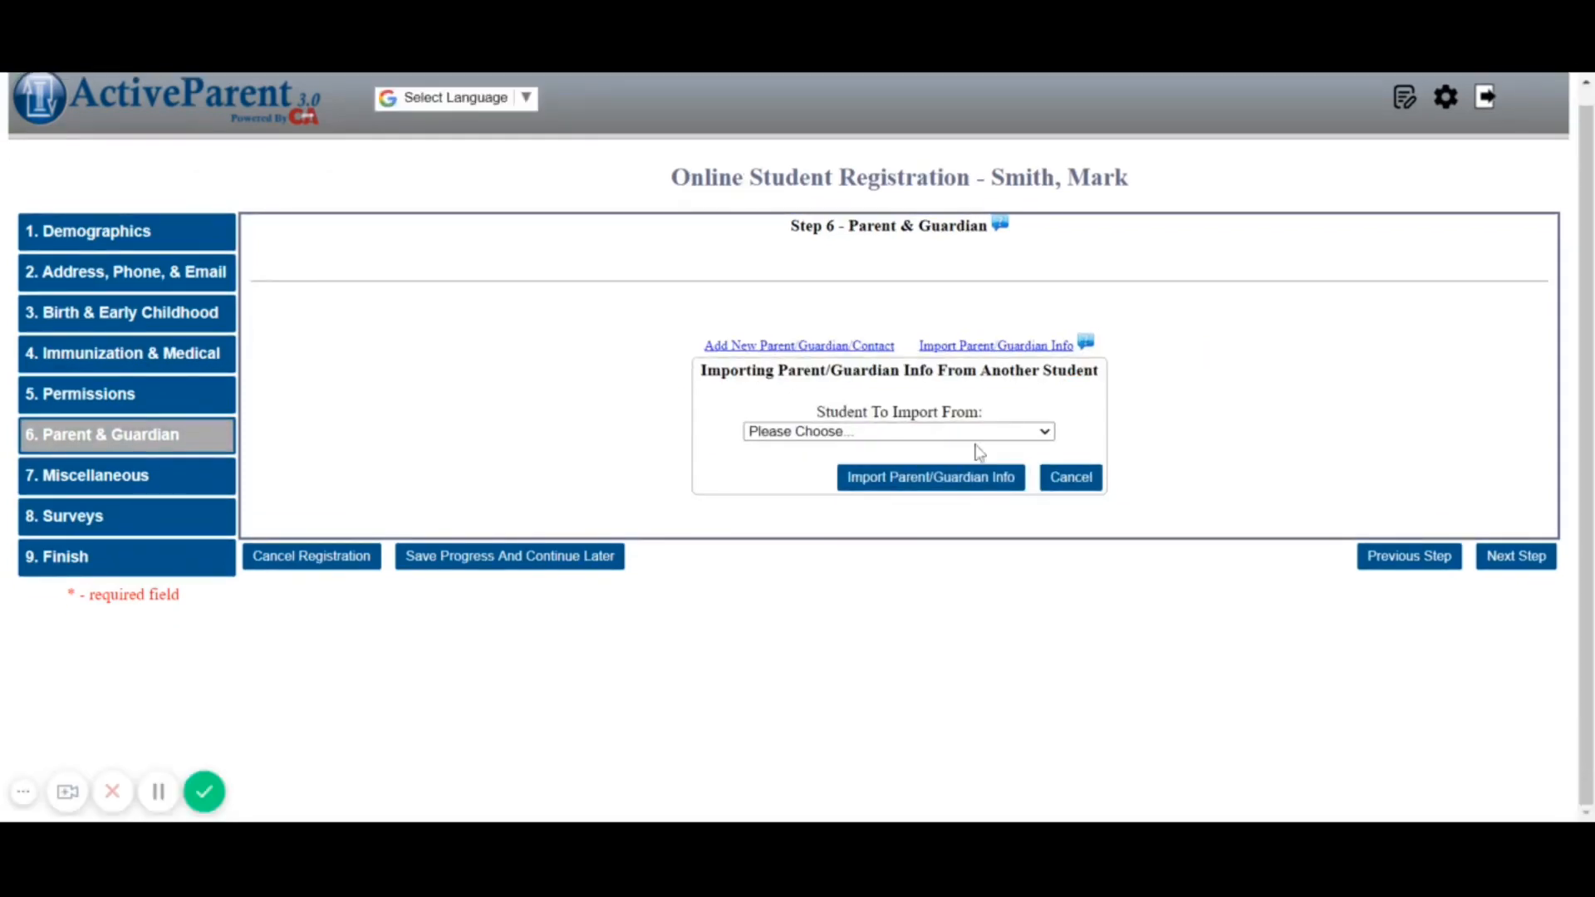
{"action": "left_click", "coordinate": [973, 451]}
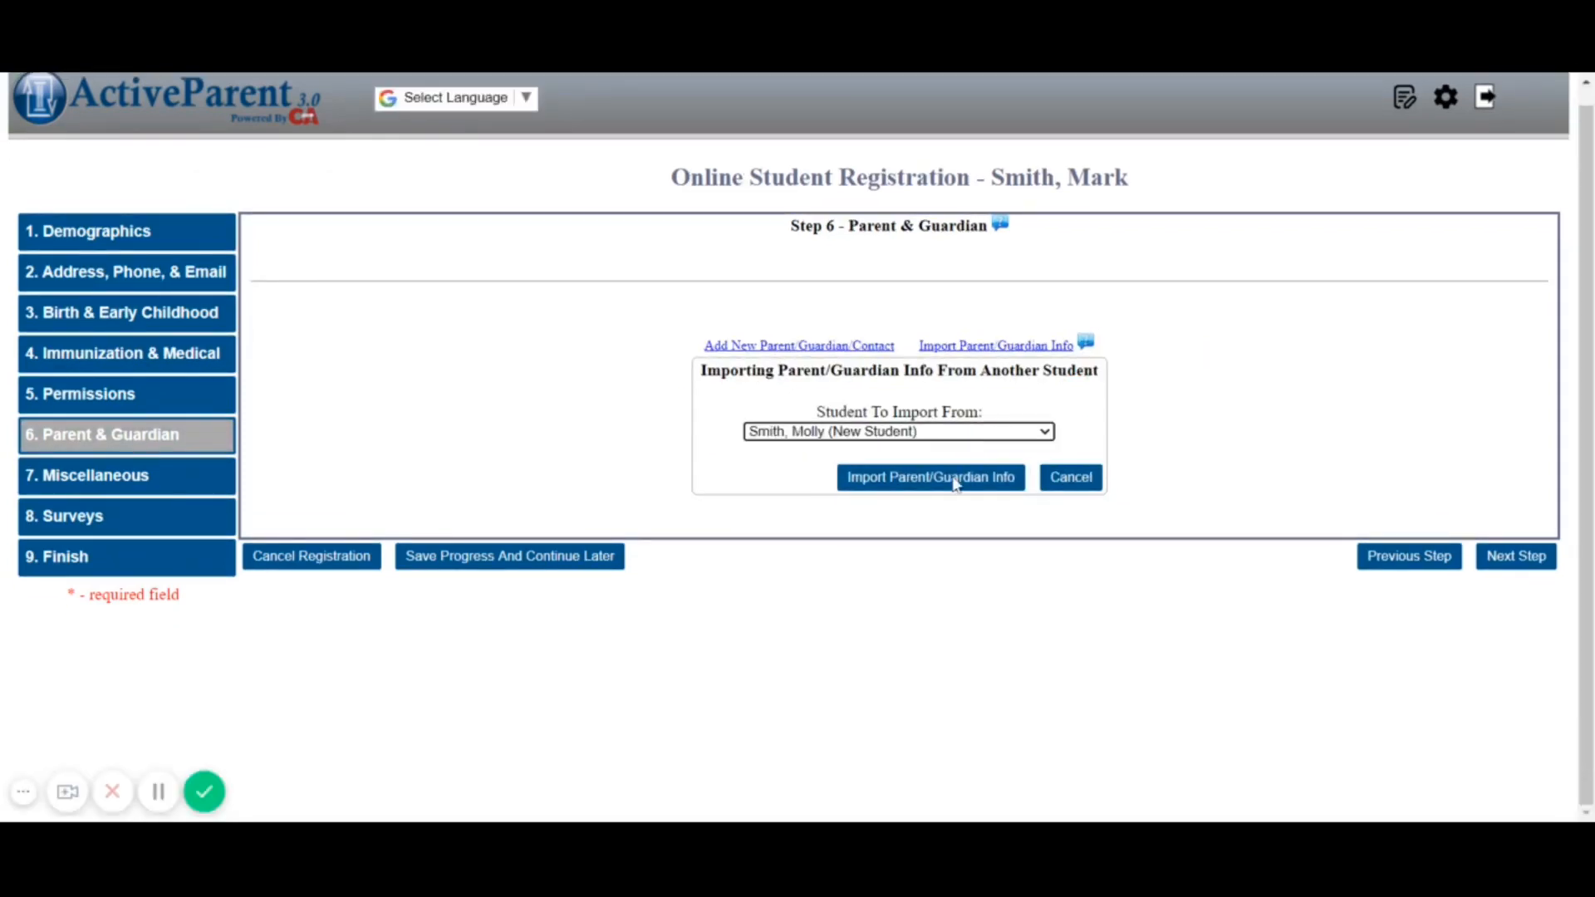
{"action": "left_click", "coordinate": [977, 478]}
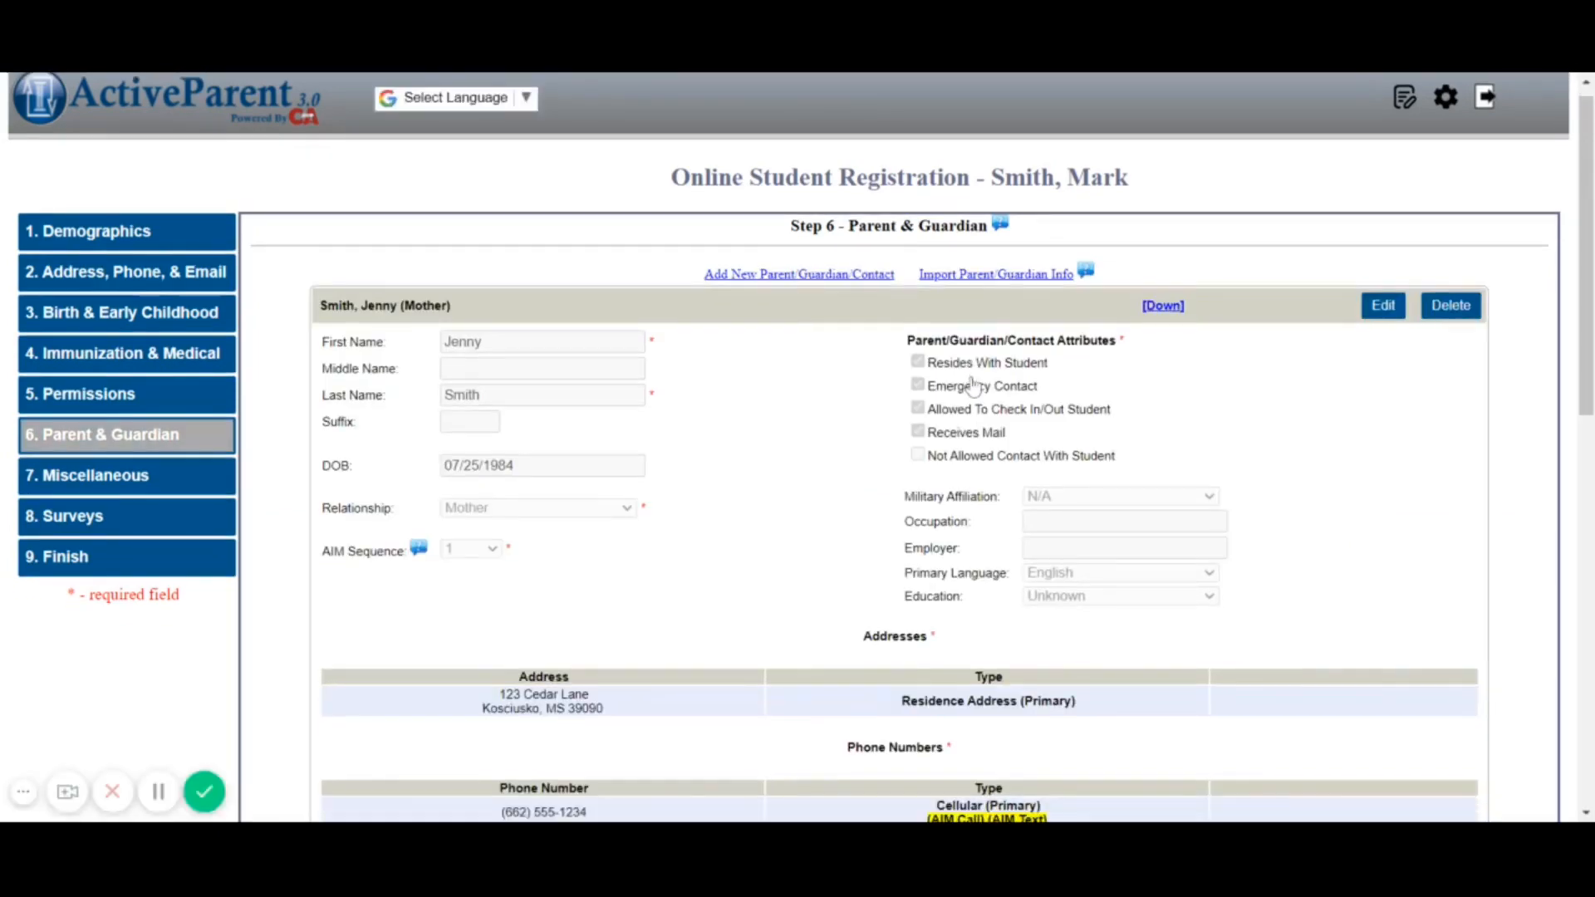
{"action": "scroll", "coordinate": [812, 467], "scroll_direction": "down", "scroll_amount": 2}
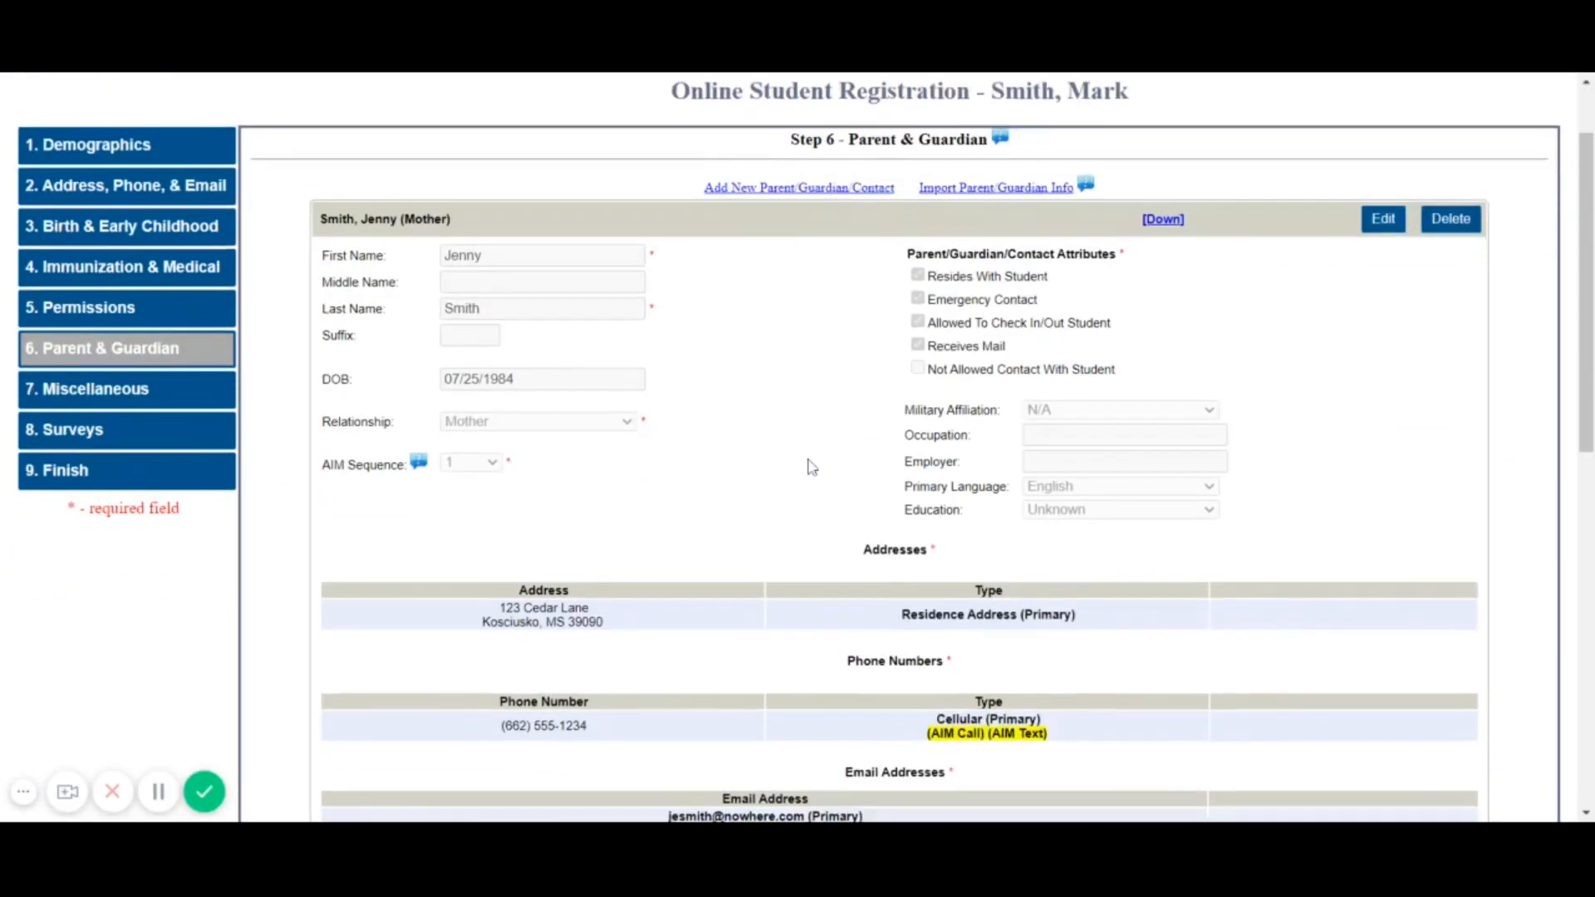
{"action": "scroll", "coordinate": [897, 448], "scroll_direction": "down", "scroll_amount": 6}
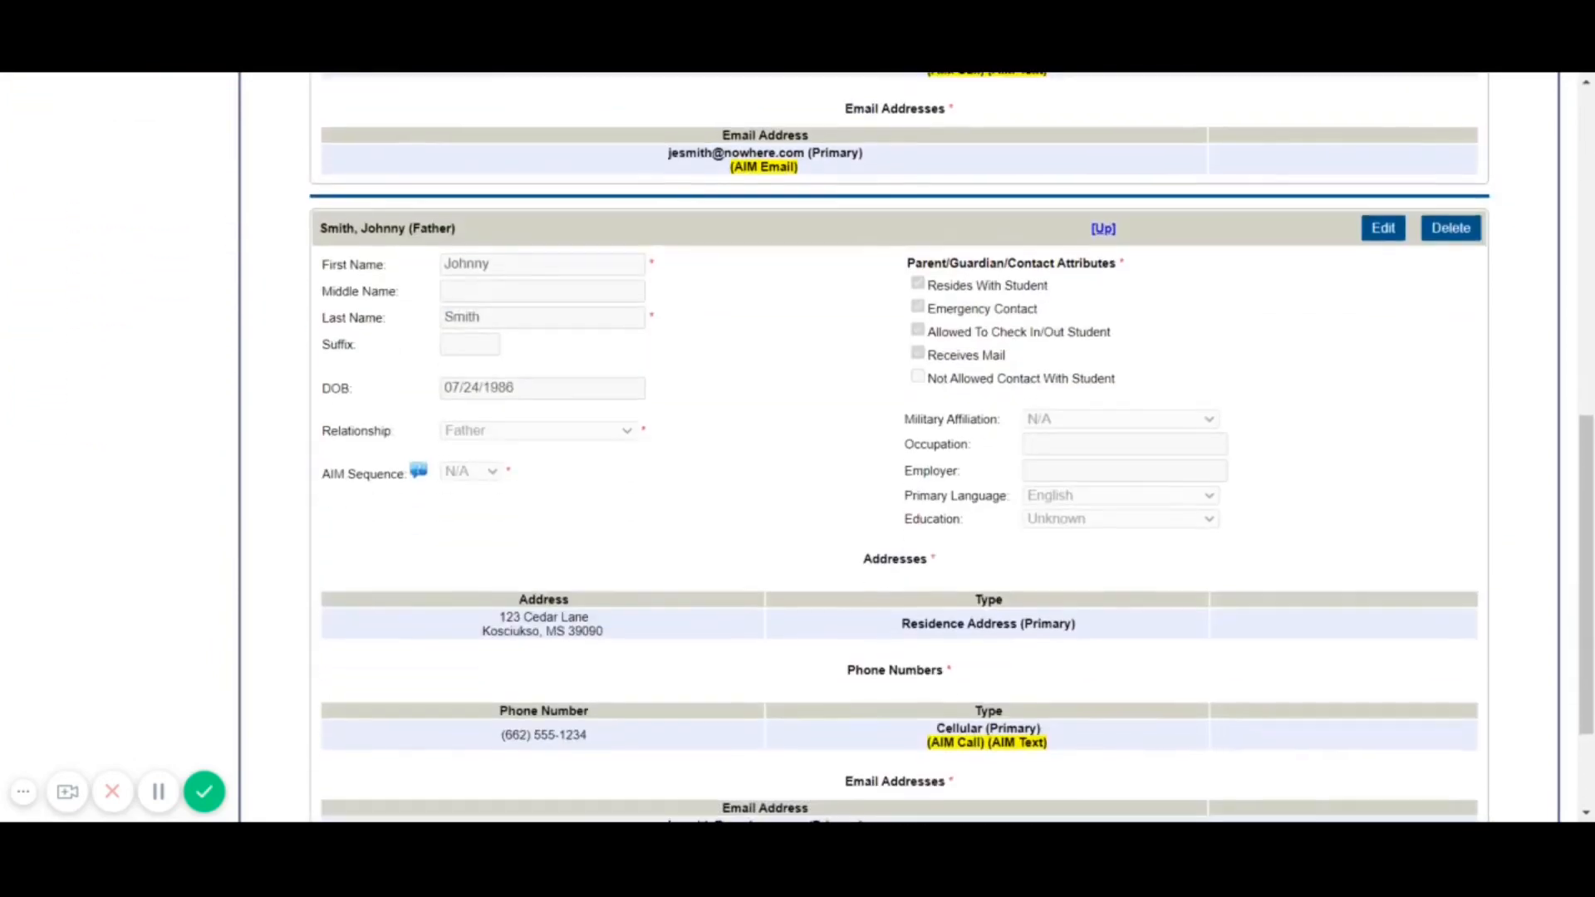
{"action": "scroll", "coordinate": [163, 356], "scroll_direction": "up", "scroll_amount": 9}
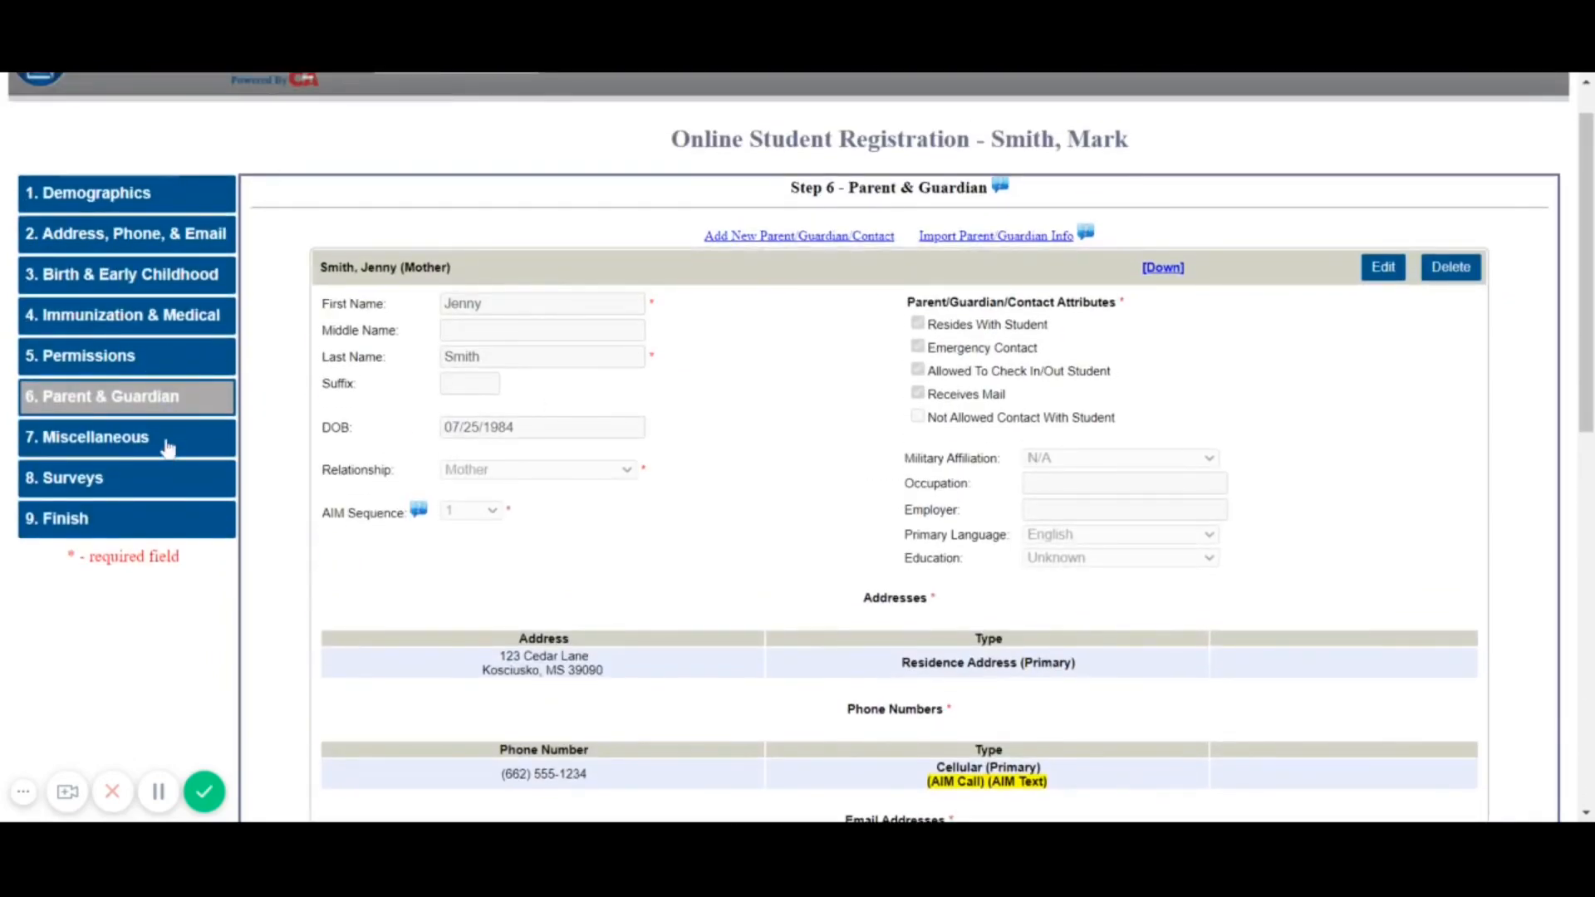